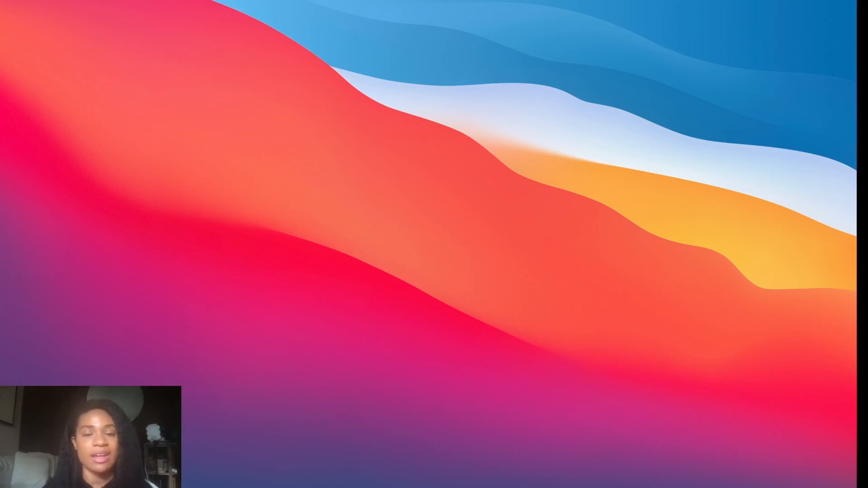
Step: Switch to the Fontshare browser window and examine the Black Friday and Cyber Monday email templates on the Pinterest pin
mouse_move(176, 487)
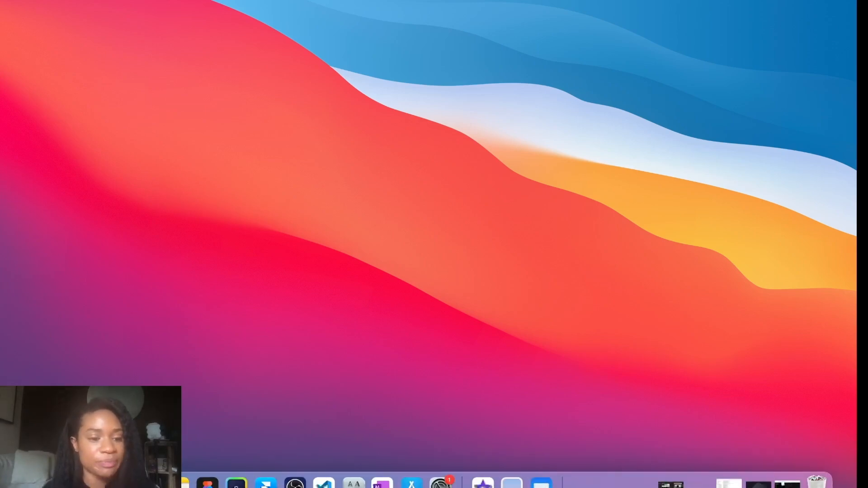
right_click(92, 483)
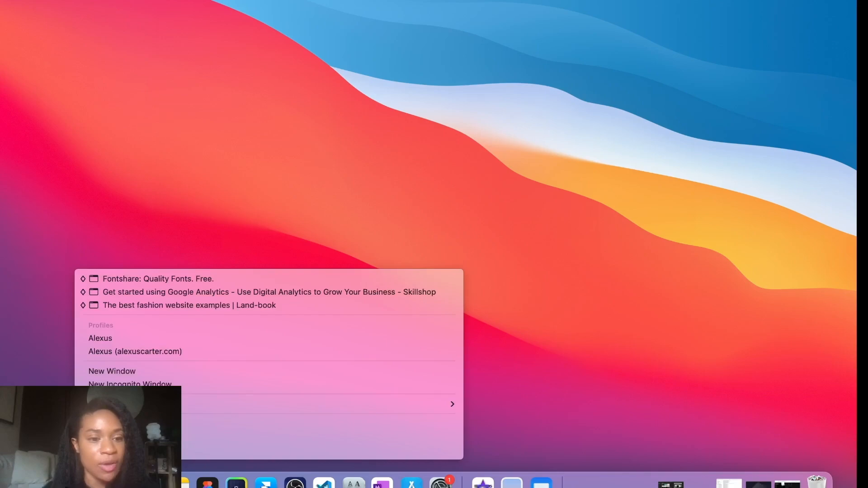
click(137, 280)
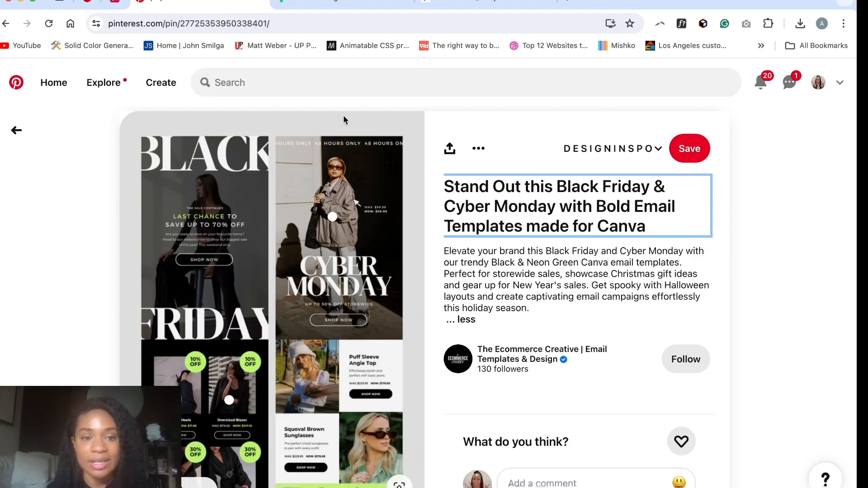
scroll(219, 280, down, 1)
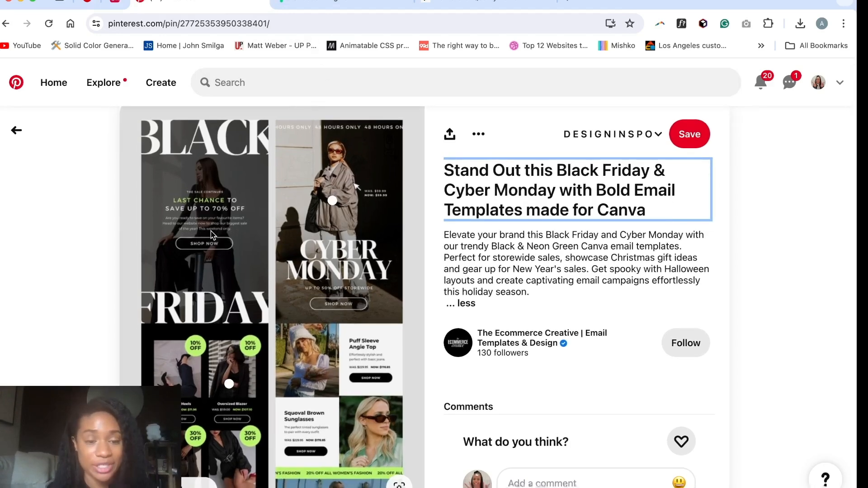
scroll(211, 234, down, 1)
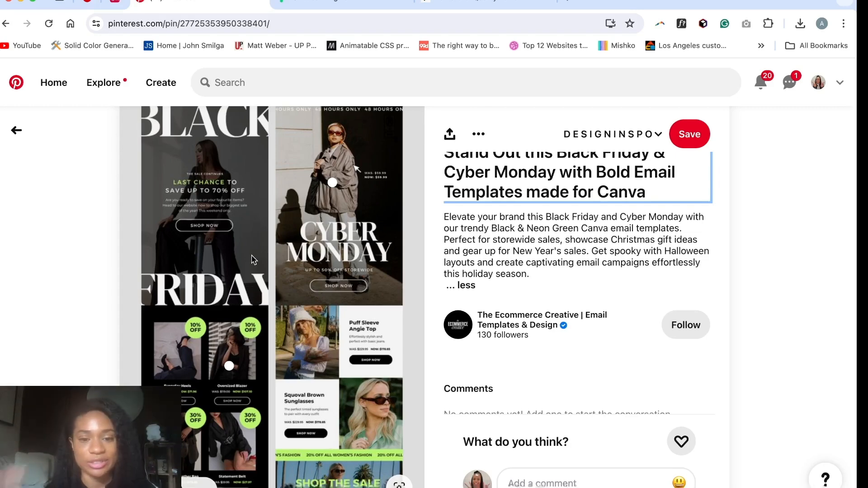
Step: Look at the reference image in the Figma file and load the fontshare.com home page
click(352, 6)
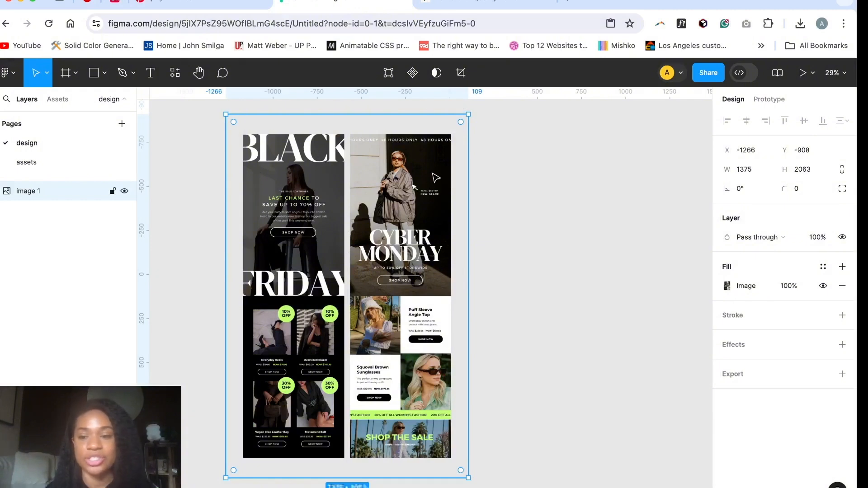
click(547, 6)
click(394, 28)
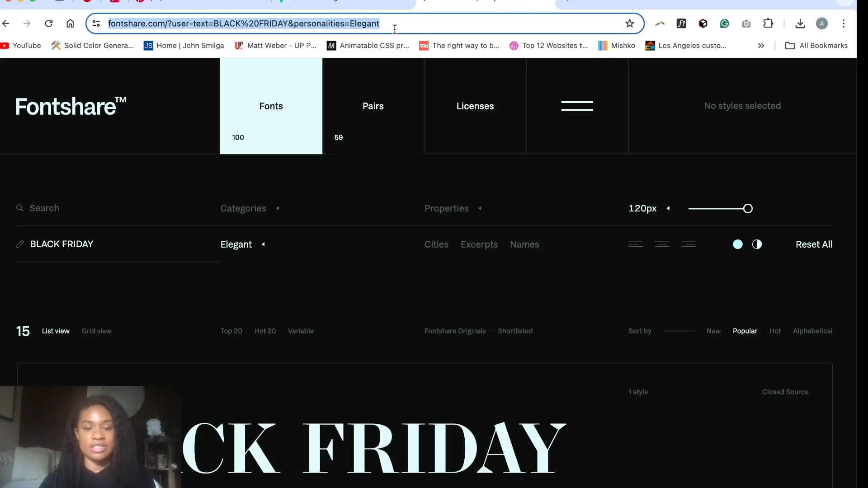
text(fontsha)
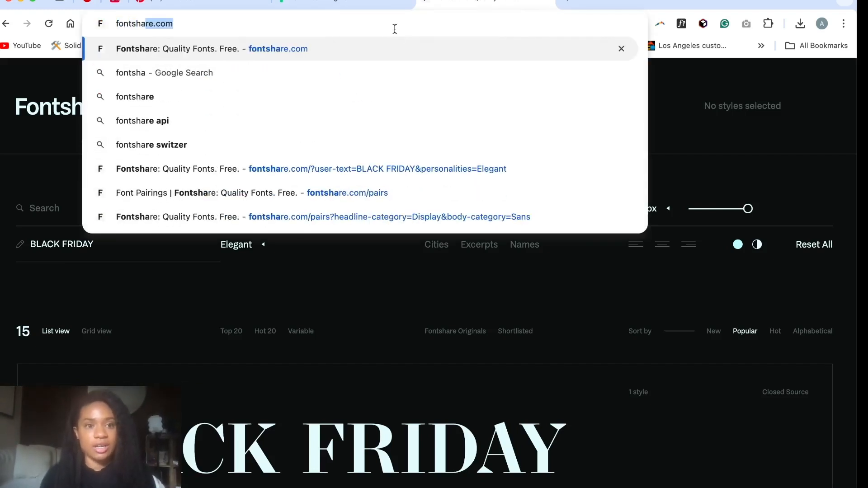
key(Right)
key(Return)
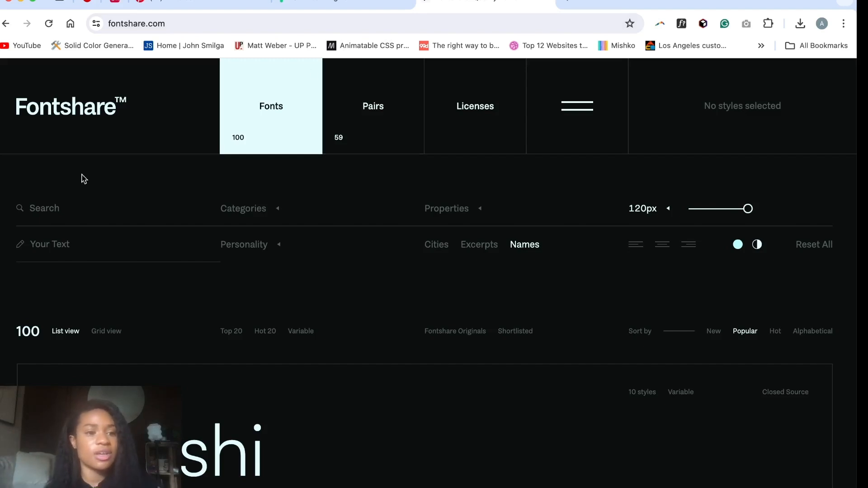
Step: Set the font preview text to BLACK FRIDAY and filter the fonts by the Elegant personality
click(61, 246)
key(Caps_Lock)
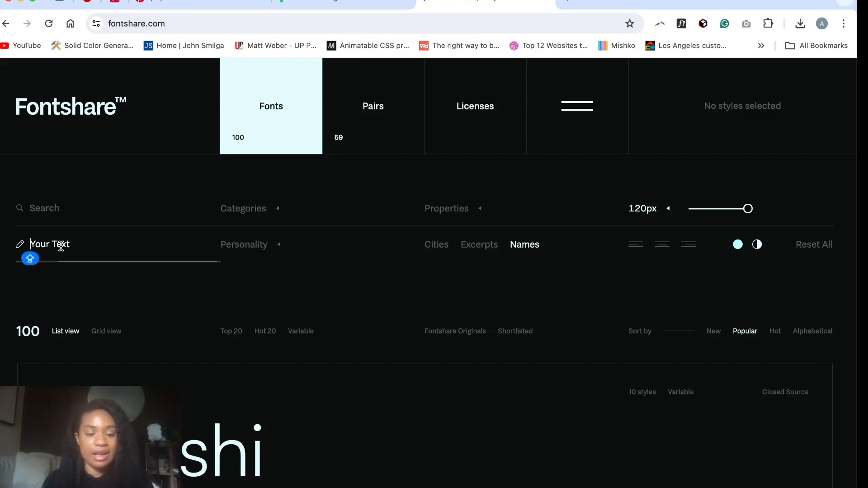
text(BLACK FRIDAY)
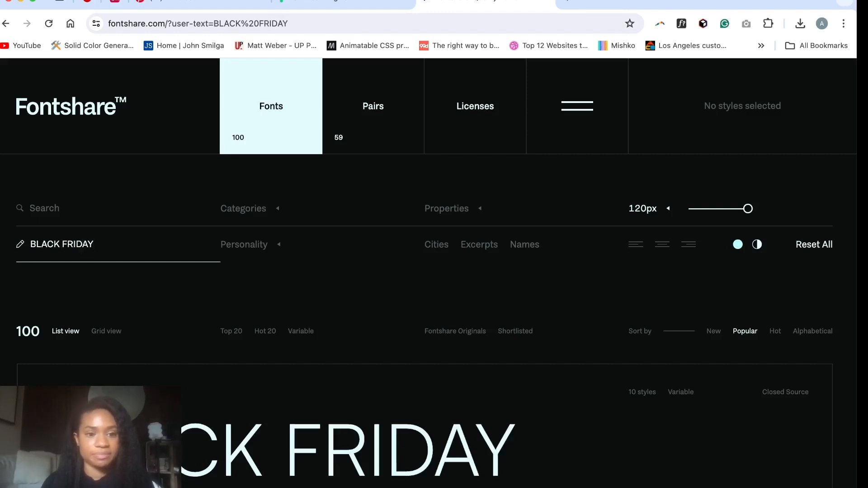
click(245, 245)
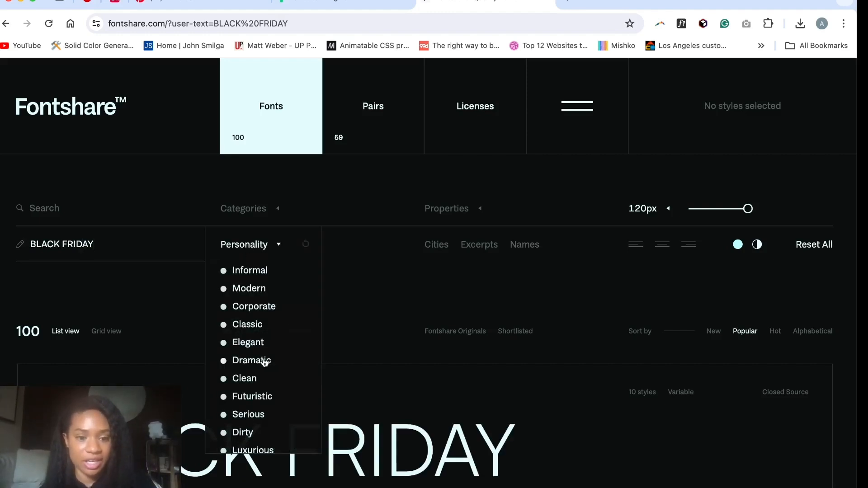
click(256, 344)
Step: Browse the Elegant fonts and compare how each one renders the BLACK FRIDAY preview text
scroll(358, 287, down, 6)
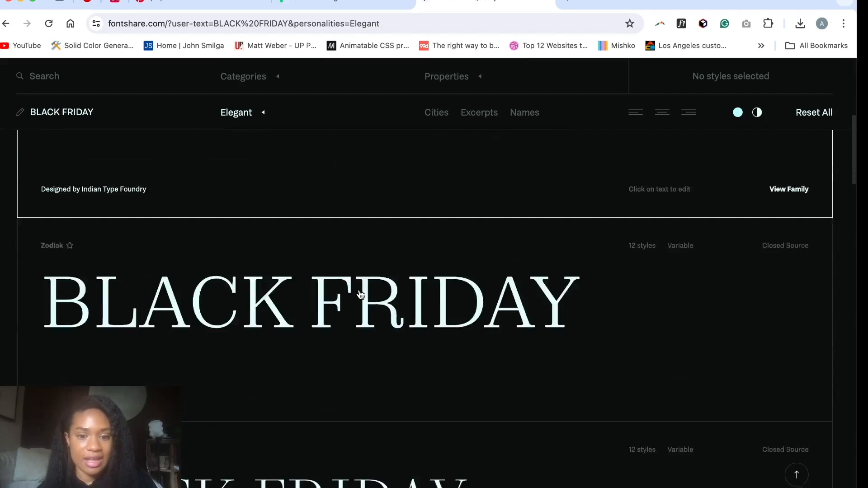
scroll(360, 294, down, 13)
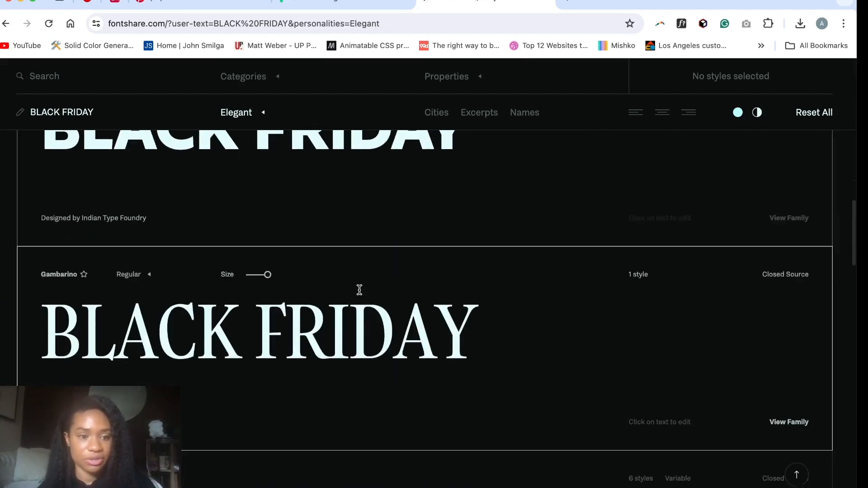
scroll(359, 289, down, 15)
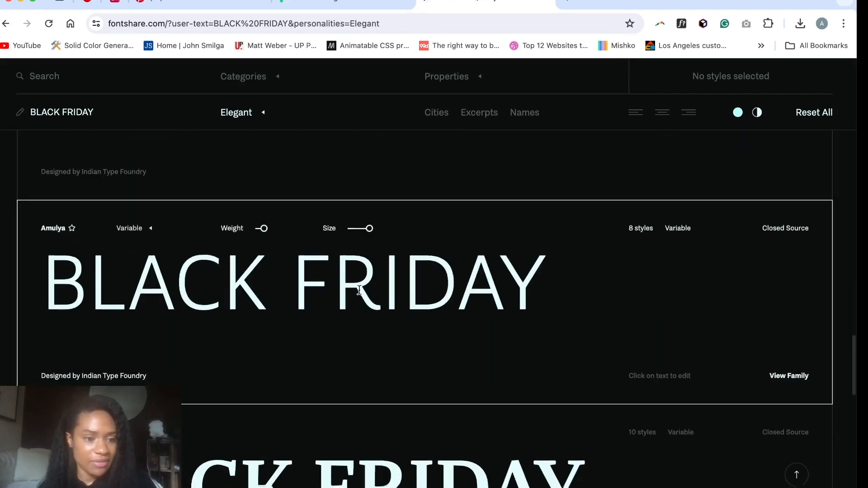
scroll(359, 290, down, 15)
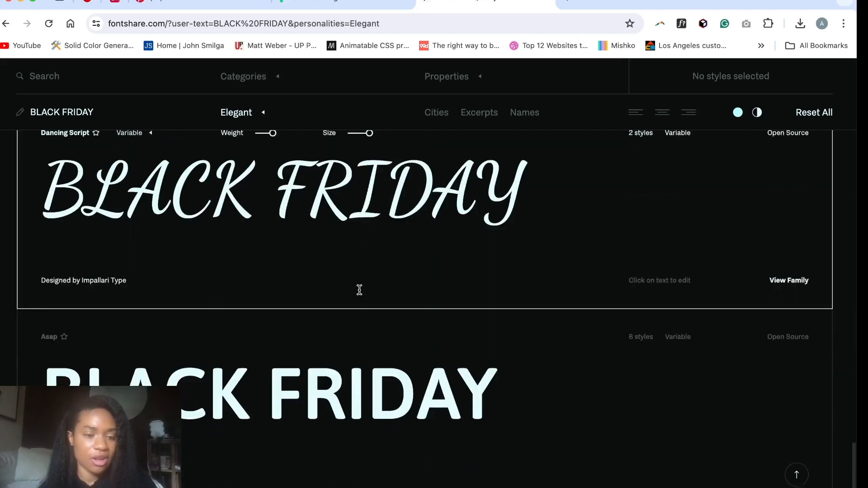
scroll(359, 289, up, 20)
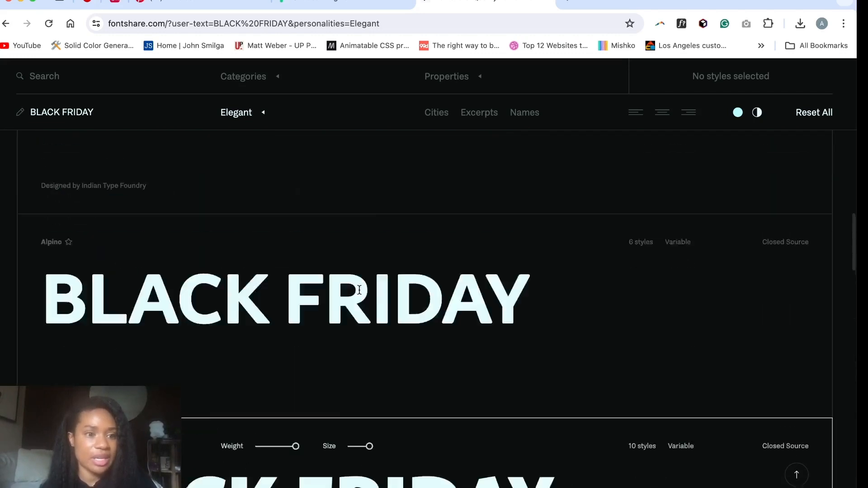
scroll(360, 294, up, 15)
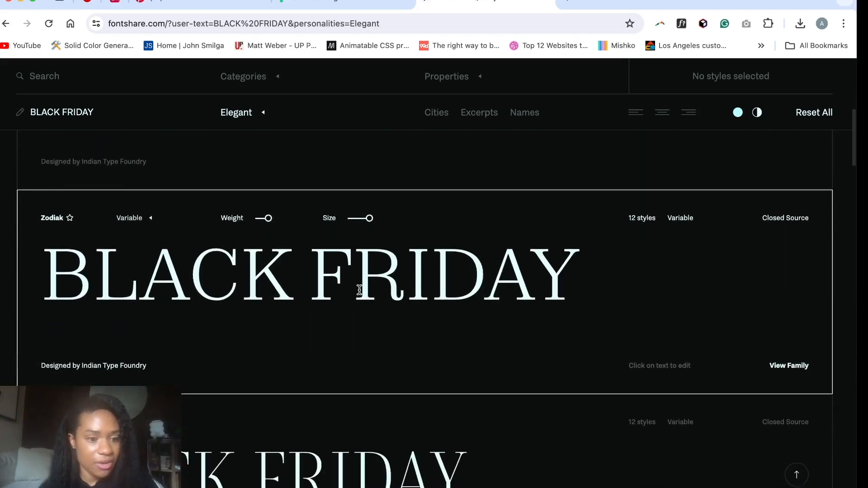
scroll(345, 382, up, 10)
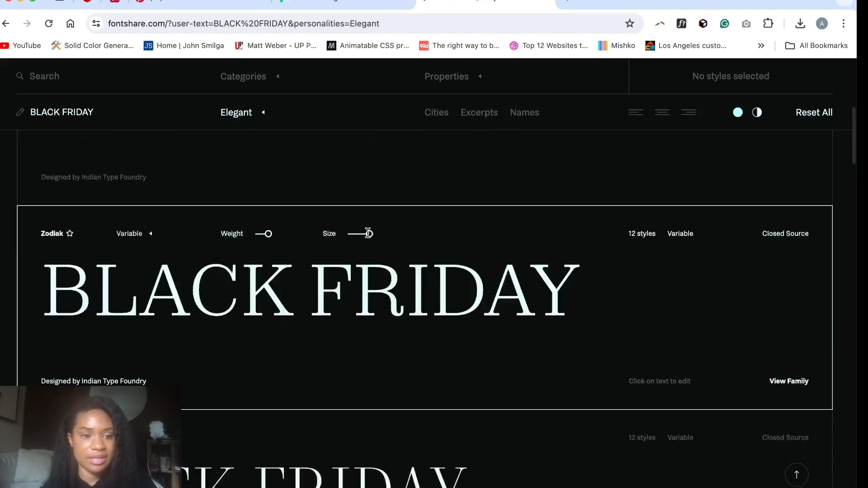
Step: Switch to the Figma file, look over the photos on the assets page and return to the design page
click(362, 8)
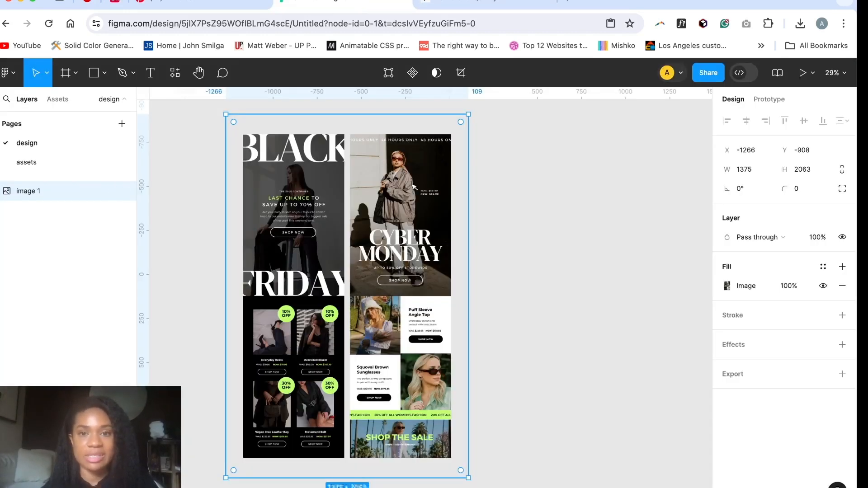
click(471, 4)
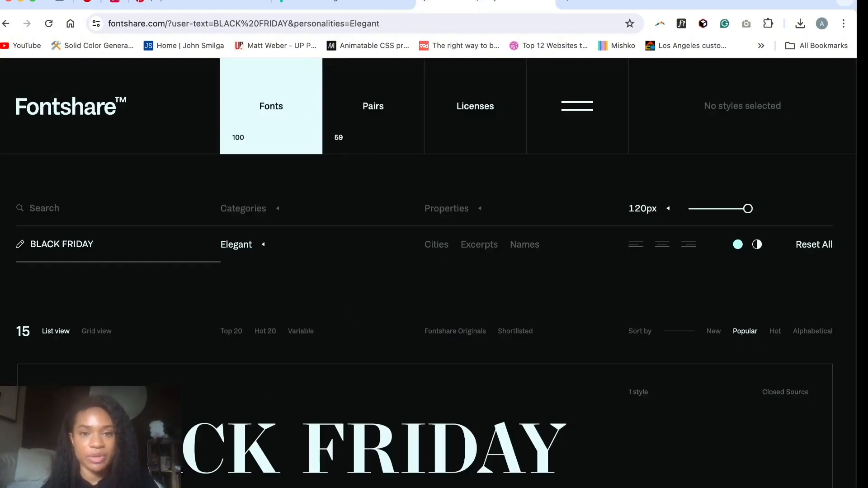
click(362, 6)
click(463, 6)
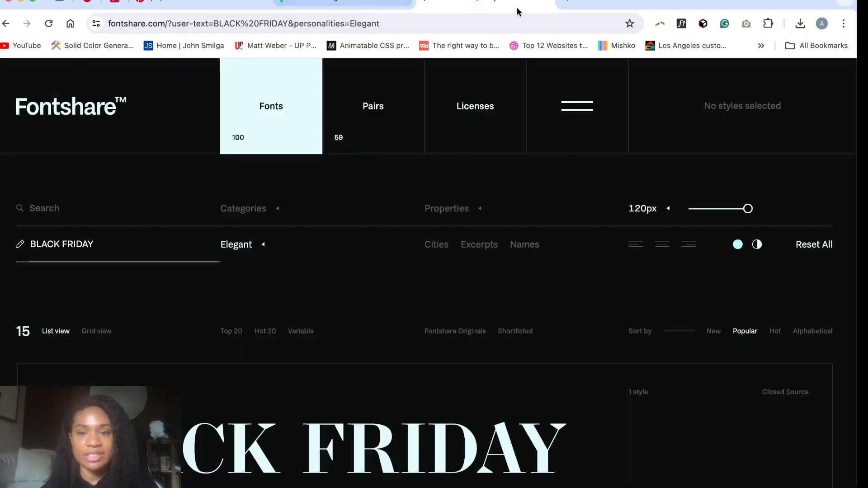
click(412, 4)
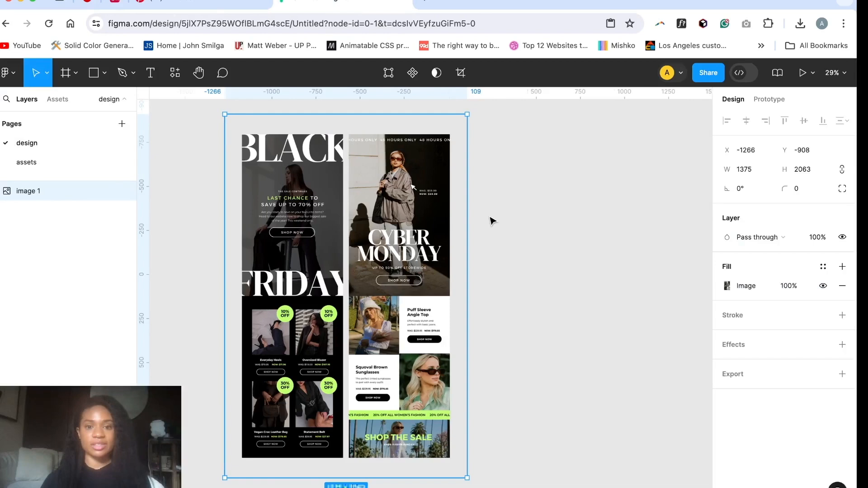
scroll(492, 221, right, 2)
click(47, 167)
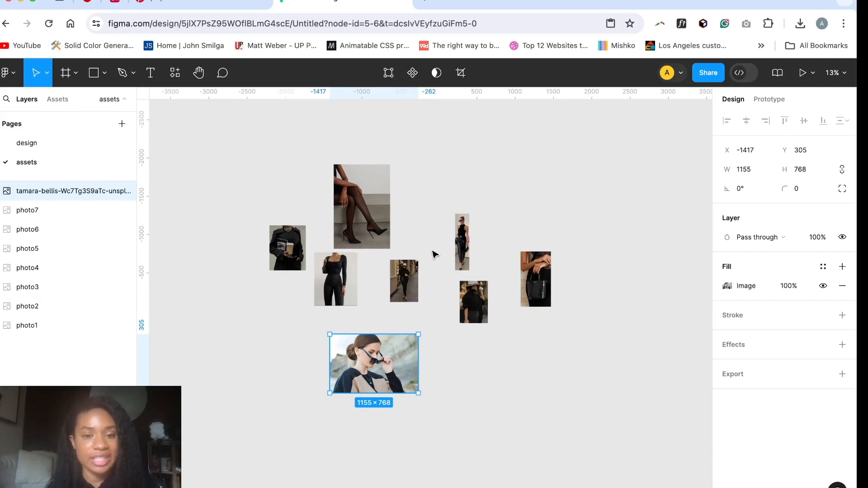
click(60, 142)
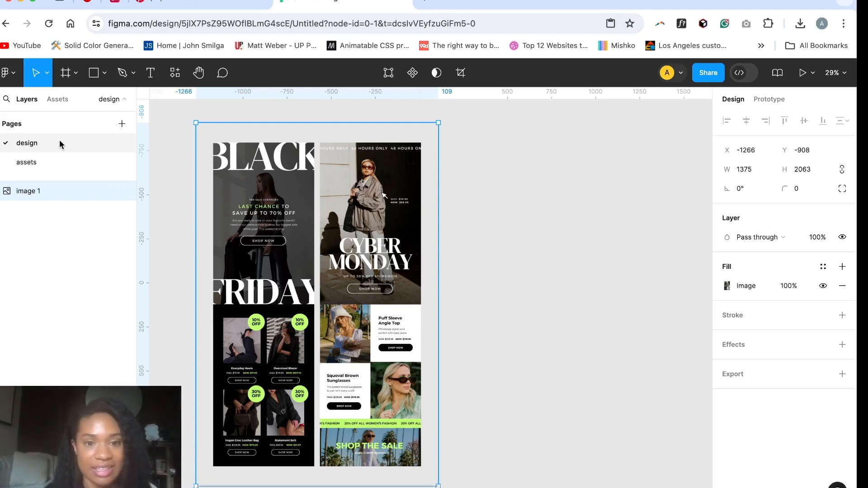
Step: Draw a frame about 759 × 1844 on the design page, place it directly beside the reference email image and widen it slightly
click(457, 135)
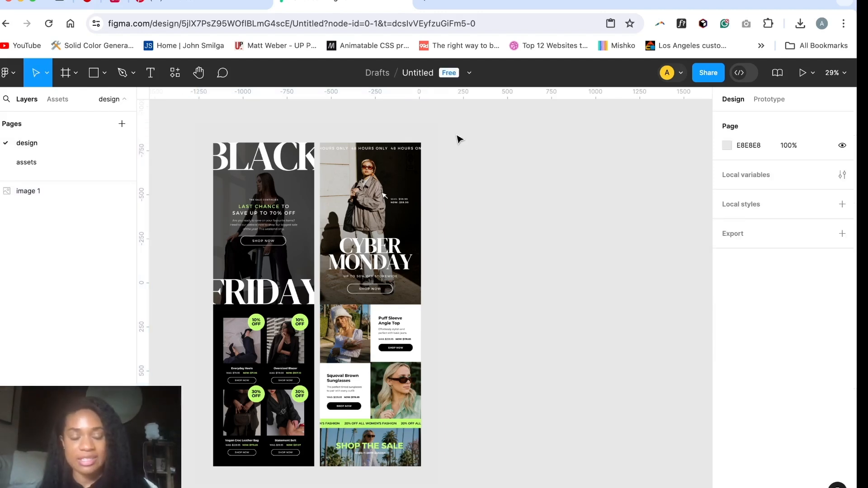
key(f)
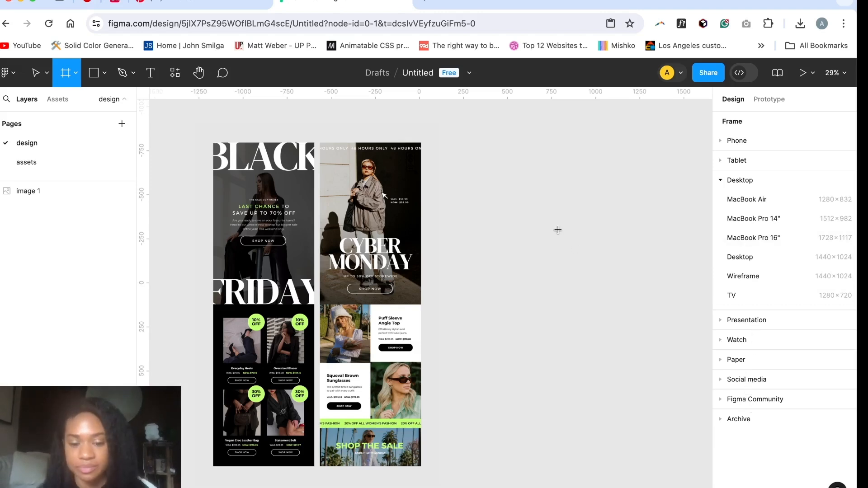
click(451, 149)
drag(459, 155, 573, 465)
drag(515, 352, 535, 362)
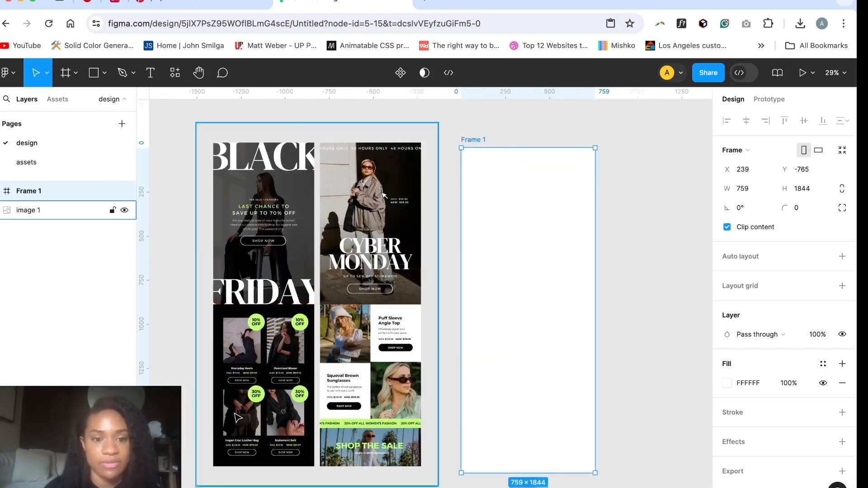
drag(538, 273, 515, 267)
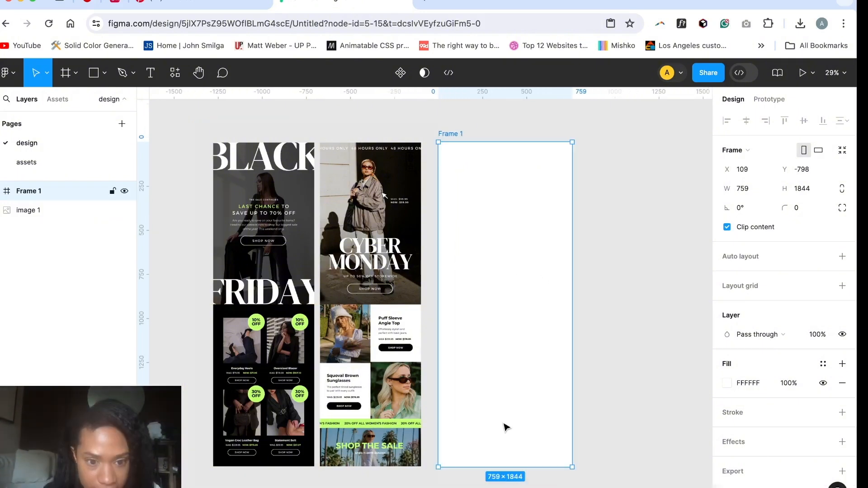
click(603, 333)
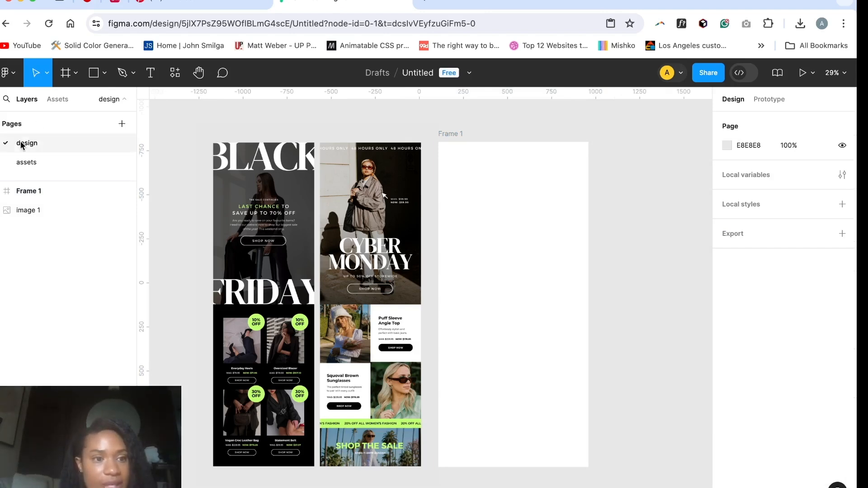
Step: Copy photo5, the standing woman in a black top, from the assets page into Frame 1 on the design page
click(26, 163)
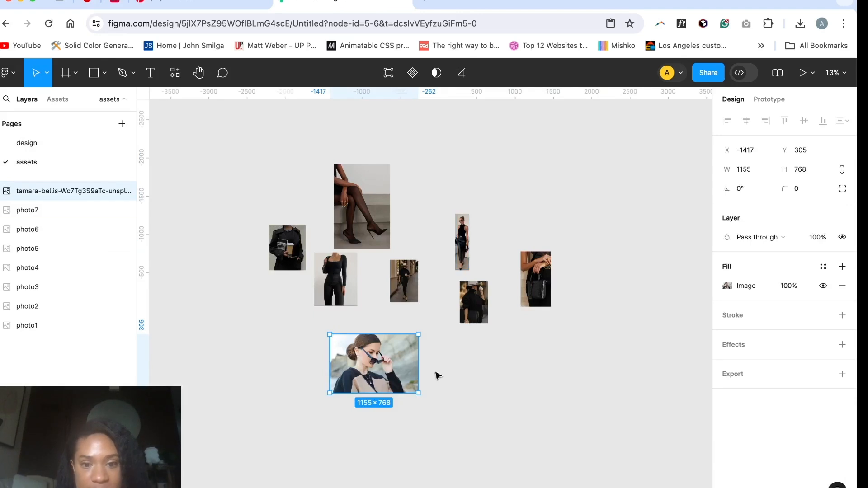
click(463, 258)
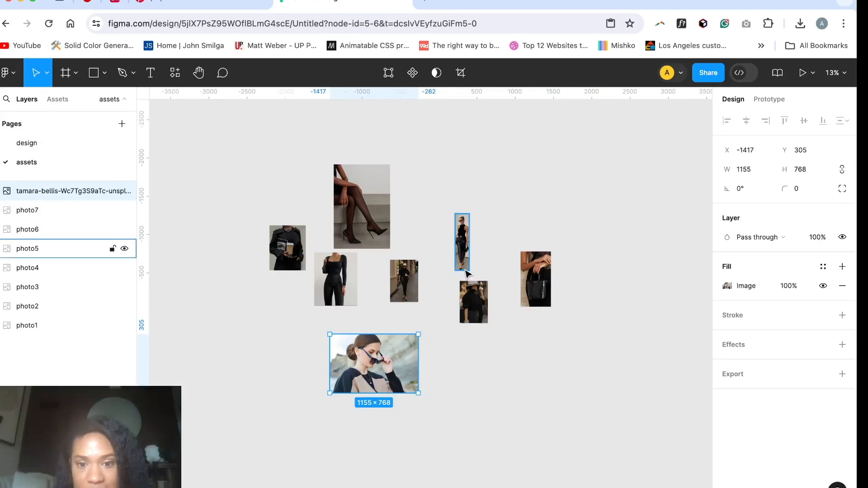
scroll(463, 259, up, 5)
drag(476, 274, 521, 277)
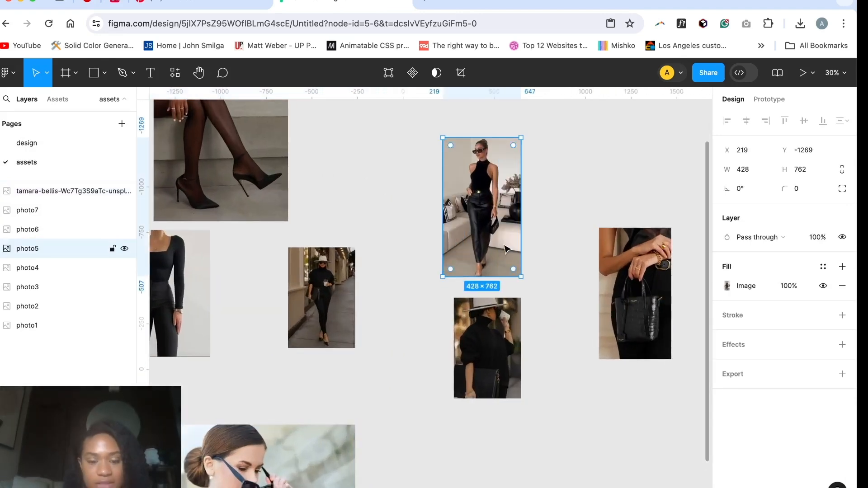
click(54, 144)
key(ctrl+v)
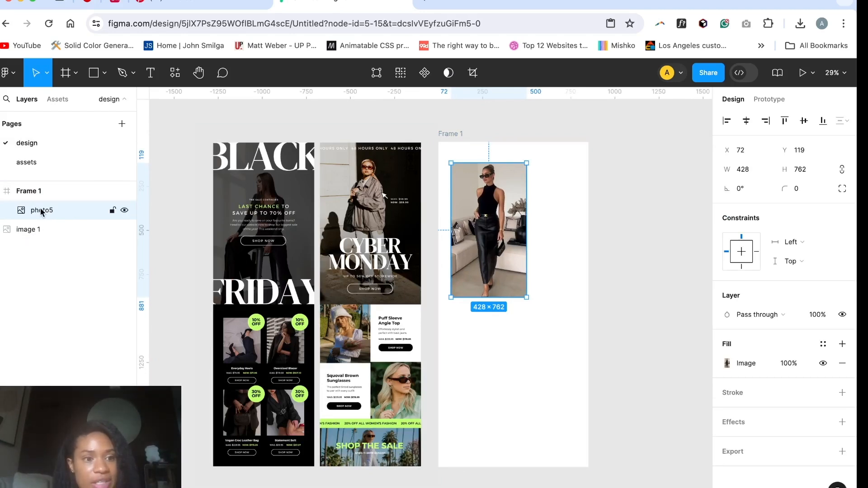
mouse_move(41, 211)
mouse_down()
mouse_move(39, 178)
mouse_move(36, 216)
mouse_up()
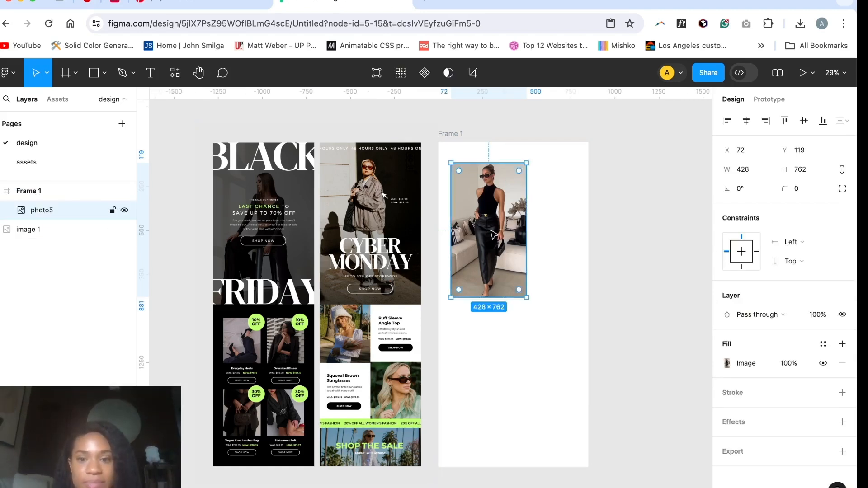
Step: Move and enlarge photo5 from Frame 1's upper-left corner to span the full frame width, at about 851 × 1557
drag(494, 233, 481, 213)
drag(514, 277, 589, 292)
drag(515, 205, 515, 243)
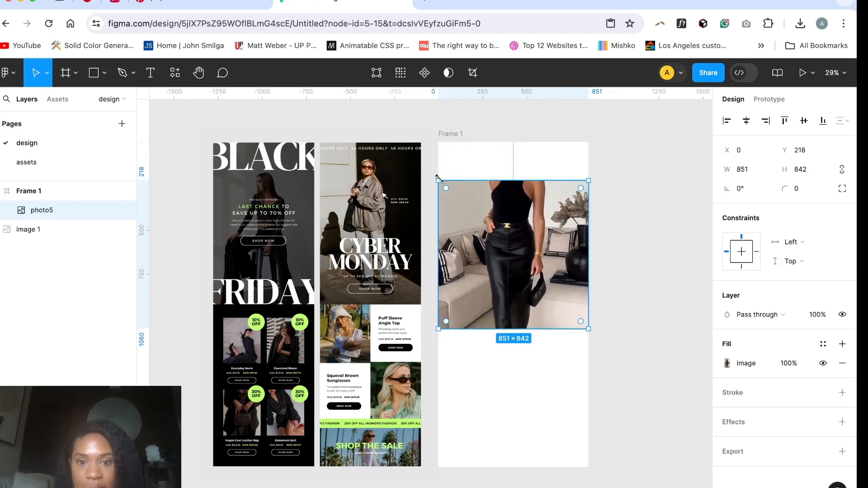
drag(438, 179, 438, 142)
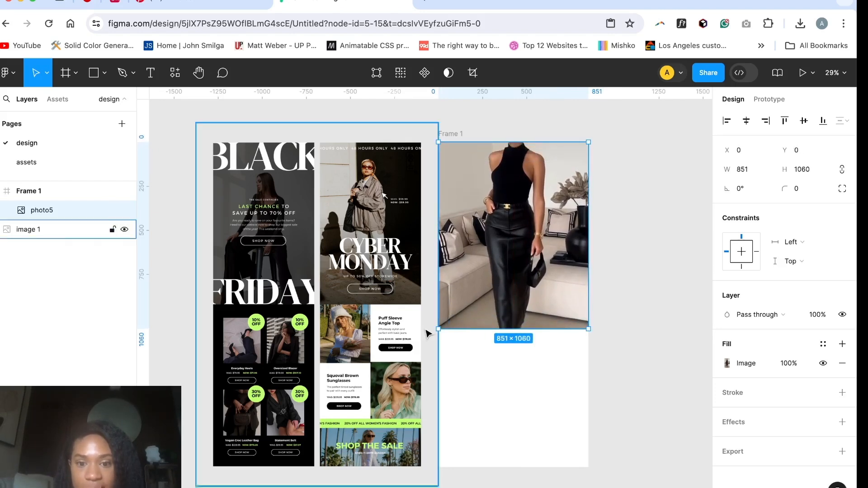
drag(438, 329, 438, 416)
Step: Switch photo5's image fill mode to Crop and shorten the photo from below to about 851 × 938
double_click(502, 319)
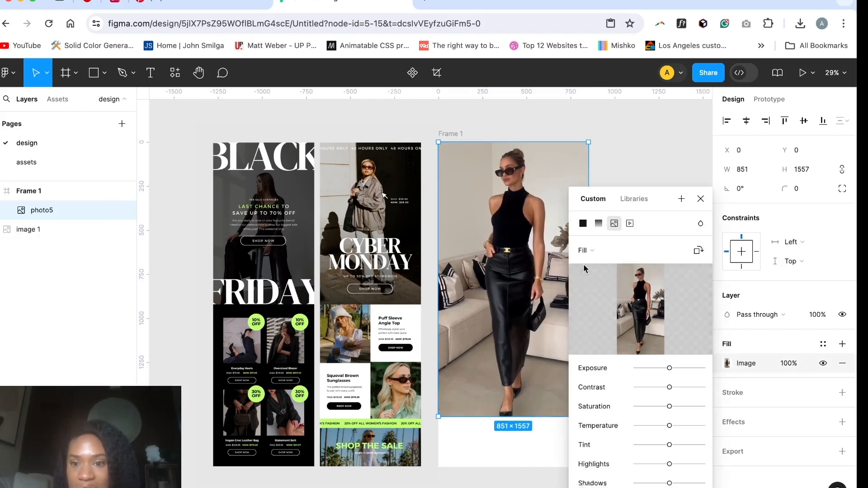
click(586, 250)
click(595, 277)
drag(513, 416, 516, 308)
key(Return)
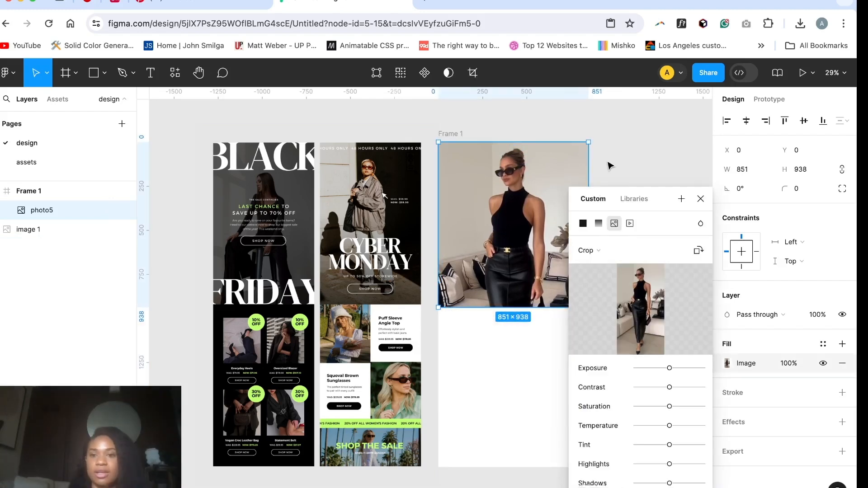
click(607, 154)
click(557, 252)
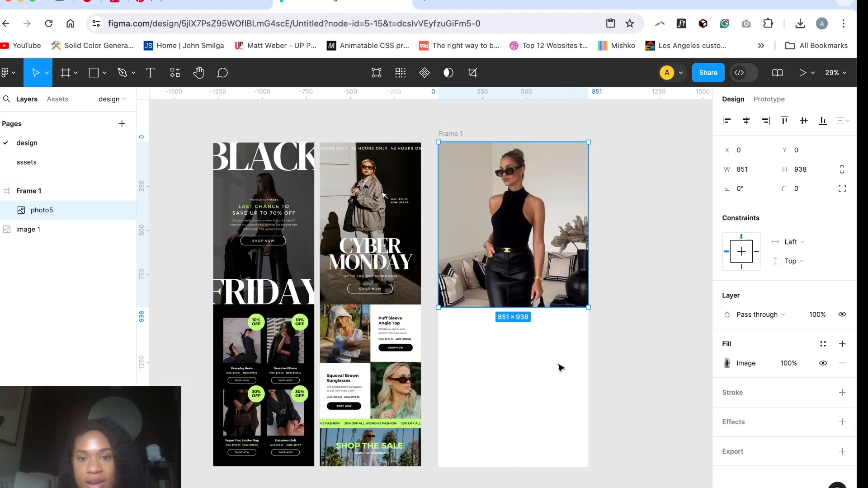
click(635, 332)
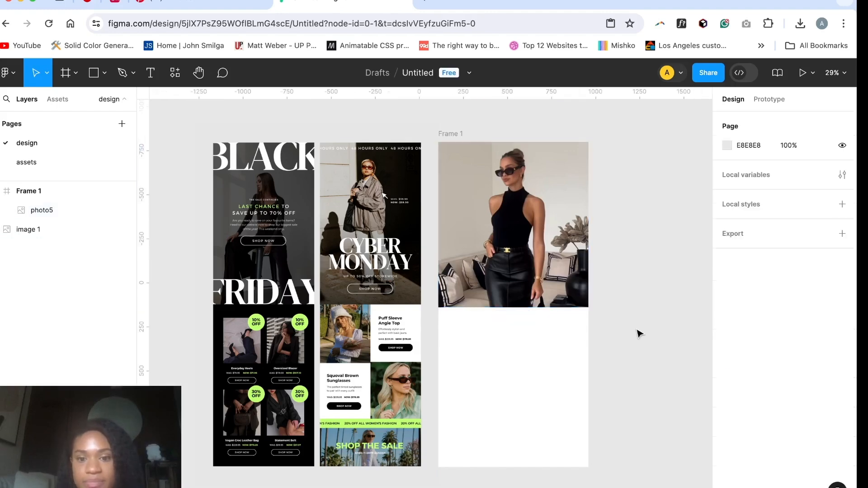
Step: Lock the photo5 layer and draw a rectangle of 851 × 938 exactly covering the photo in Frame 1
click(497, 358)
scroll(513, 189, up, 2)
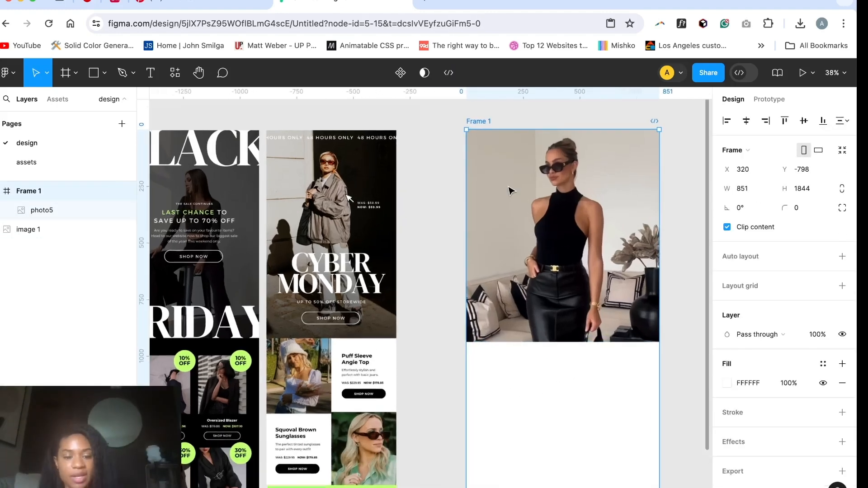
key(r)
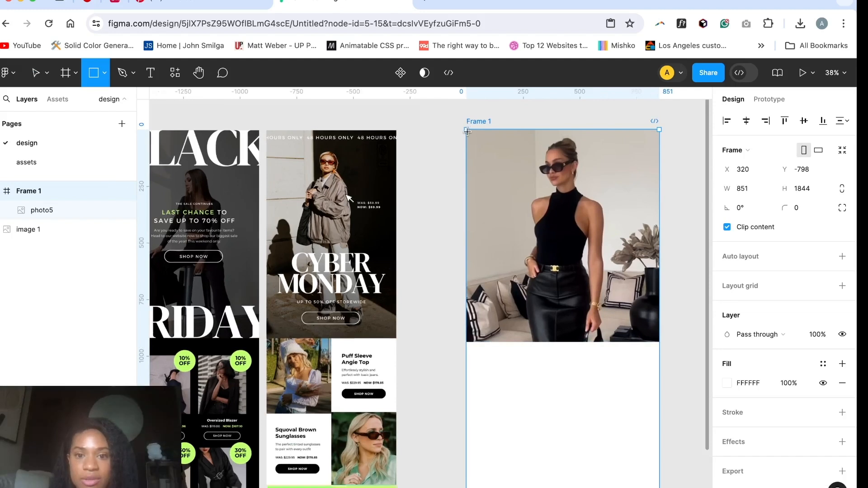
key(v)
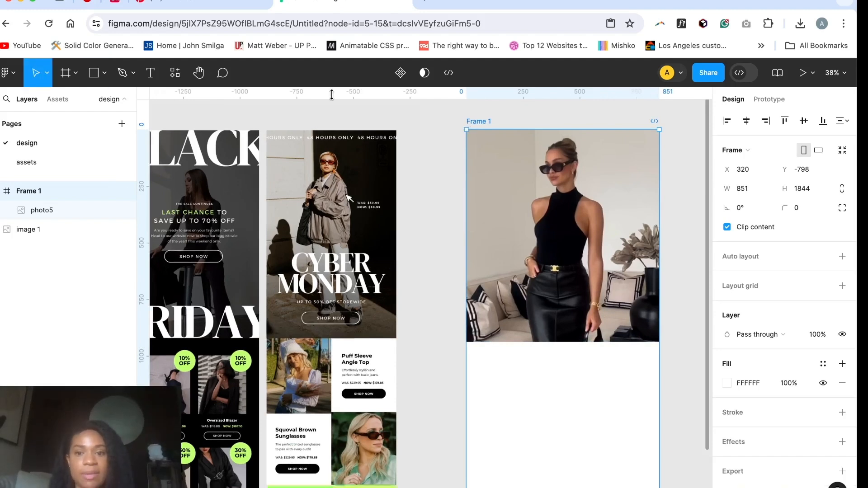
click(112, 210)
key(r)
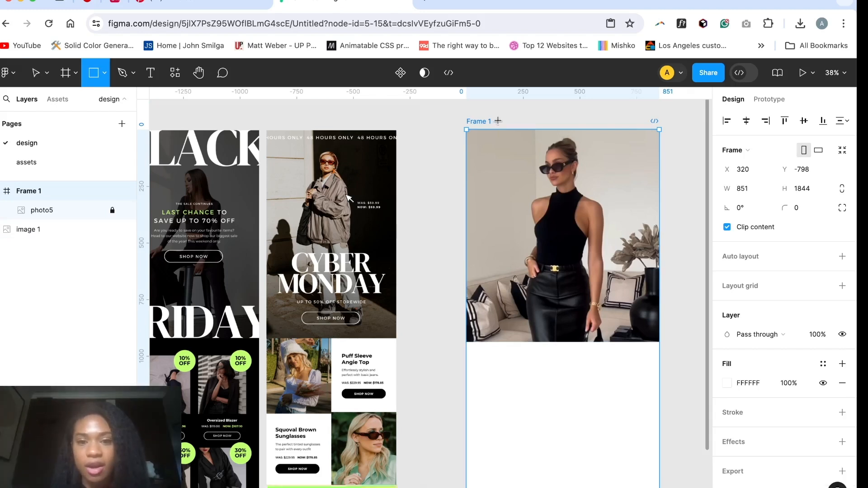
mouse_move(467, 130)
mouse_down()
mouse_move(662, 342)
mouse_move(650, 344)
mouse_move(664, 337)
mouse_move(657, 342)
mouse_up()
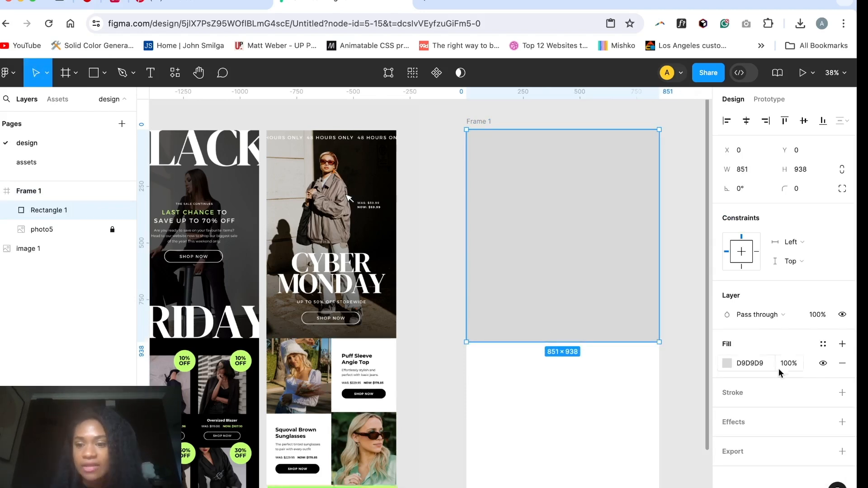
Step: Turn the rectangle into a dark overlay by setting its fill to near-black 050202 at 56% opacity
click(727, 364)
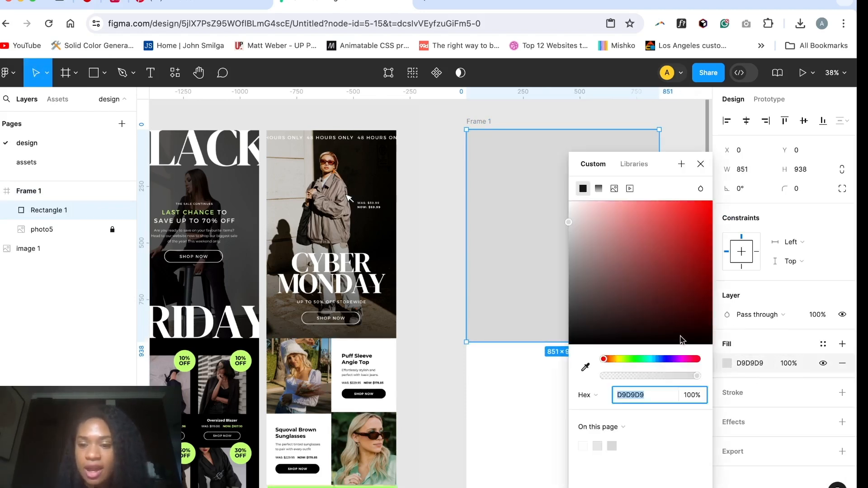
drag(569, 223, 569, 304)
drag(570, 306, 570, 311)
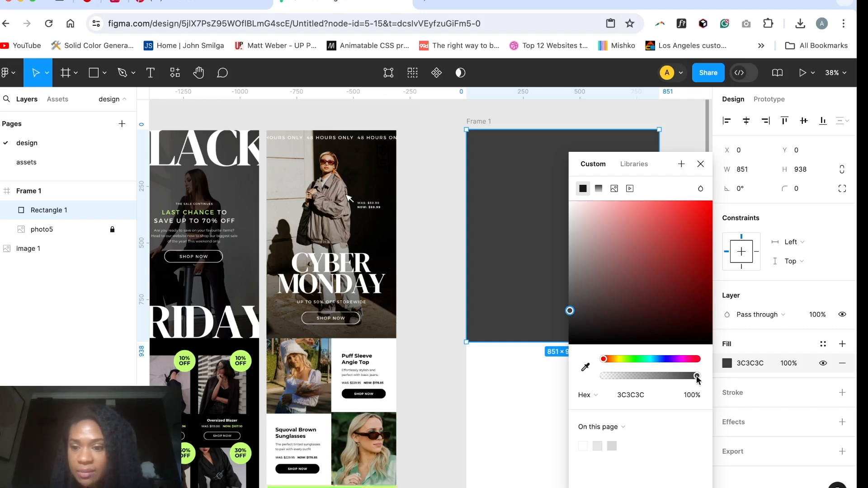
drag(697, 379, 649, 383)
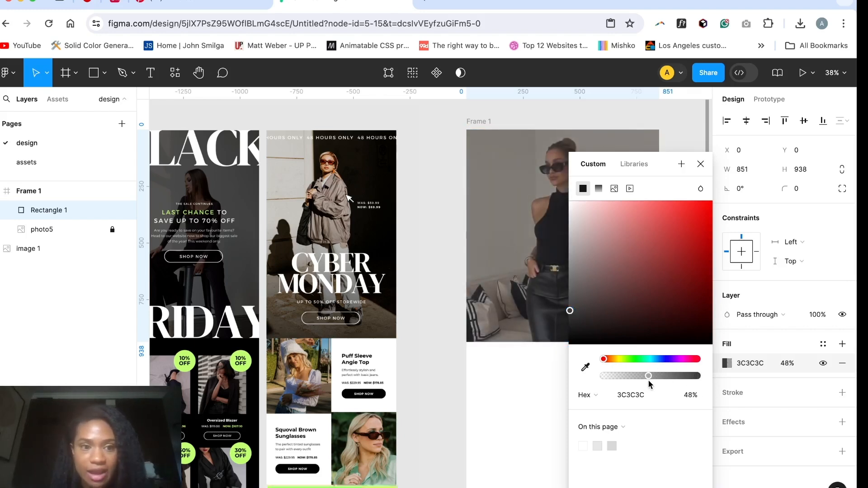
drag(569, 311, 668, 342)
drag(649, 376, 656, 379)
click(704, 169)
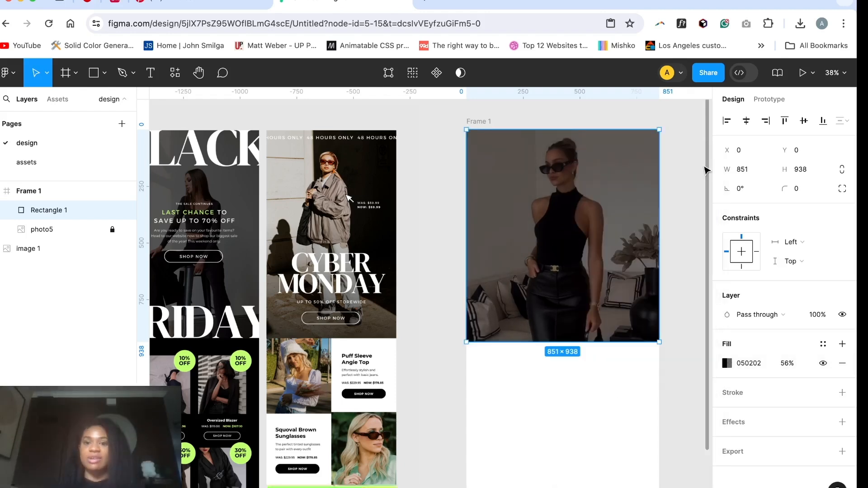
click(674, 150)
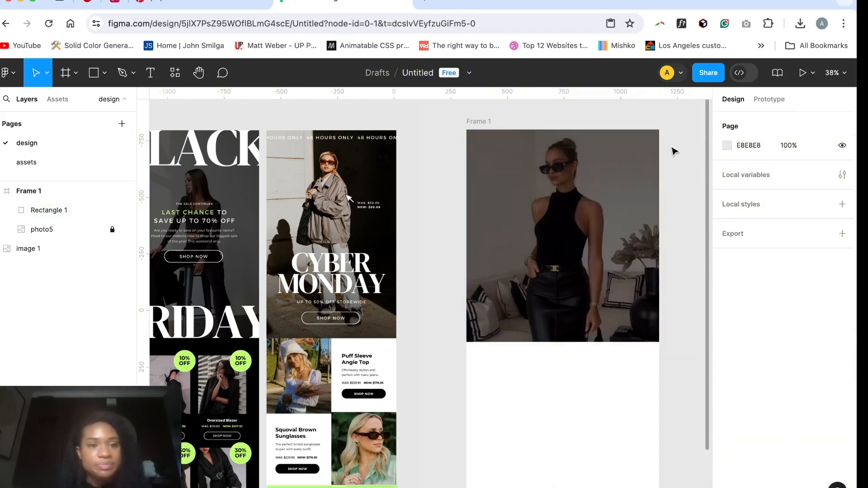
Step: Add a text layer reading "black" on the upper part of the darkened photo
scroll(674, 150, down, 3)
scroll(674, 151, up, 2)
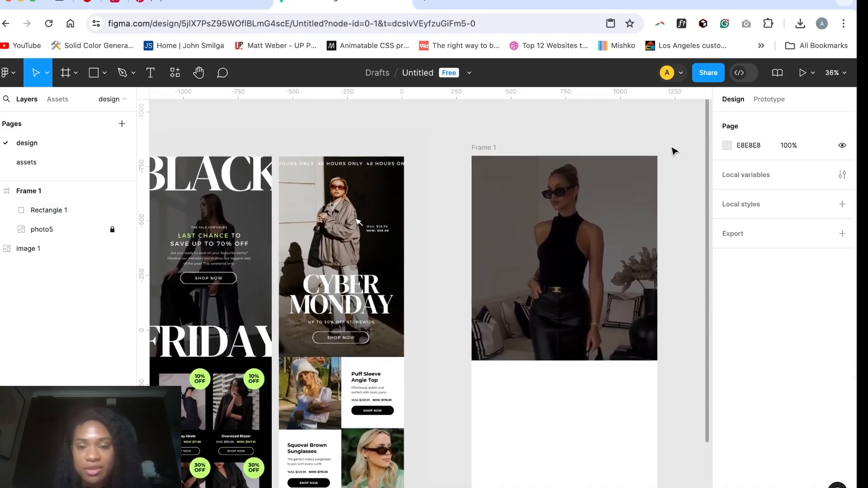
key(t)
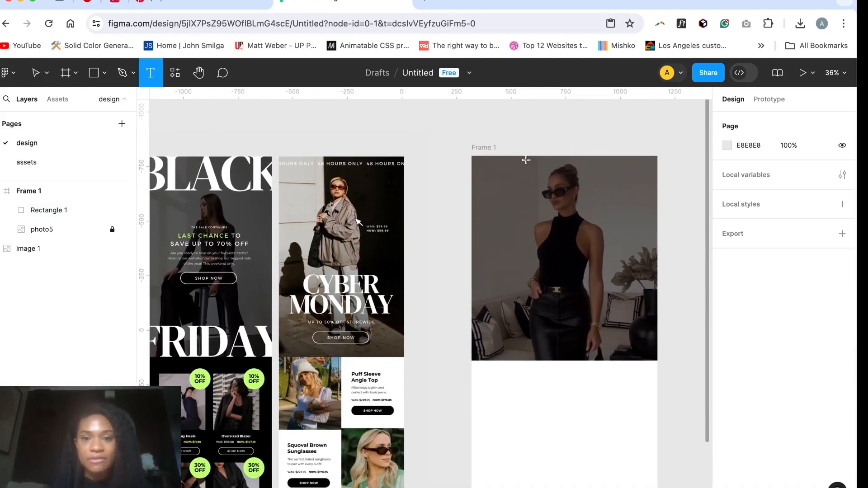
click(492, 181)
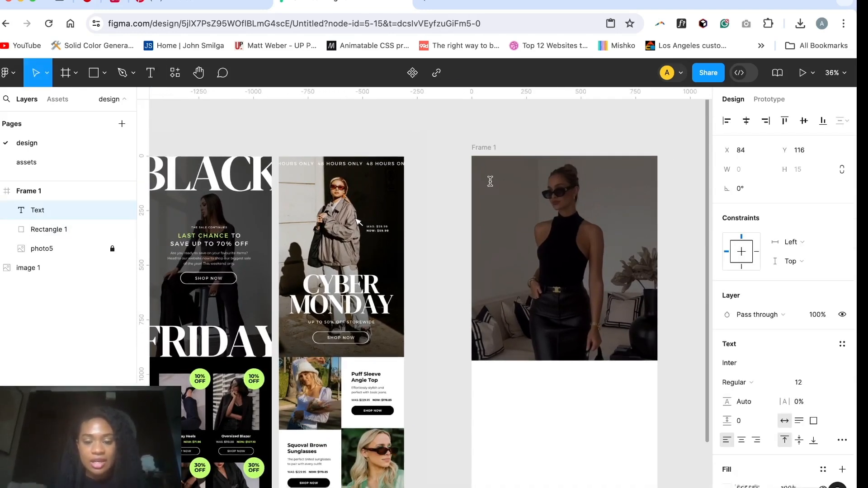
text(black)
key(Escape)
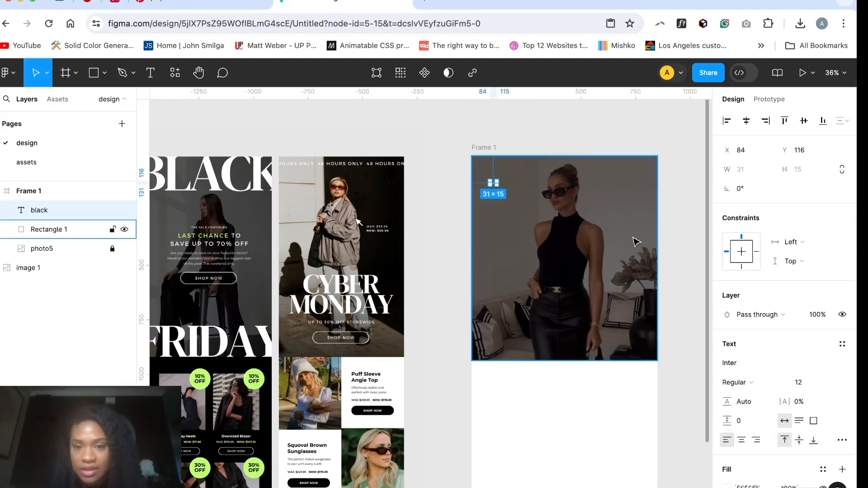
Step: Set the "black" text's font to Boska and its size to 80
click(757, 364)
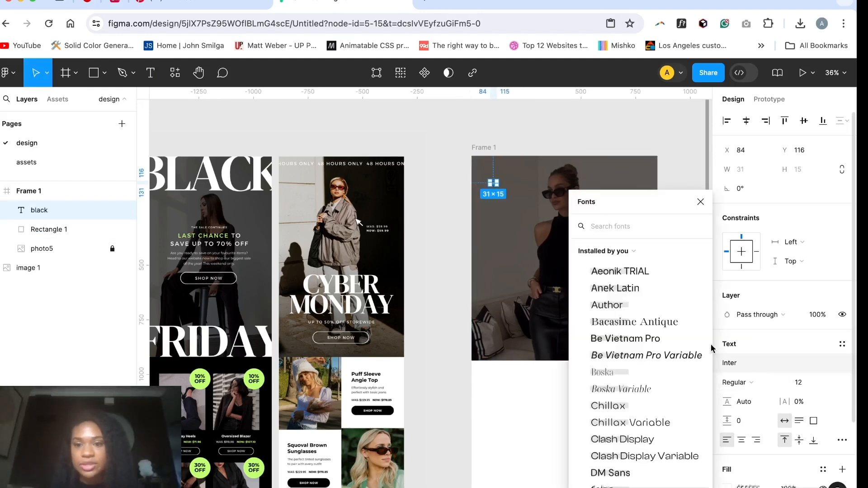
text(bosk)
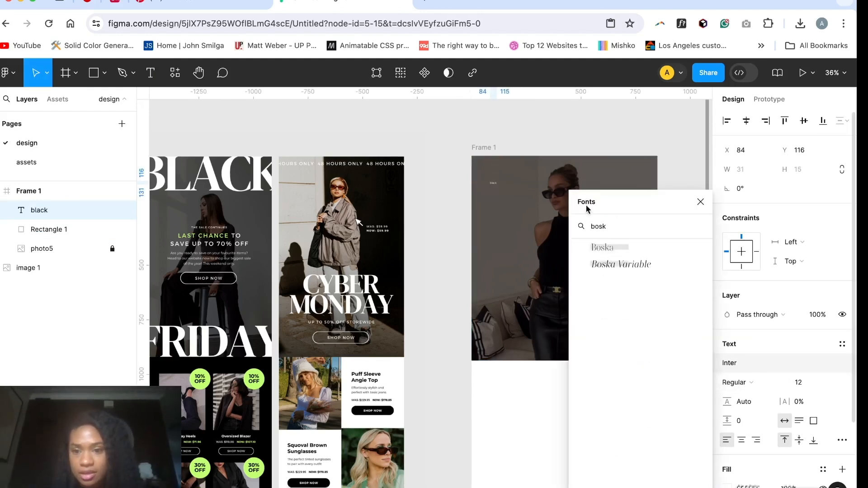
click(611, 247)
click(808, 385)
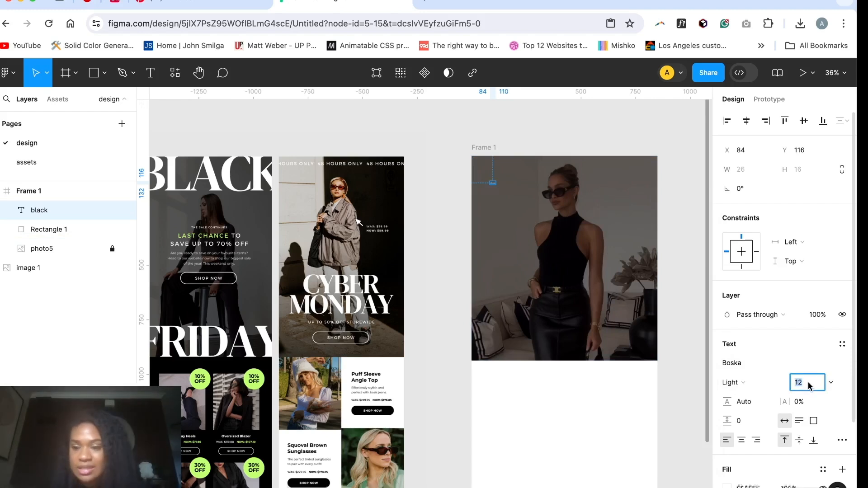
text(80)
key(Return)
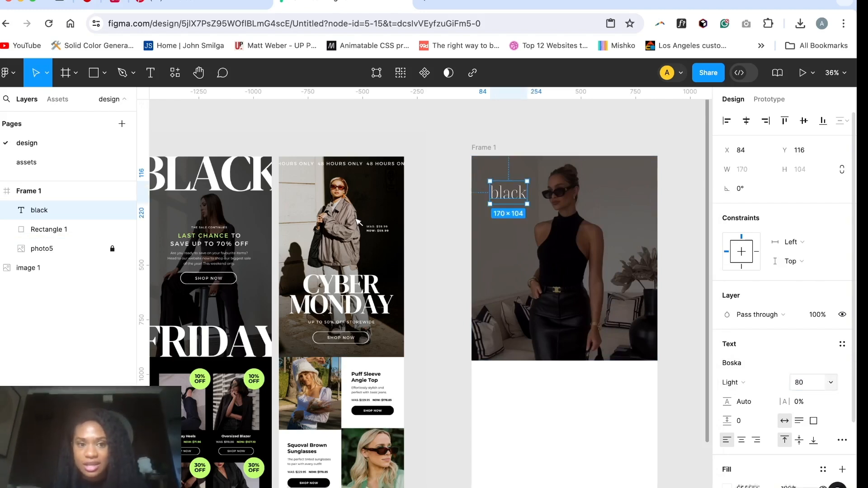
Step: Enlarge the "black" text to size 120 and raise it in increments to 310
text(12)
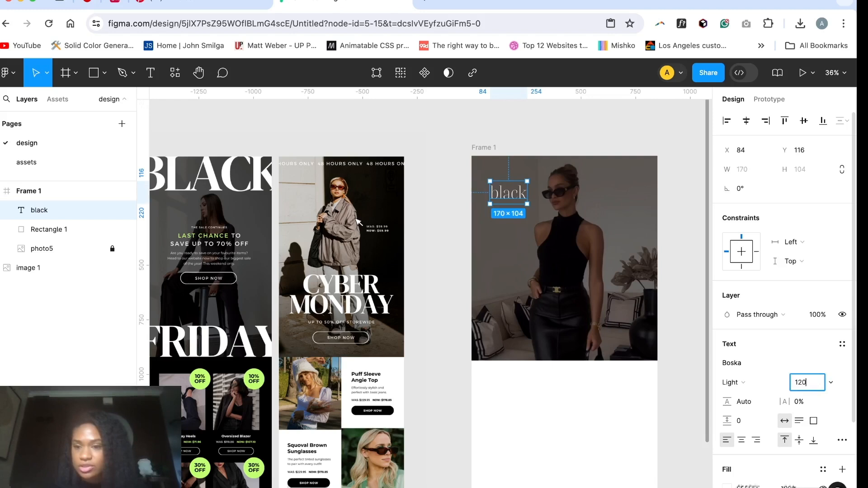
text(0)
key(Return)
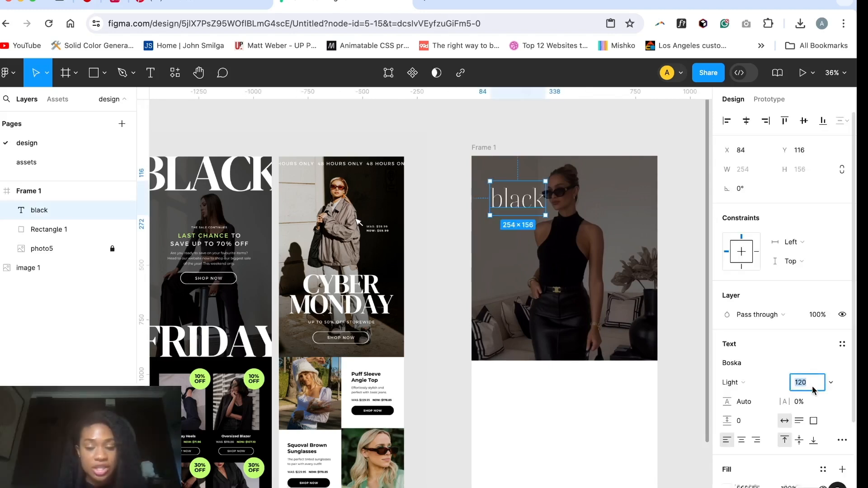
key(shift+Up)
key(shift+Up)
key(shift+Up)
key(shift+Up)
key(shift+Up)
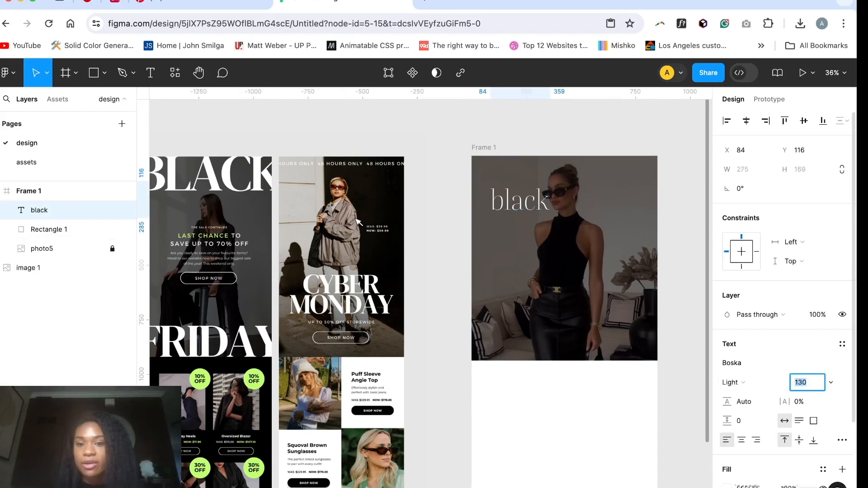
key(shift+Up)
key(shift+Up)
key(shift+Up)
key(shift+Up)
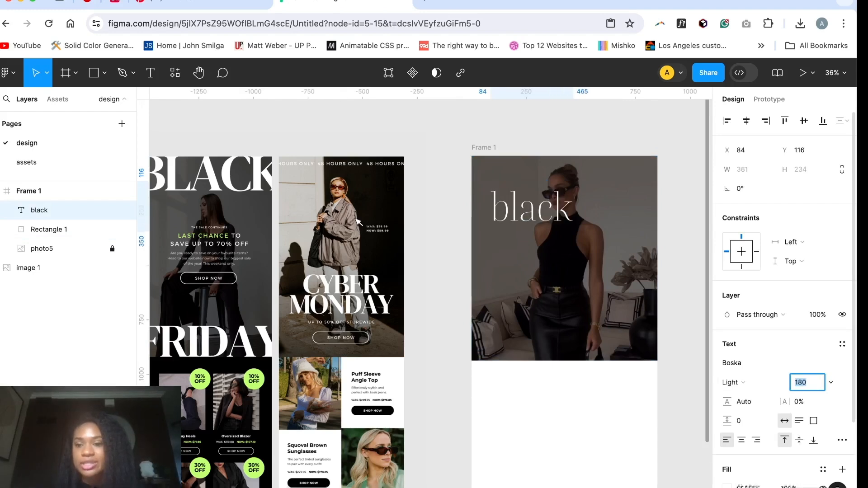
key(shift+Up)
key(shift+Up)
key(shift+Up)
key(shift+Up)
key(shift+Up)
key(shift+Up)
key(shift+Up)
key(shift+Up)
key(shift+Up)
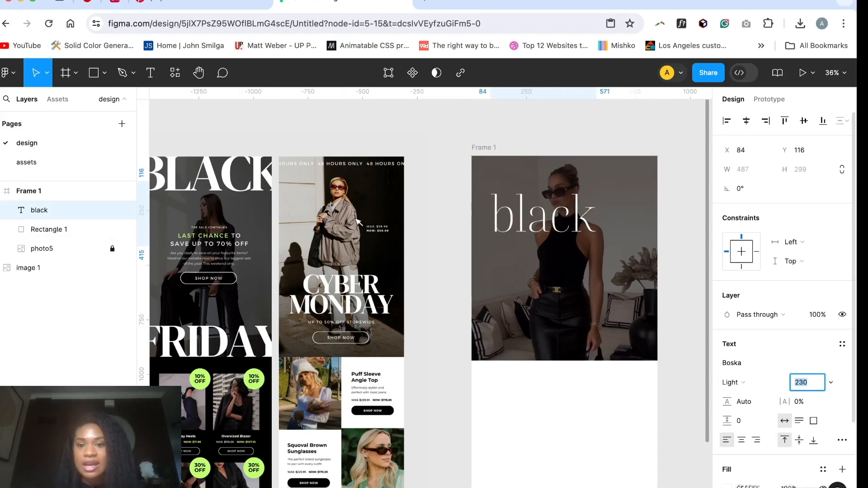
key(shift+Up)
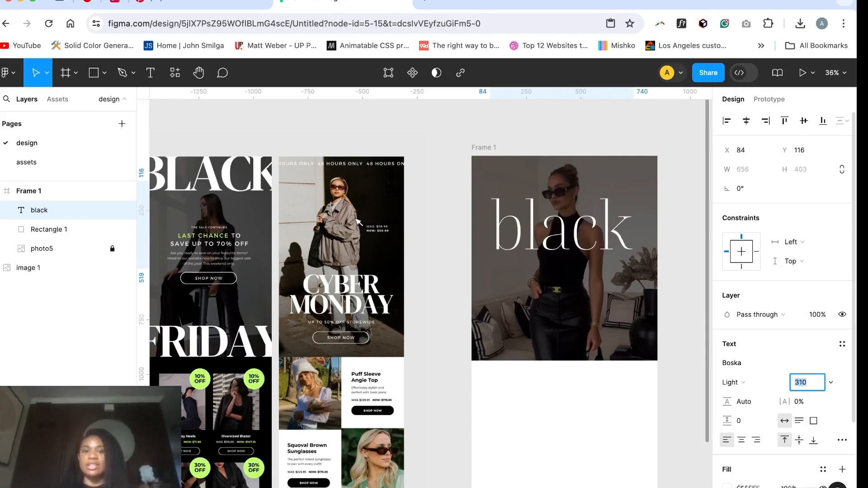
Step: Set the "black" text's weight to Medium and its case to all uppercase
click(750, 387)
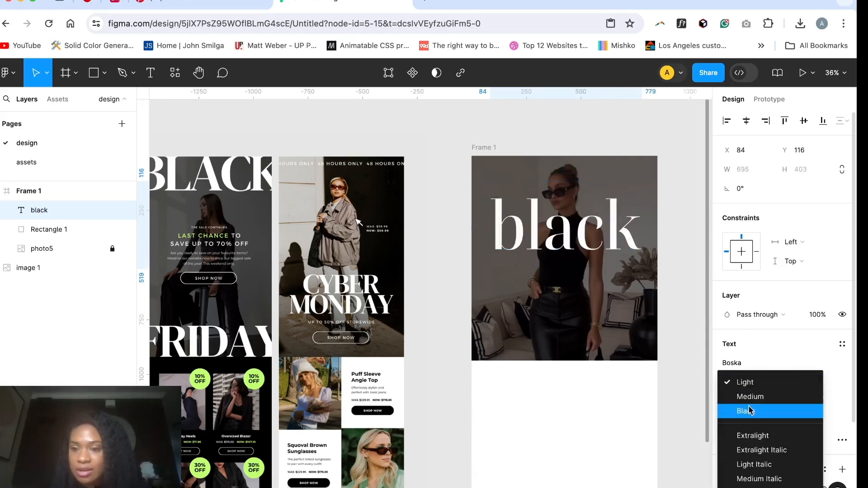
click(750, 398)
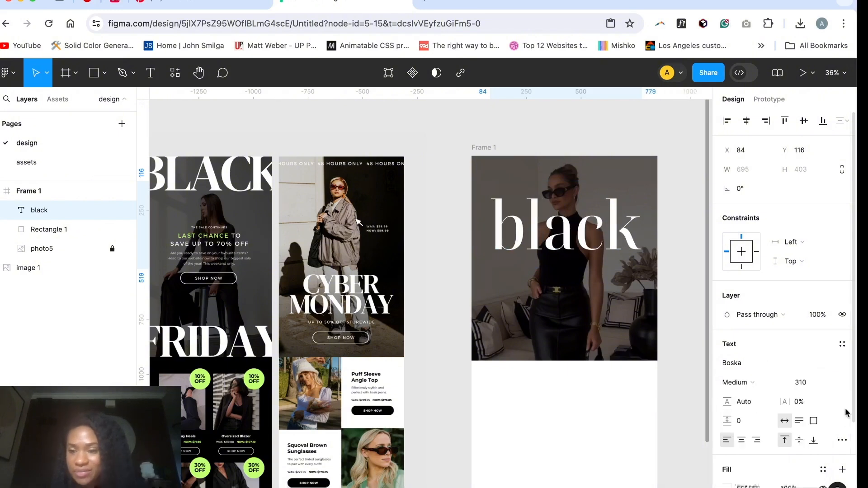
click(841, 440)
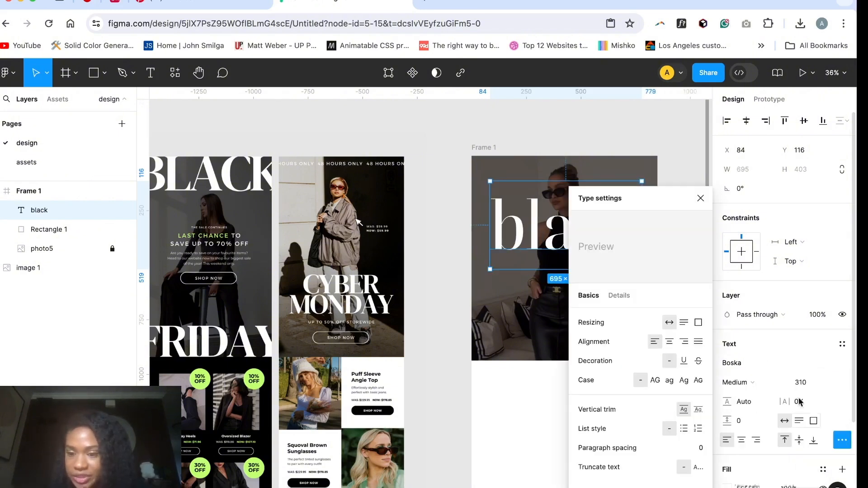
click(655, 380)
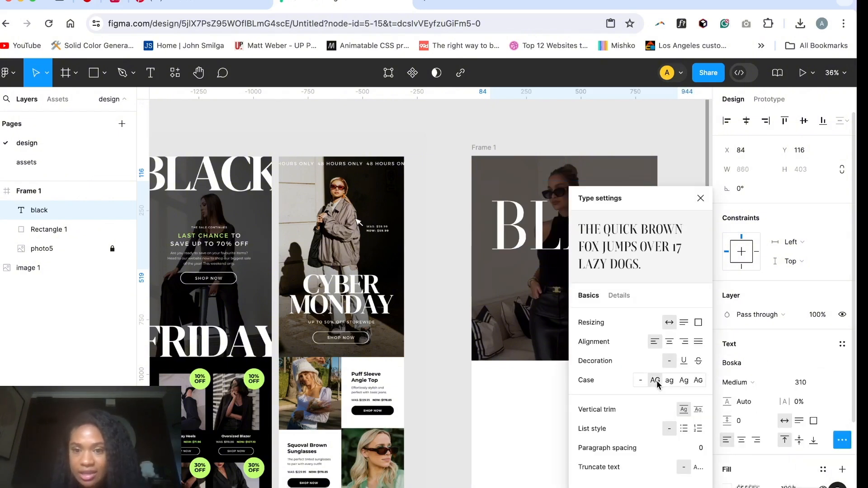
click(511, 402)
Step: Move the BLACK heading up to Frame 1's top edge, spanning its width, at about X -4, Y -90
click(527, 224)
drag(527, 224, 501, 186)
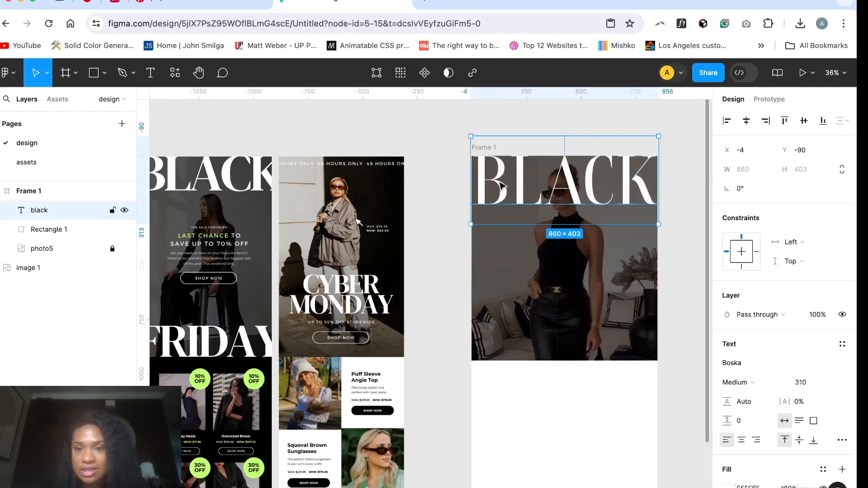
Step: Enlarge the BLACK heading to size 340 and recentre it across Frame 1's top edge, at about X -46
click(816, 382)
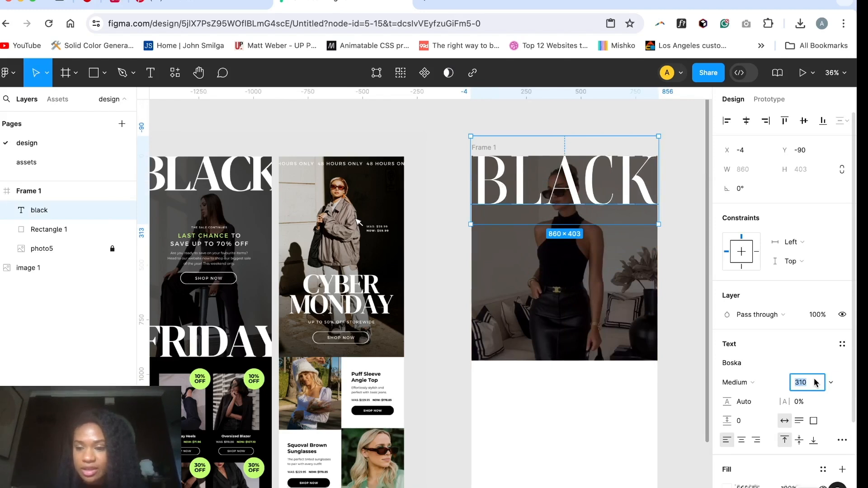
key(shift+Up)
key(shift+Up)
key(shift+Up)
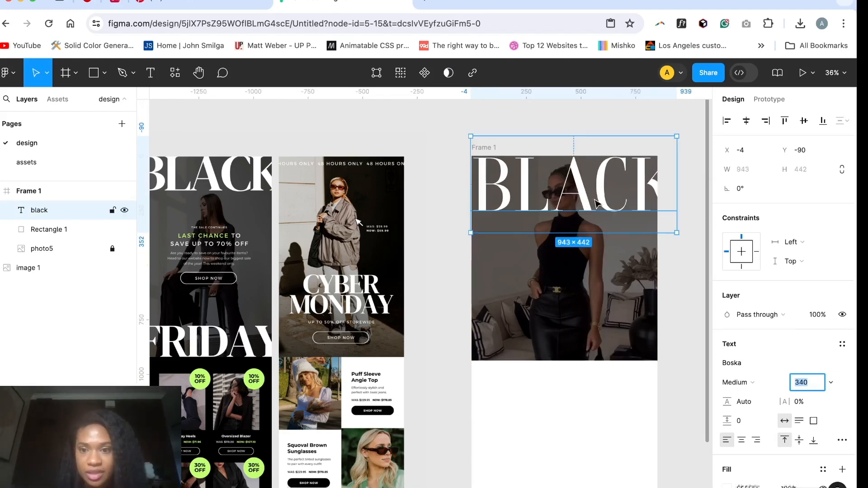
drag(597, 204, 586, 202)
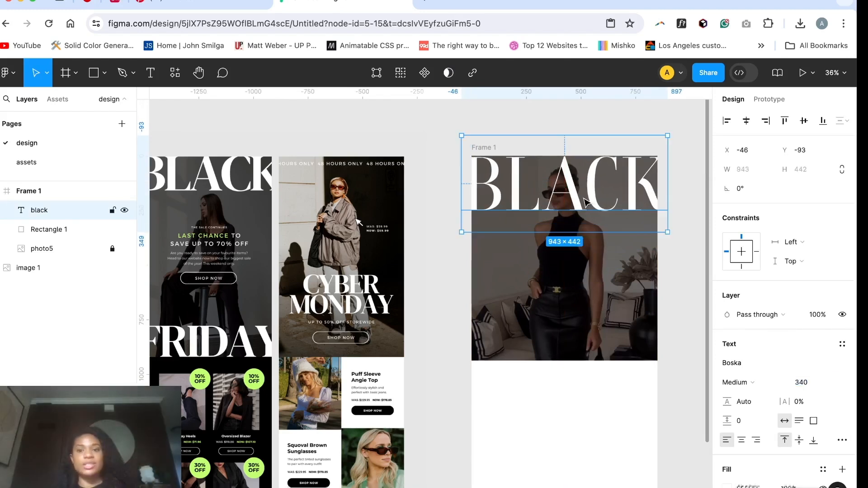
drag(574, 194, 573, 191)
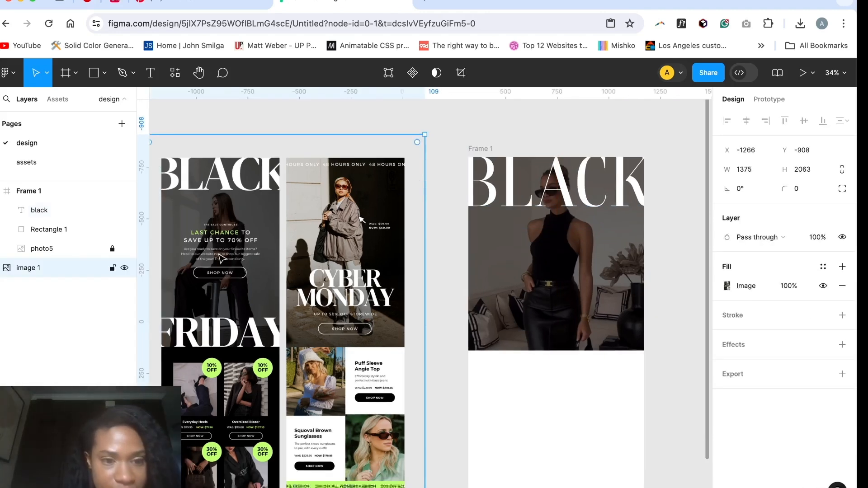
Step: Examine the reference image's Black Friday hero, including its heading placement, sale copy and Shop Now button
scroll(221, 258, left, 3)
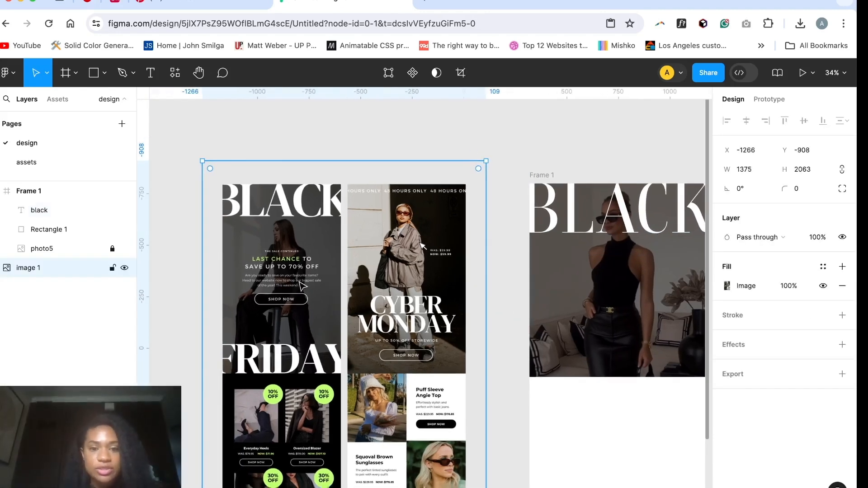
scroll(298, 290, up, 5)
scroll(298, 290, down, 4)
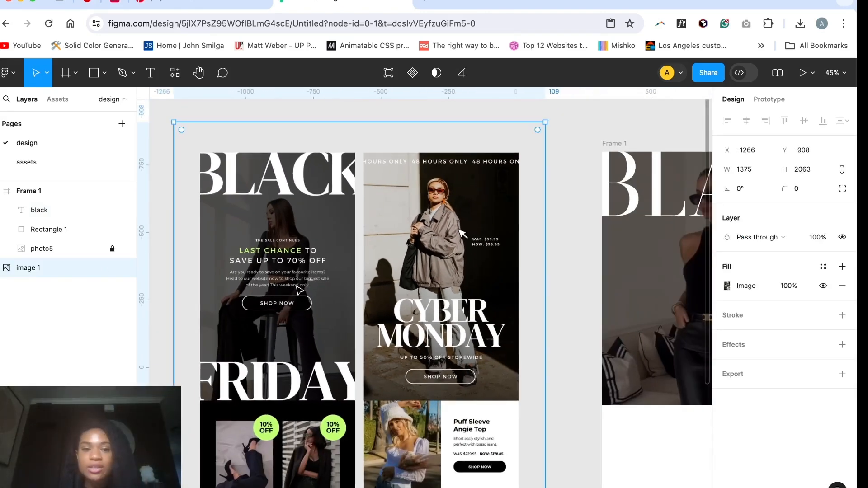
scroll(236, 267, up, 5)
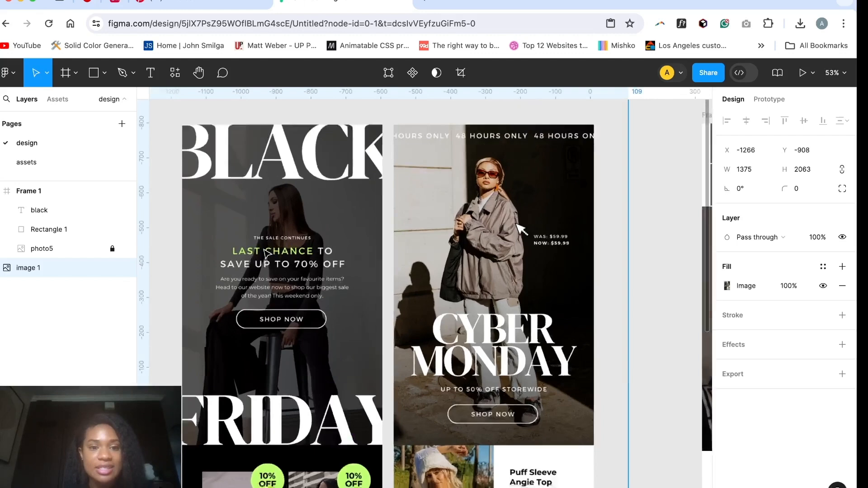
scroll(267, 253, down, 3)
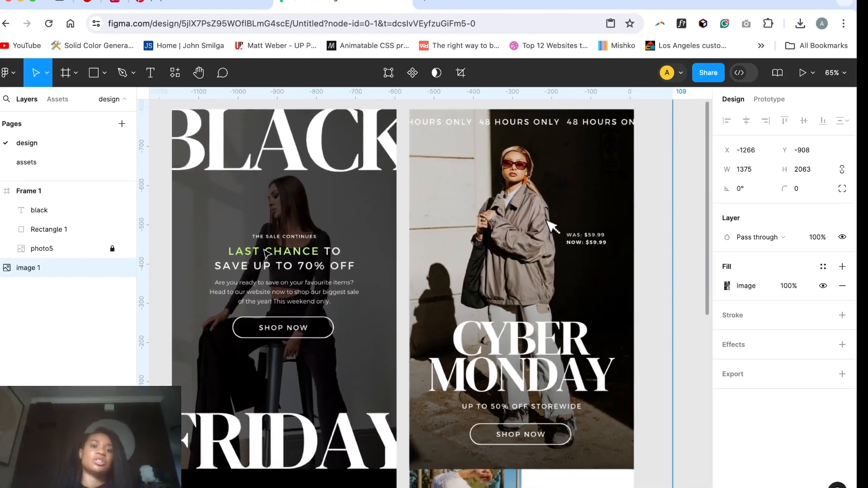
scroll(257, 248, up, 3)
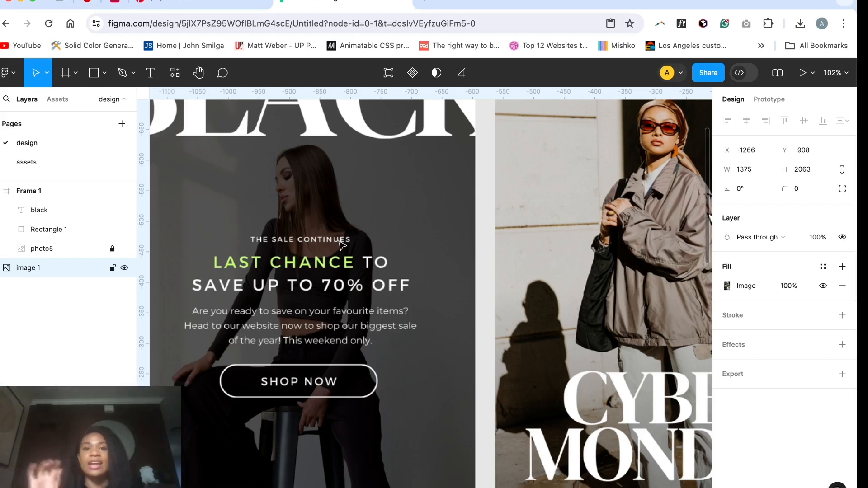
scroll(342, 245, down, 5)
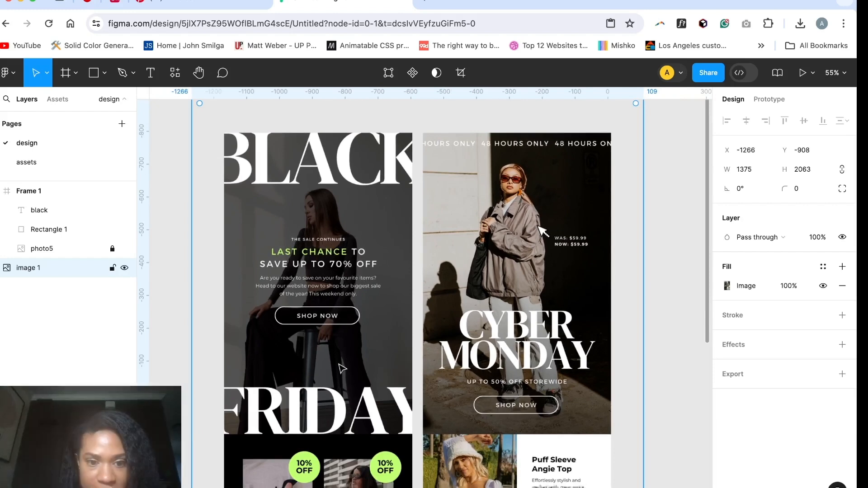
scroll(335, 371, down, 2)
scroll(334, 371, right, 2)
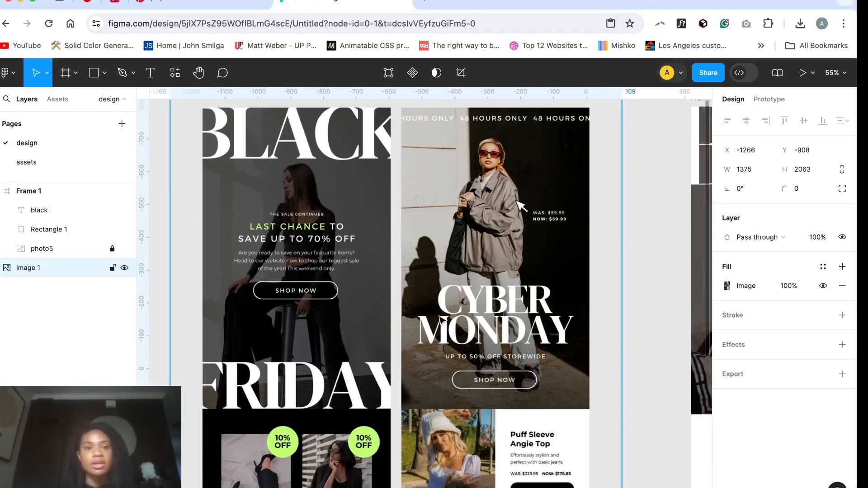
scroll(441, 318, down, 5)
scroll(597, 324, right, 4)
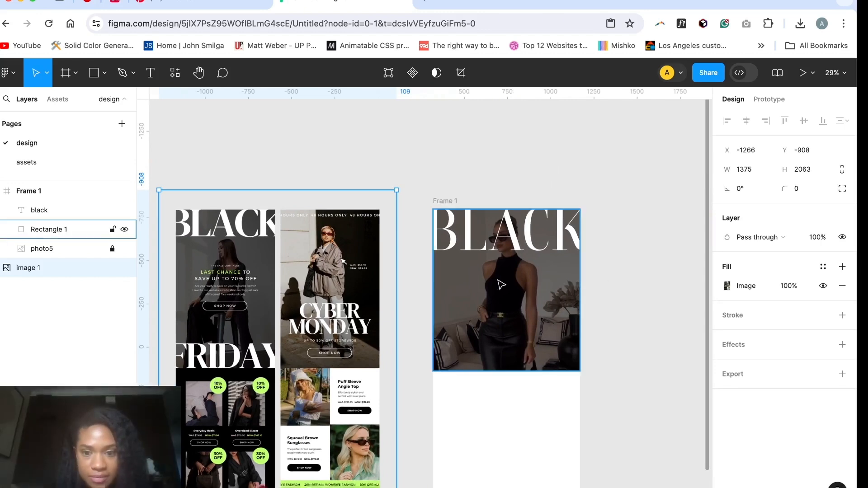
key(t)
key(v)
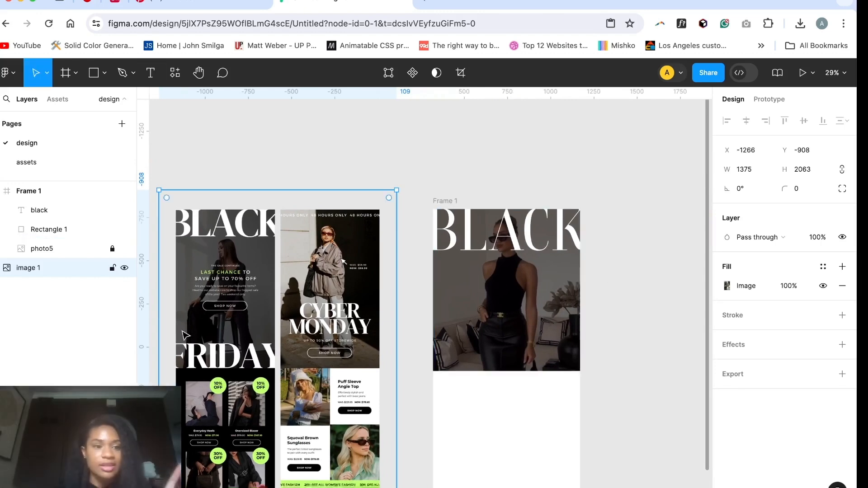
Step: Rename the Rectangle 1 layer as overlay and lock it
double_click(63, 229)
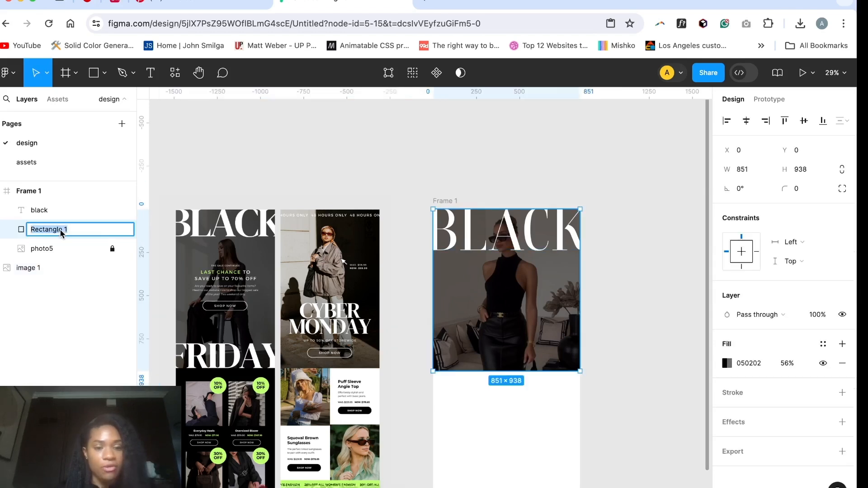
text(overlay)
click(112, 229)
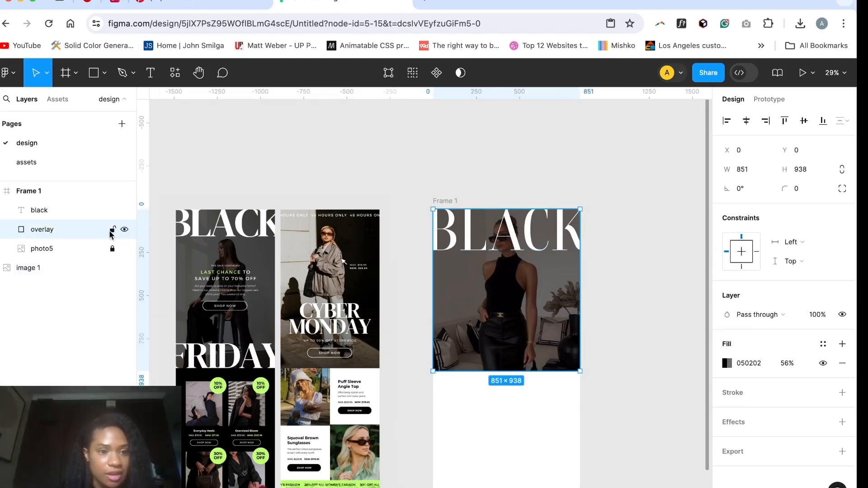
Step: Rename the photo5 layer as image and the reference picture's image 1 layer as example
double_click(66, 250)
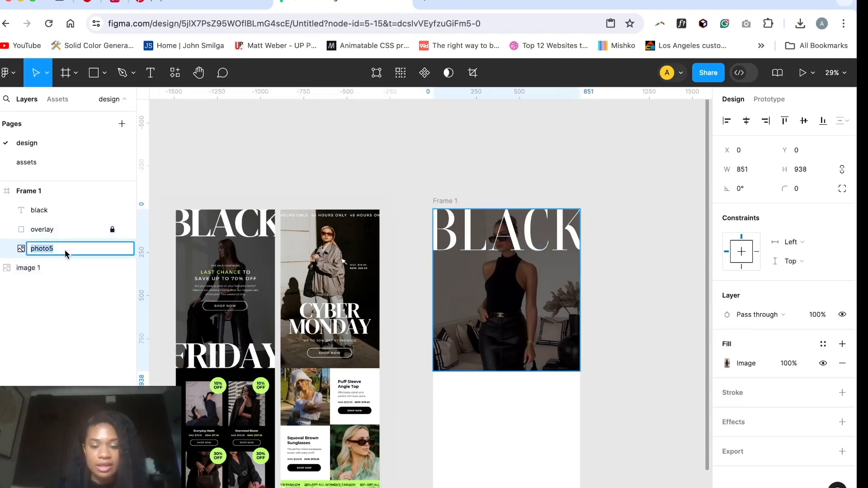
text(image)
key(Return)
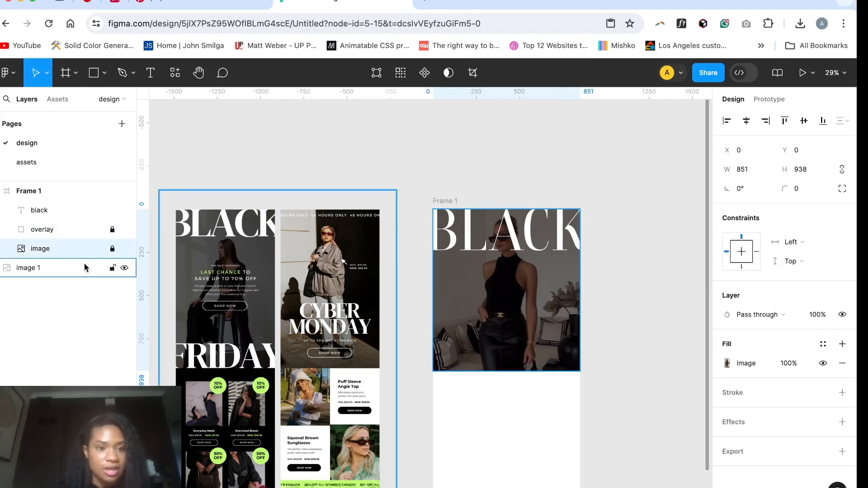
click(112, 248)
double_click(56, 272)
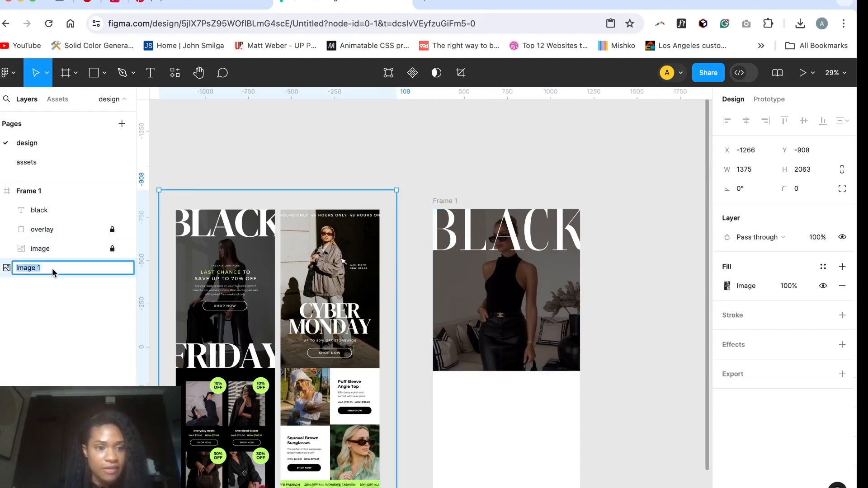
text(e)
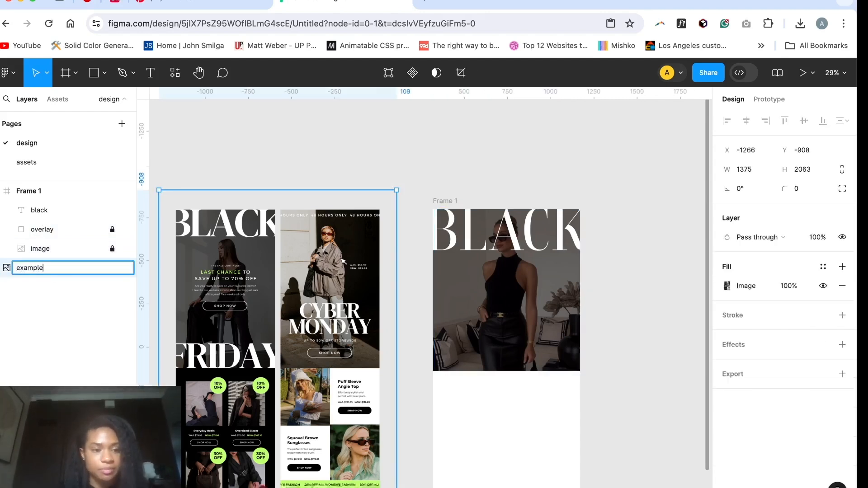
text(xample)
click(113, 210)
click(232, 178)
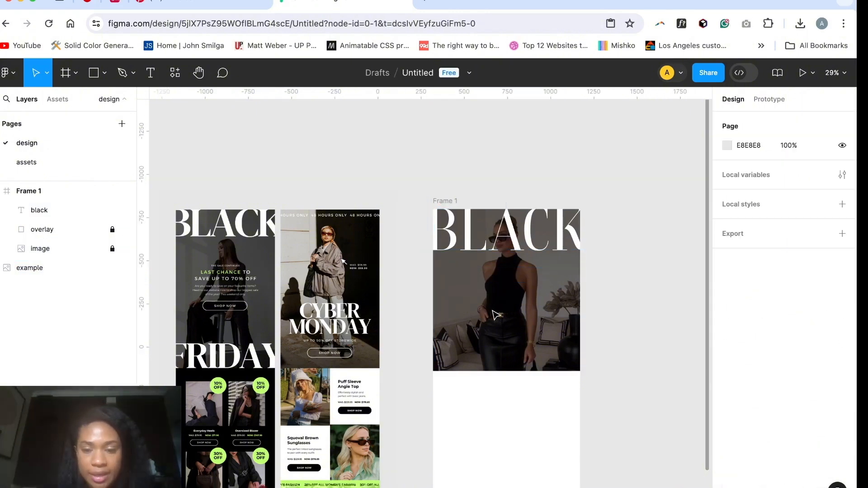
Step: Add the text "the sale continues" over the middle of the hero photo, at about X 364, Y 379
scroll(493, 312, up, 2)
key(t)
click(494, 285)
scroll(339, 350, left, 1)
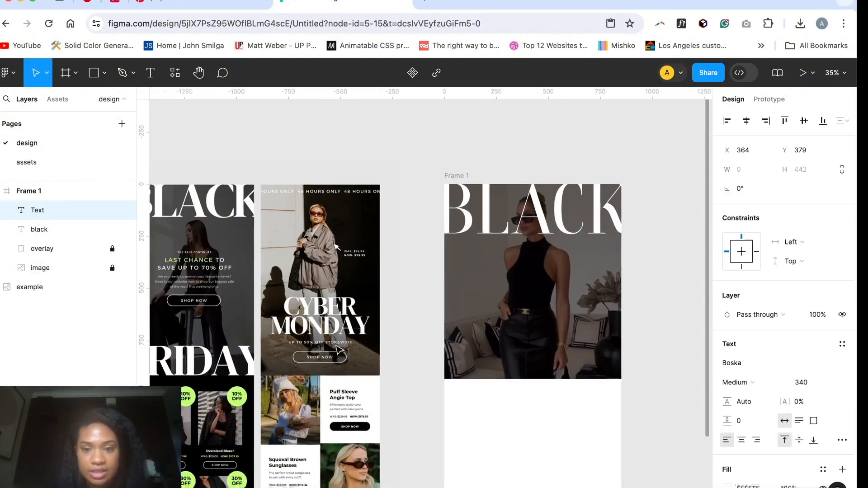
scroll(339, 349, left, 1)
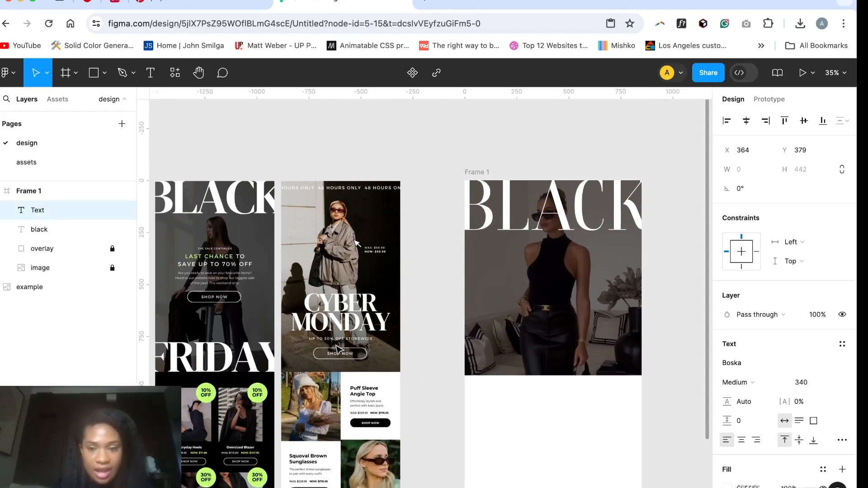
text(the sale continues)
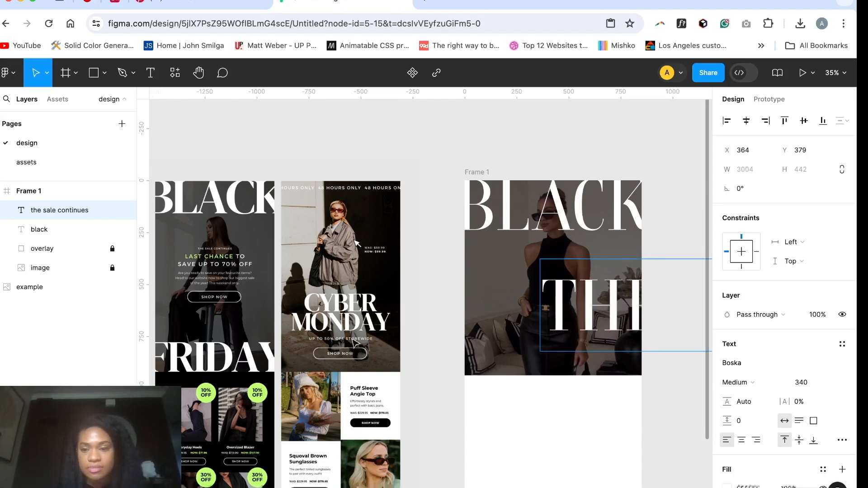
Step: Set the "the sale continues" text's font to Inter and its weight to Regular
scroll(673, 237, right, 2)
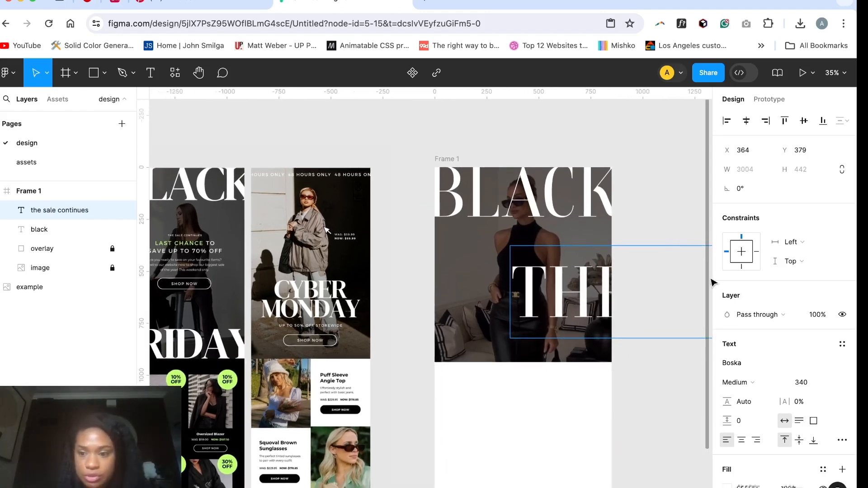
click(761, 363)
text(inter)
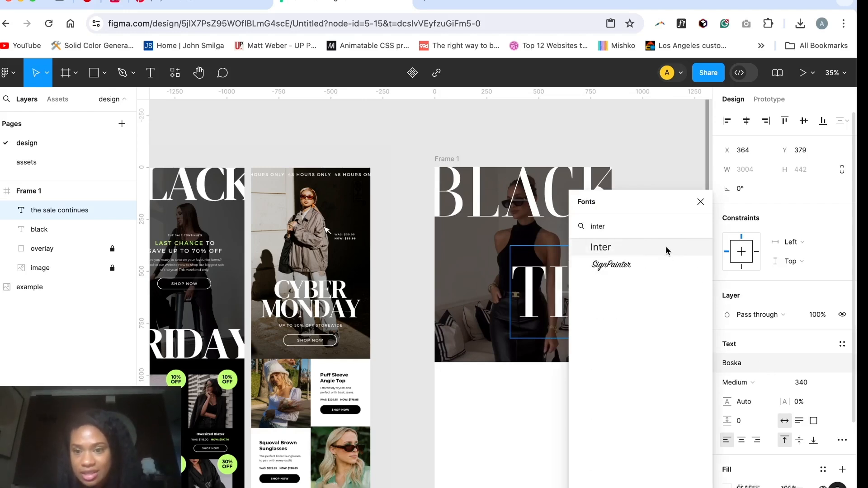
click(666, 248)
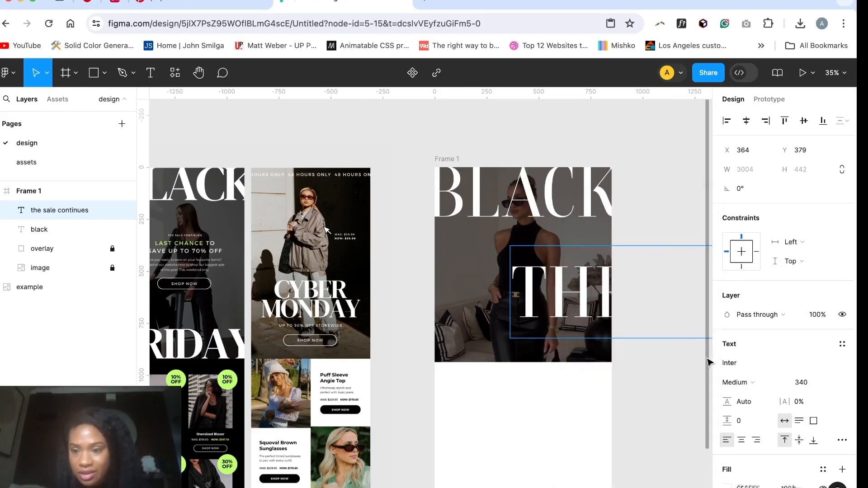
click(760, 364)
text(inte)
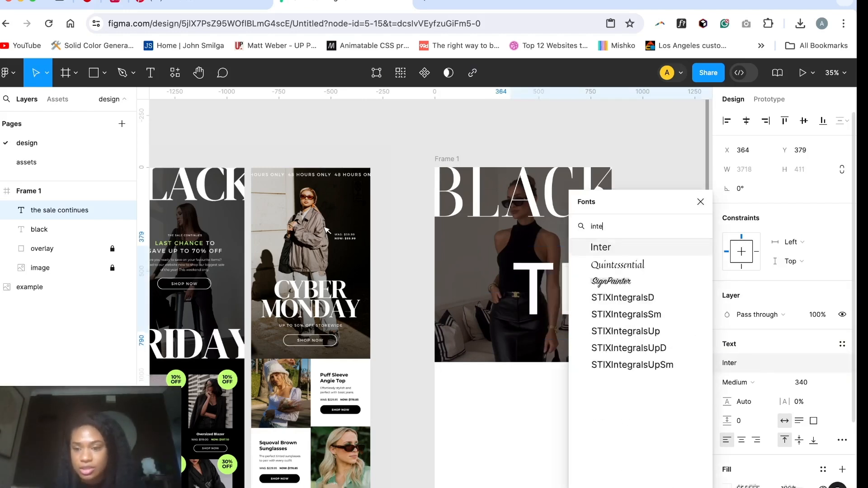
key(Return)
click(748, 381)
click(746, 370)
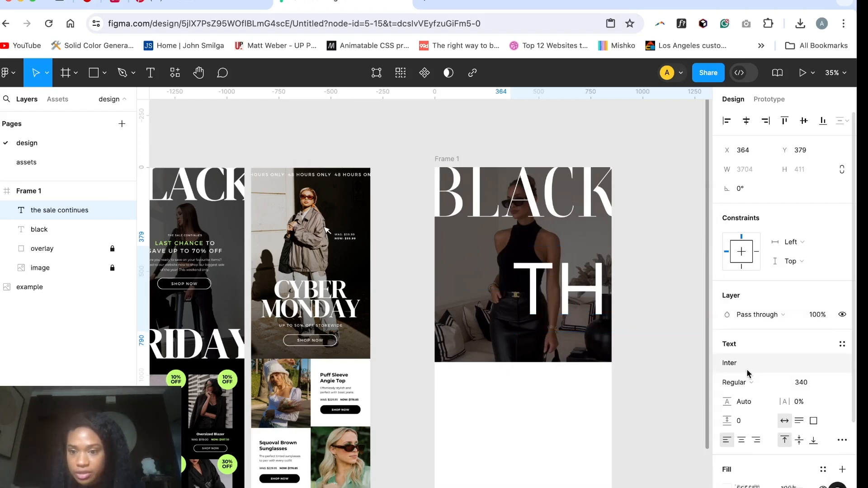
Step: Reduce the "the sale continues" text's size through 80, 60 and 50 to 20
click(814, 382)
text(80)
key(Return)
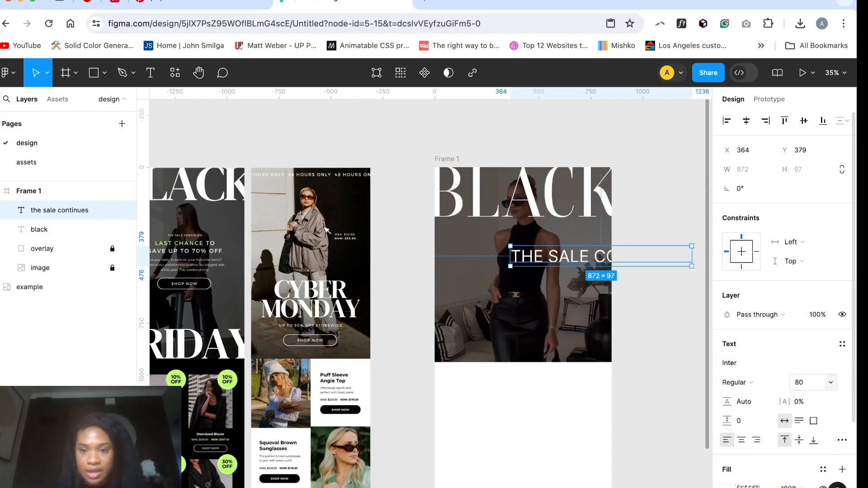
click(813, 382)
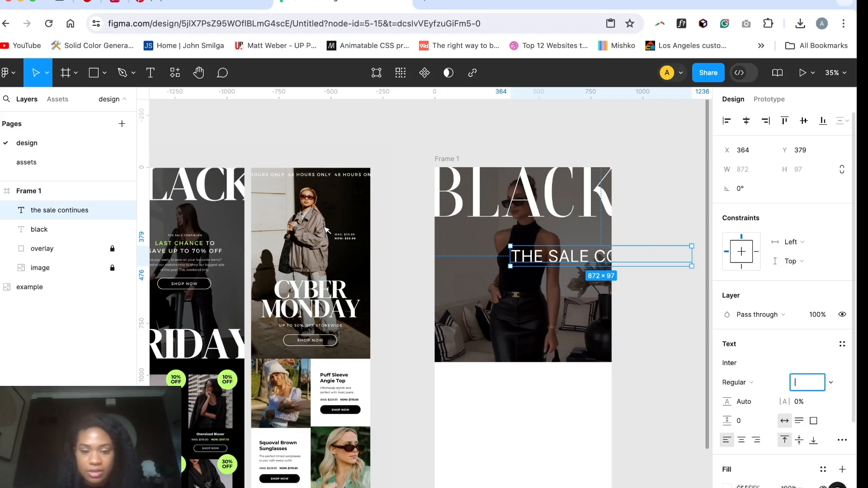
text(60)
key(Return)
click(814, 383)
text(50)
key(Return)
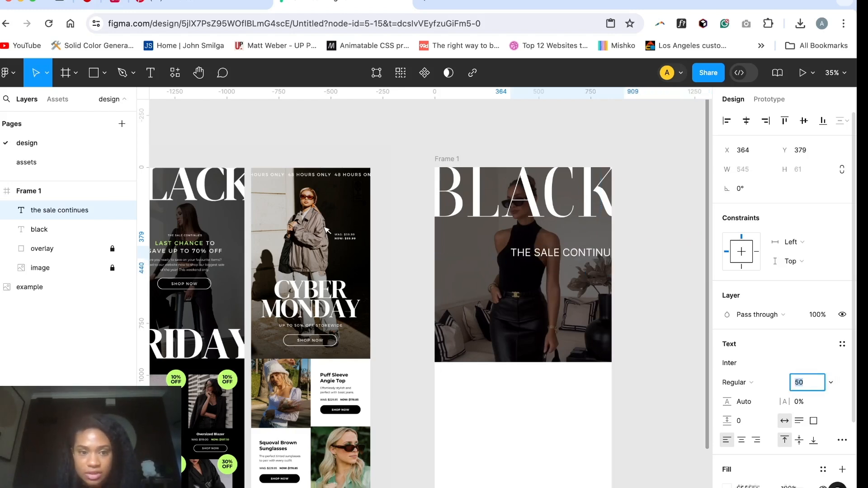
text(20)
key(Return)
Step: Move the "the sale continues" text to the hero's horizontal centre, at about X 317, Y 356
scroll(424, 289, left, 2)
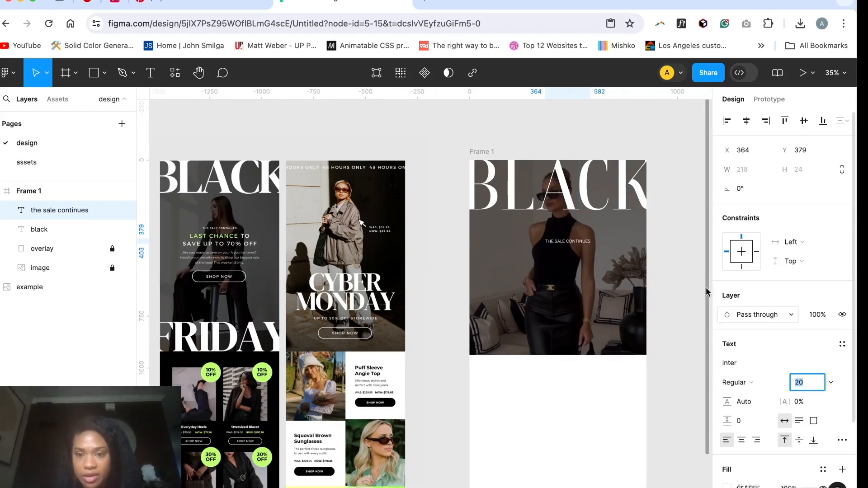
click(575, 257)
drag(567, 240, 557, 235)
Step: Save the "the sale continues" text's formatting as a new text style named "subheading"
scroll(747, 330, down, 1)
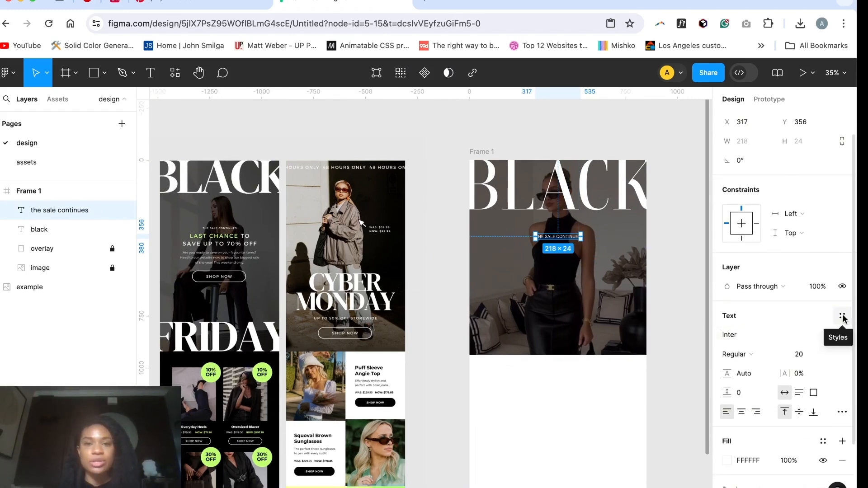
click(842, 317)
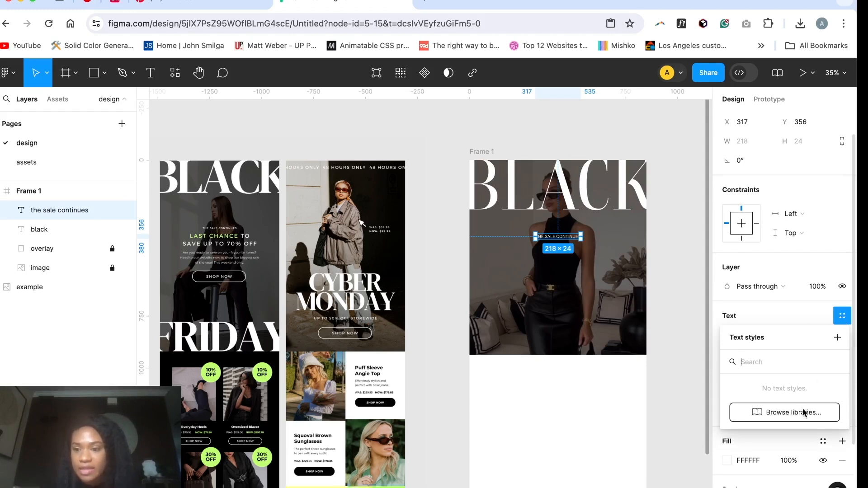
click(837, 339)
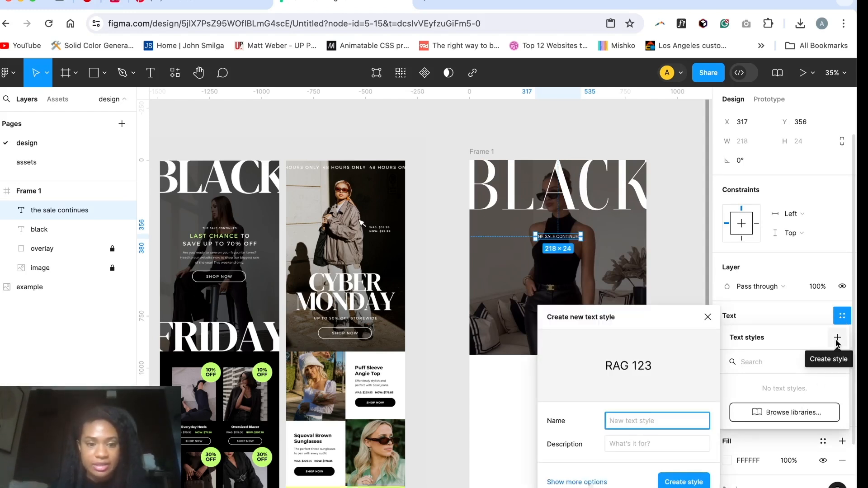
text(subheading)
key(Return)
key(Escape)
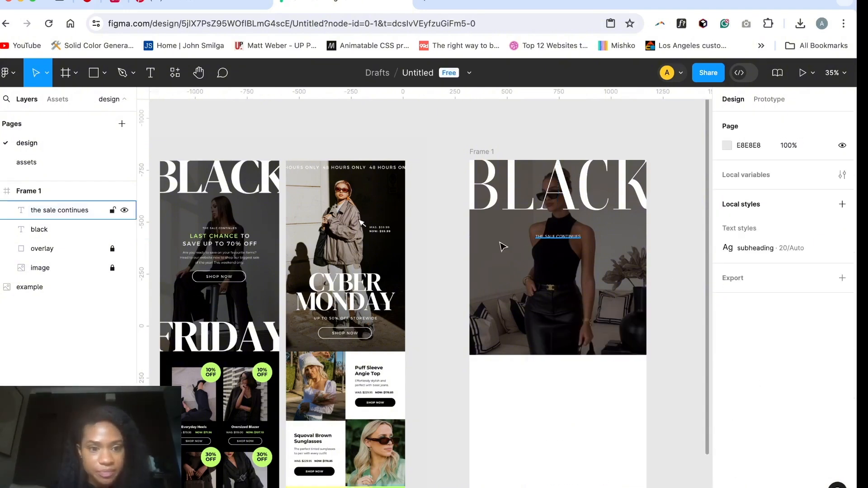
Step: Add the text "last chance to save up to 70% off" below "the sale continues", at about X 361, Y 437
scroll(320, 329, left, 1)
scroll(536, 315, right, 1)
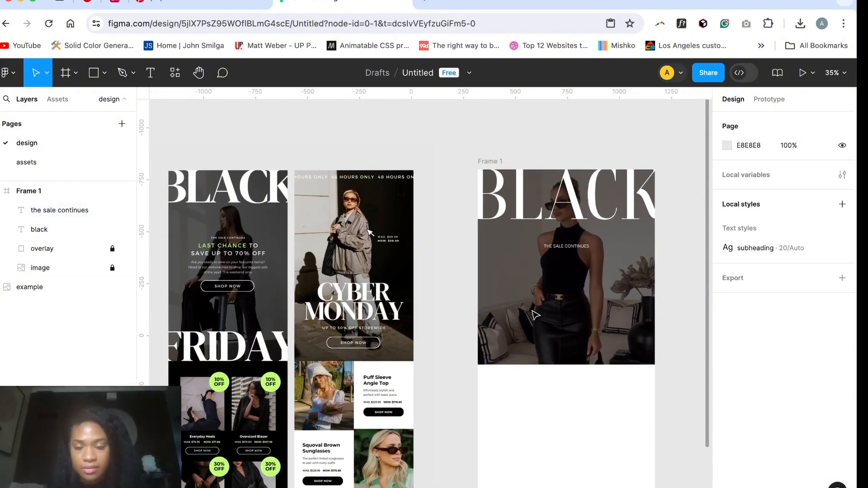
key(t)
click(553, 261)
text(last h)
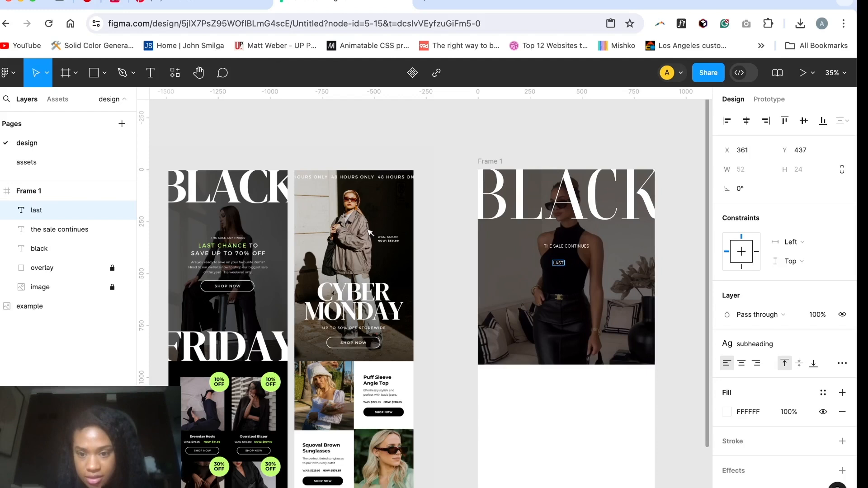
text( chance to save up to 70% off)
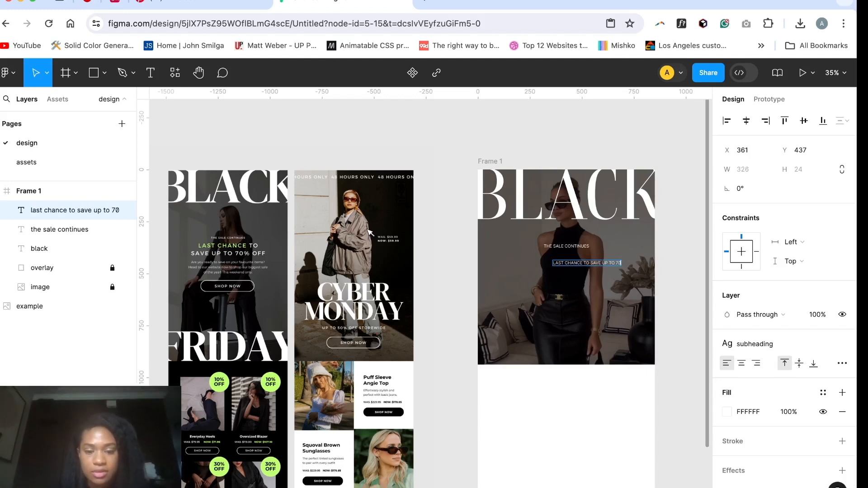
key(Escape)
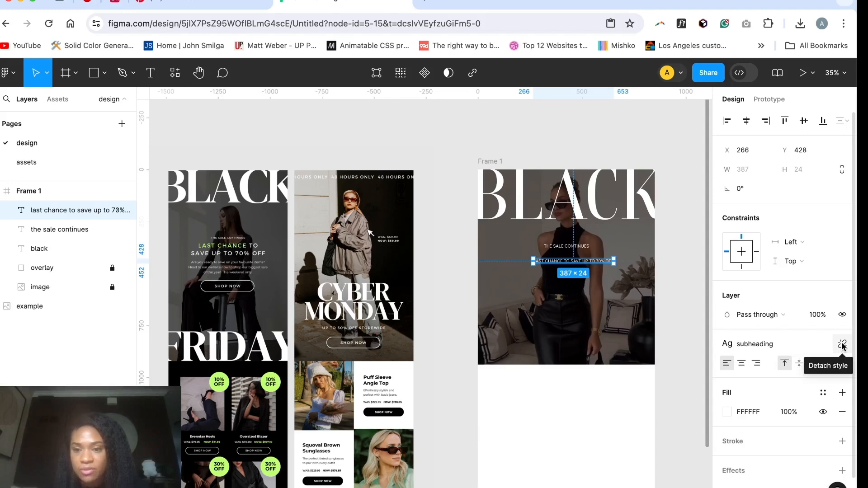
Step: Detach the subheading style from the "last chance" text, raise its size to 50, and split it into two lines after "to"
click(842, 346)
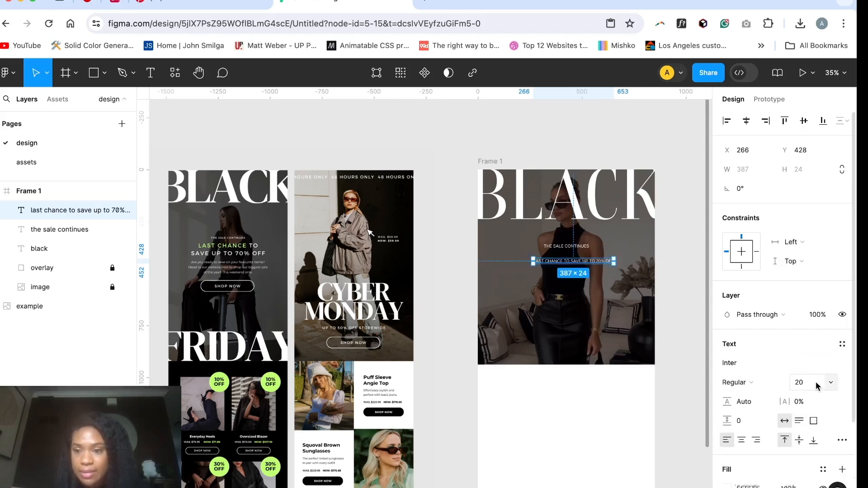
click(816, 385)
key(shift+Up)
key(shift+Up)
key(shift+Up)
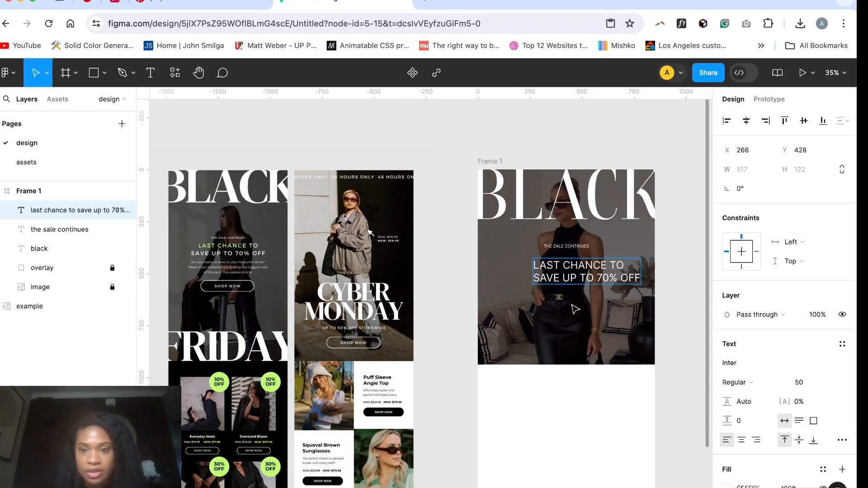
Step: Centre-align the two-line "last chance" text and move it to the hero's horizontal centre, at about X 167, Y 420
click(741, 439)
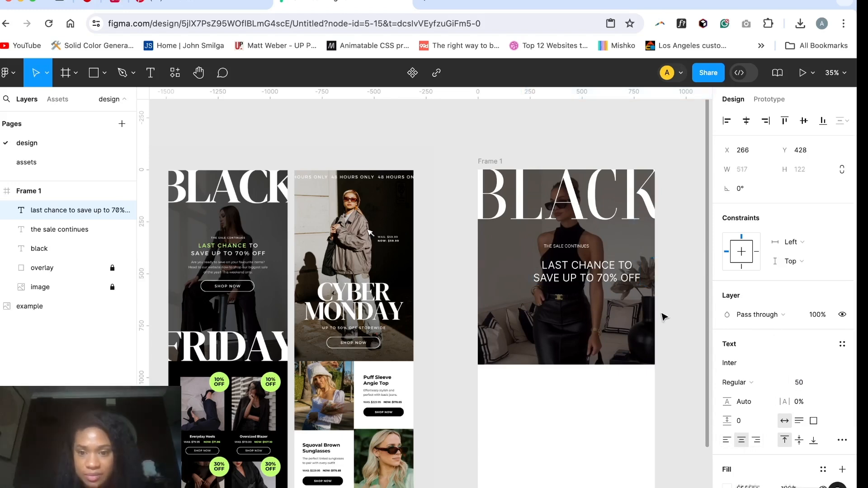
drag(581, 277, 560, 273)
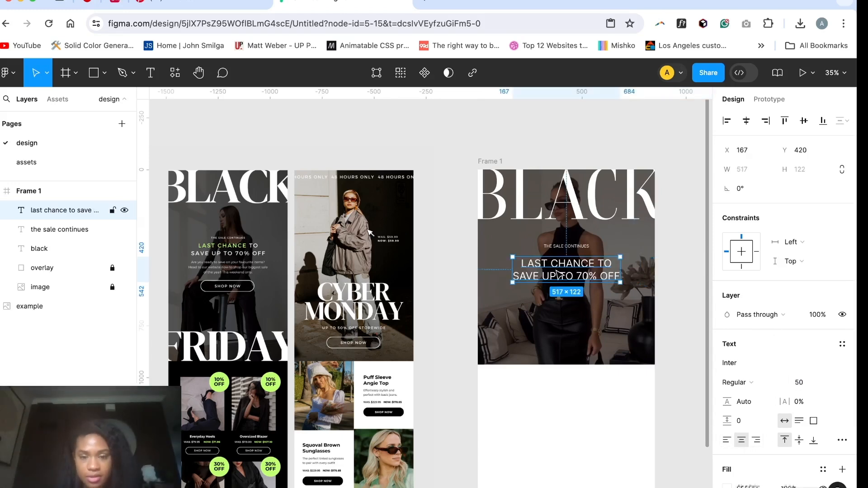
Step: Set the "last chance" text's size to 45 and raise its line height from 60 upward to 66
click(808, 383)
key(Return)
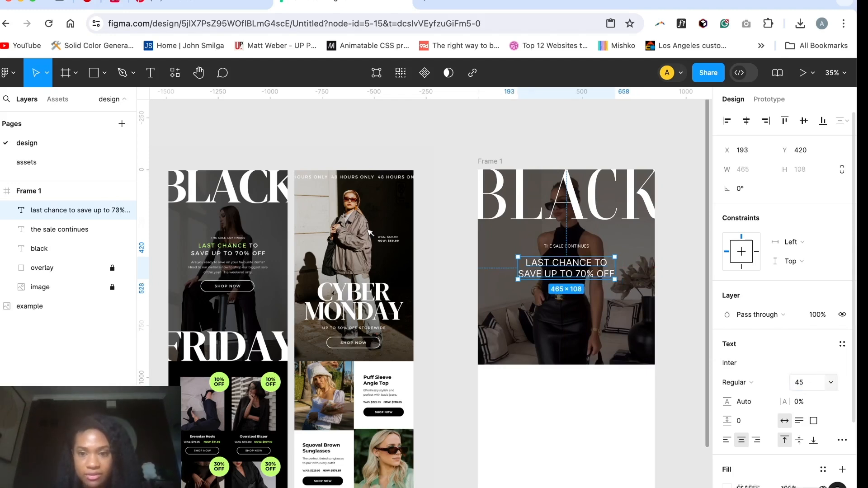
click(762, 402)
click(749, 401)
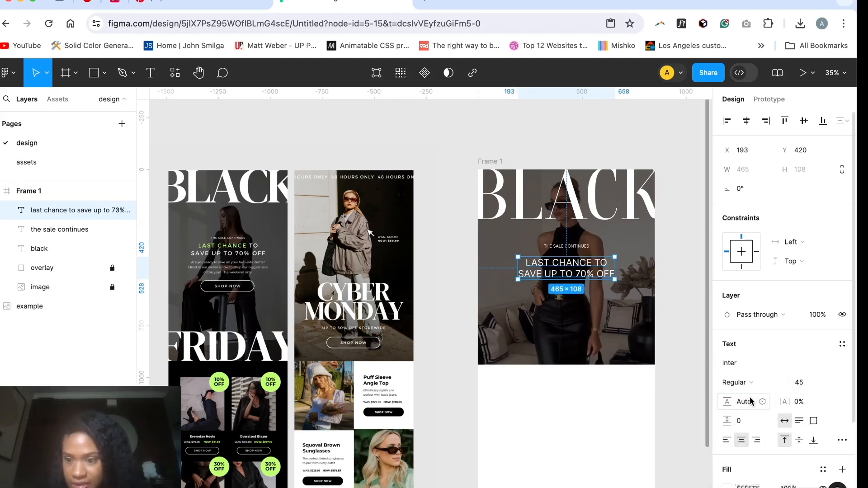
click(750, 402)
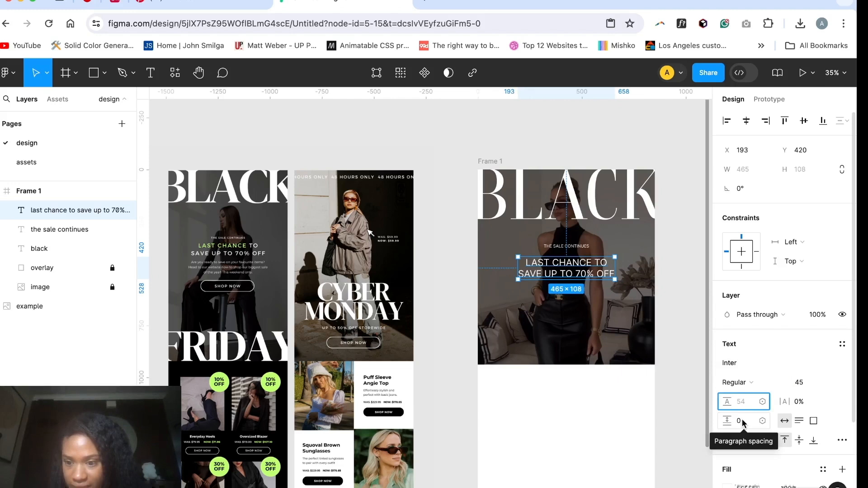
text(60)
key(Return)
key(Up)
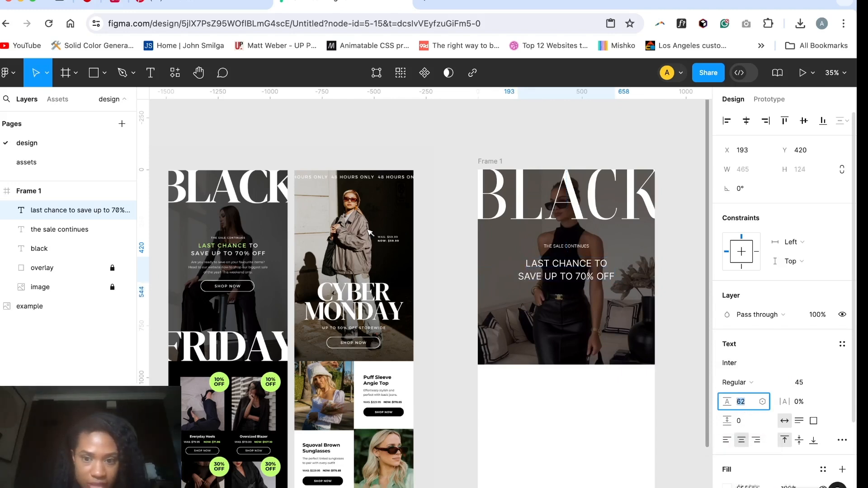
key(Up)
key(Up)
key(Up)
key(Up)
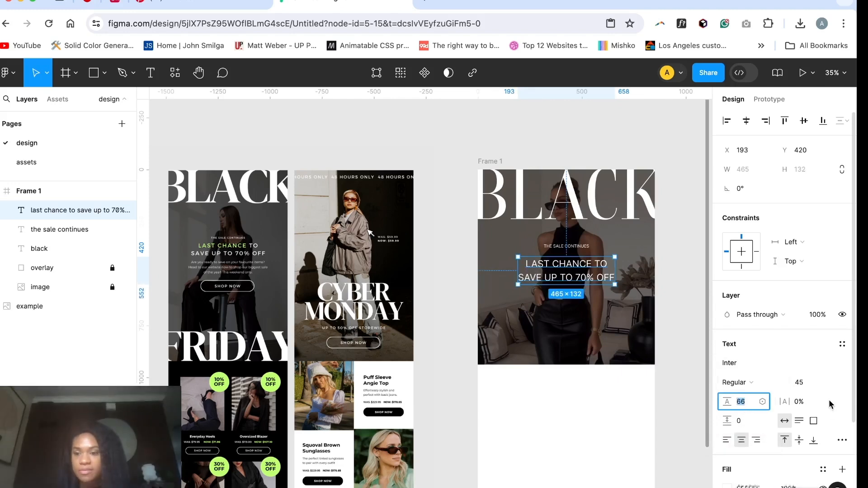
Step: Reduce the "last chance" text's size to 40
click(812, 383)
text(40)
key(Return)
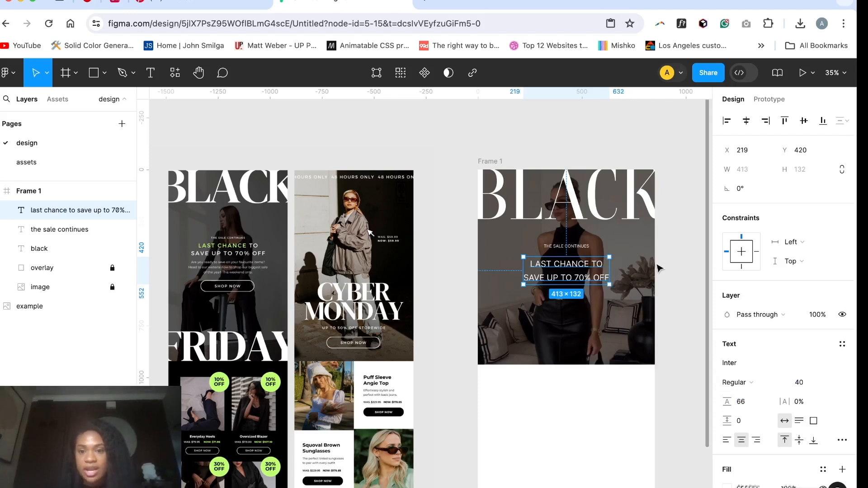
click(679, 268)
Step: Save the "last chance" text's formatting as a new text style named "main heading"
click(563, 274)
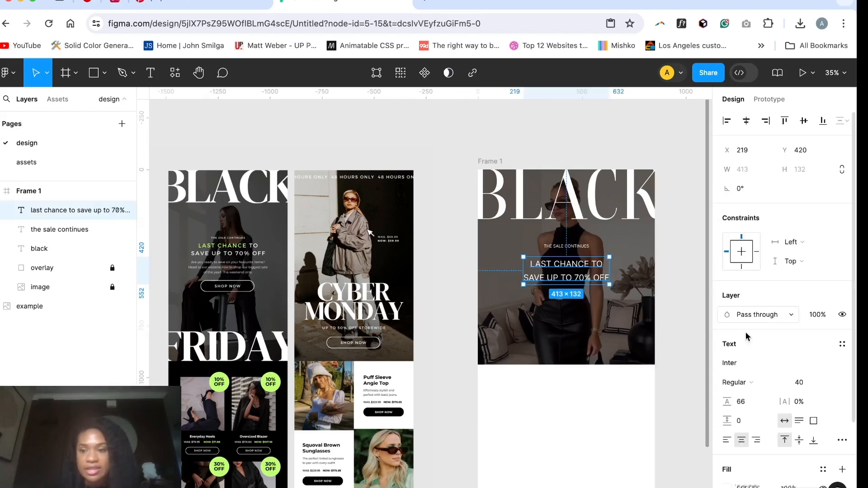
scroll(774, 391, down, 1)
click(842, 332)
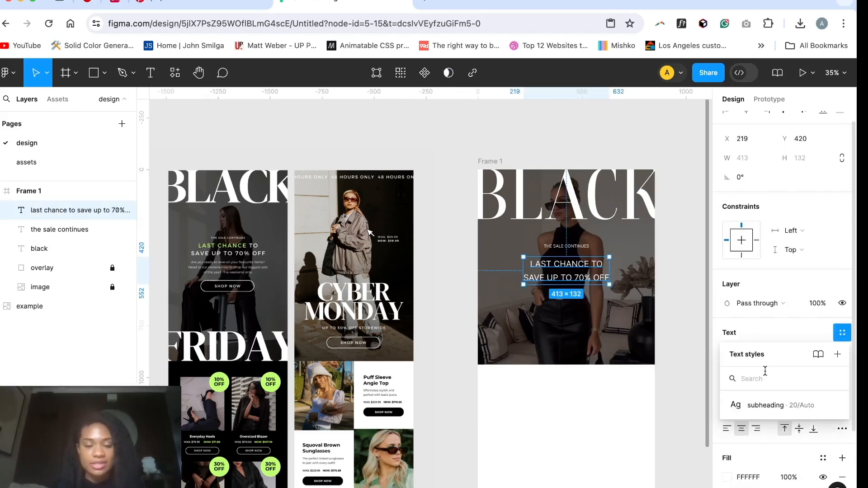
text(main heading)
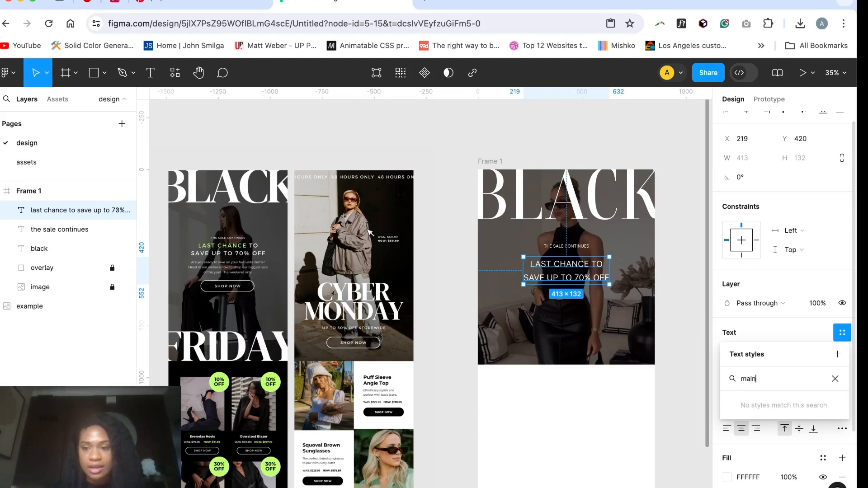
click(838, 354)
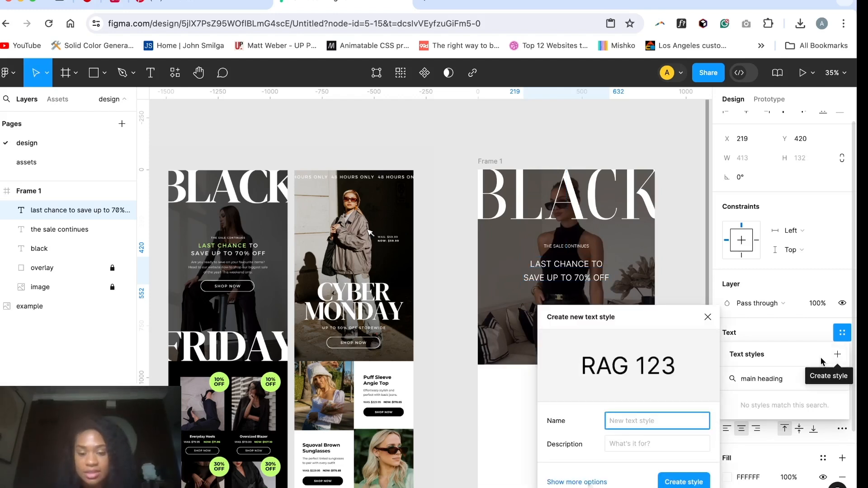
text(main he)
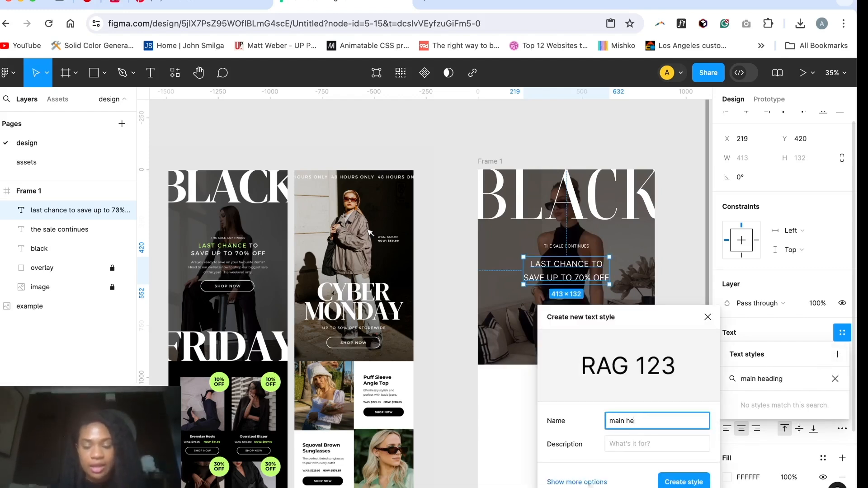
text(ading)
key(Return)
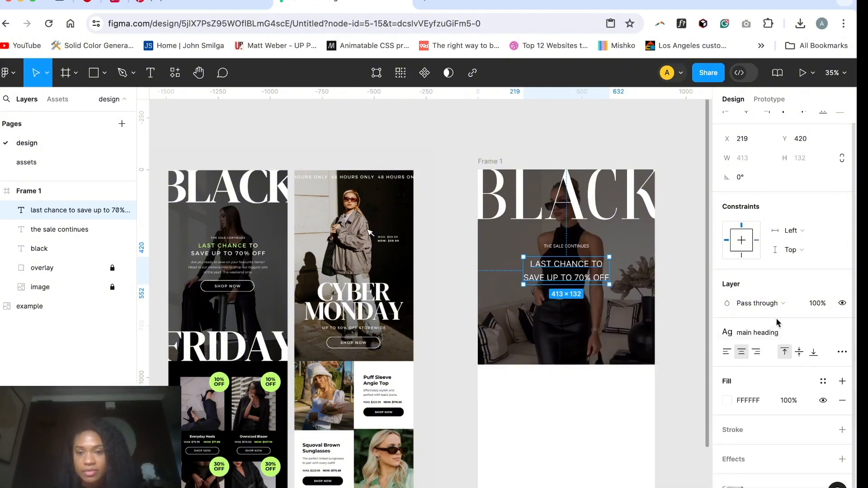
click(691, 314)
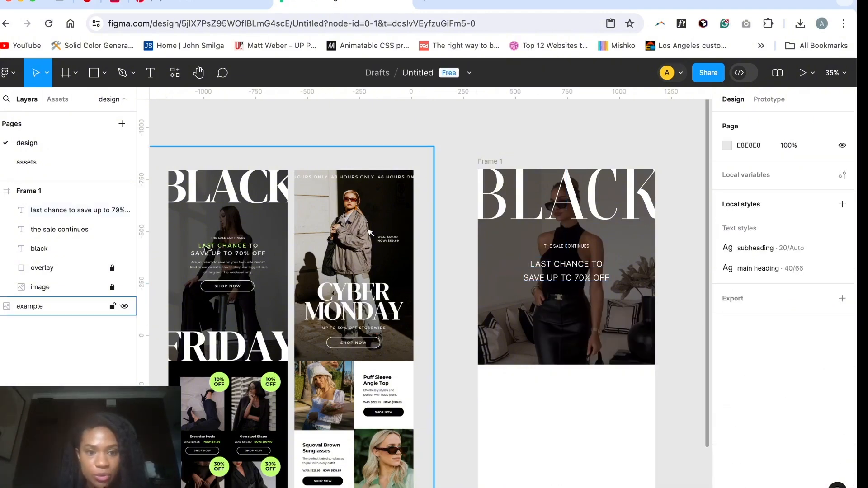
Step: Recolour only the words "last chance" in the heading with the lime green C1FF72 sampled from the reference's discount badge
scroll(583, 269, up, 5)
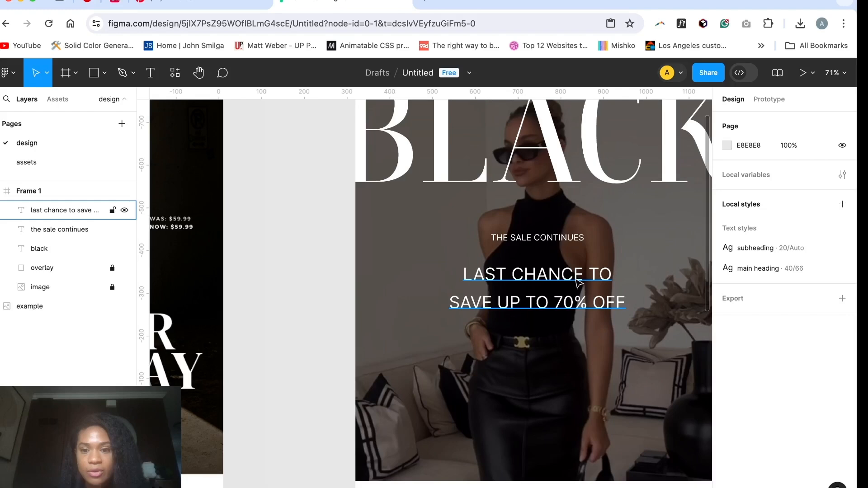
double_click(577, 281)
drag(583, 274, 454, 272)
scroll(576, 240, down, 5)
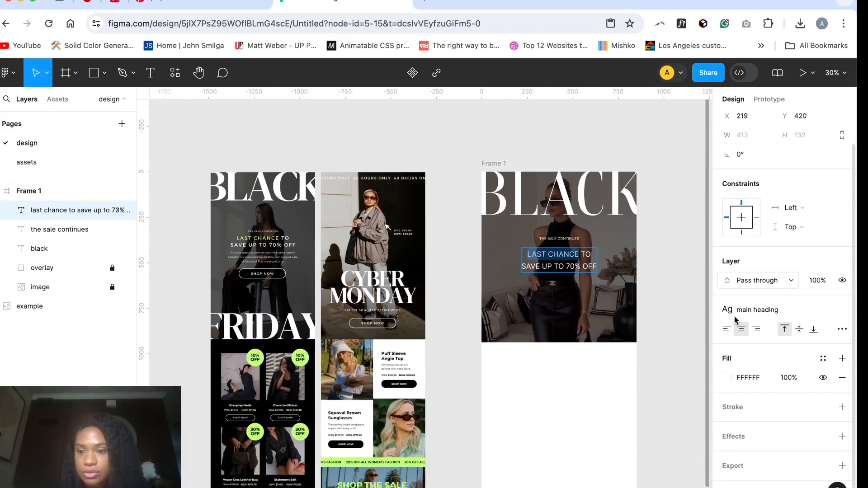
click(727, 378)
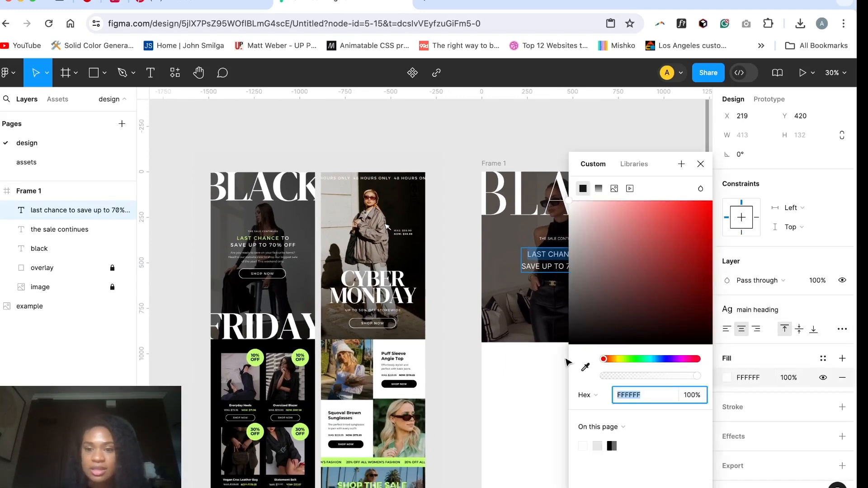
click(586, 367)
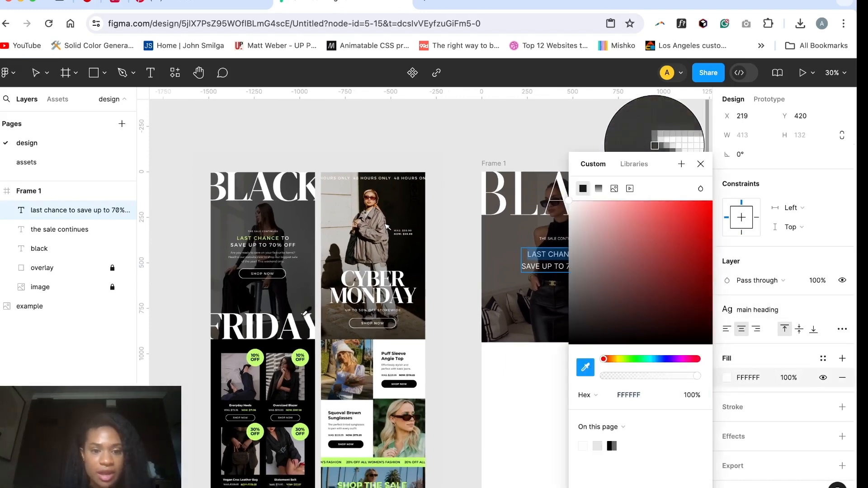
scroll(299, 360, up, 2)
scroll(295, 365, up, 10)
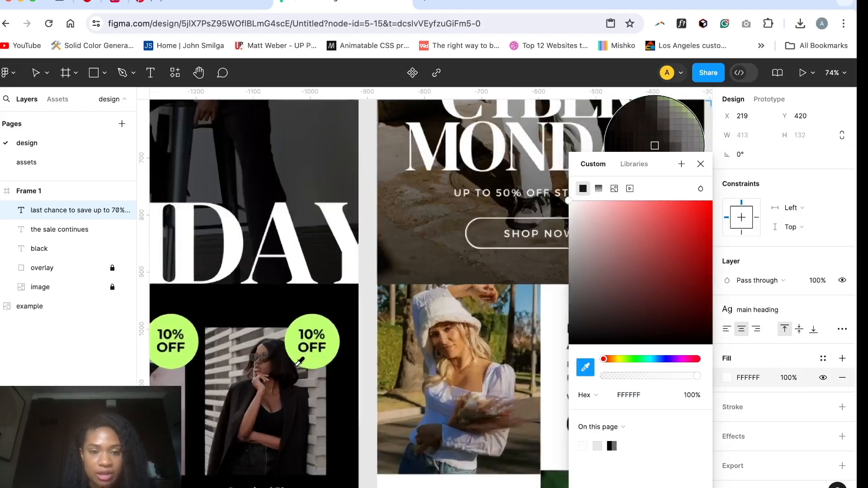
scroll(371, 335, down, 4)
click(371, 335)
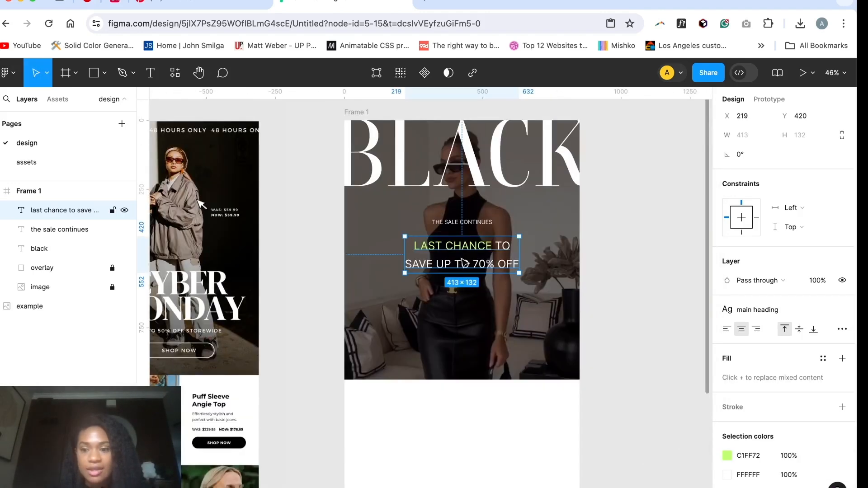
Step: Create a local colour style named "green" using the lime green C1FF72 already on the page
scroll(745, 340, down, 2)
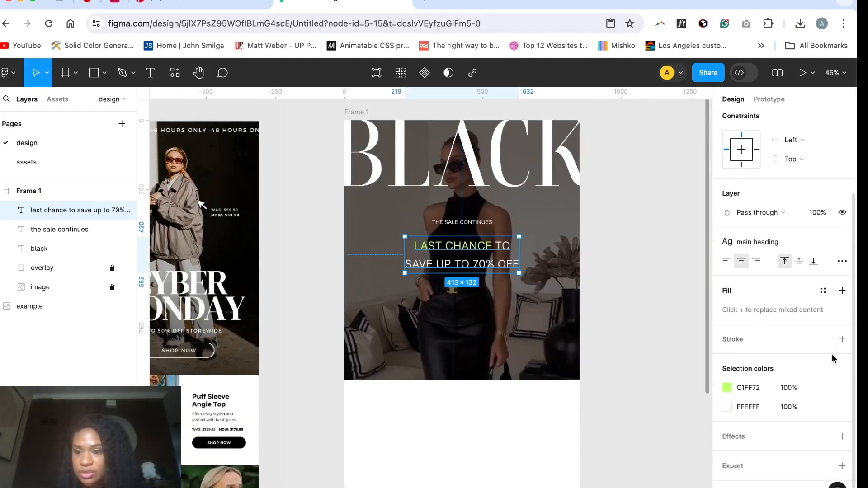
click(644, 377)
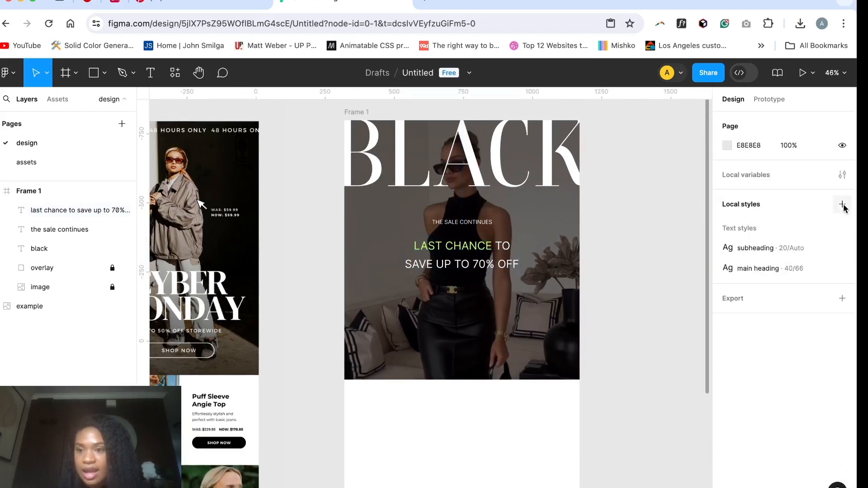
click(842, 205)
click(823, 242)
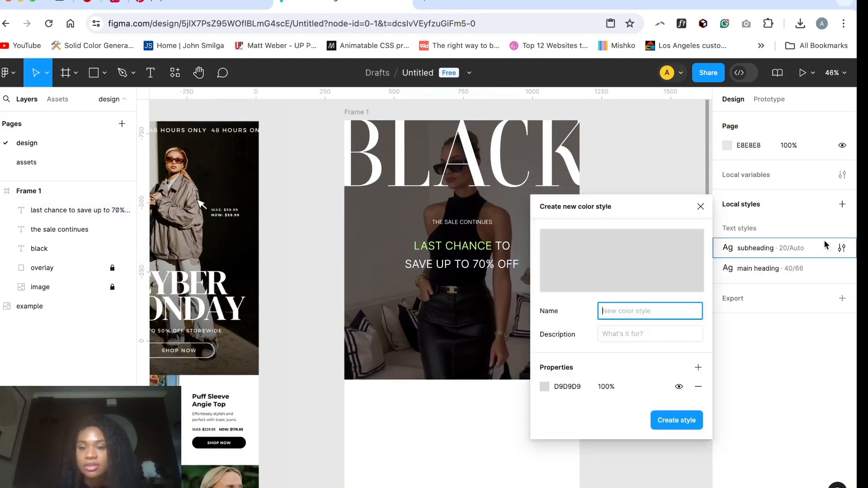
text(gr)
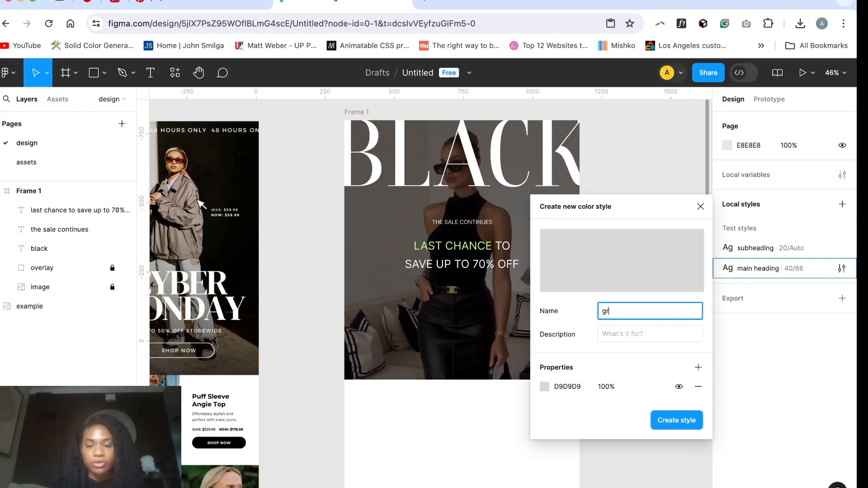
text(een)
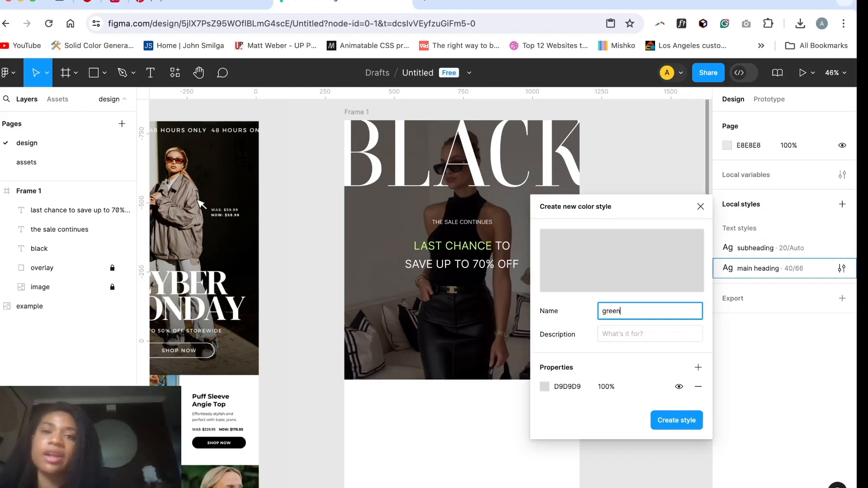
click(544, 386)
click(429, 446)
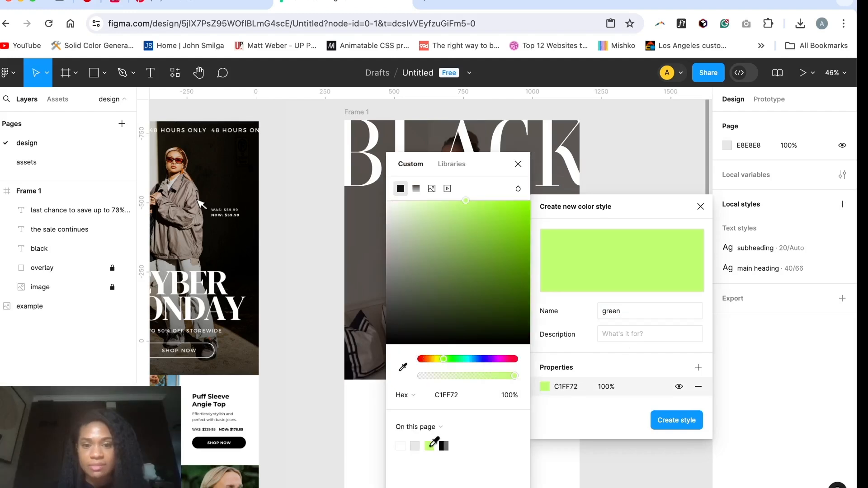
click(683, 425)
Step: Start an empty text layer below the "save up to 70% off" heading and open the loremipsum.io generator in a new browser tab
scroll(642, 316, down, 3)
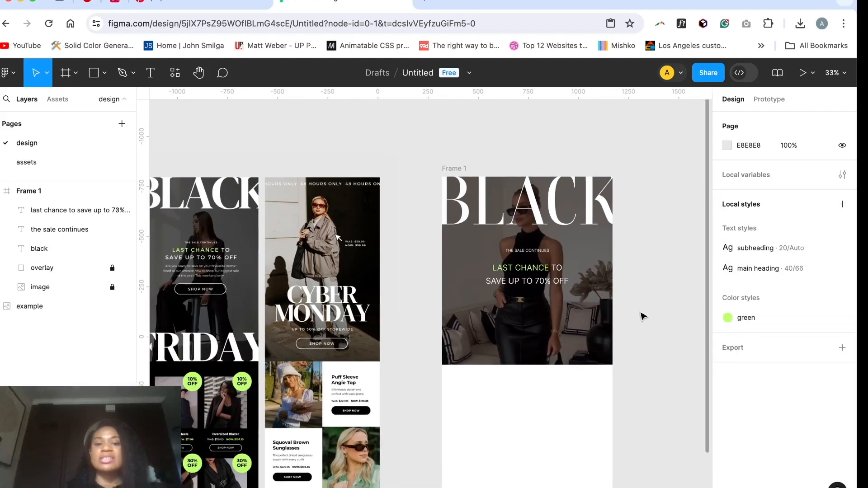
scroll(643, 316, down, 2)
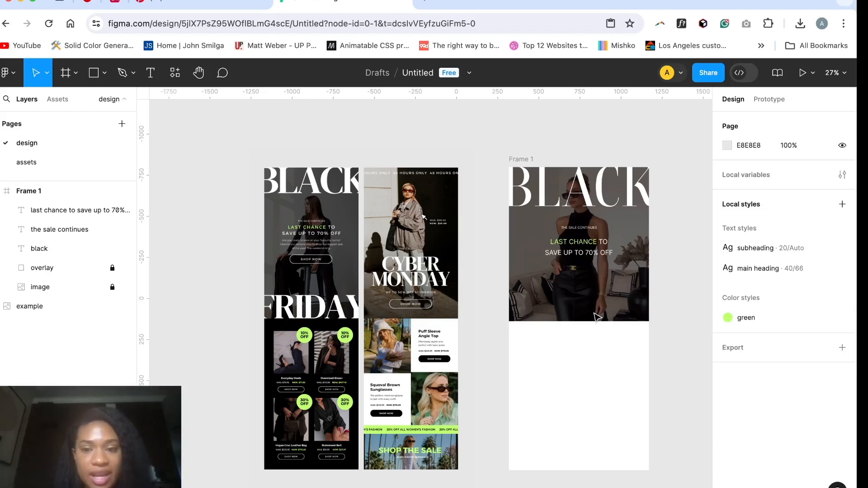
scroll(595, 317, up, 5)
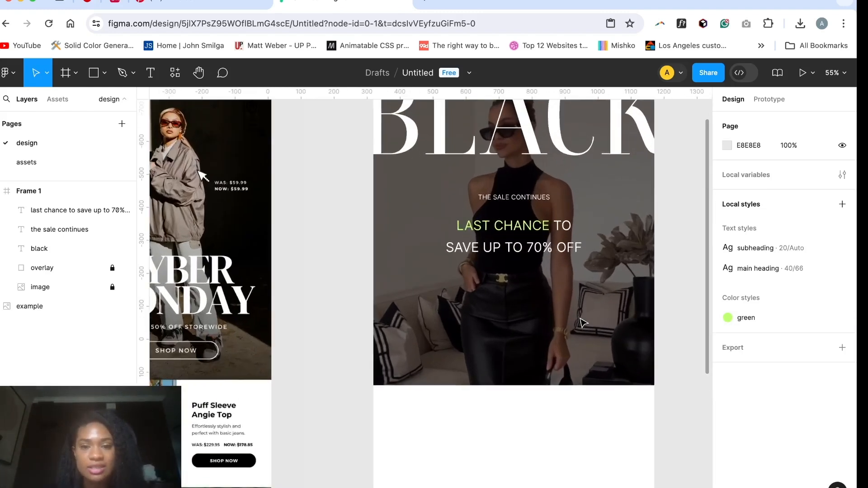
scroll(581, 322, down, 2)
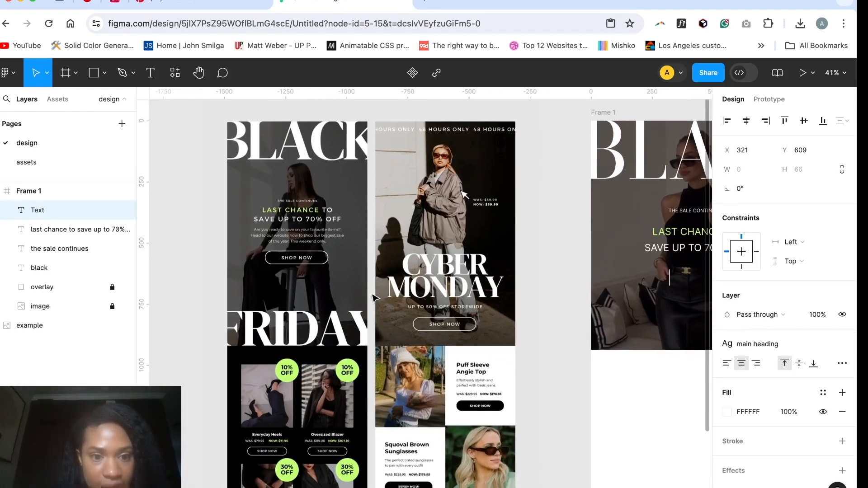
scroll(372, 293, right, 2)
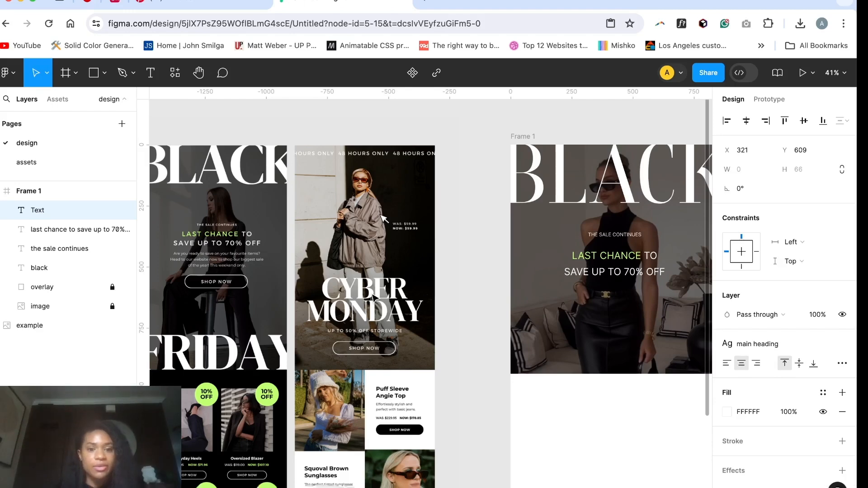
click(424, 4)
text(lor)
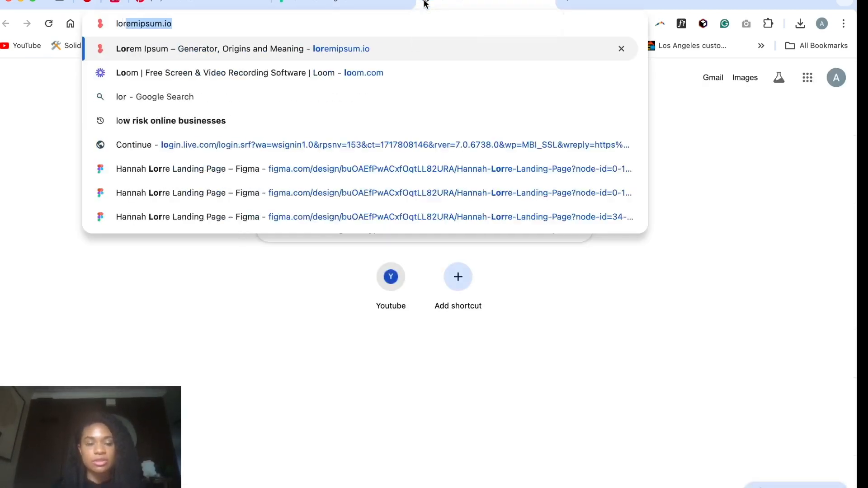
text(em gene)
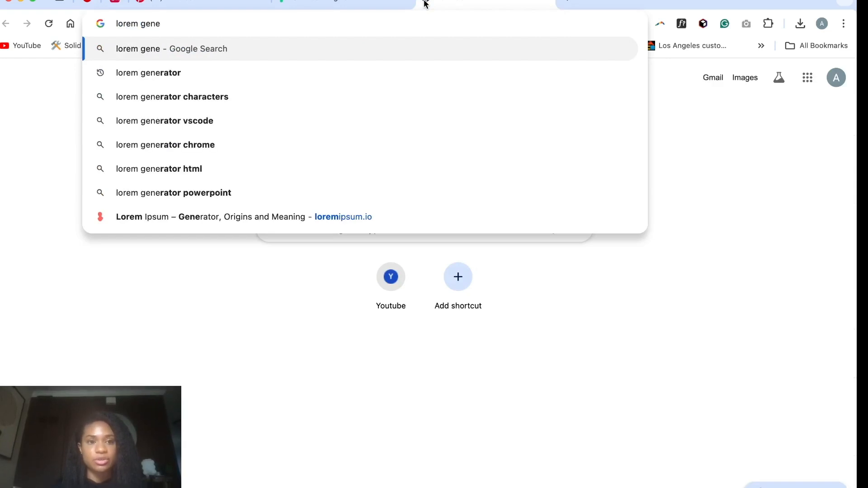
text(rato)
click(303, 216)
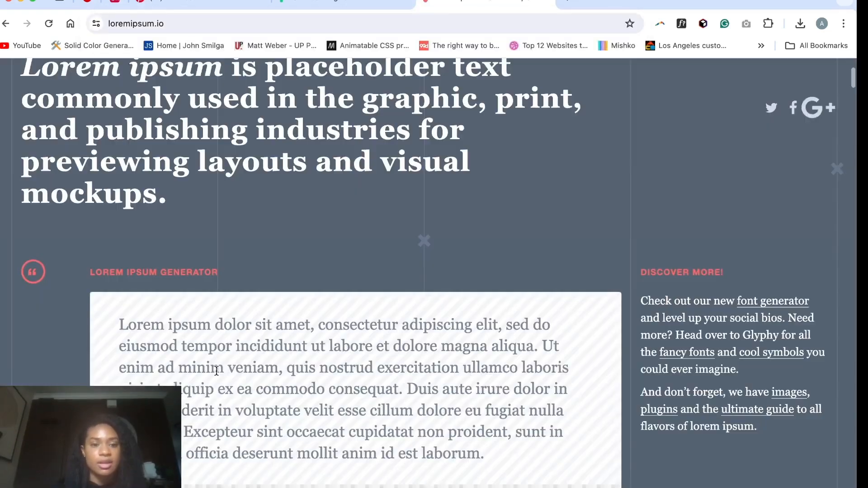
Step: Copy the first sentence of the generated lorem ipsum and paste it into the empty text layer in Figma
scroll(216, 370, down, 1)
drag(119, 294, 538, 317)
key(ctrl+c)
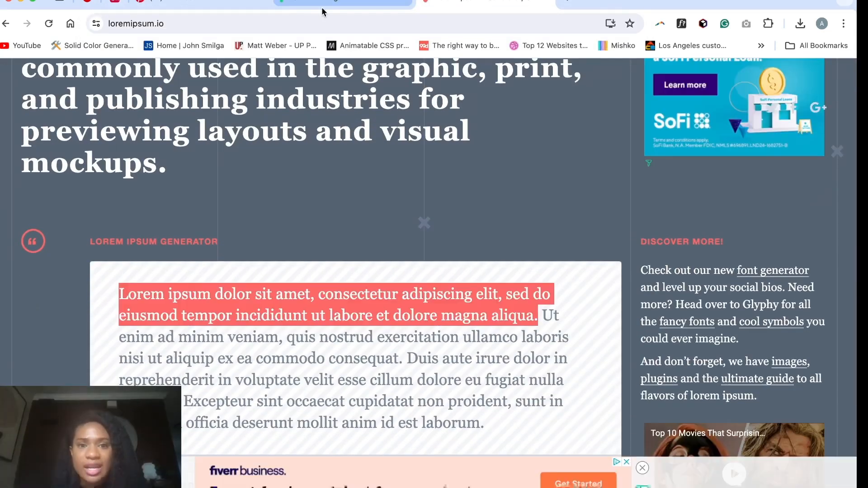
click(322, 3)
scroll(596, 269, right, 3)
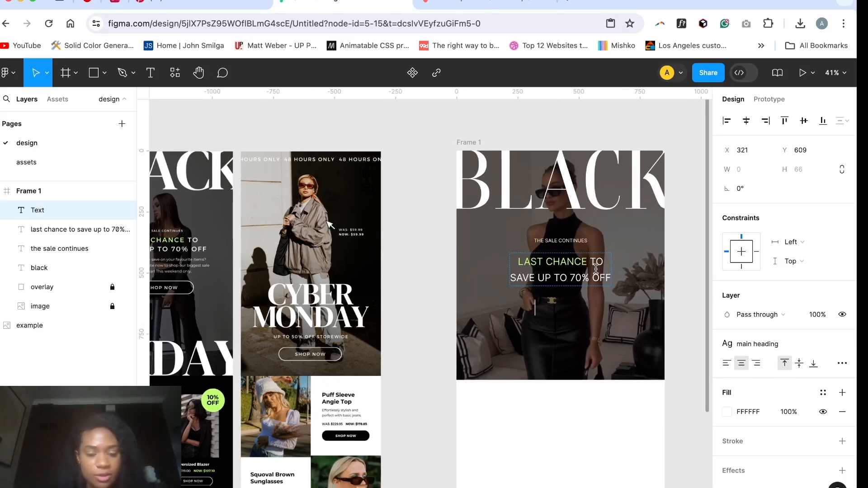
key(ctrl+v)
Step: Detach the lorem ipsum text from the "main heading" style and set it to size 16 with as-typed letter case
scroll(599, 290, down, 5)
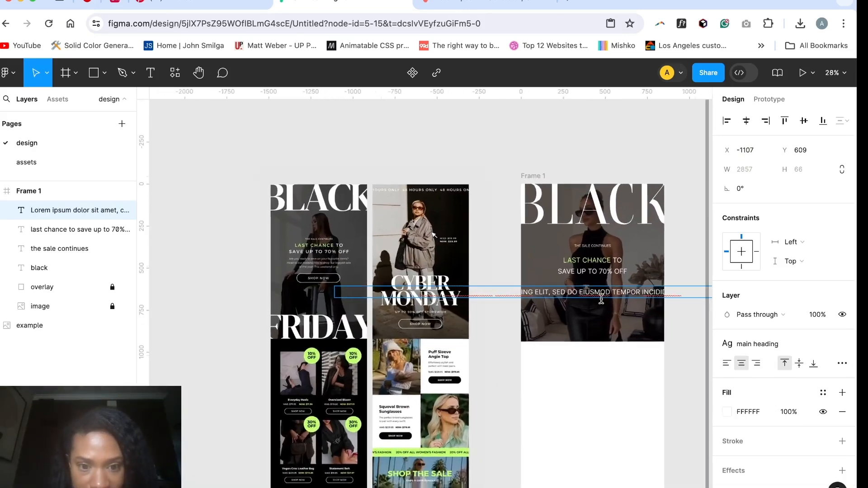
scroll(602, 298, up, 3)
click(842, 344)
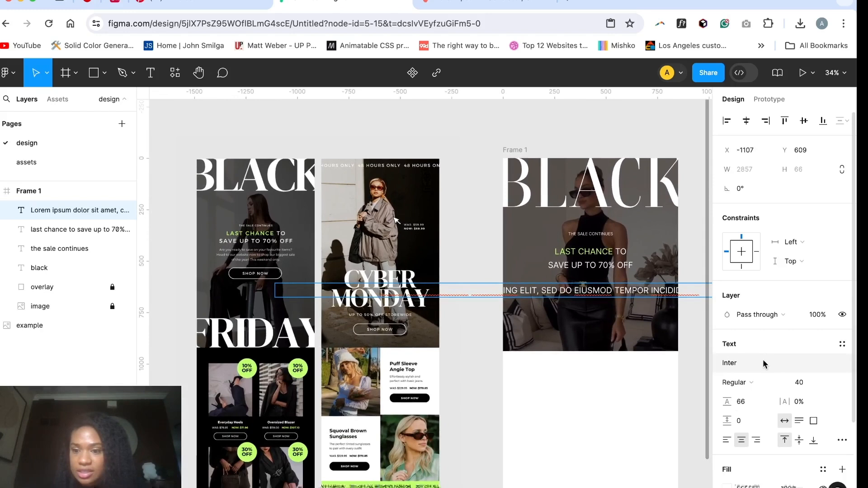
click(813, 387)
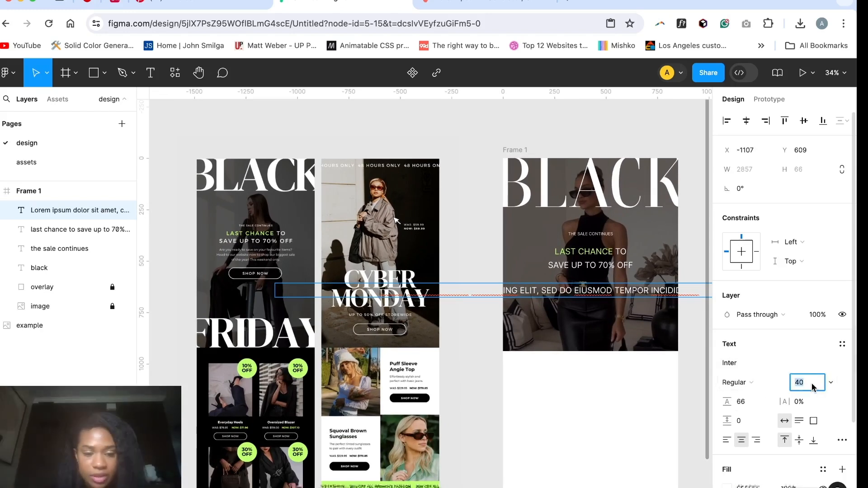
text(16)
key(Return)
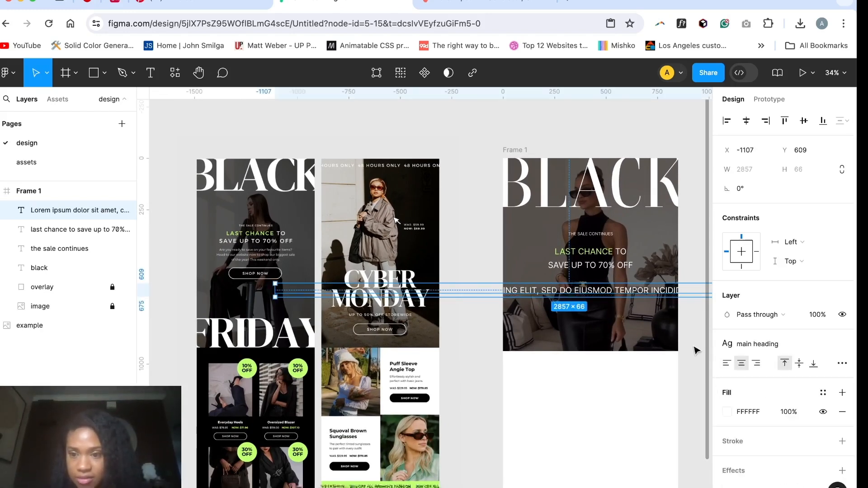
click(842, 440)
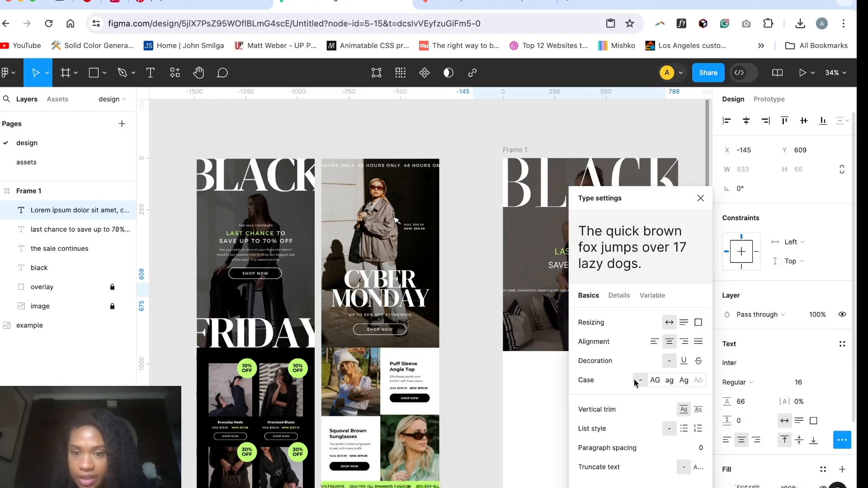
click(547, 382)
click(749, 405)
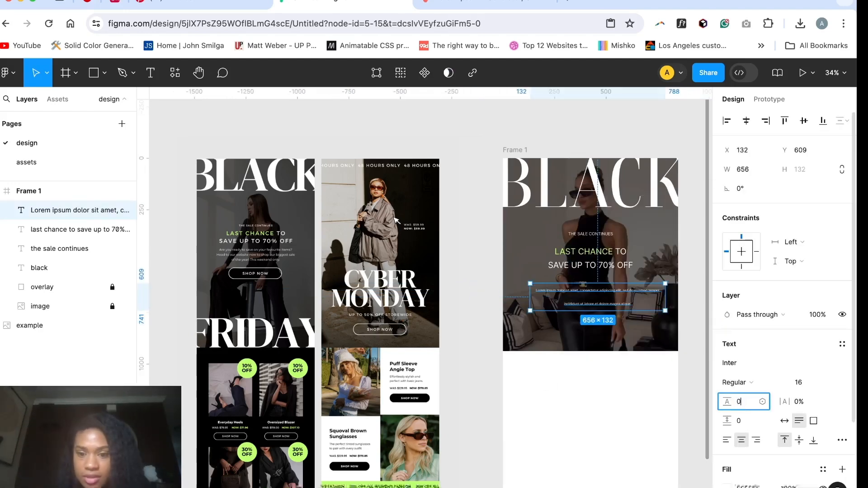
key(Return)
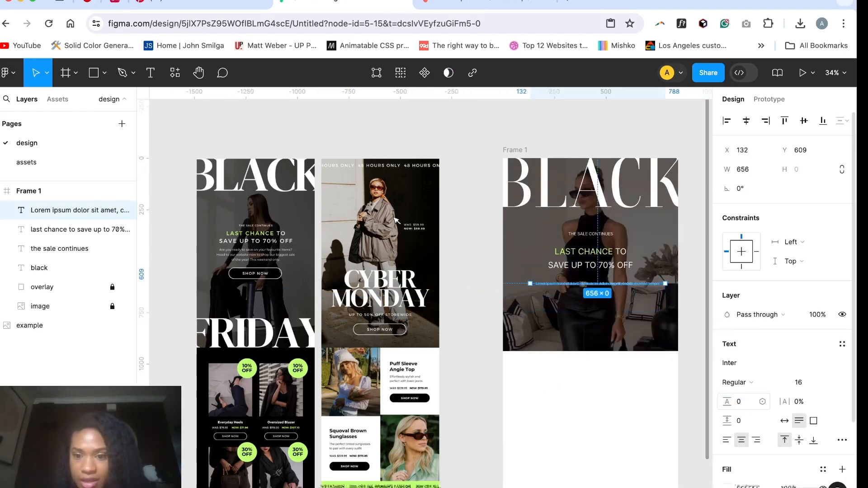
scroll(655, 301, up, 5)
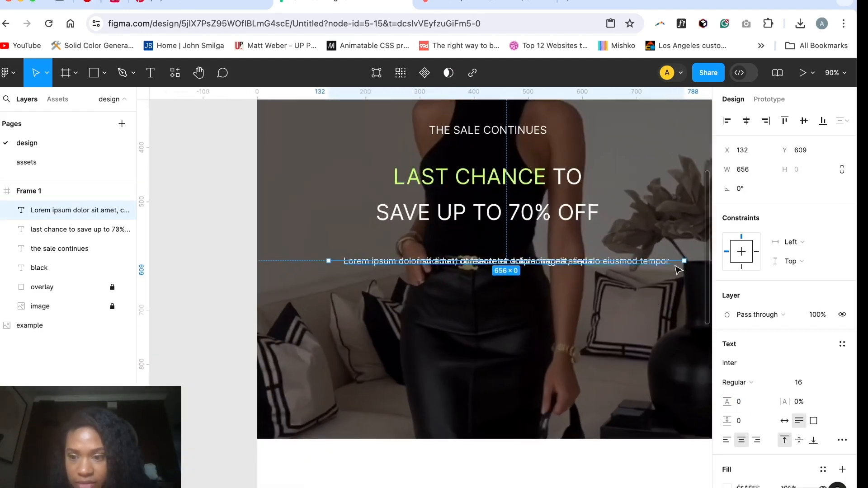
key(ctrl+z)
Step: Set the lorem ipsum paragraph's line height to Auto
click(741, 402)
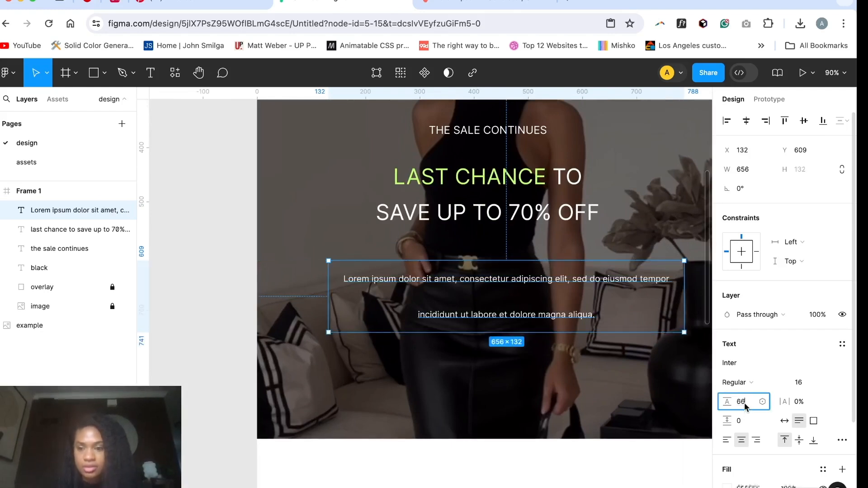
text(auto)
key(Return)
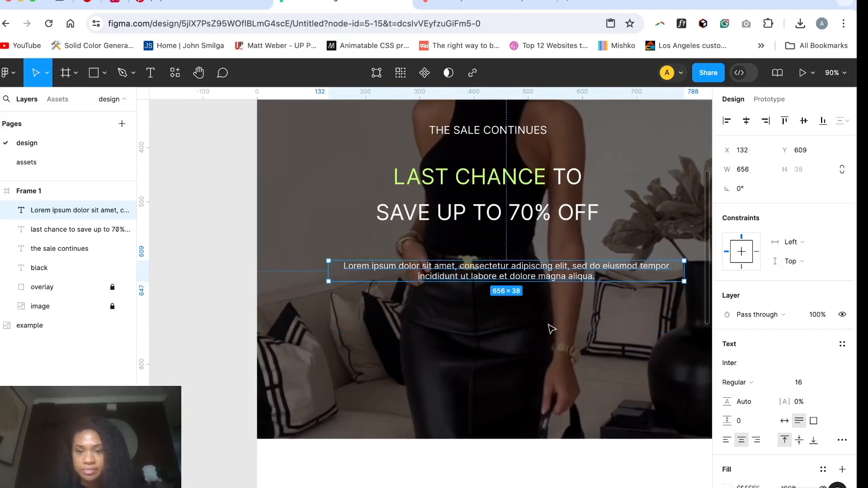
Step: Narrow the lorem ipsum paragraph to about 559 wide and extend it by pasting the copied sentence at its end
scroll(513, 335, down, 5)
scroll(511, 336, up, 10)
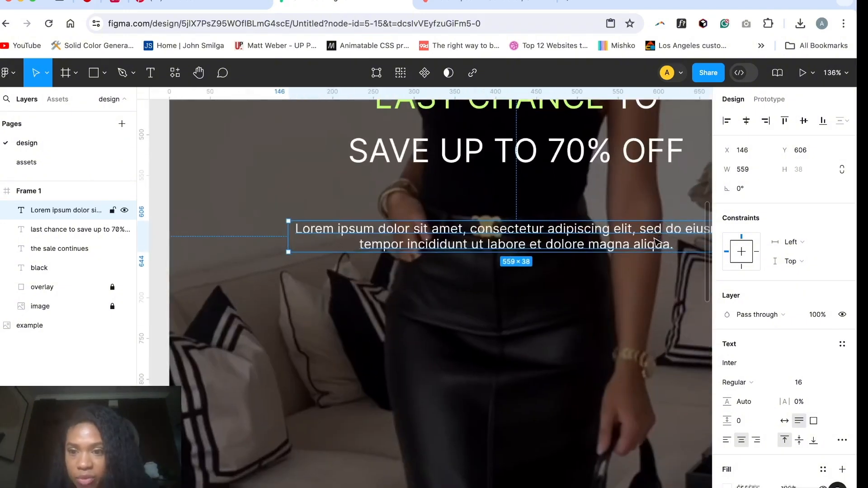
double_click(657, 243)
key(ctrl+c)
scroll(655, 241, right, 2)
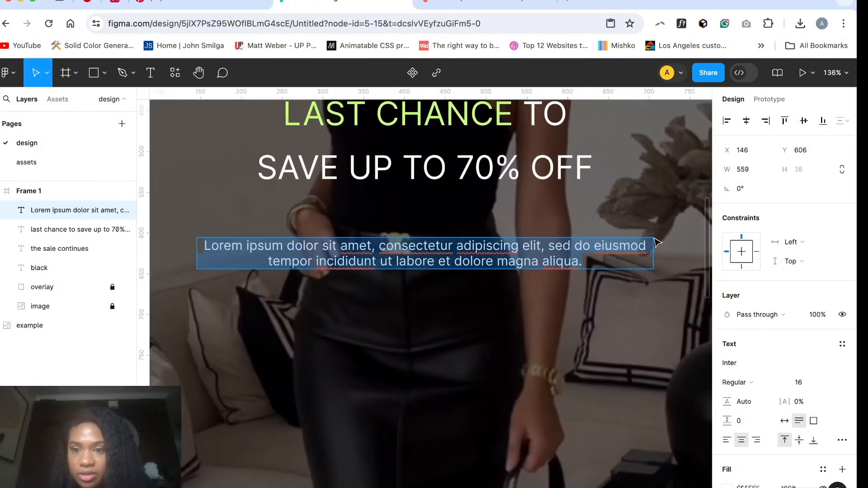
click(598, 261)
key(ctrl+v)
Step: Move the lorem ipsum paragraph to sit 40 below the "last chance" heading
scroll(582, 299, down, 10)
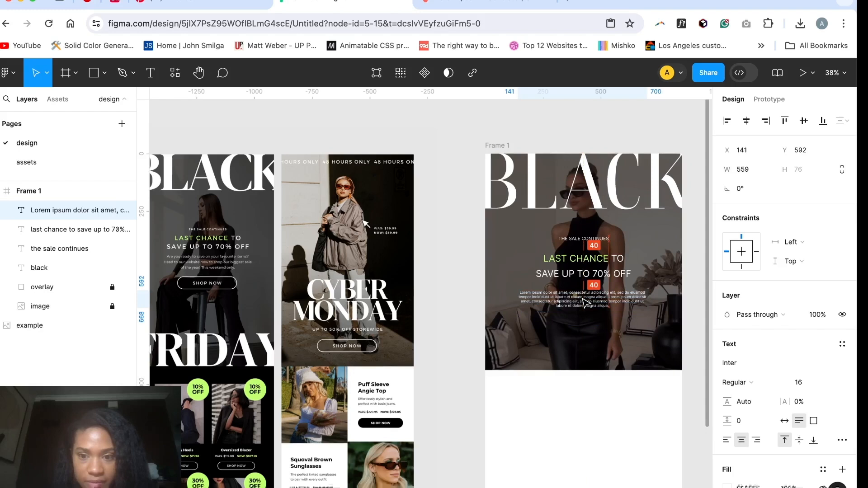
key(Escape)
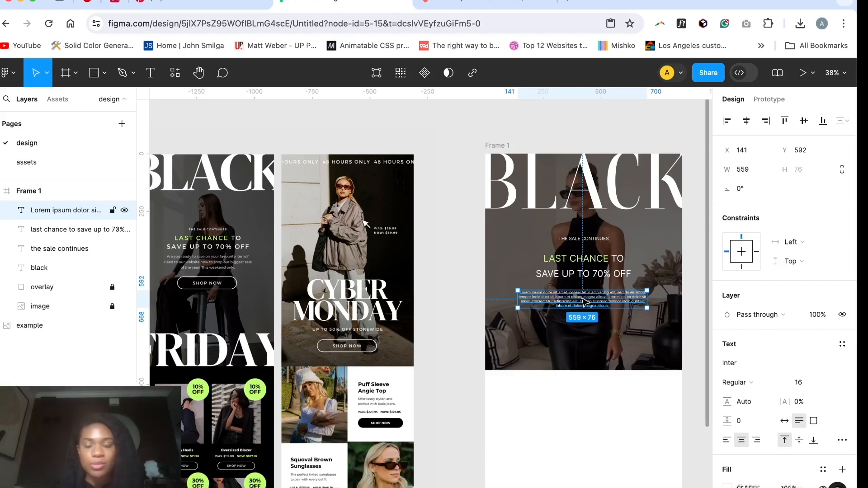
key(Escape)
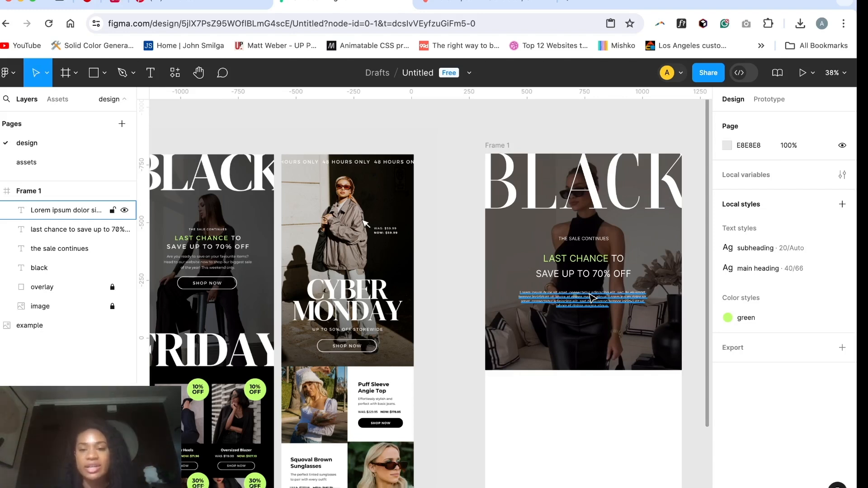
Step: Wrap "the sale continues", the "last chance" heading and the paragraph in one centred vertical auto layout frame with spacing 40
click(593, 244)
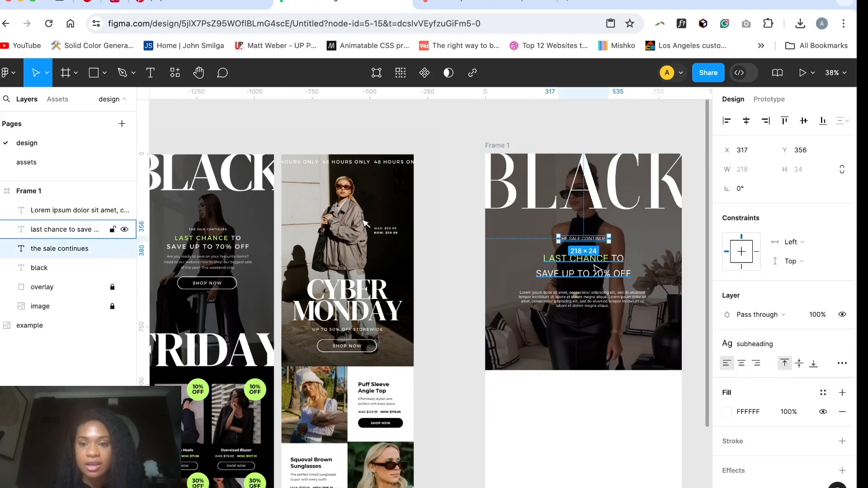
key(shift+Tab)
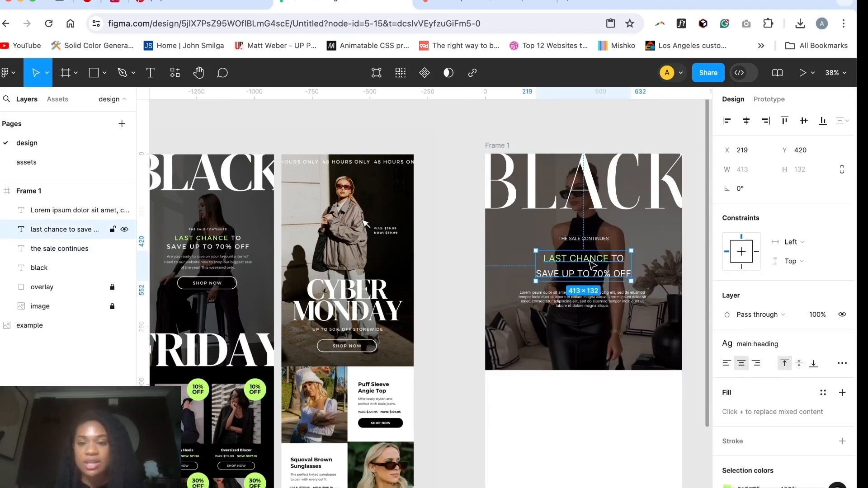
shift+click(592, 244)
shift+click(594, 303)
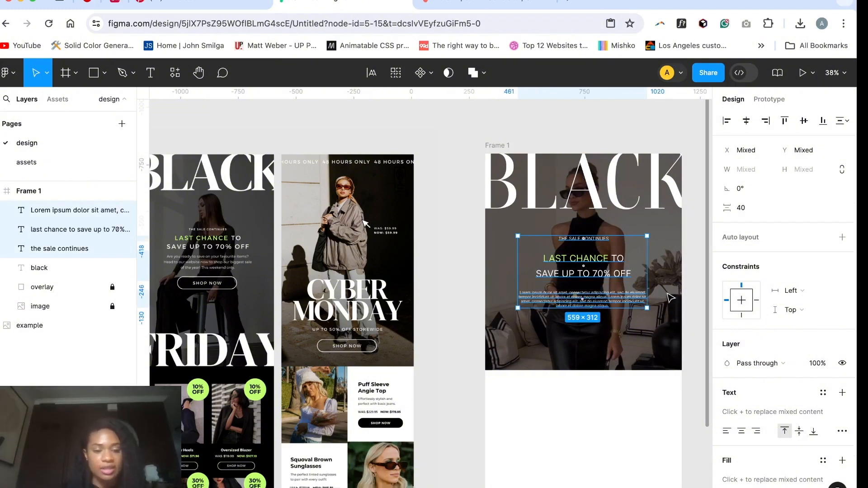
key(shift+a)
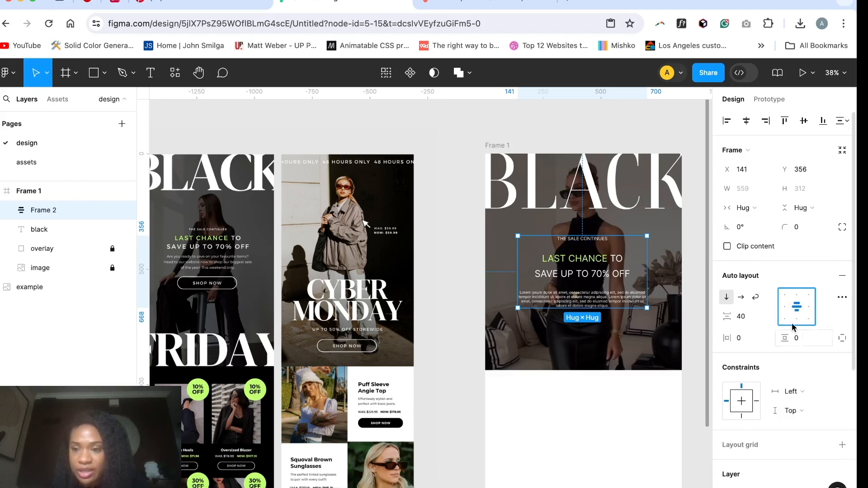
click(743, 298)
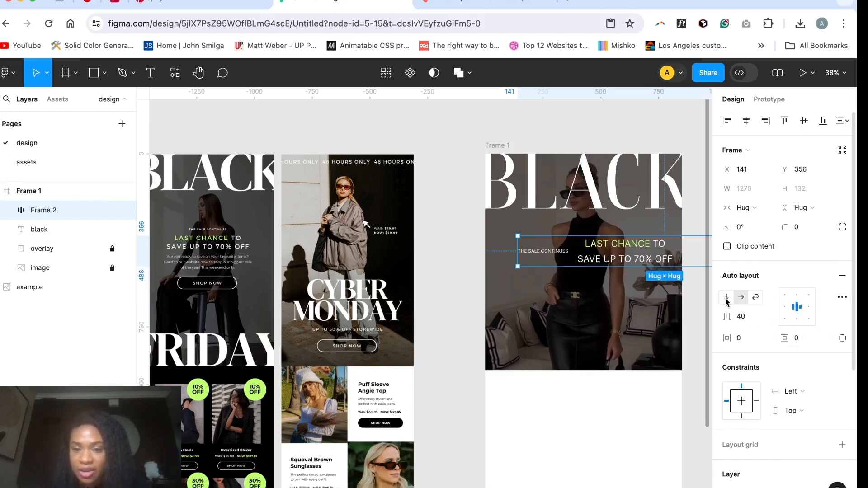
click(726, 299)
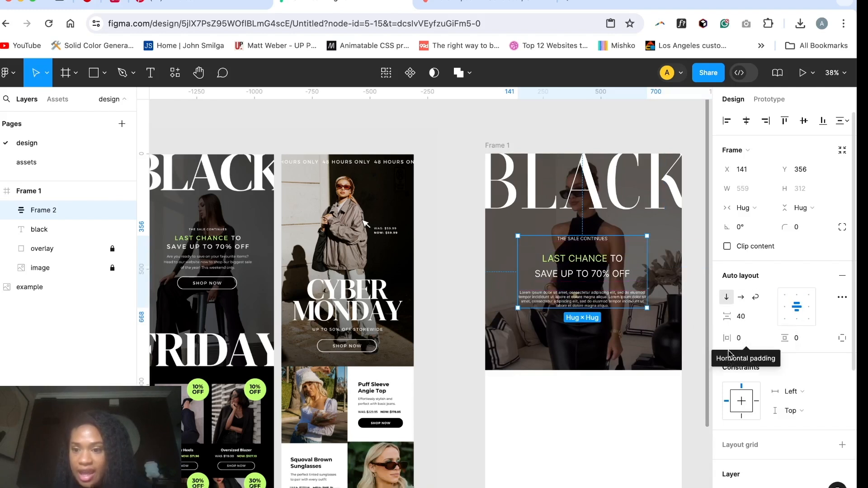
Step: Set the vertical spacing of the auto layout frame holding the sale copy to 20
click(748, 316)
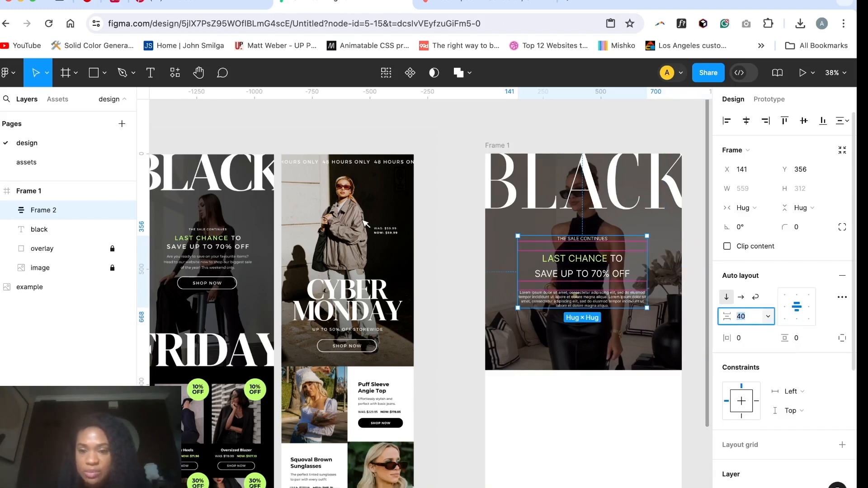
text(30)
key(Return)
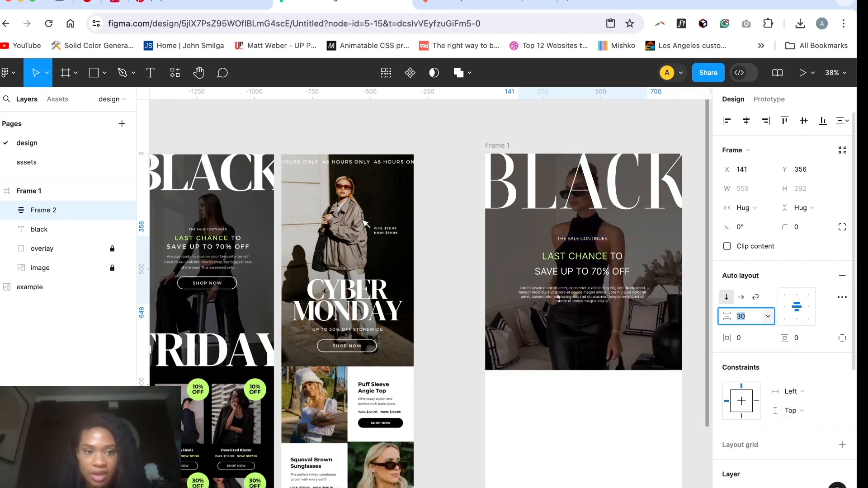
key(Down)
key(Down)
key(Down)
key(Down)
key(Down)
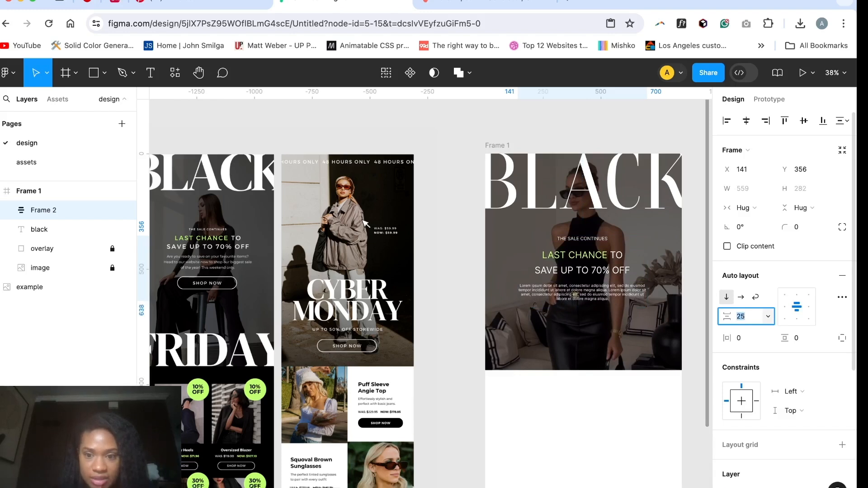
key(Down)
key(Down)
key(Down)
key(Down)
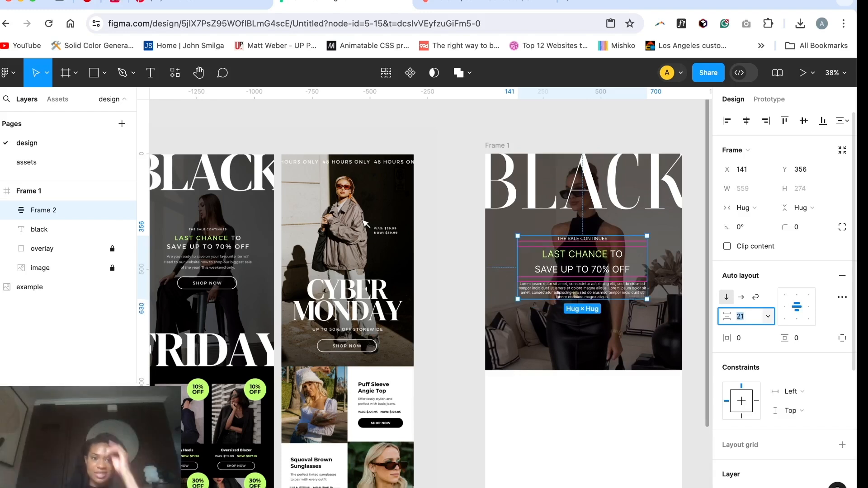
key(Down)
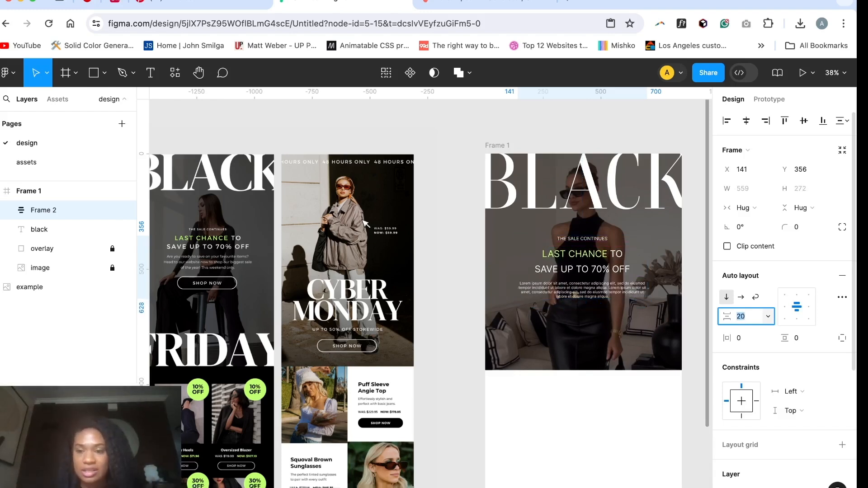
click(606, 333)
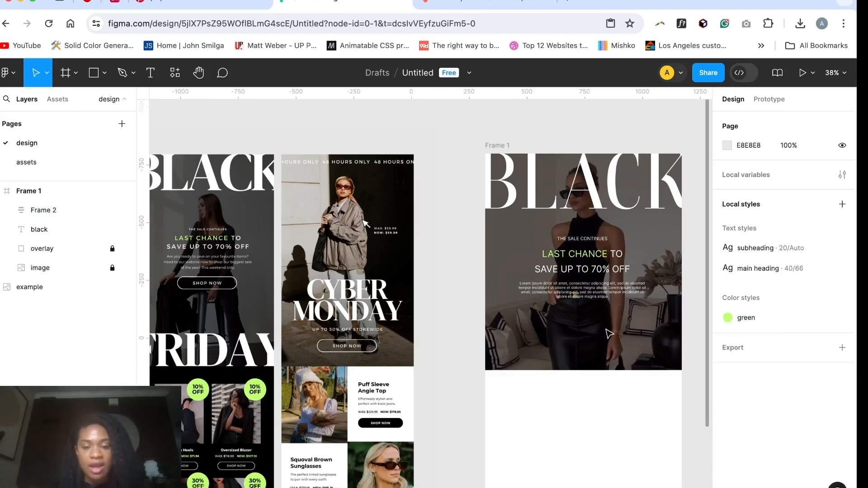
Step: Add a "shop now" text below the lorem ipsum paragraph in the hero
key(t)
click(608, 321)
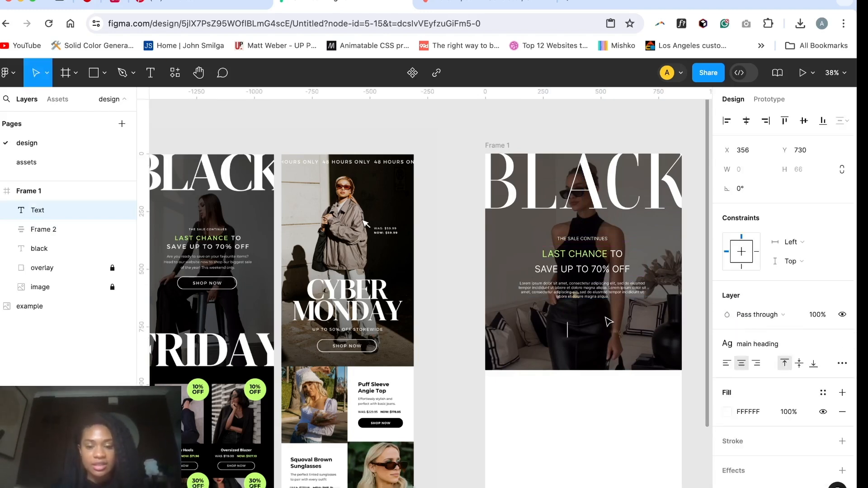
text(shop)
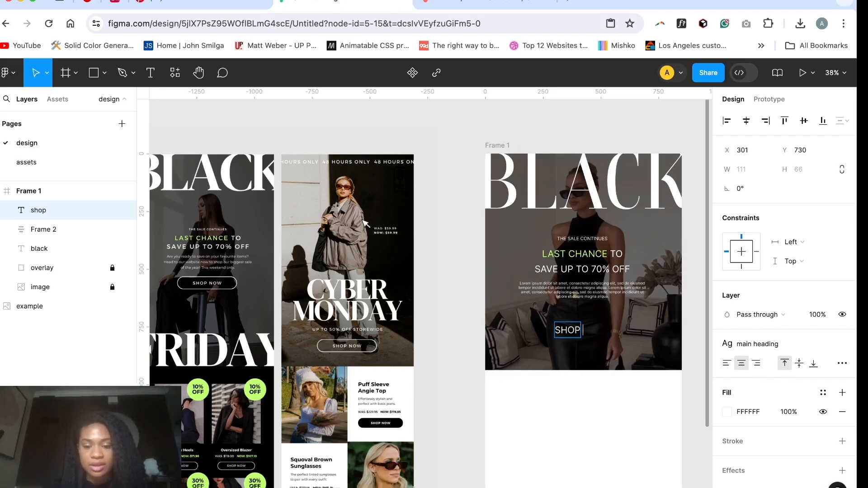
text( now)
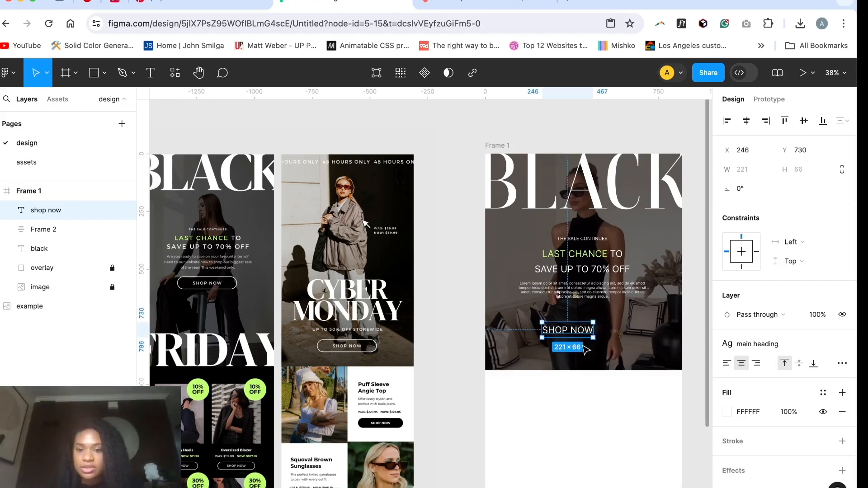
Step: Detach the "shop now" text from the main heading style and create a new text style from it named "button text"
click(841, 344)
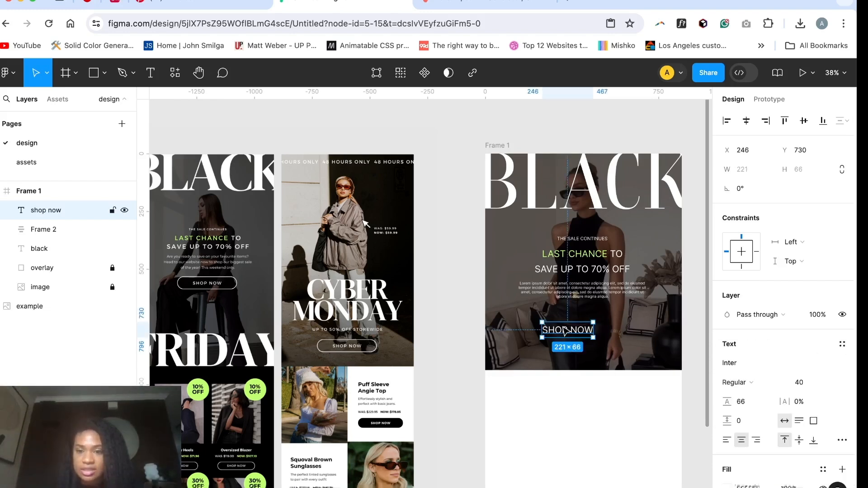
click(842, 344)
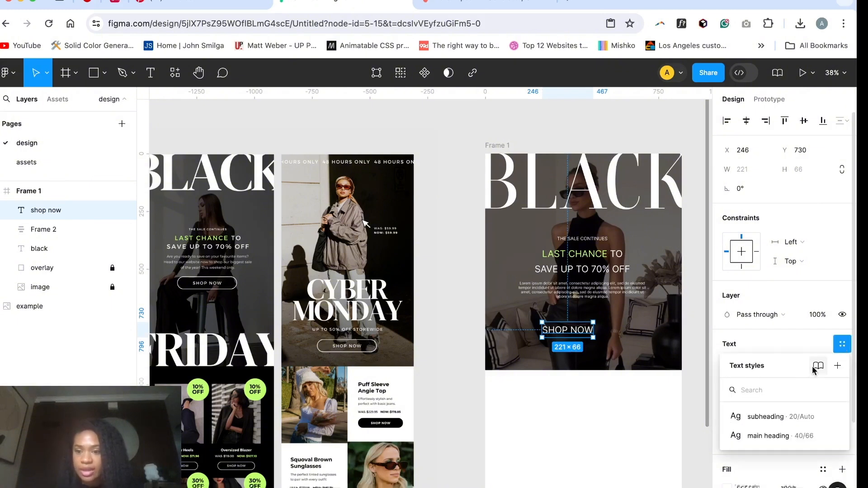
click(838, 366)
text(button )
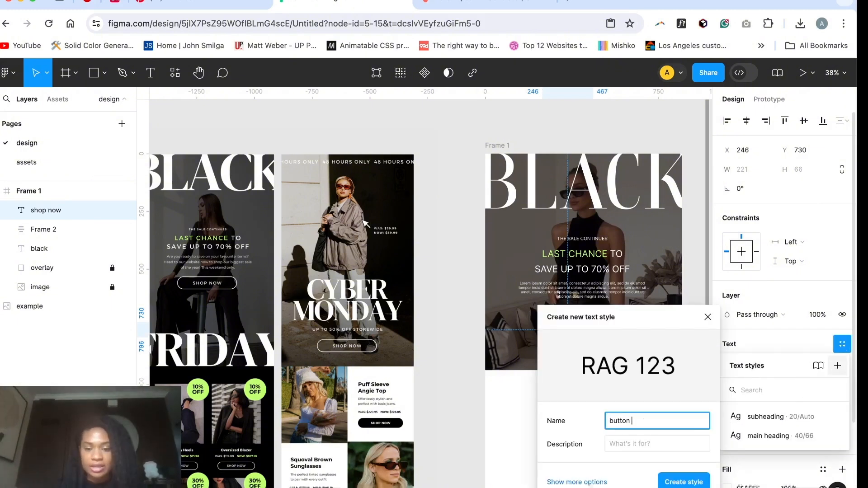
text(text)
key(Return)
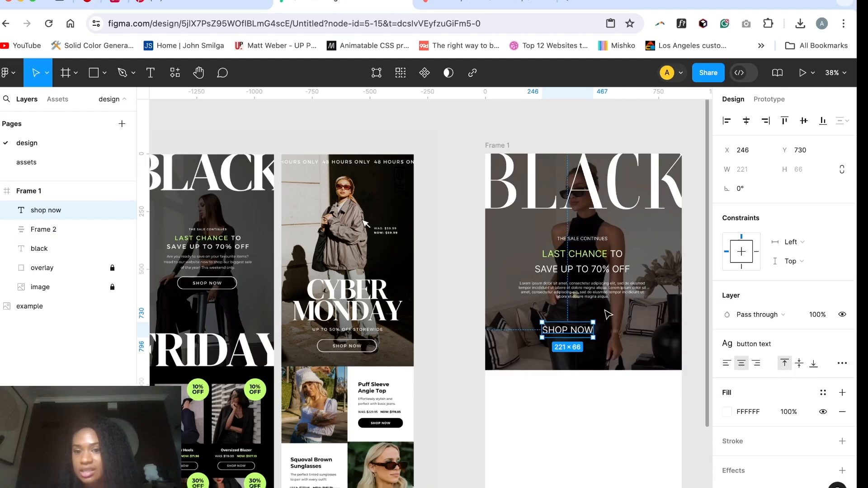
Step: Create a text style named "body text" from the lorem ipsum paragraph
click(598, 296)
click(597, 296)
click(841, 286)
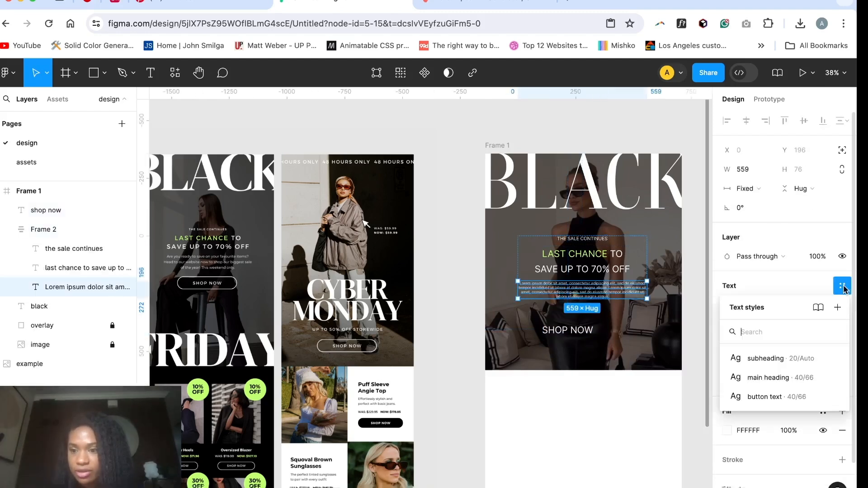
click(837, 307)
text(body text)
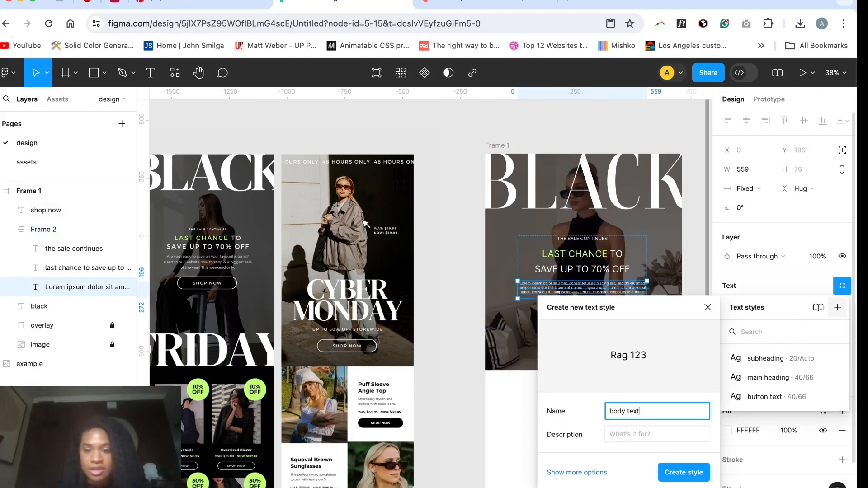
key(Return)
Step: Centre the "shop now" text horizontally below the paragraph and wrap it in an auto layout frame
click(576, 334)
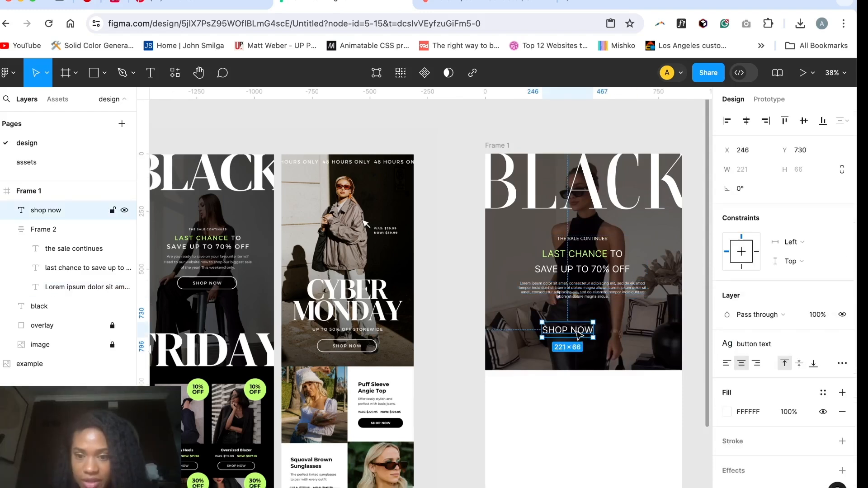
drag(574, 334, 583, 329)
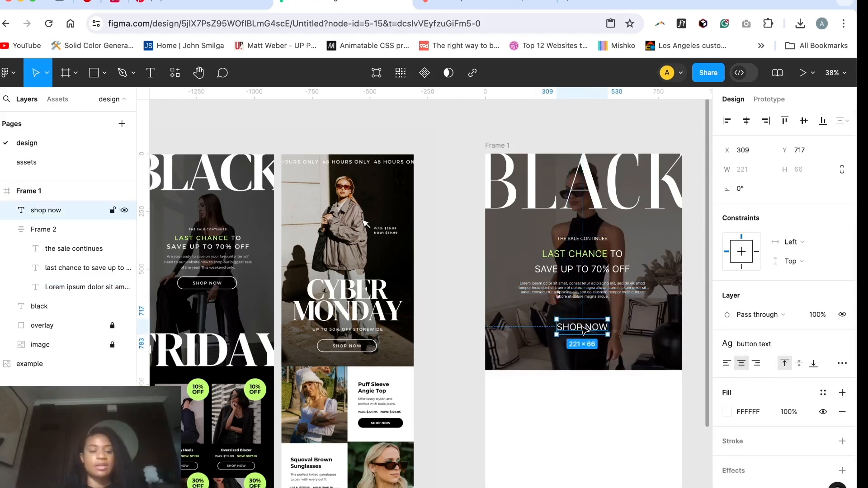
key(shift+a)
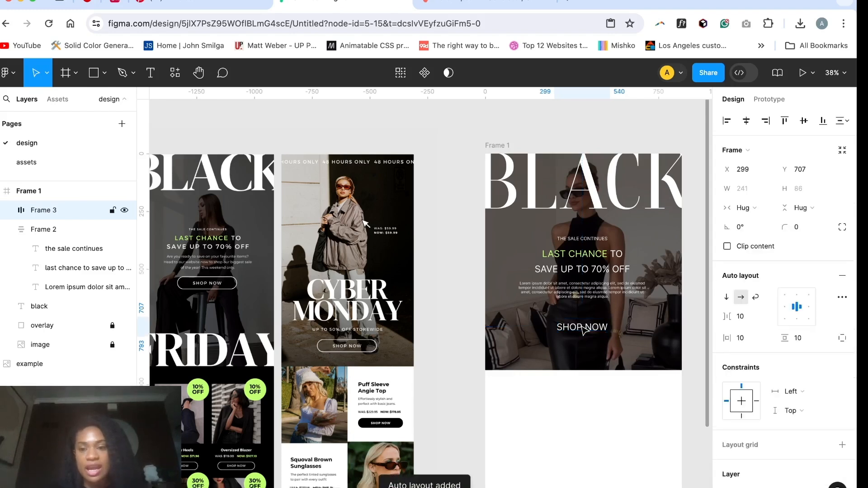
Step: Add a white FFFFFF stroke to the "shop now" frame
scroll(785, 361, down, 4)
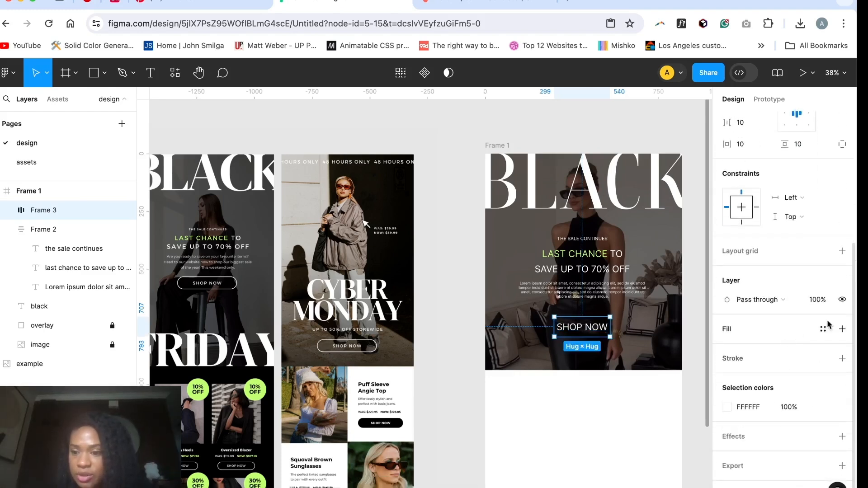
click(842, 359)
click(727, 378)
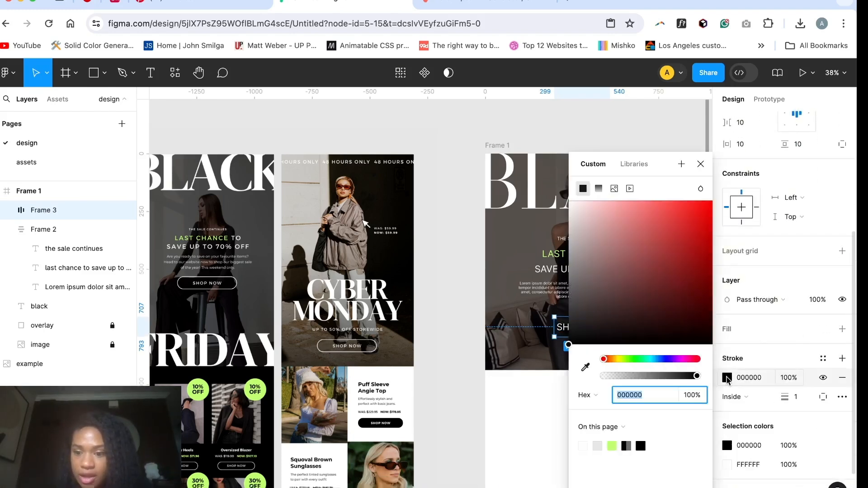
click(597, 445)
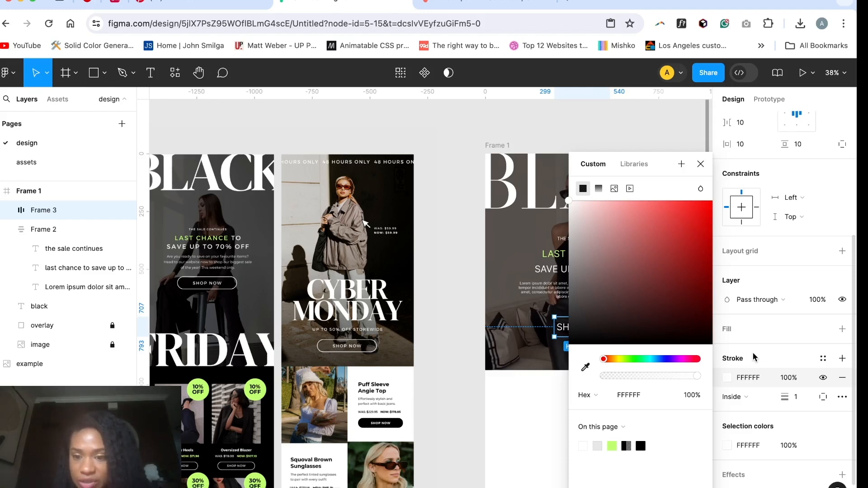
key(Escape)
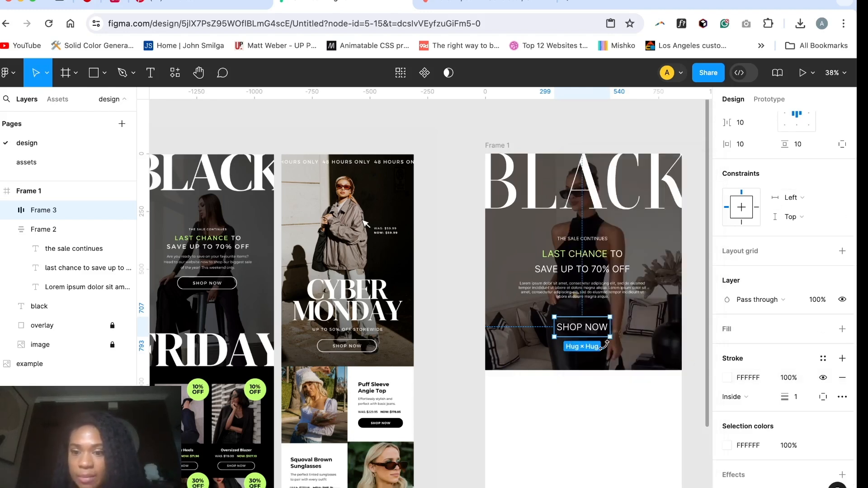
key(Escape)
Step: Set the "shop now" button frame's horizontal padding to 80
click(44, 210)
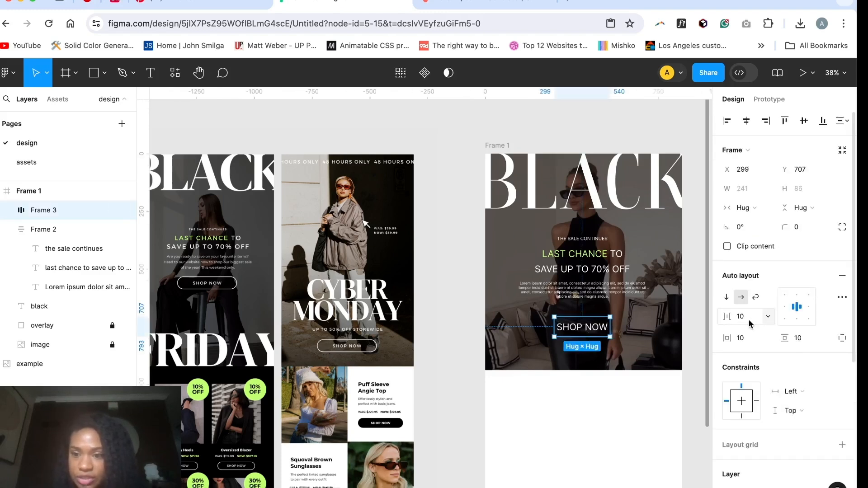
click(749, 338)
key(Up)
key(Up)
key(Up)
key(Up)
key(Up)
key(Up)
key(Up)
key(Up)
key(Up)
key(Up)
key(Up)
key(Up)
key(Up)
key(Up)
key(Up)
key(Up)
key(Up)
key(Up)
key(Up)
key(Up)
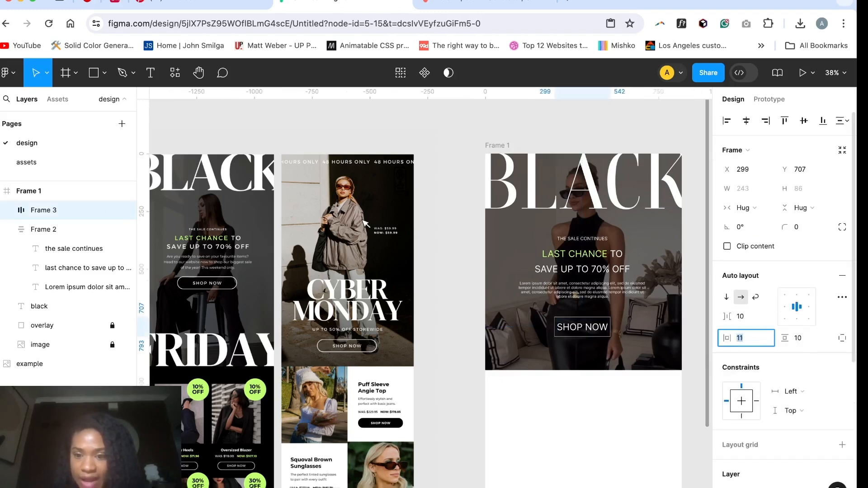
key(Up)
key(Up)
key(Up)
key(Up)
key(Up)
key(Up)
key(Up)
key(Up)
key(Up)
key(Up)
key(Up)
key(Up)
key(Up)
key(Up)
key(Up)
key(Up)
key(Up)
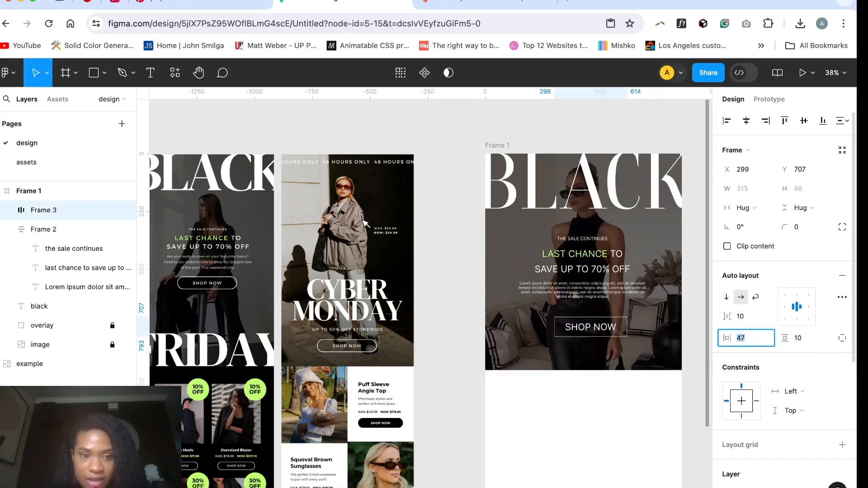
key(BackSpace)
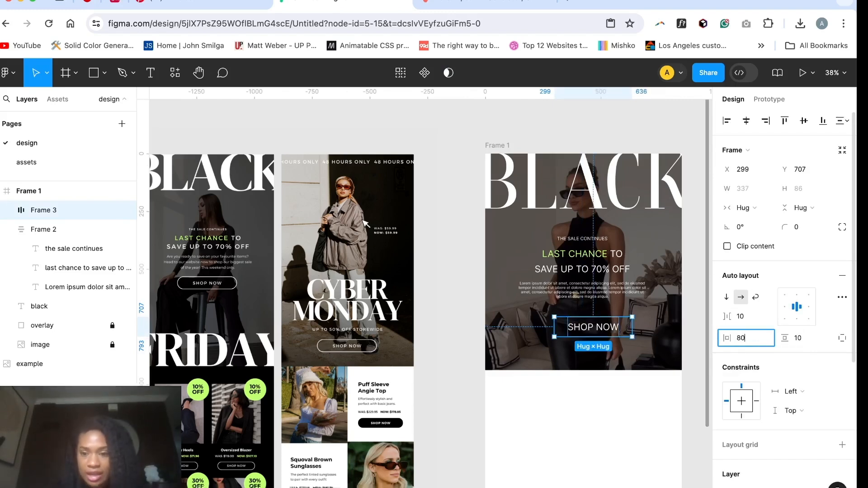
text(80)
key(Return)
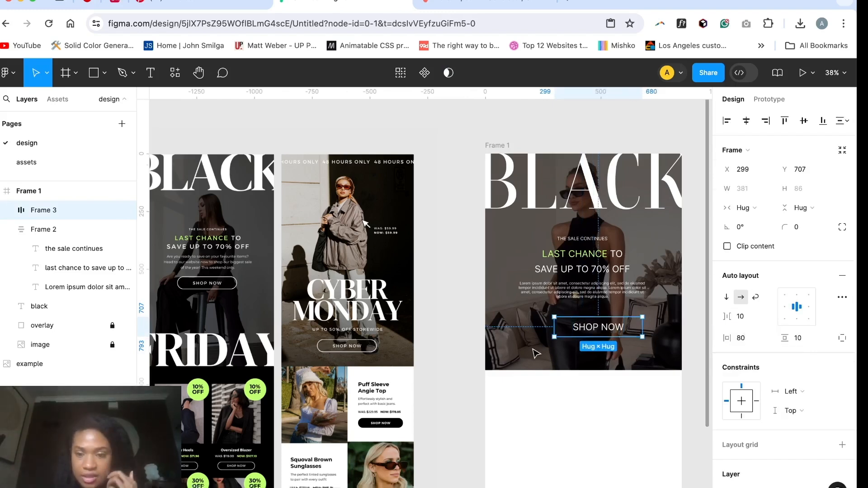
Step: Centre the "shop now" button horizontally in the hero and set its corner radius to 50
drag(583, 327, 567, 325)
scroll(812, 427, down, 1)
scroll(812, 427, down, 5)
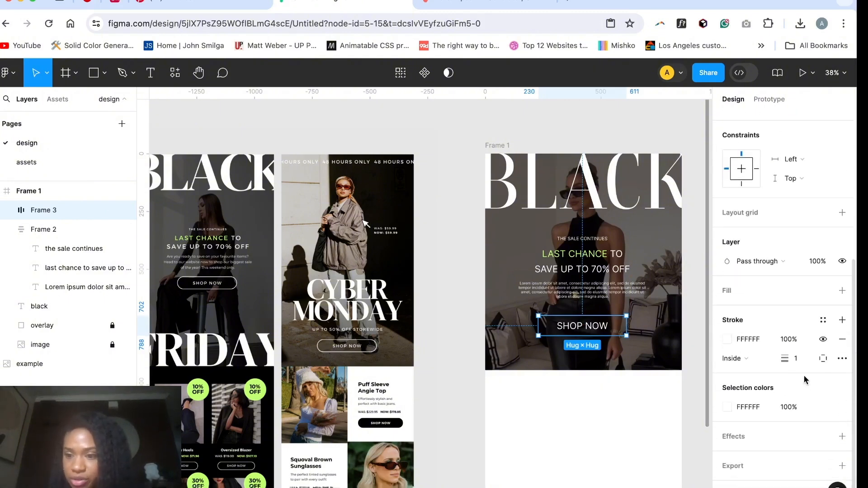
scroll(797, 310, up, 6)
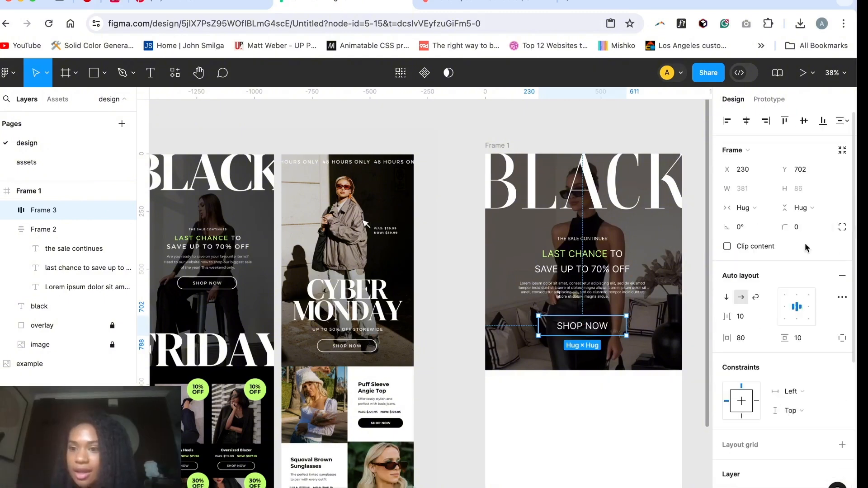
click(802, 227)
text(50)
key(Return)
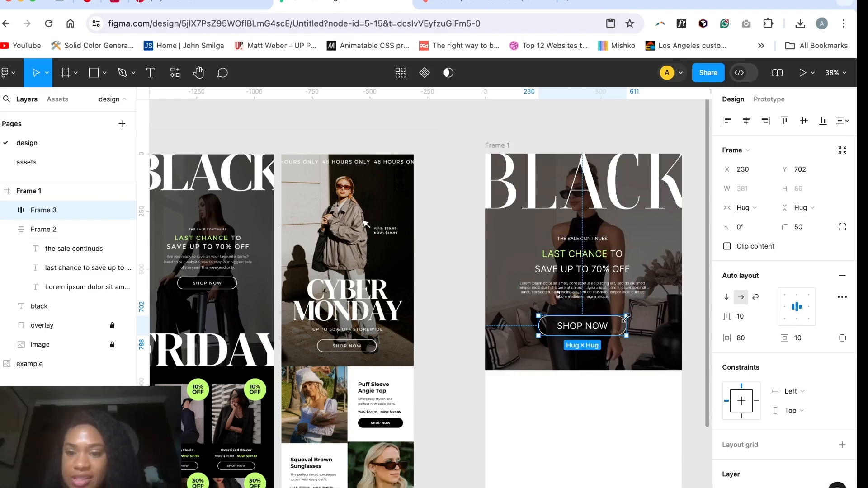
click(651, 324)
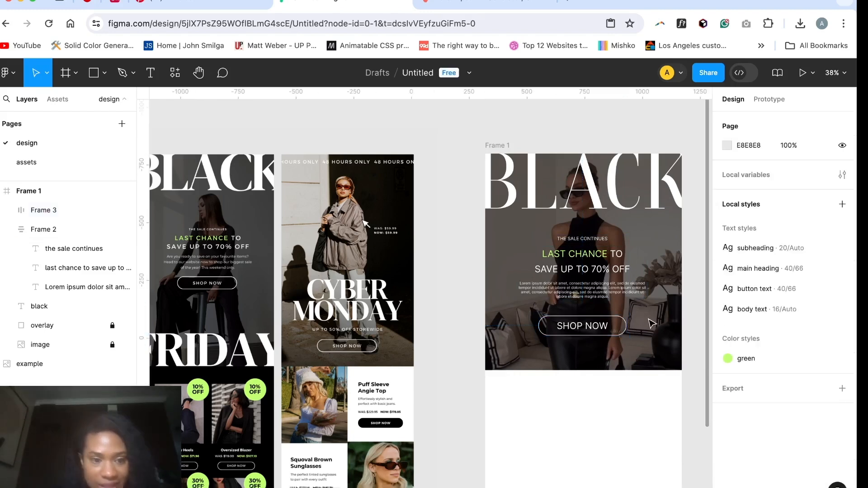
Step: Set the "shop now" button's vertical padding to 15
click(628, 326)
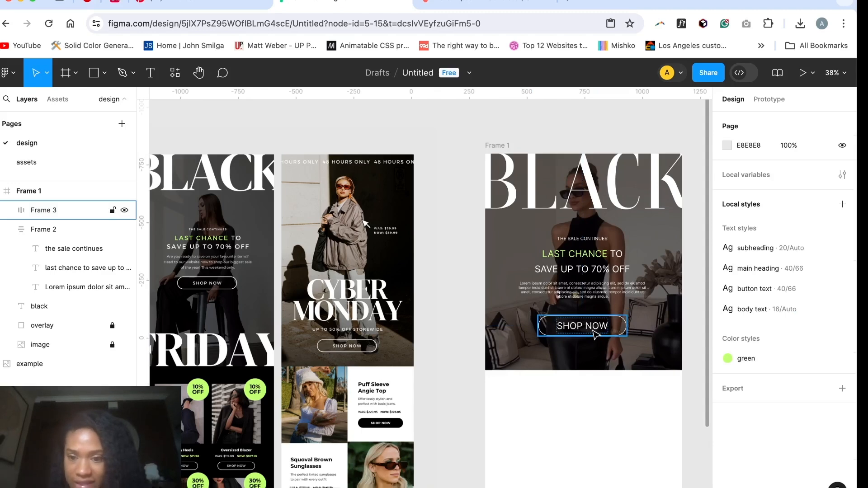
scroll(642, 383, left, 2)
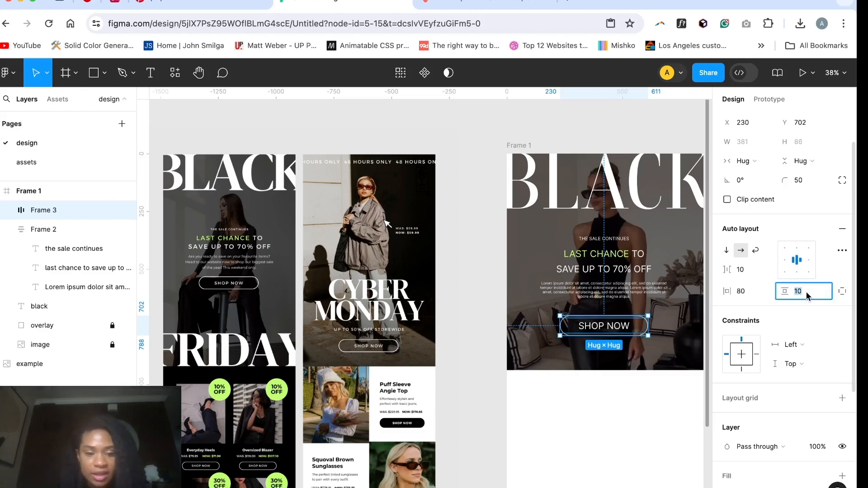
text(15)
key(Return)
click(568, 398)
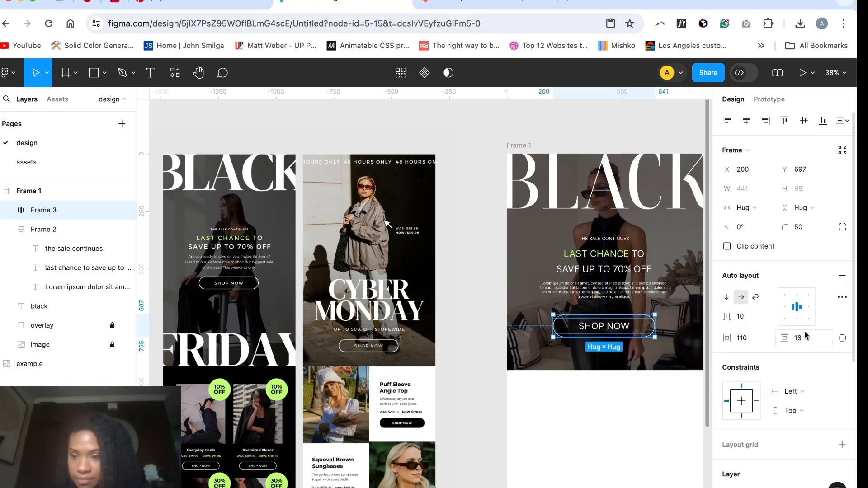
click(634, 393)
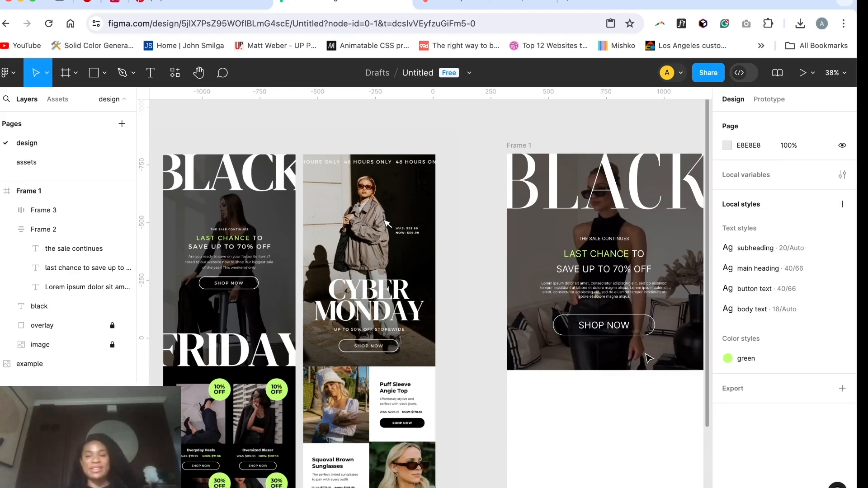
Step: Unlock the hero image, extend it downward to 851 × 1097, and lock it again
scroll(638, 218, right, 3)
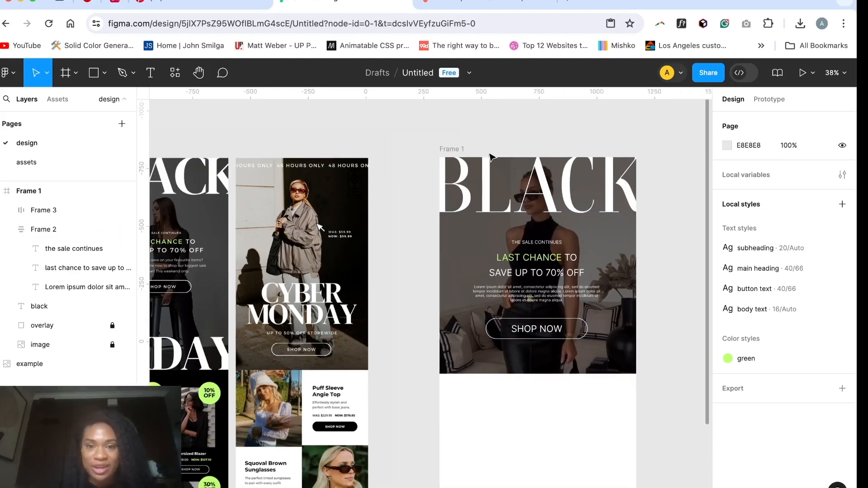
click(452, 149)
key(Escape)
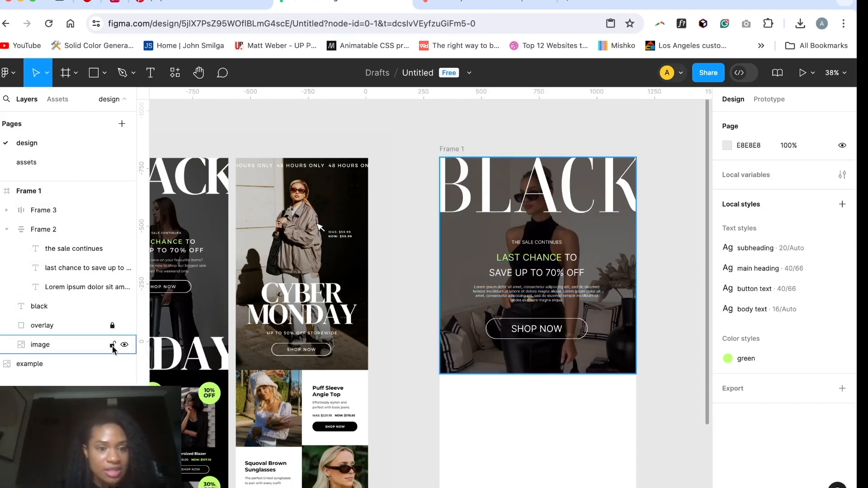
click(113, 346)
double_click(499, 355)
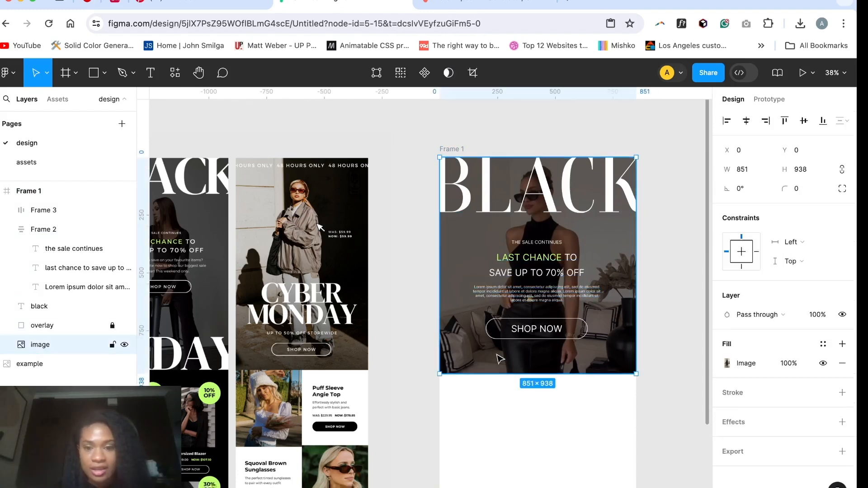
drag(538, 373, 537, 411)
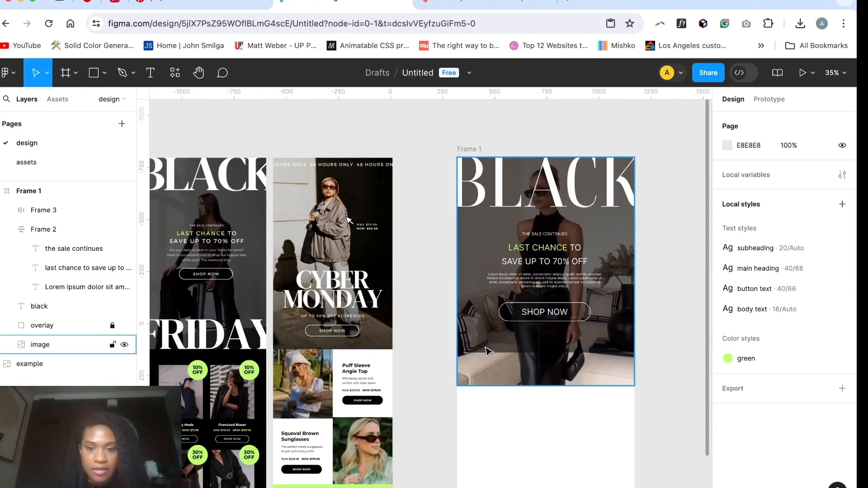
click(485, 349)
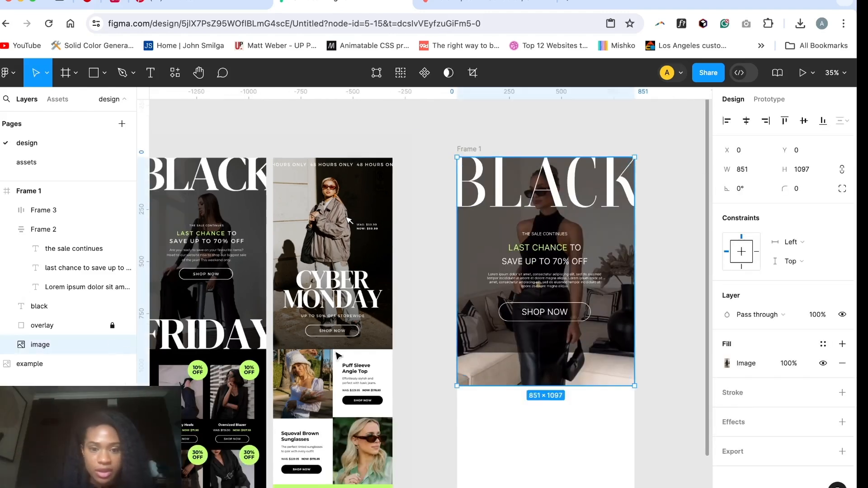
click(113, 345)
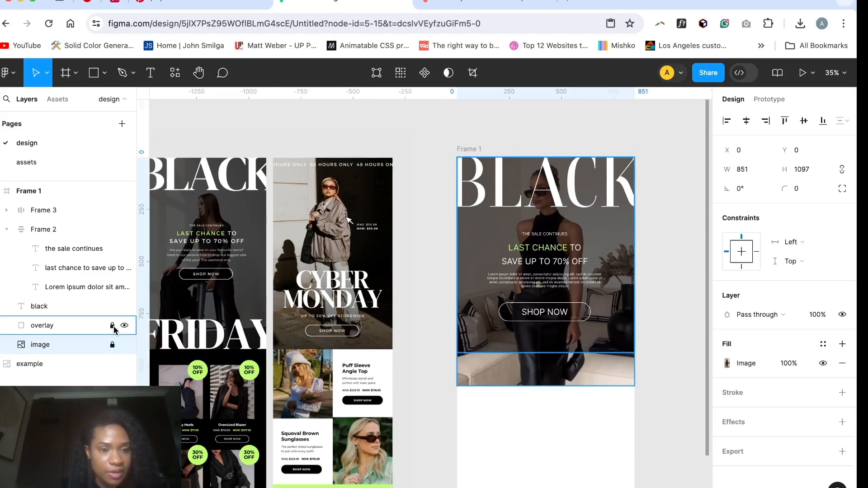
Step: Unlock the hero overlay, extend it to 851 × 1097 to cover the whole image, and lock it again
click(112, 325)
click(82, 325)
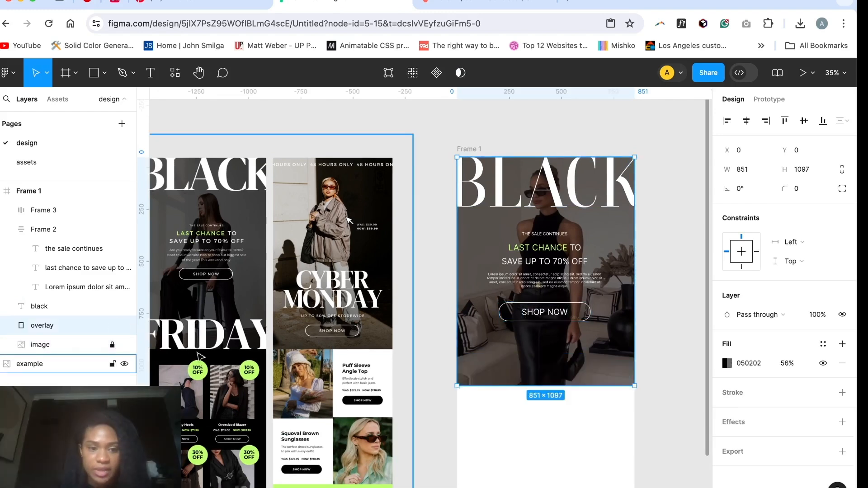
click(112, 325)
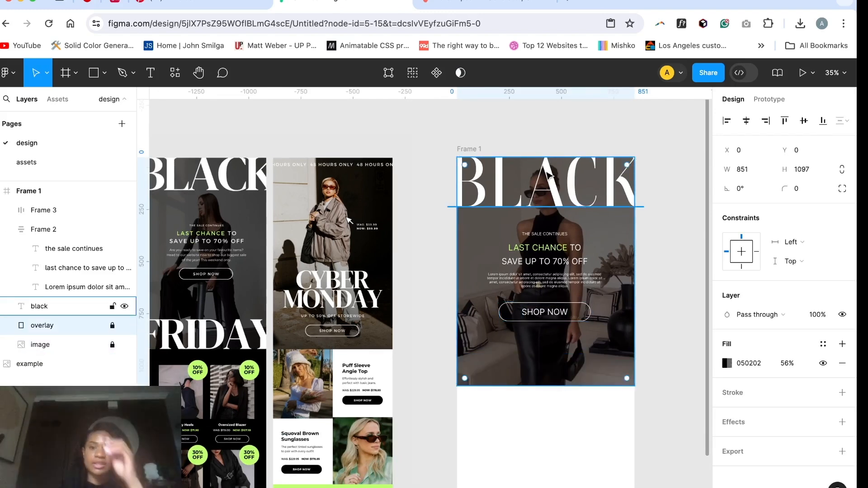
Step: Duplicate the large "black" heading and place the copy along the hero image's bottom edge, at about X -51, Y 755
click(528, 194)
scroll(528, 194, left, 2)
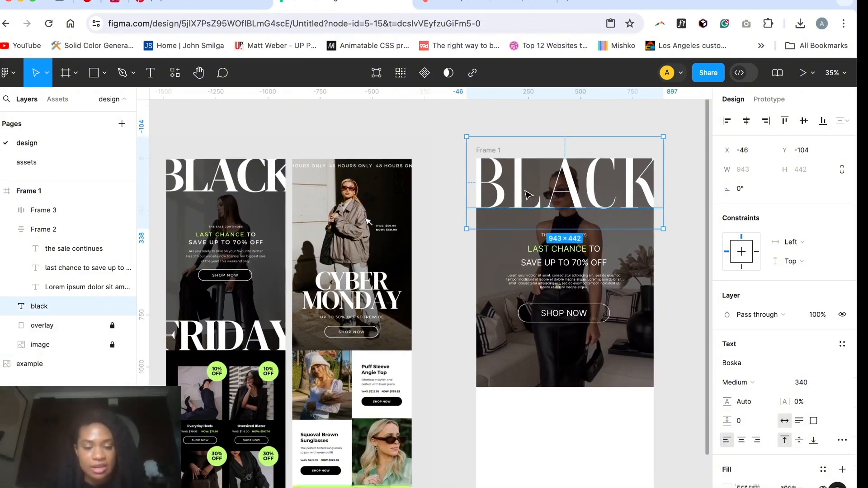
key(ctrl+d)
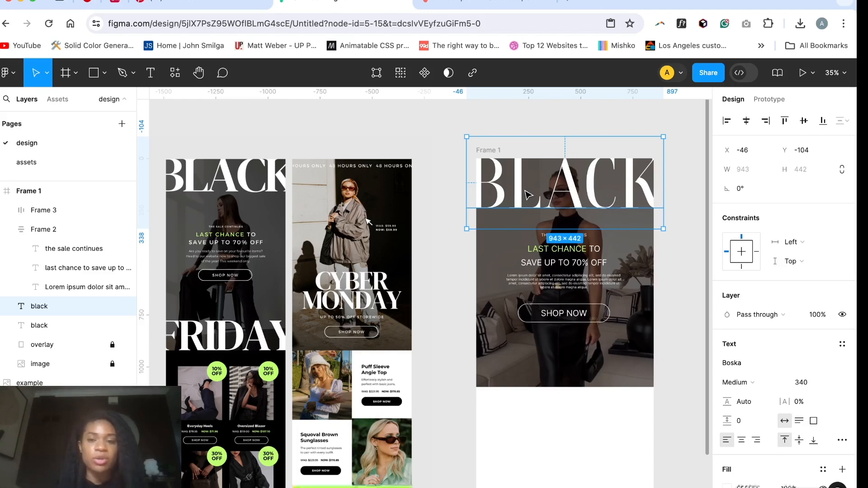
drag(528, 194, 529, 377)
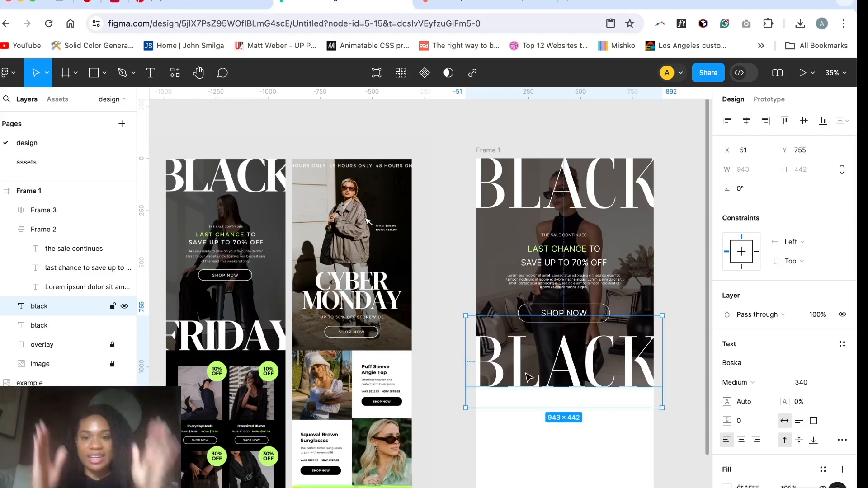
Step: Change the duplicated heading's text to "friday"
double_click(526, 374)
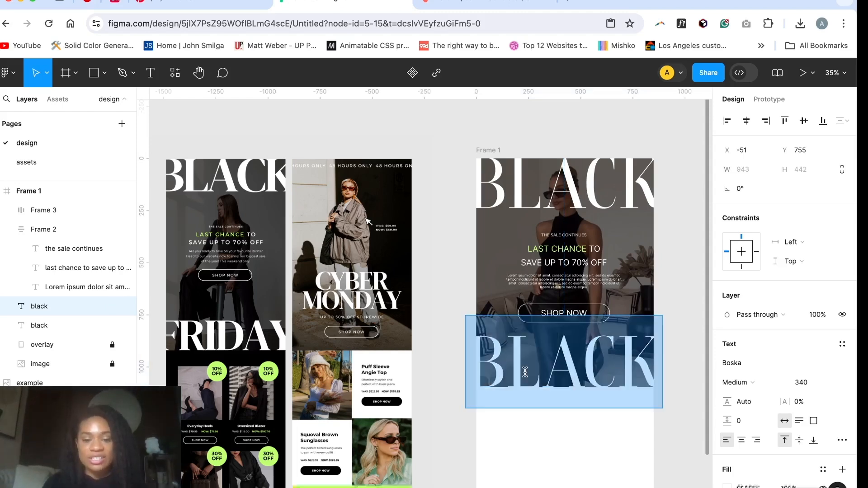
text(friday)
key(Escape)
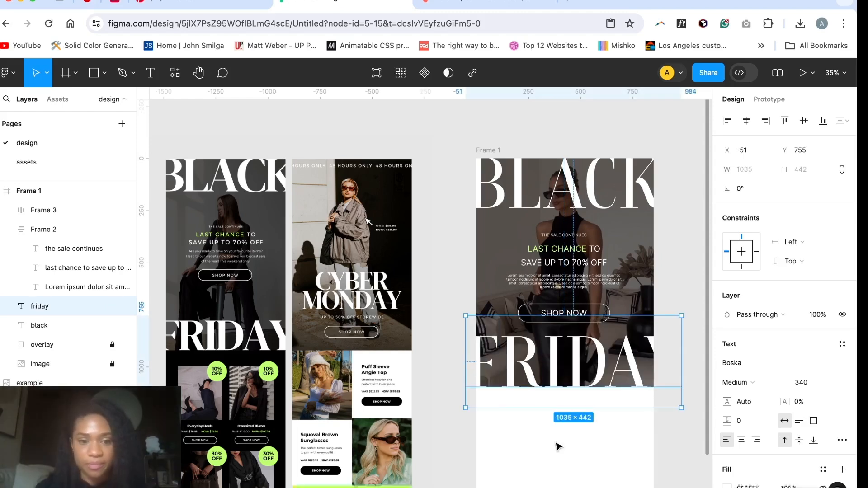
Step: Create a colour style named "black" from the fill of Frame 1
scroll(557, 448, down, 5)
scroll(558, 448, down, 1)
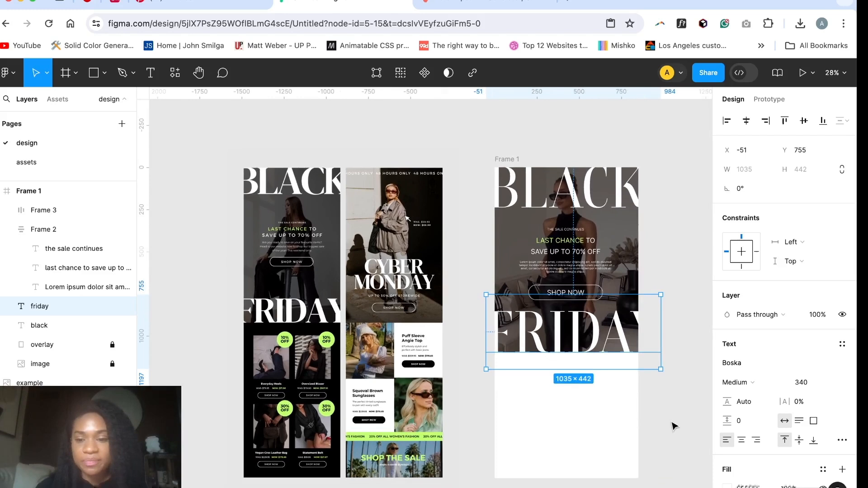
click(659, 427)
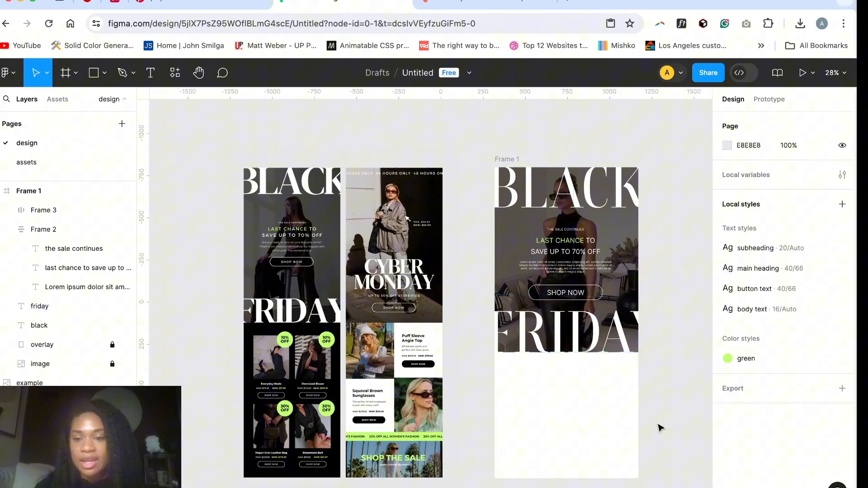
click(507, 159)
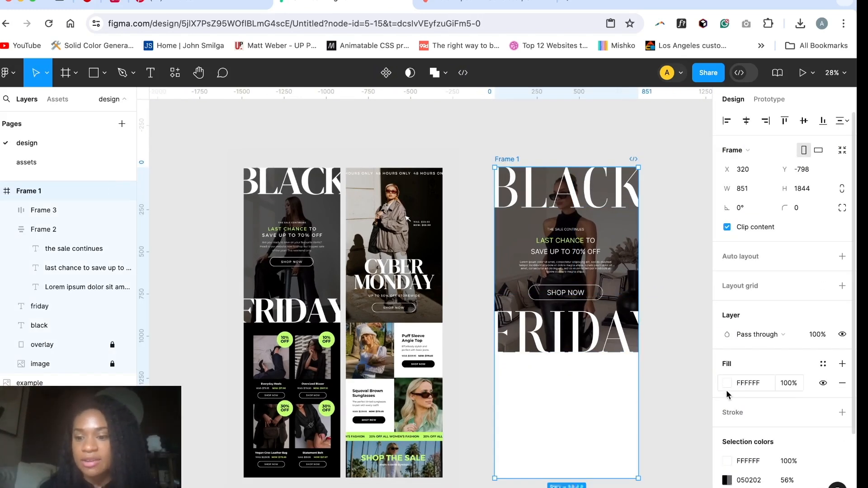
scroll(728, 392, down, 1)
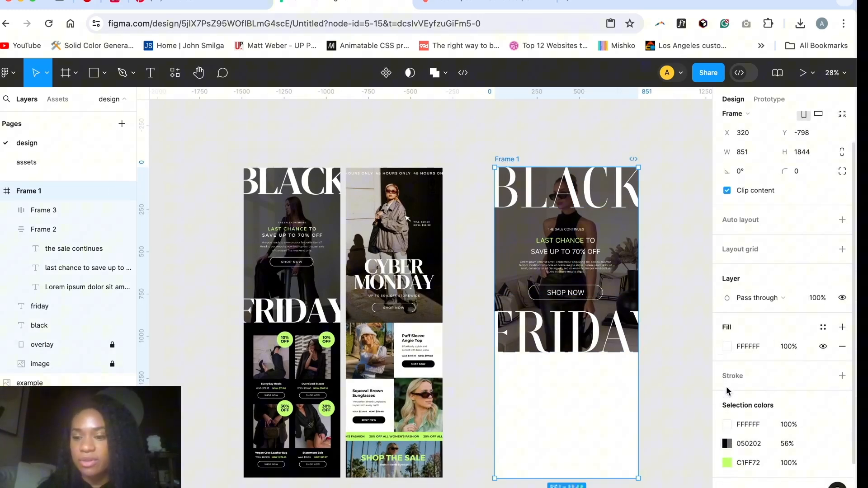
click(842, 328)
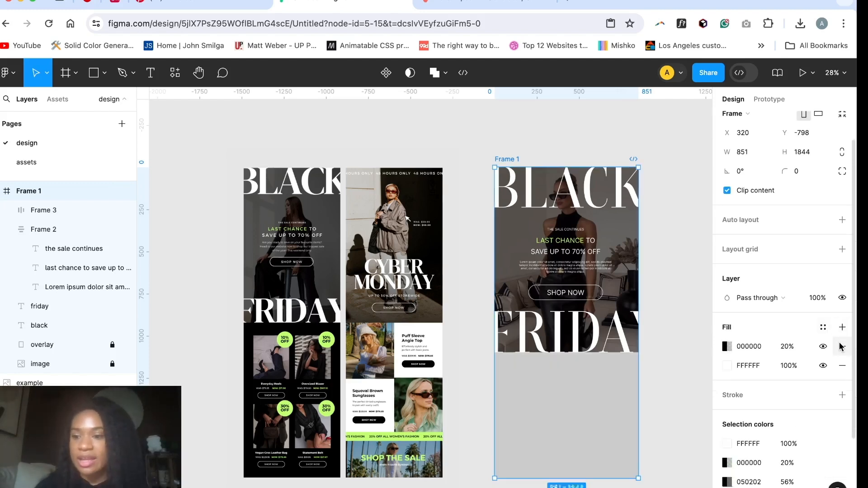
click(842, 346)
click(824, 331)
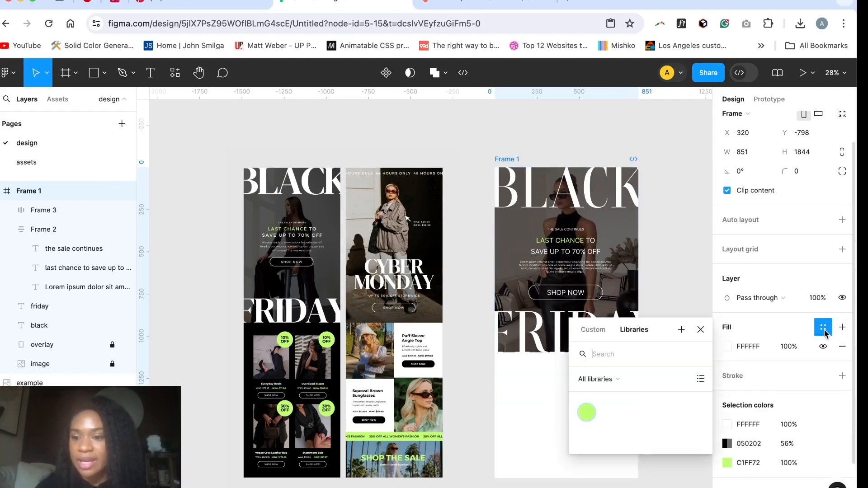
click(681, 329)
text(black)
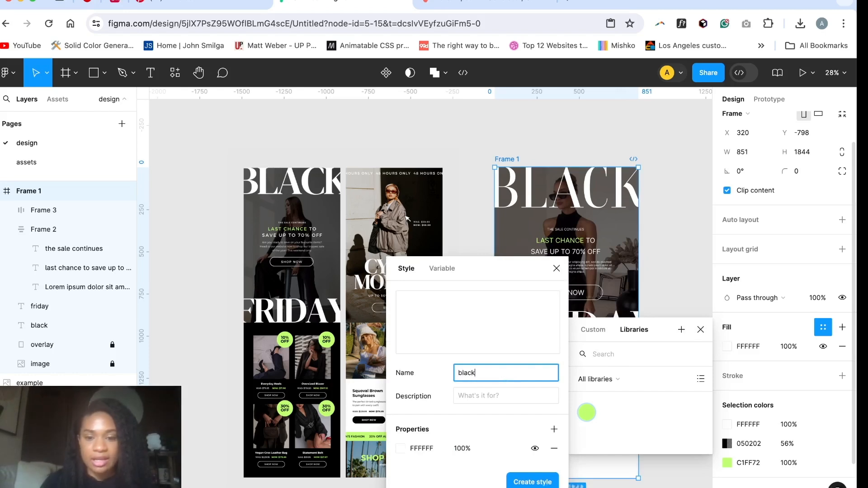
key(Return)
click(611, 416)
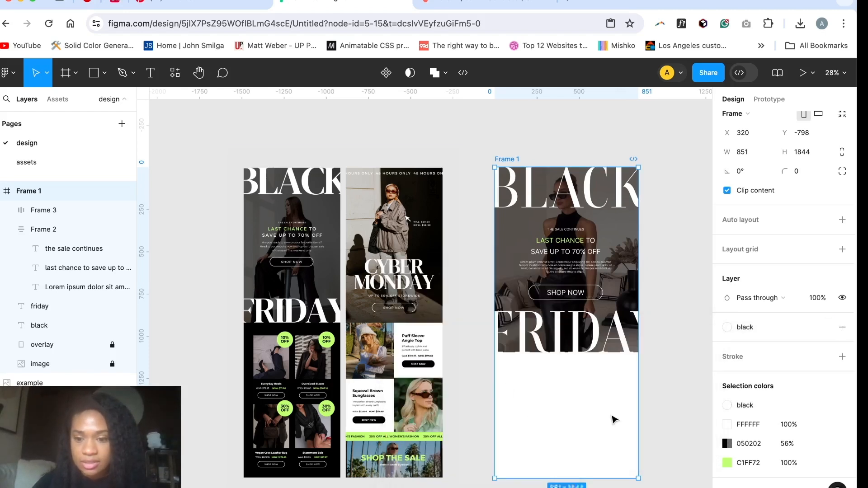
click(785, 404)
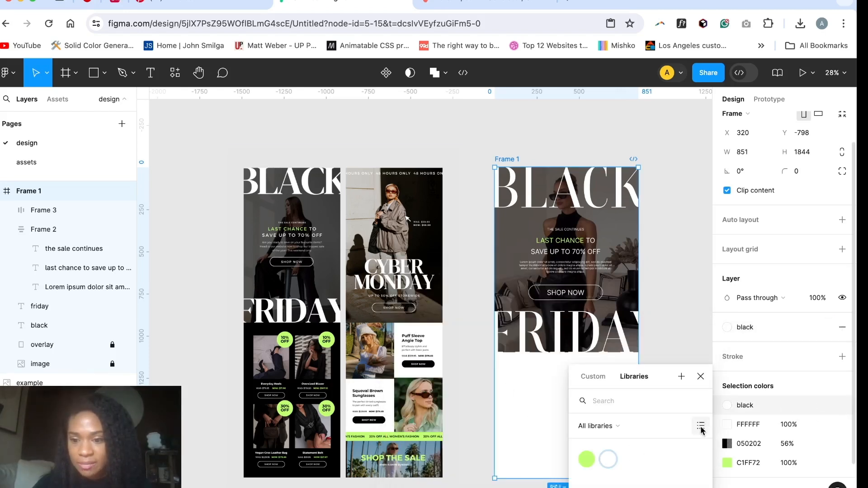
click(608, 459)
key(Escape)
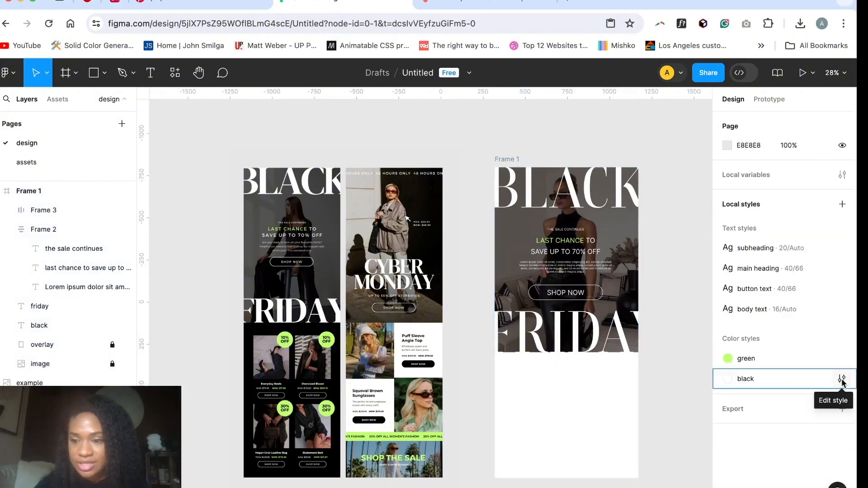
Step: Edit the local "black" colour style and set its colour to solid black, hex 000
click(842, 379)
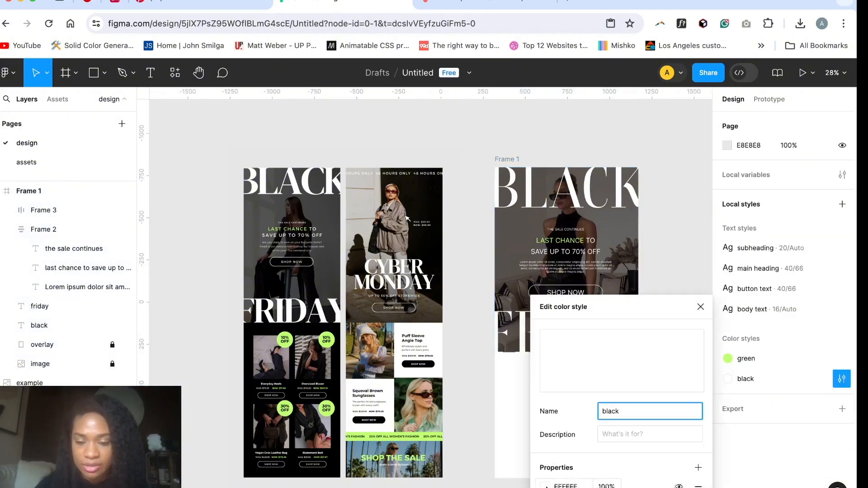
click(545, 486)
text(0)
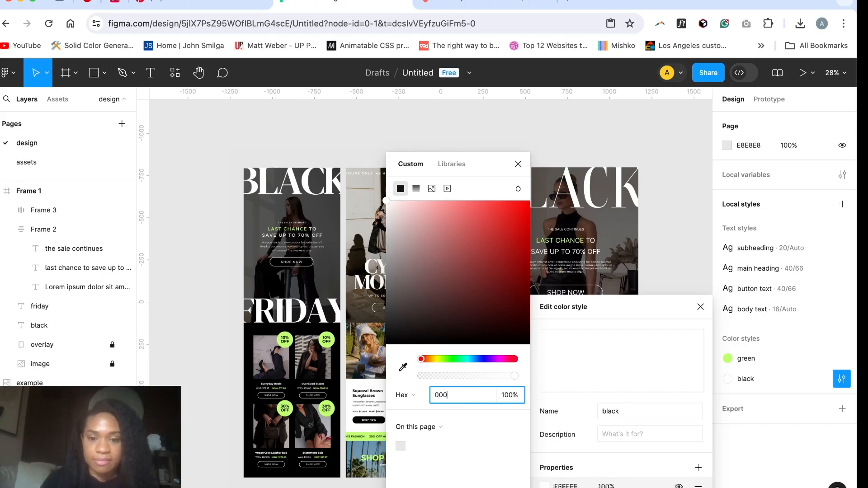
text(00)
key(Return)
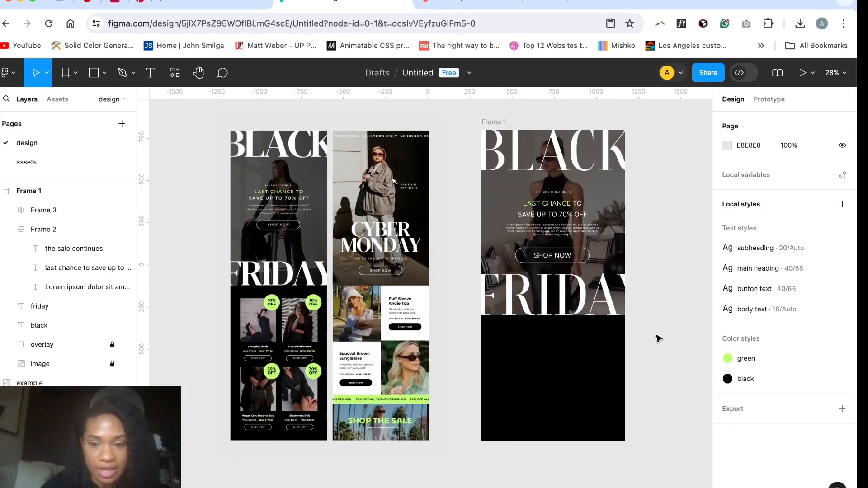
Step: Move the "friday" heading straight down so it straddles the hero image's bottom edge and the frame background
click(559, 301)
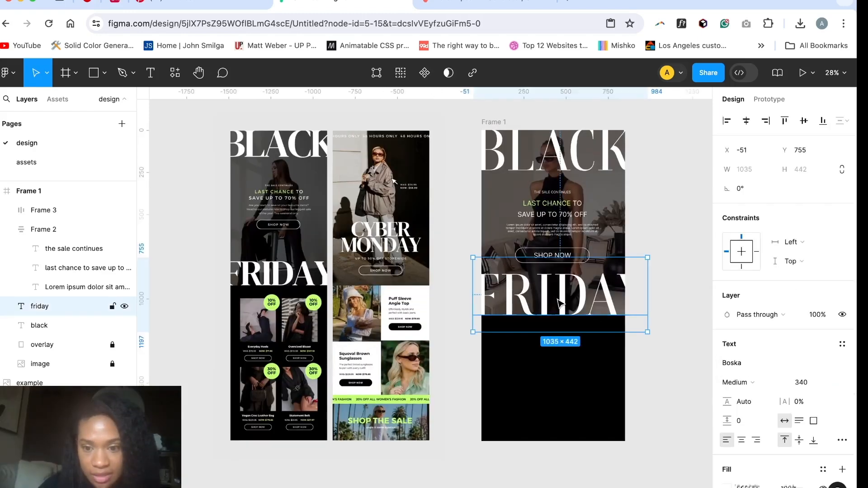
drag(560, 302, 560, 317)
click(666, 232)
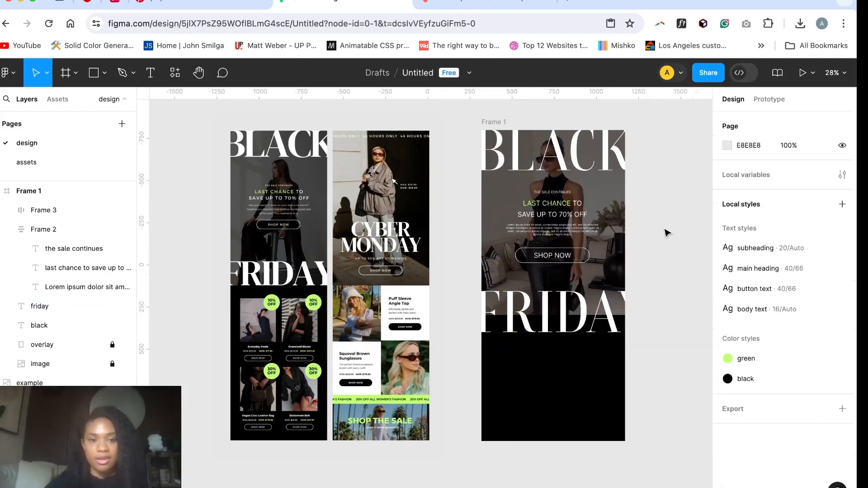
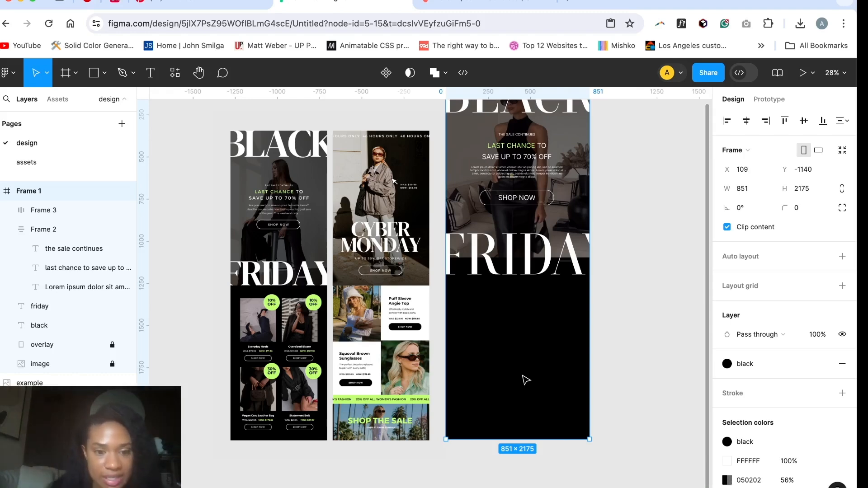
Step: Add a layout grid to Frame 1, switch it to columns and set the count to 6
scroll(526, 380, up, 2)
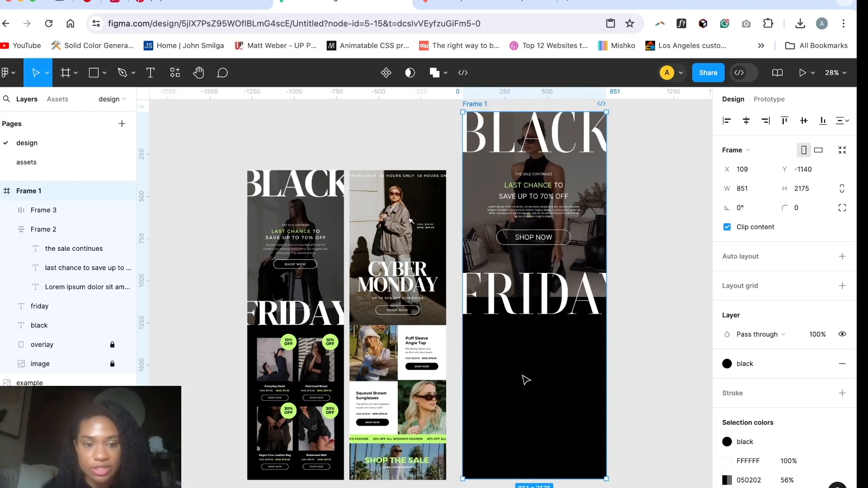
scroll(526, 380, down, 1)
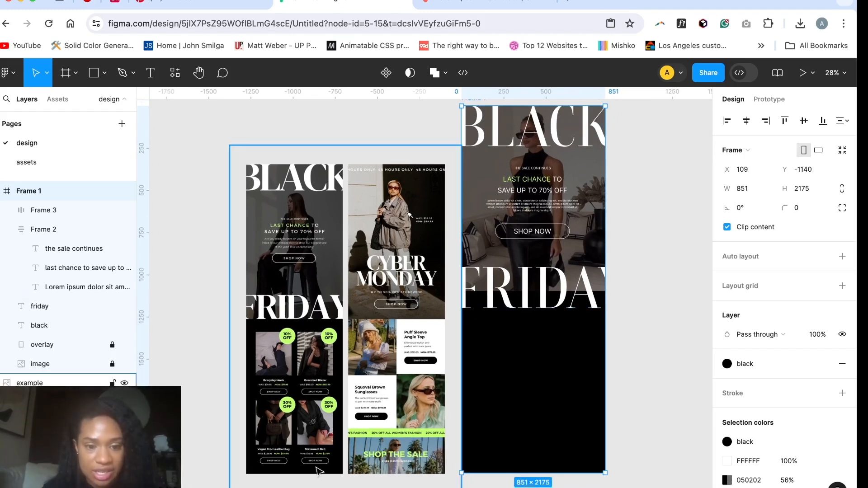
scroll(476, 140, up, 2)
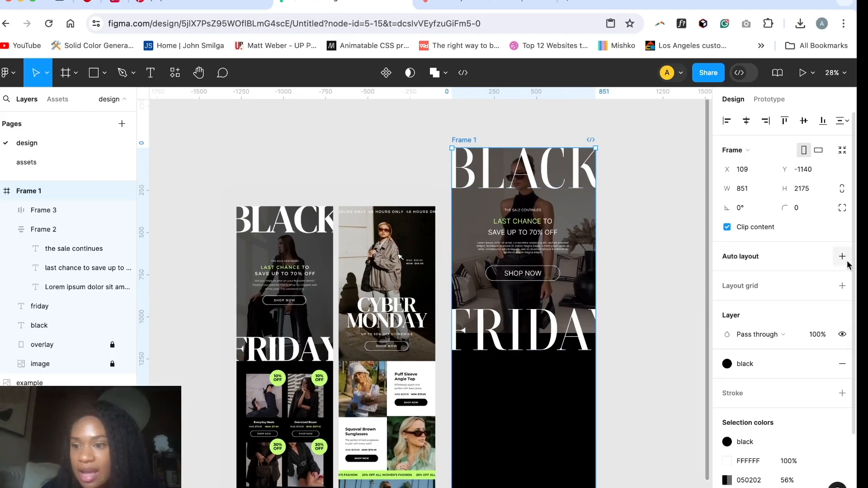
click(842, 285)
click(726, 305)
click(588, 307)
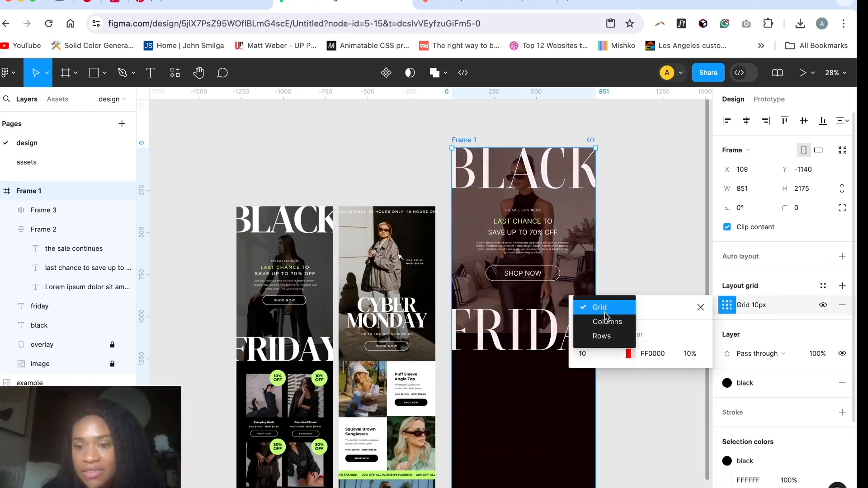
click(605, 319)
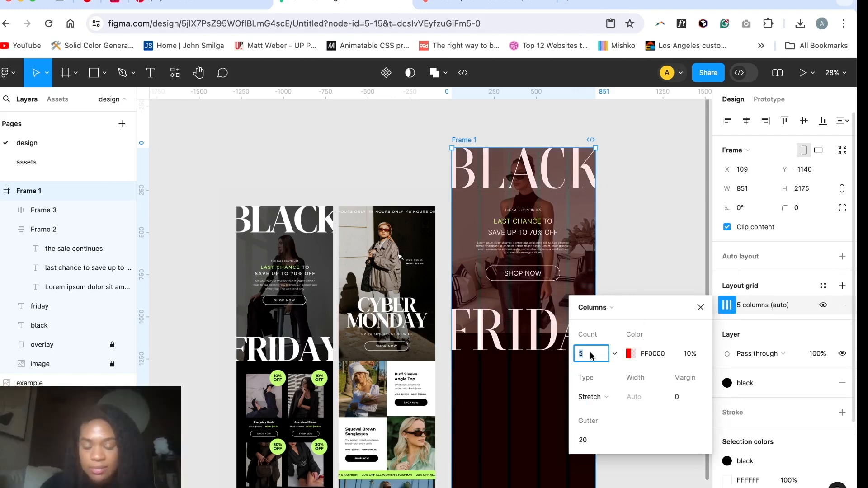
key(Return)
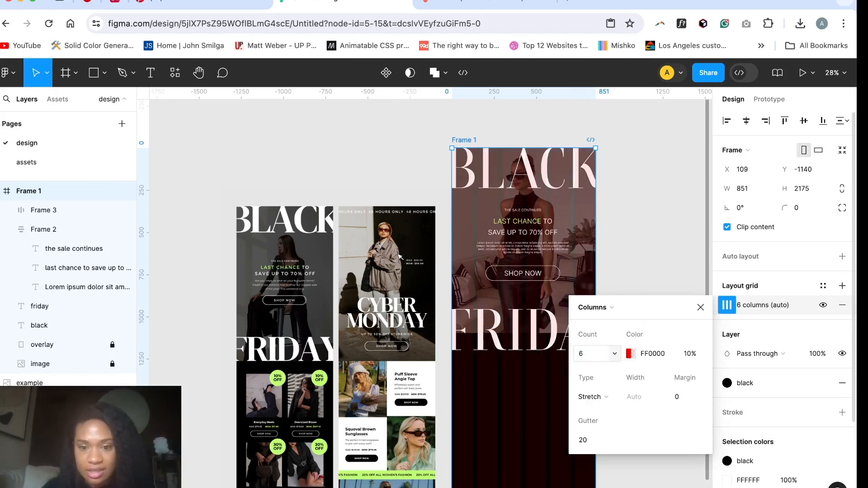
Step: Colour the column grid magenta, FF00D6 at 39% opacity, and set its margin to 40
click(629, 353)
drag(473, 360, 539, 359)
drag(484, 376, 496, 377)
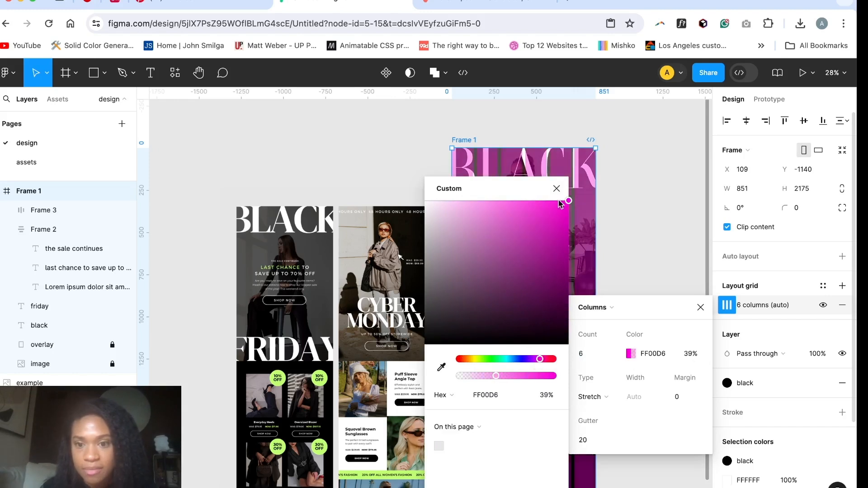
click(556, 189)
scroll(550, 411, down, 1)
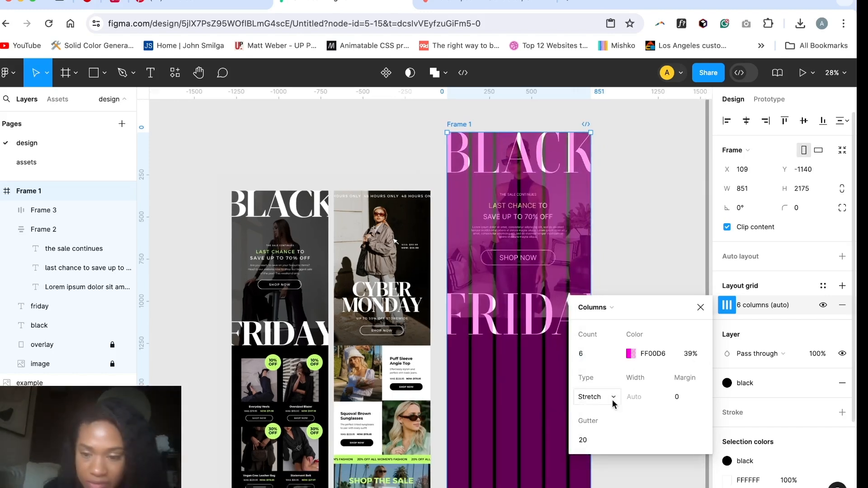
click(683, 397)
text(40)
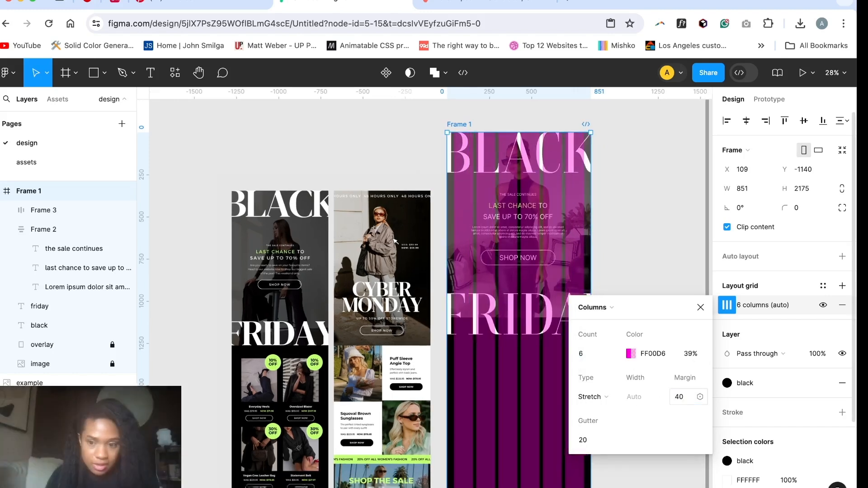
click(700, 307)
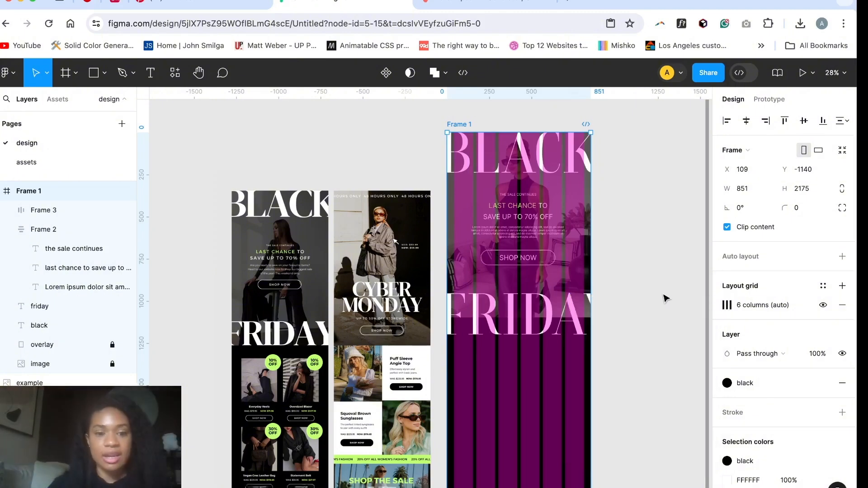
Step: Draw a rectangle of about 376 × 498 below the "friday" heading, starting at the left grid margin and spanning three columns
scroll(665, 298, down, 2)
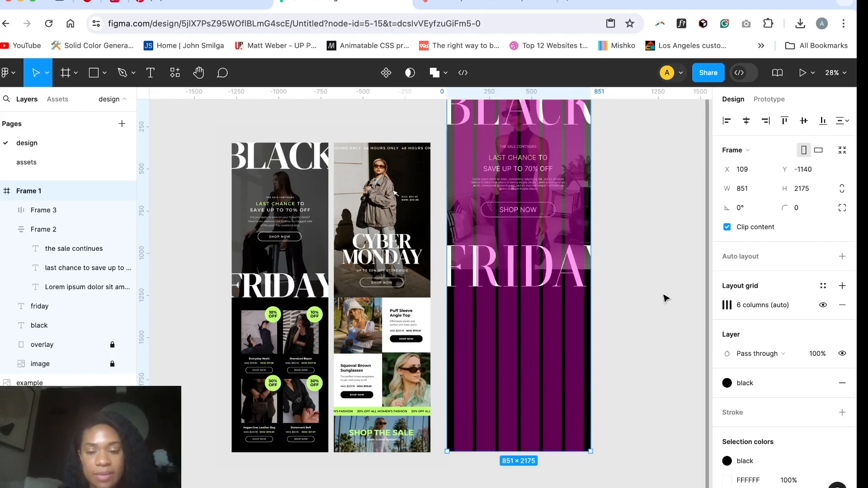
key(r)
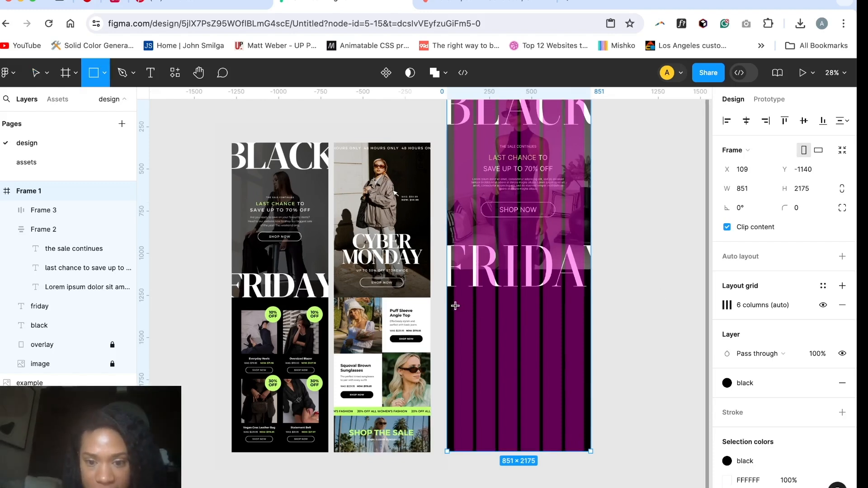
mouse_move(454, 306)
mouse_down()
mouse_move(517, 326)
mouse_move(517, 389)
mouse_up()
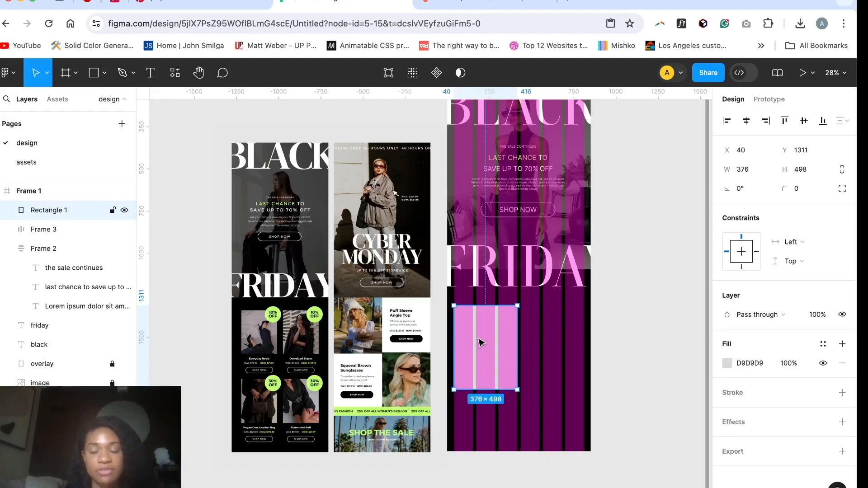
Step: Place the image photo3.jpeg into the new rectangle as its fill
key(shift+super+k)
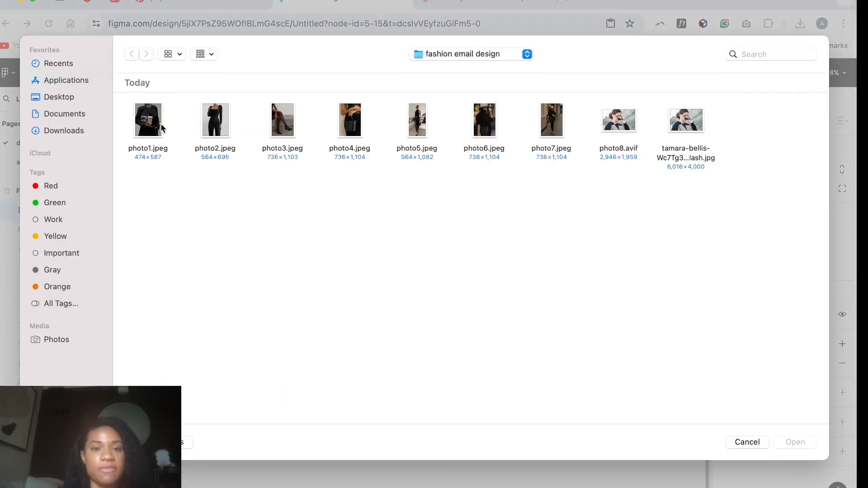
double_click(285, 125)
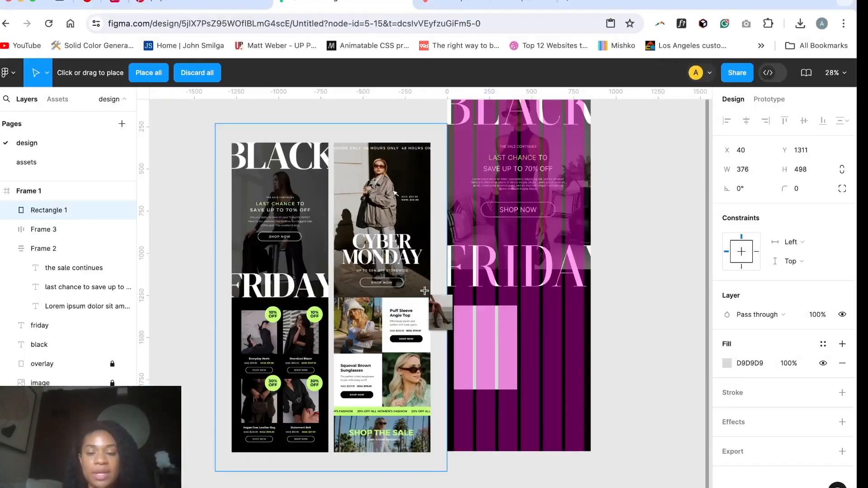
click(480, 340)
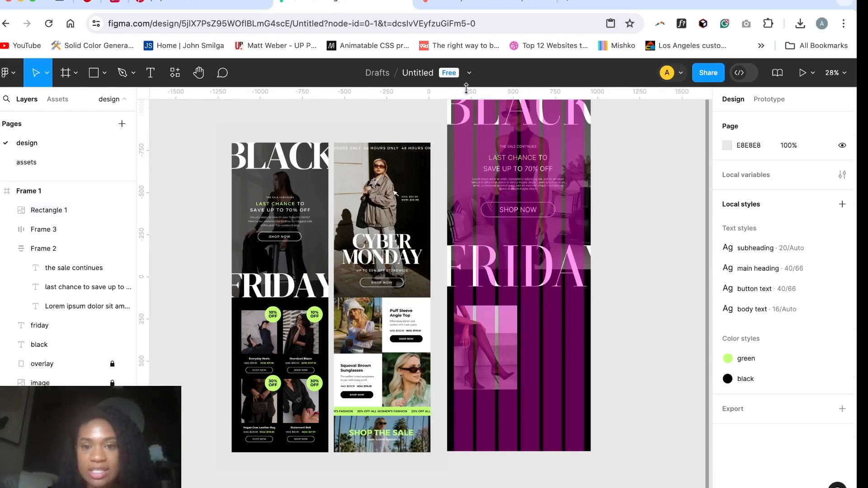
Step: Extend Frame 1 downwards to a height of about 2553
scroll(452, 136, up, 3)
click(436, 144)
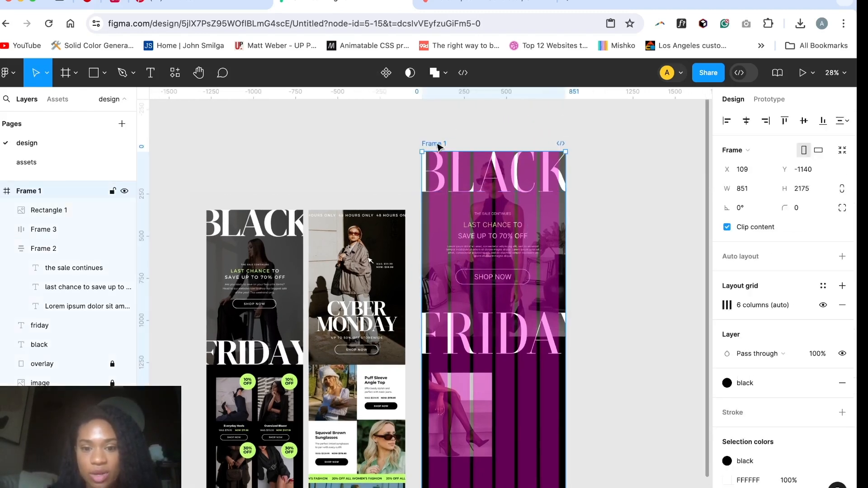
scroll(452, 271, down, 3)
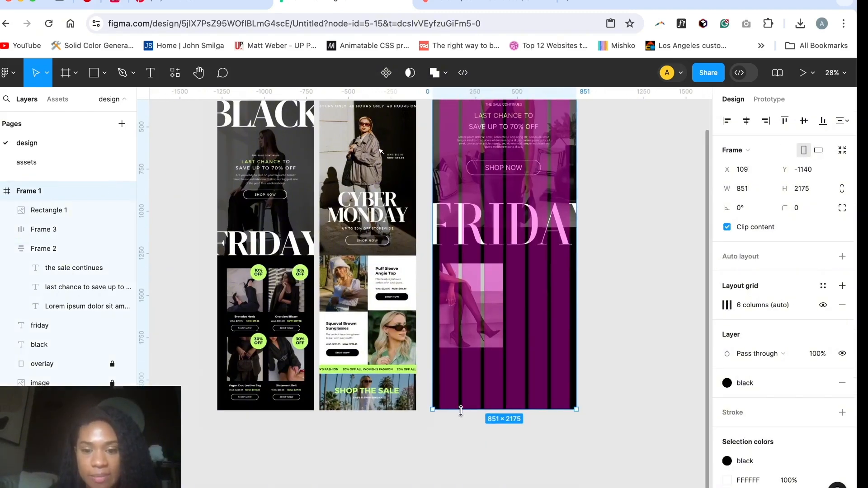
drag(460, 410, 457, 472)
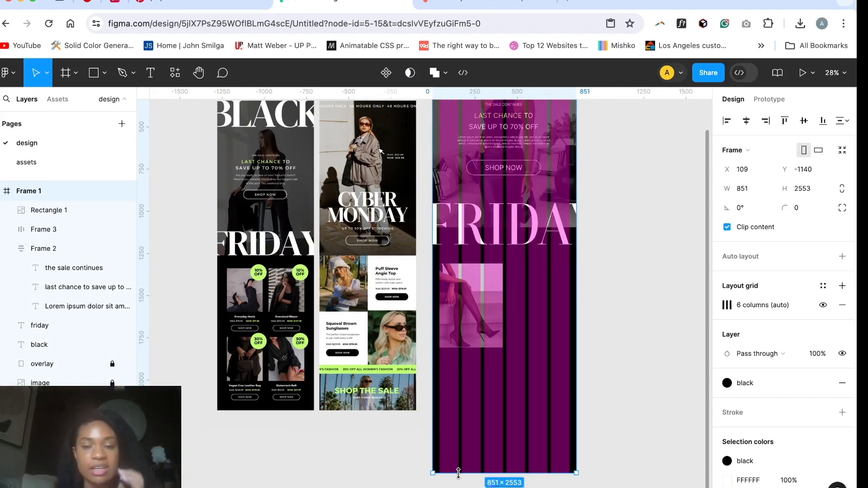
click(629, 318)
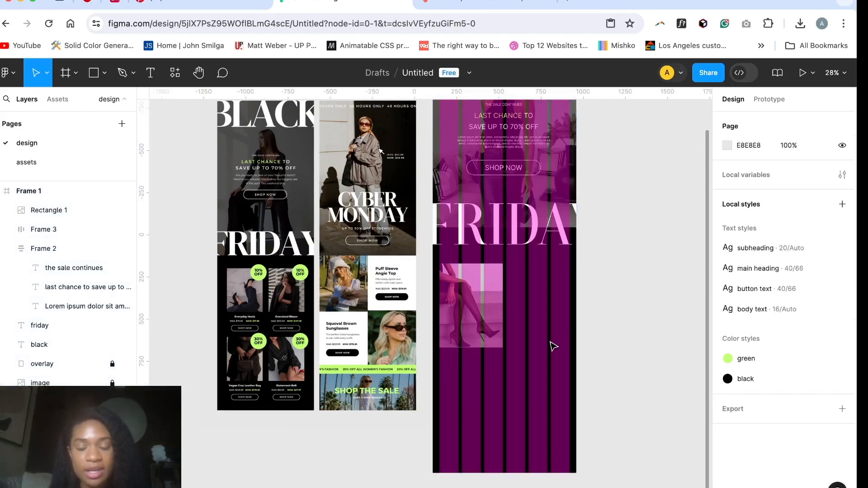
key(o)
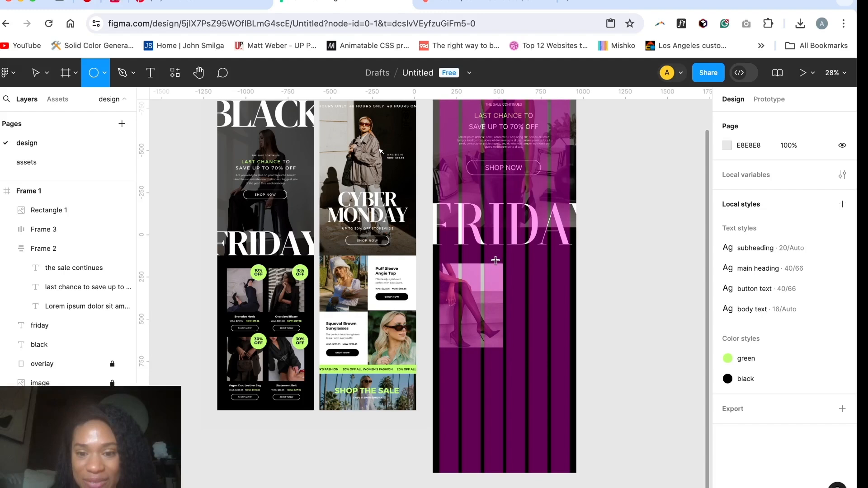
drag(493, 260, 520, 284)
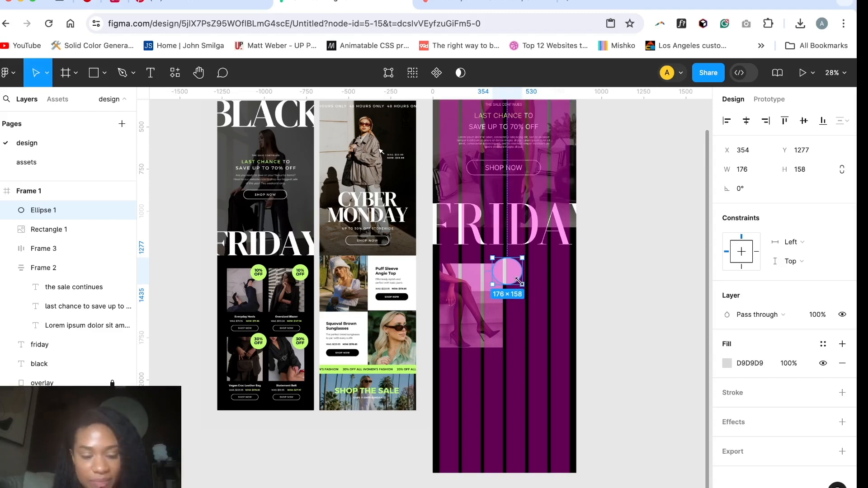
key(Delete)
key(o)
drag(496, 258, 522, 284)
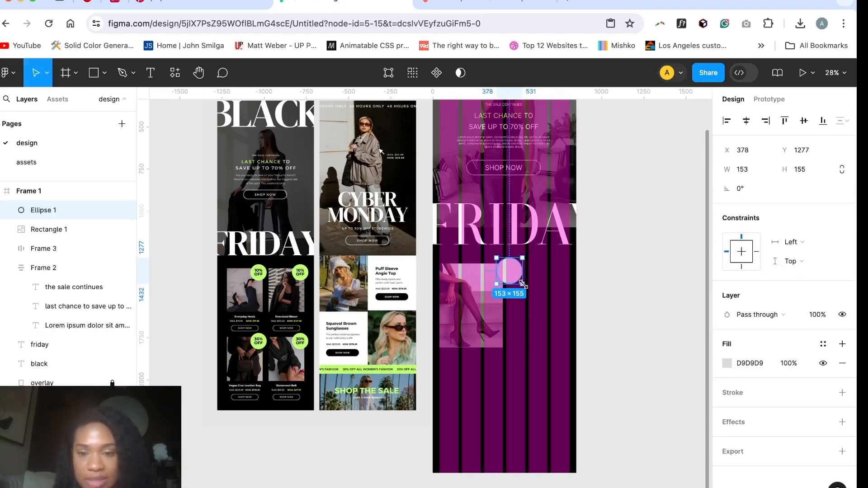
key(Delete)
Step: Draw an ellipse about 155 high over the shoe photo's top-right corner and set its width to 155
key(o)
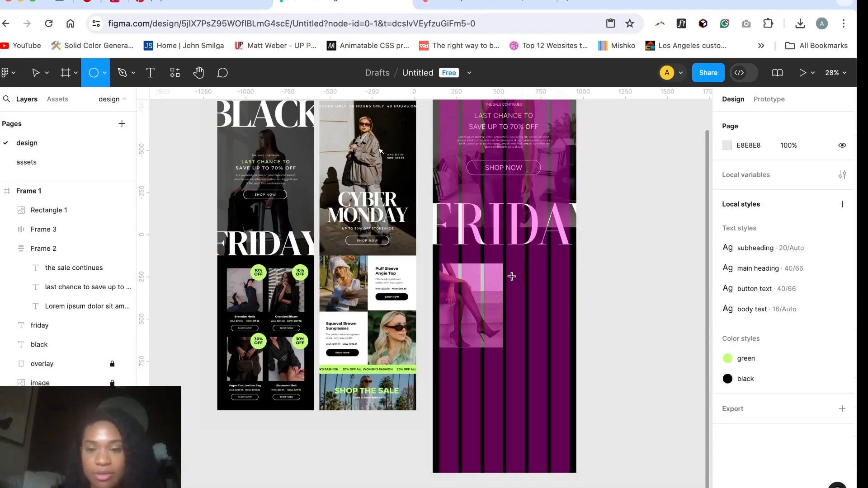
drag(497, 258, 512, 284)
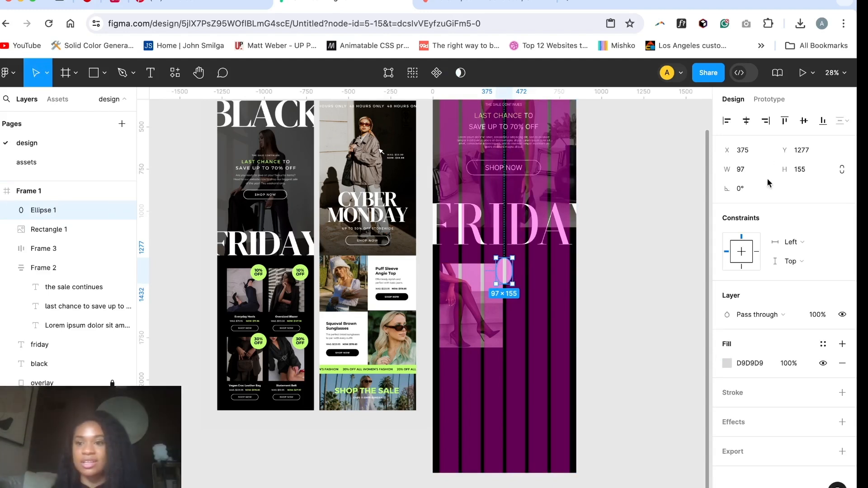
text(155)
key(Return)
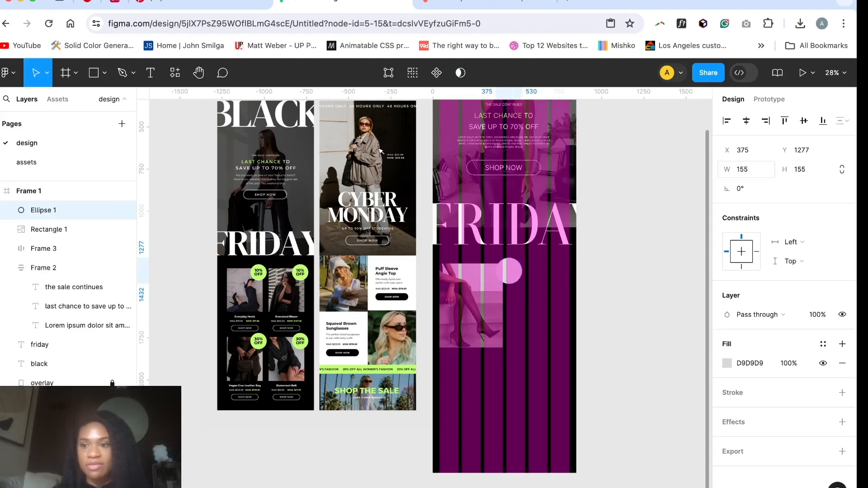
click(631, 300)
Step: Hide the six-column layout grid on Frame 1
scroll(567, 307, up, 4)
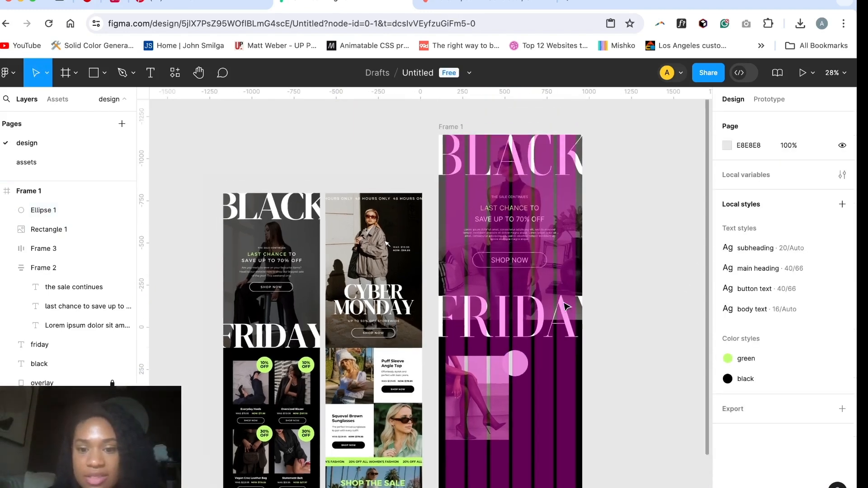
click(451, 144)
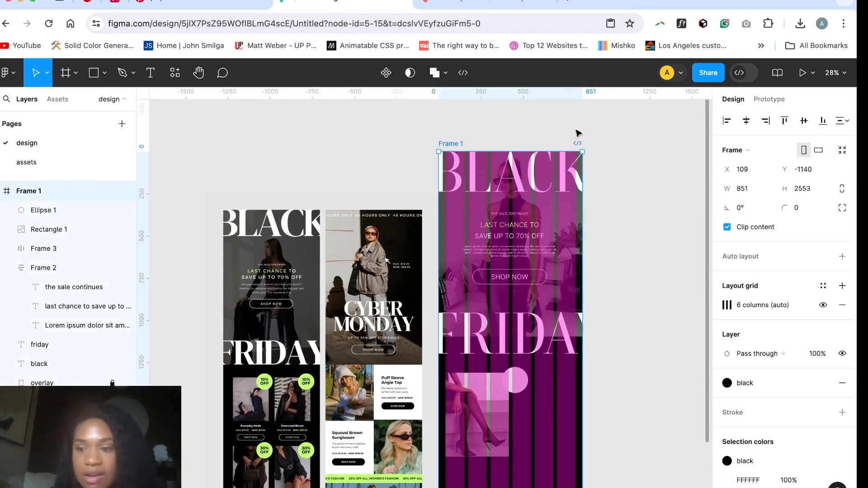
click(822, 305)
Step: Move the circle up and left over the photo's top-right corner, to about X 317, Y 1260
scroll(528, 431, up, 3)
scroll(527, 428, down, 1)
drag(566, 302, 554, 298)
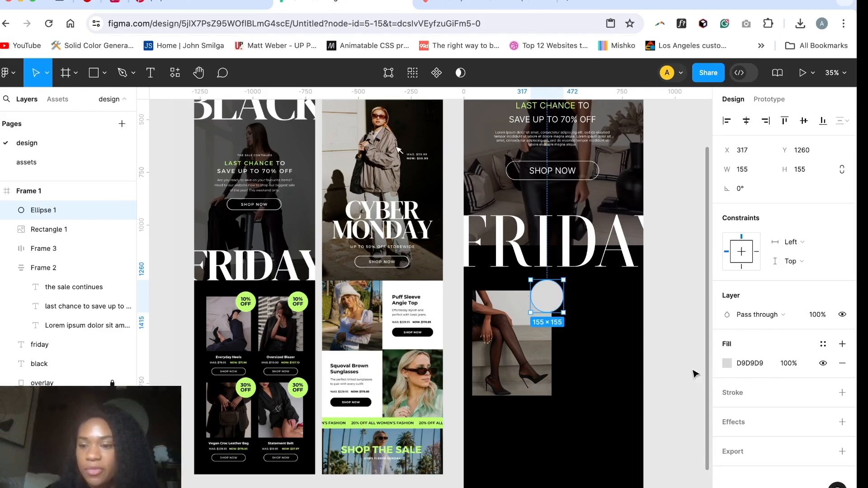
Step: Apply the "green" colour style to the circle's fill
click(726, 363)
click(633, 163)
click(585, 244)
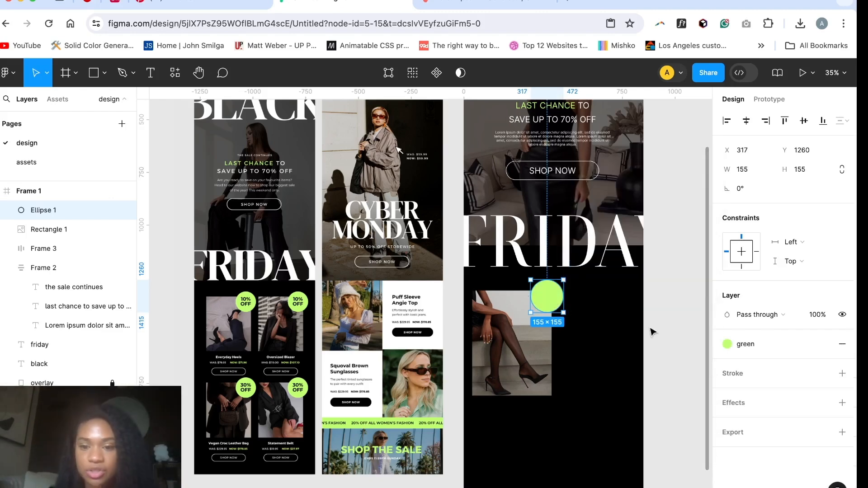
click(651, 332)
Step: Add the text "10% off", starting on the green circle
scroll(540, 295, up, 10)
key(t)
click(559, 279)
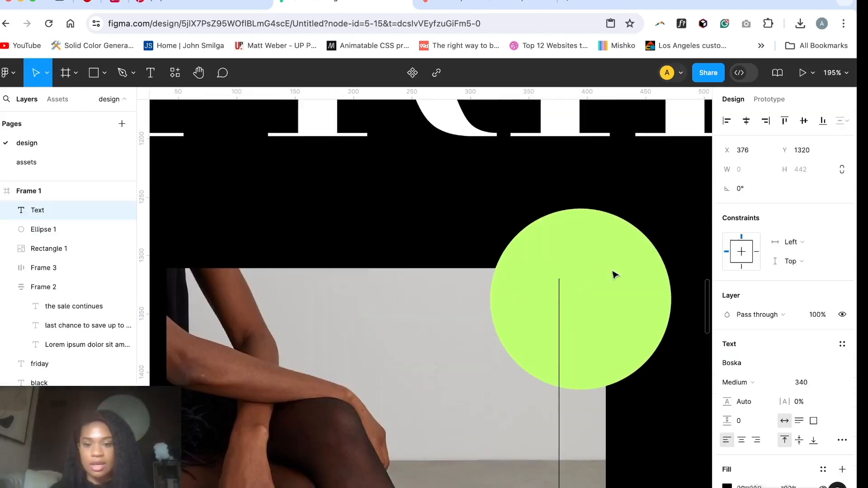
text(10)
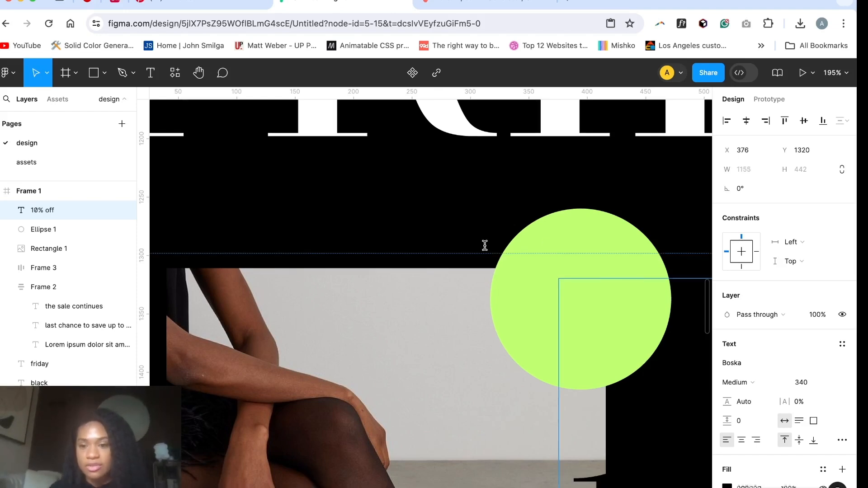
scroll(485, 246, down, 7)
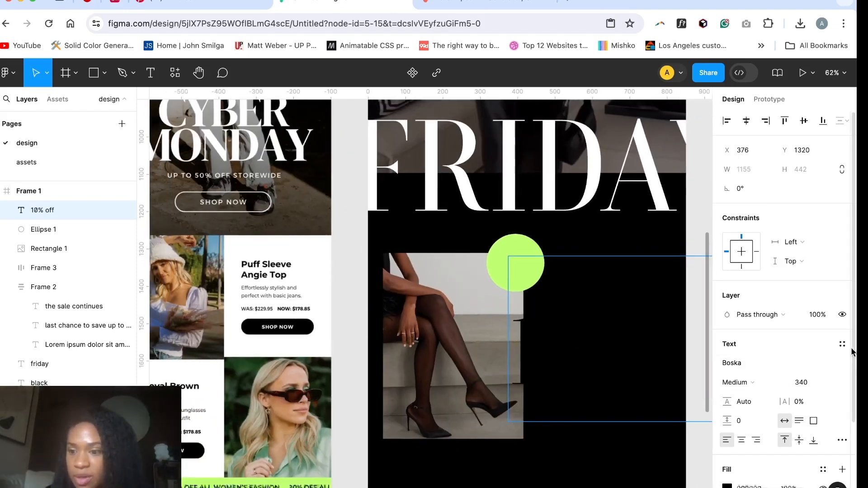
key(Escape)
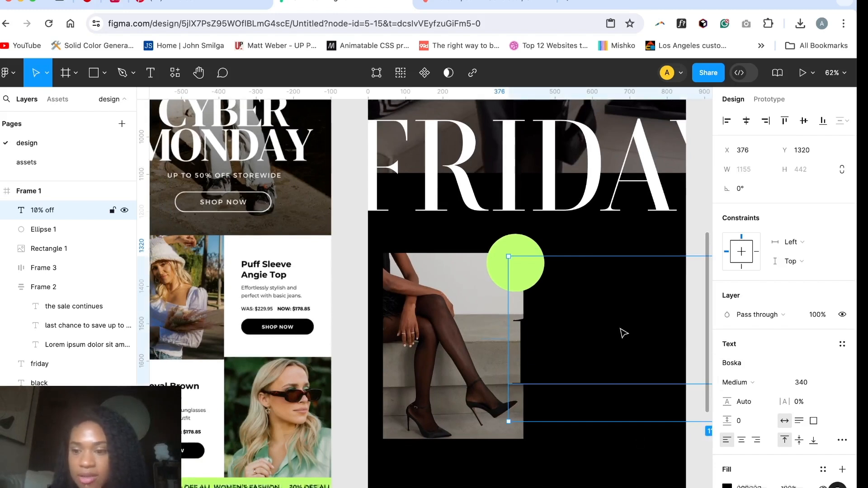
Step: Apply the "button text" style to the "10% off" text and move it over the green circle, to about X 343, Y 1305
click(842, 344)
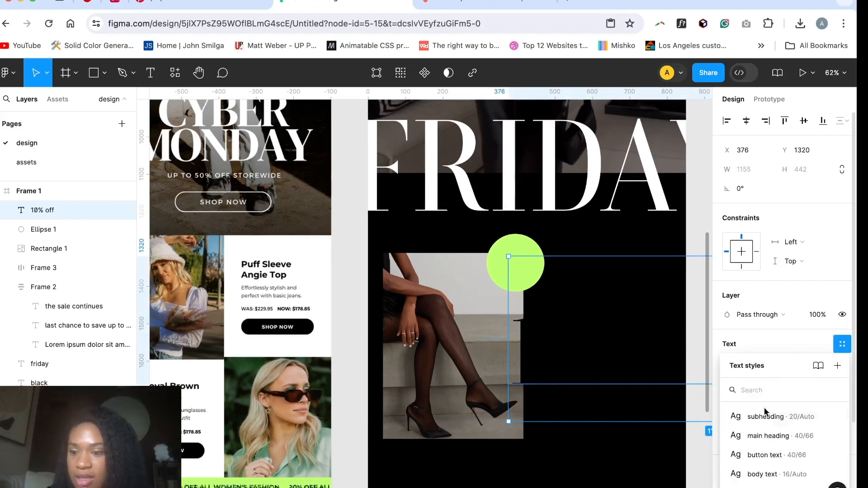
click(759, 456)
scroll(538, 401, down, 3)
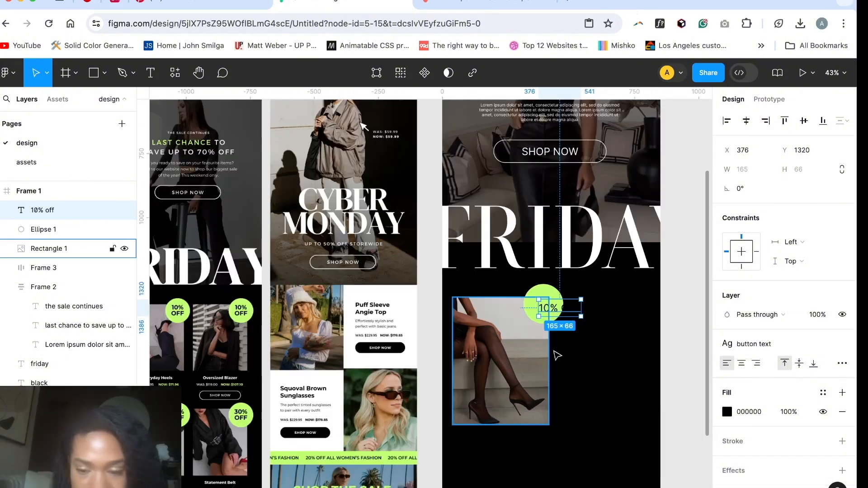
scroll(567, 317, up, 5)
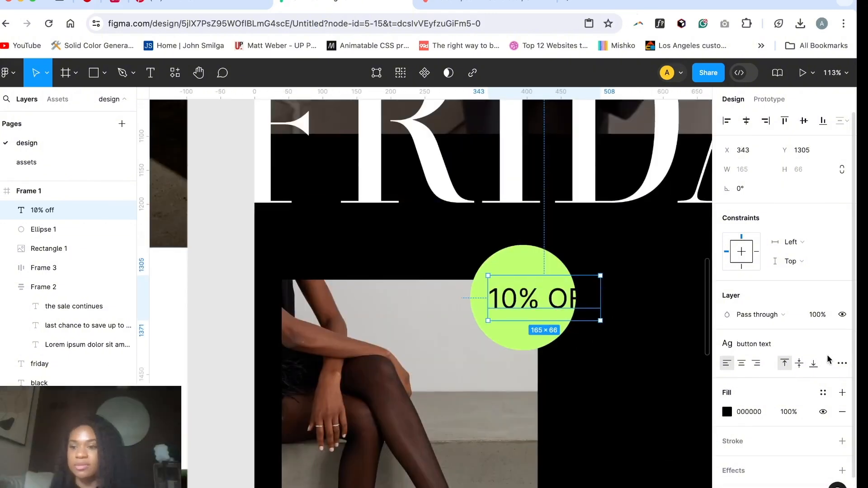
Step: Detach the text style from "10% off" and save its formatting as a new text style named "discount text"
click(840, 347)
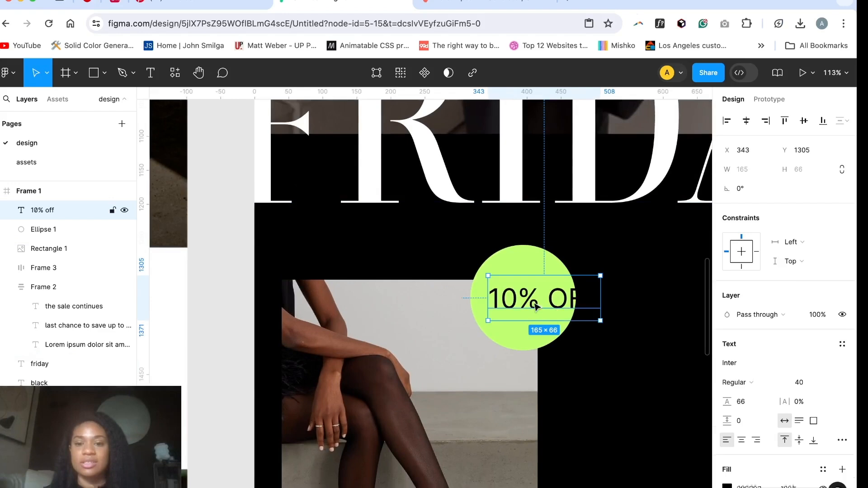
scroll(479, 411, down, 5)
scroll(480, 411, left, 5)
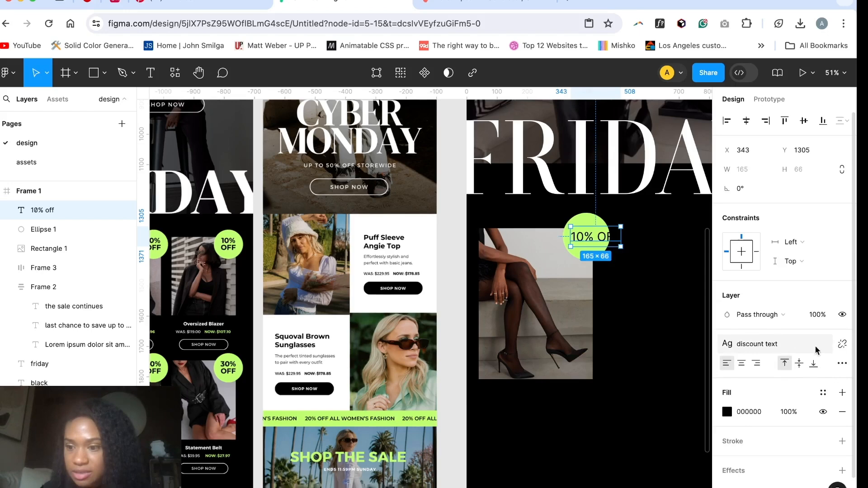
click(790, 349)
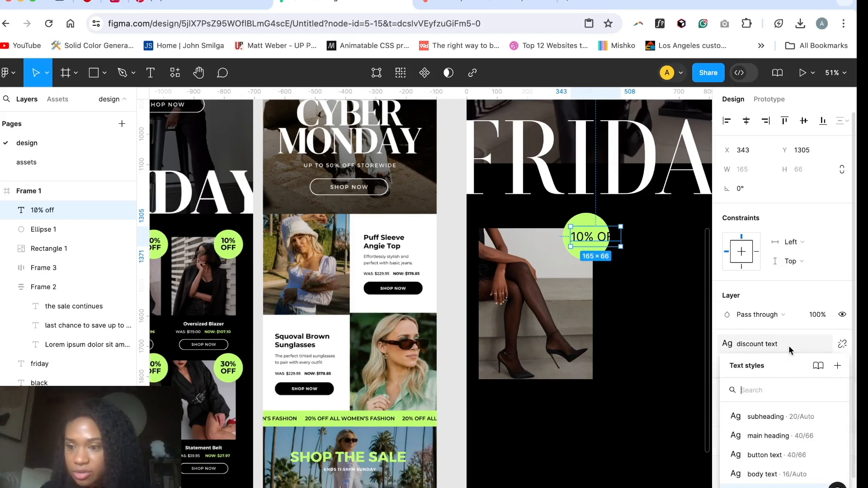
click(674, 457)
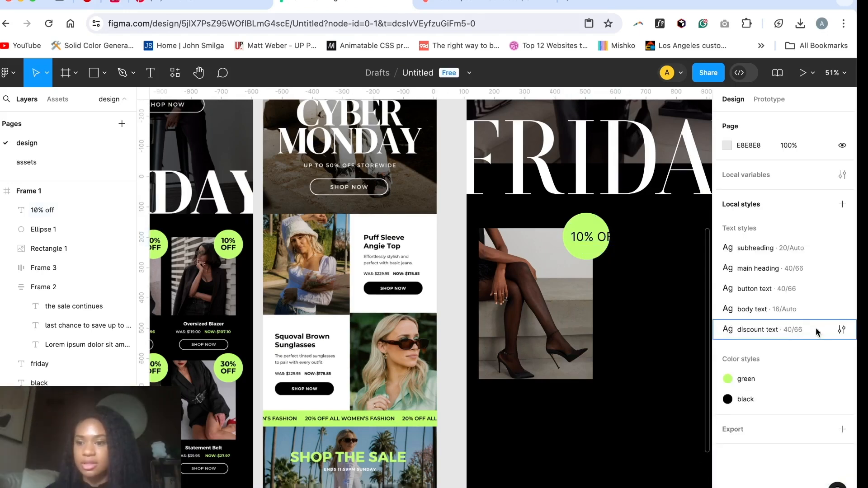
Step: Set the "discount text" style's weight to Semi Bold and break "10% OFF" into two centred lines
click(841, 330)
scroll(591, 202, down, 5)
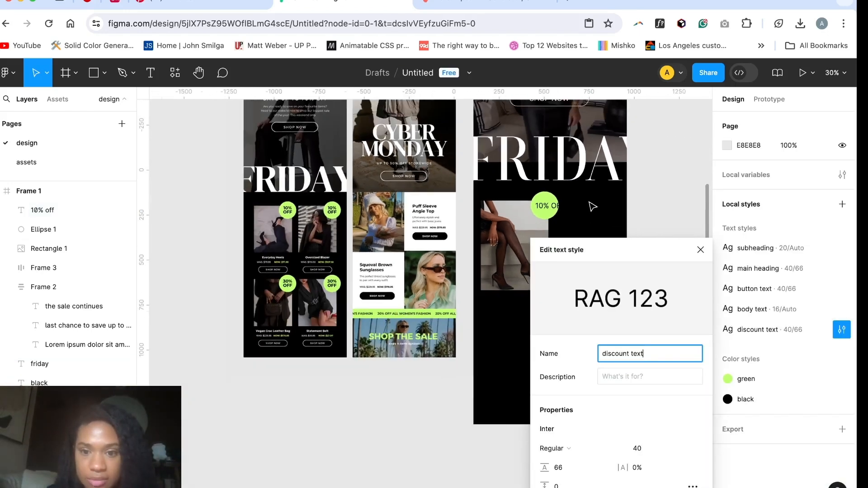
click(562, 449)
click(562, 461)
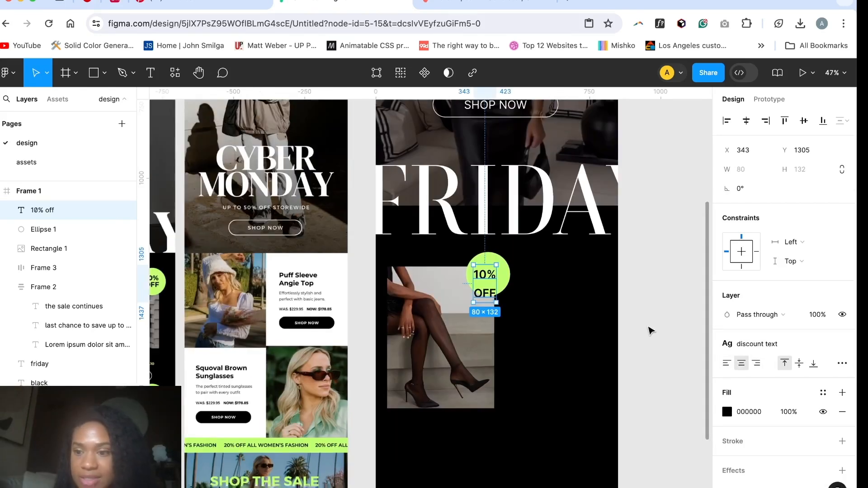
Step: Set the "discount text" style's font size to 36 with Auto line height
click(651, 331)
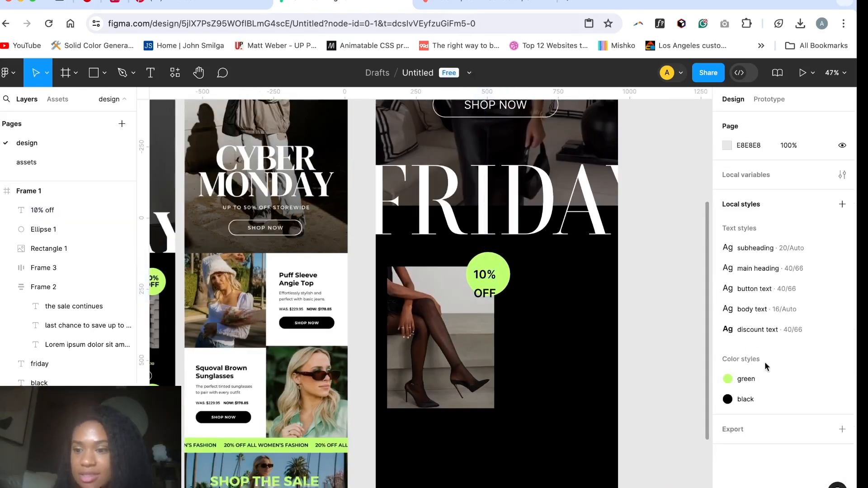
click(842, 330)
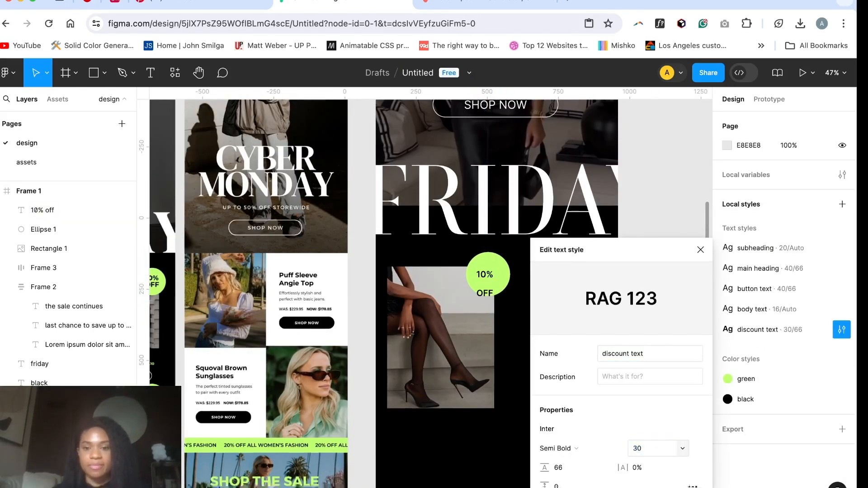
text(36)
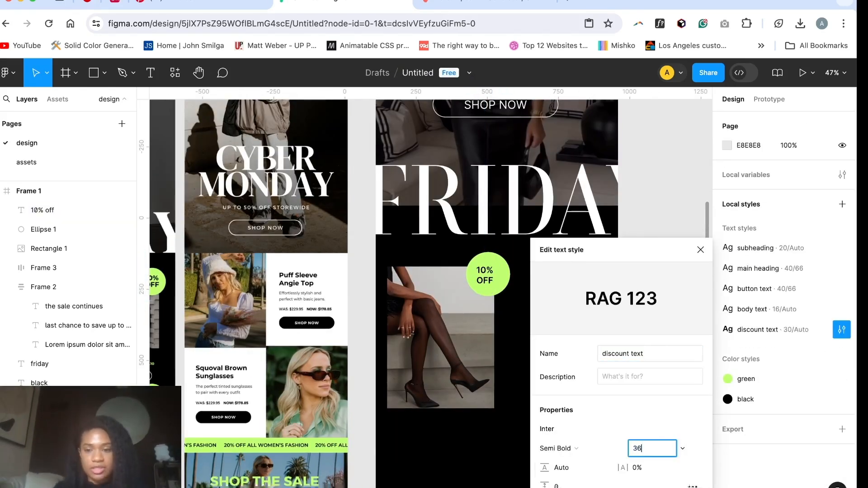
key(Return)
click(501, 304)
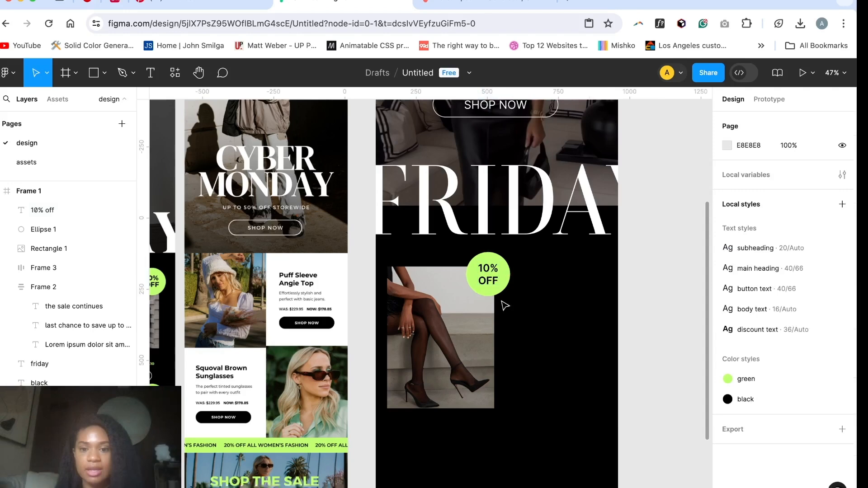
Step: Group the "10% OFF" text with its green circle and move the group to about X 338, Y 1277
scroll(500, 310, left, 2)
scroll(500, 310, left, 2)
scroll(499, 311, down, 2)
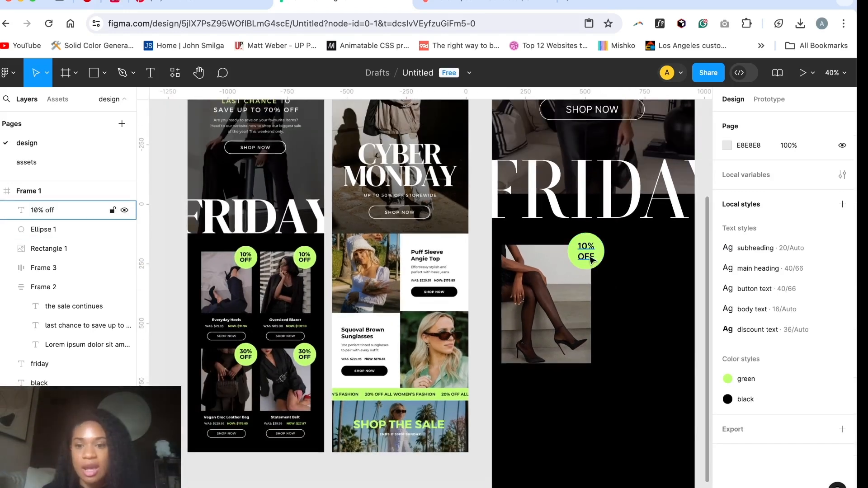
click(591, 259)
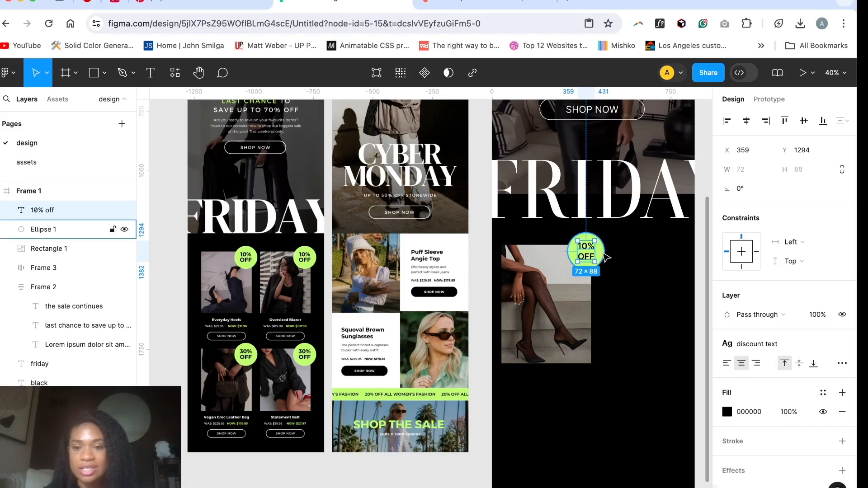
shift+click(603, 256)
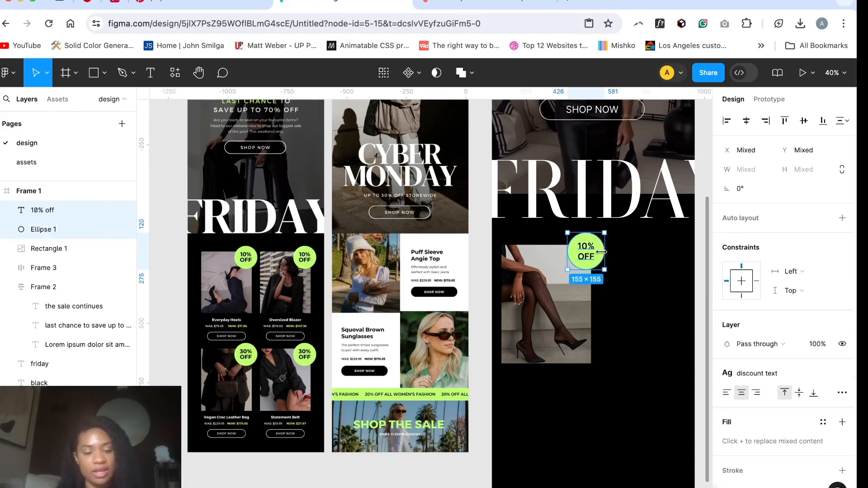
key(super+g)
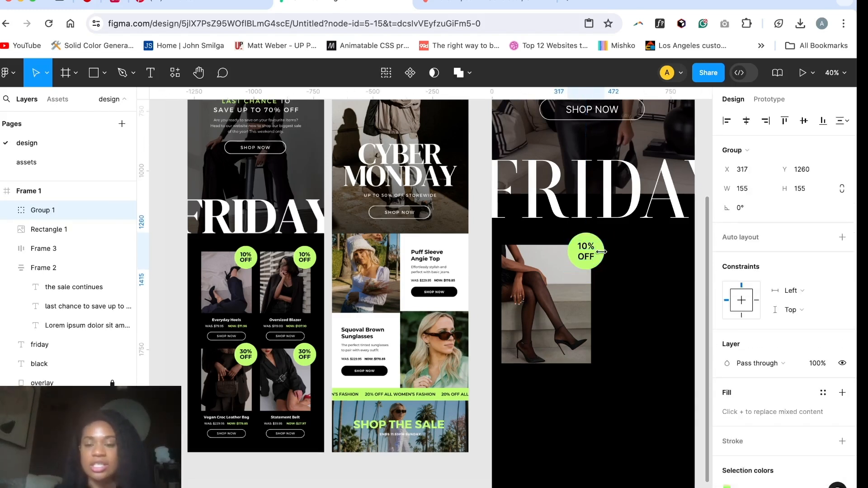
drag(588, 257, 590, 276)
Step: Add the text "Everyday heels" below the product photo and centre it under the photo, at about X 65, Y 1860
scroll(583, 414, down, 1)
scroll(583, 414, down, 3)
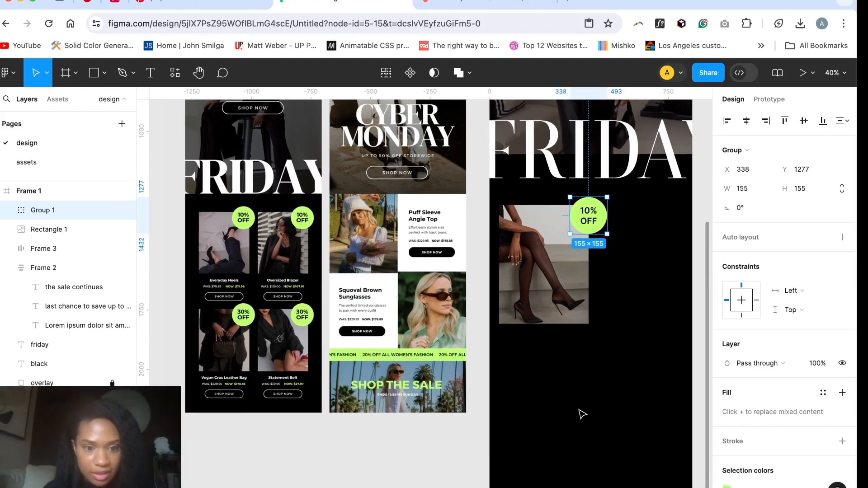
scroll(583, 415, up, 3)
key(t)
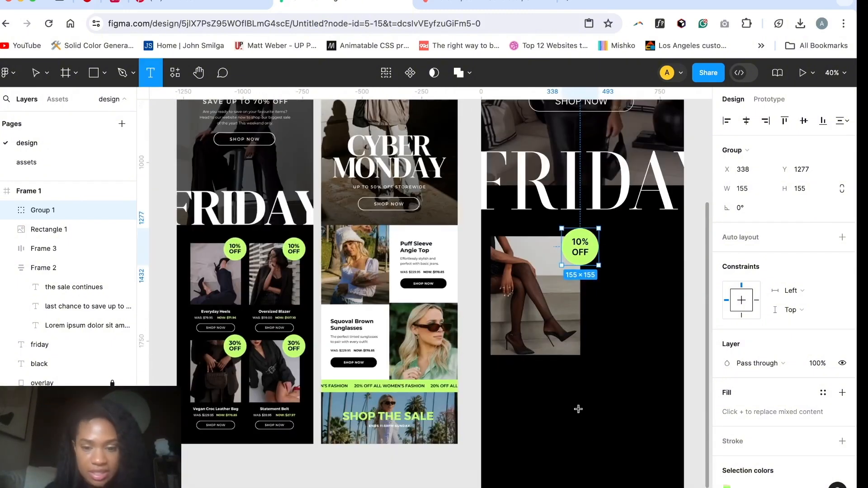
click(523, 371)
text(E)
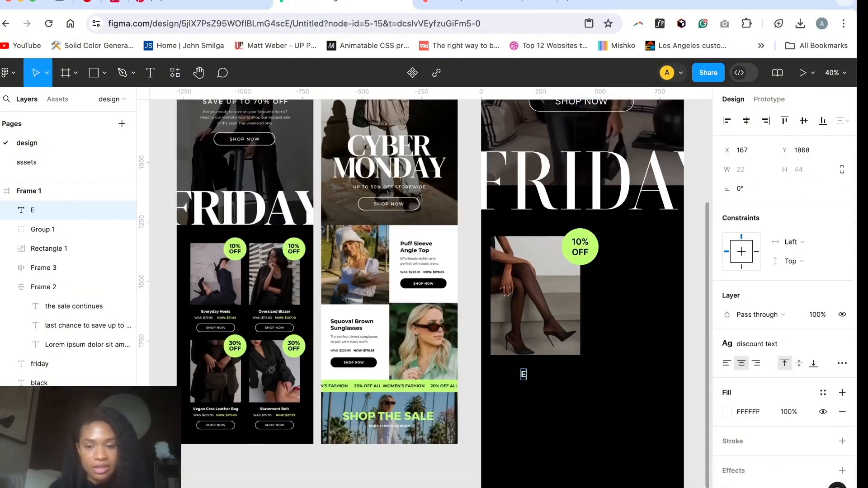
text(veryday heels)
key(Escape)
drag(535, 378, 546, 376)
Step: Detach the "discount text" style from the product name and set its letter case to as typed
scroll(766, 387, down, 1)
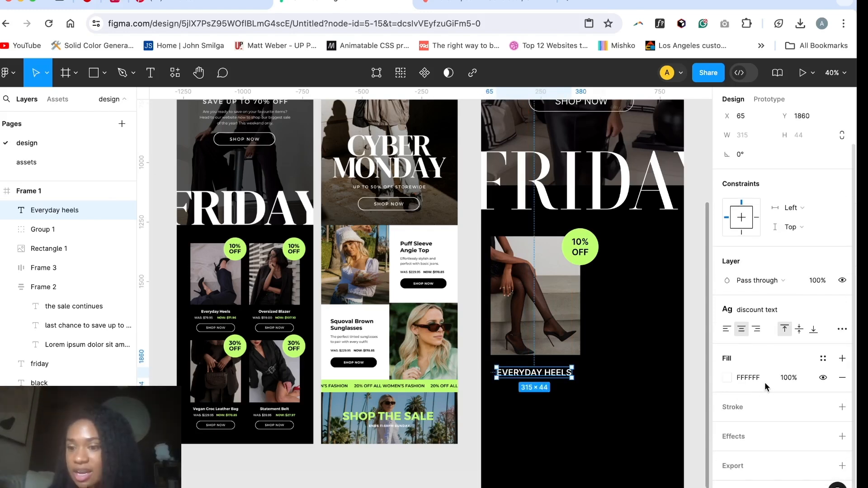
click(690, 384)
click(560, 375)
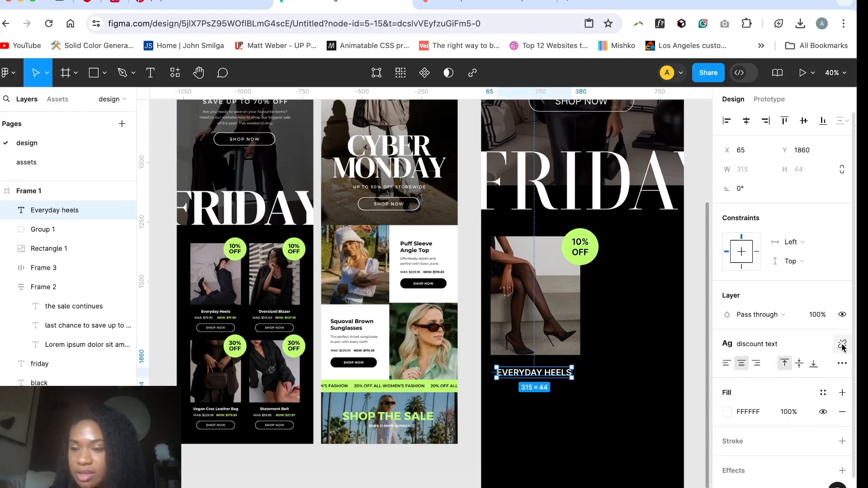
click(842, 345)
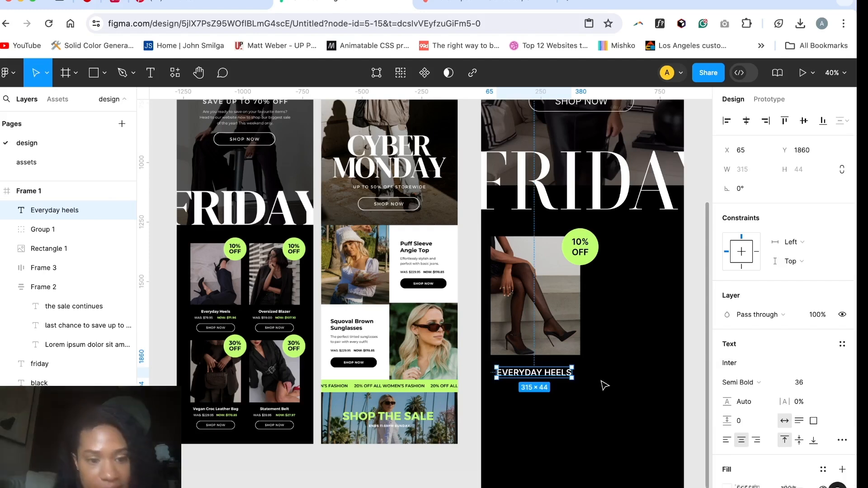
click(841, 441)
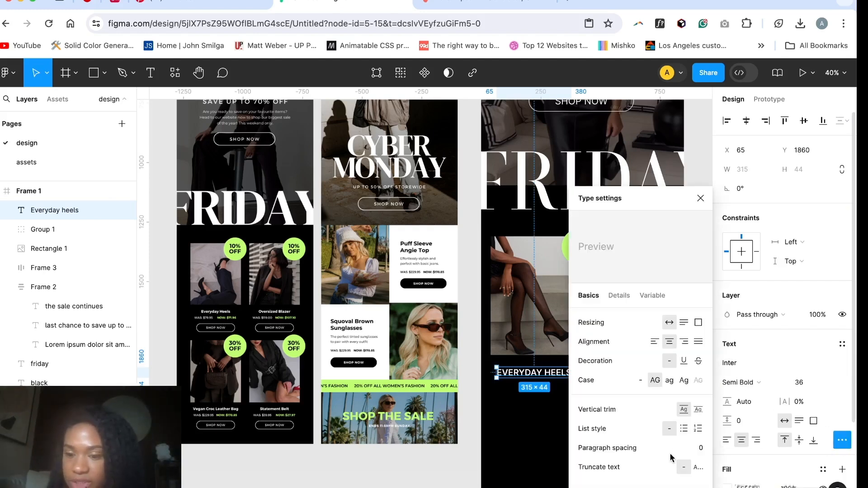
click(640, 380)
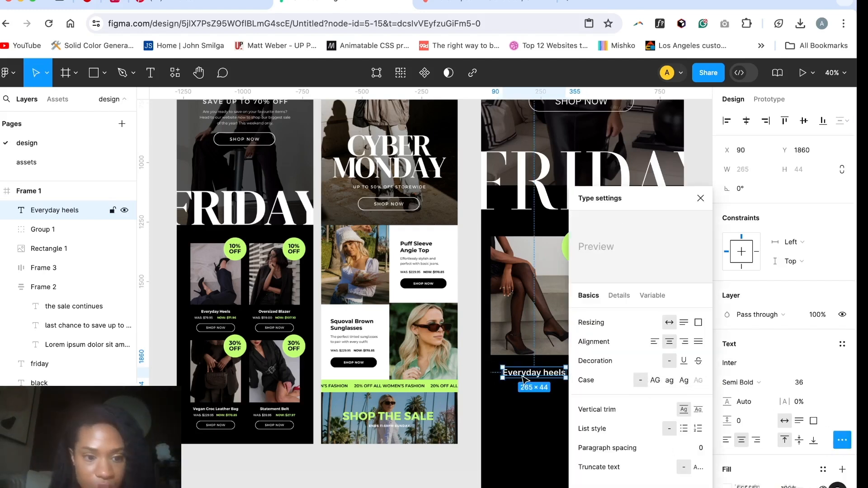
Step: Change the product name to "Everyday Heels" and set its font size to 32
double_click(523, 377)
click(547, 373)
key(BackSpace)
text(H)
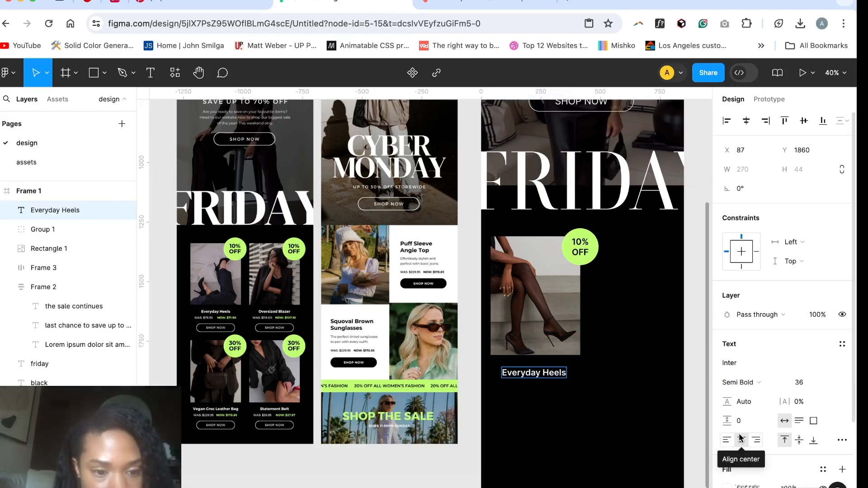
click(741, 439)
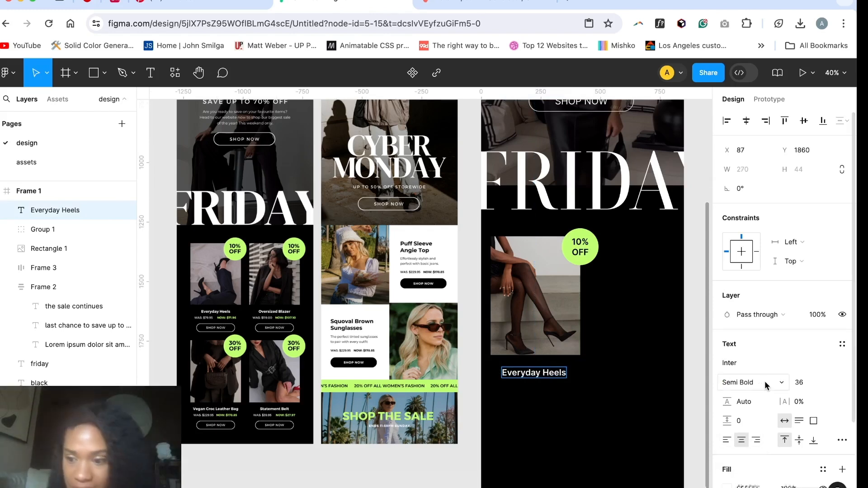
click(800, 382)
text(32)
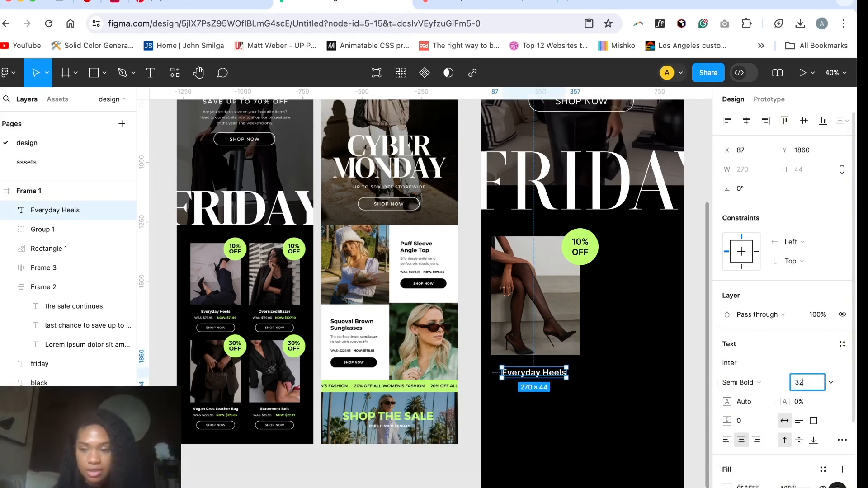
key(Return)
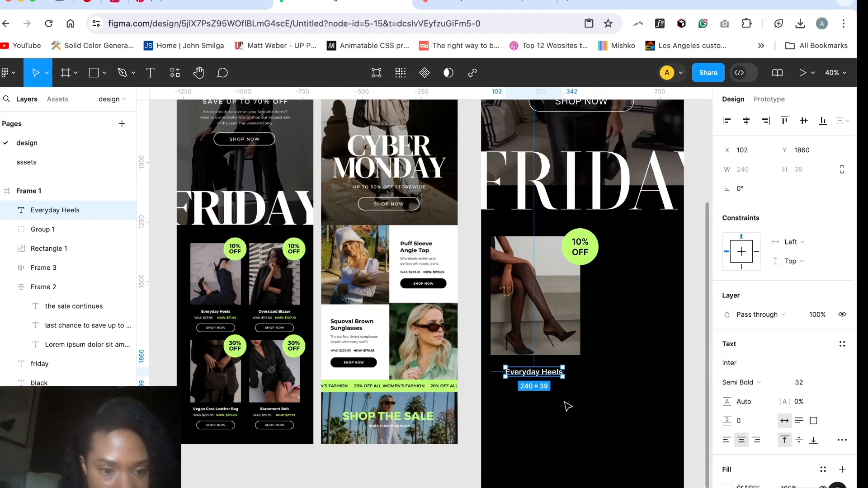
Step: Show the six-column layout grid on Frame 1
scroll(565, 405, down, 3)
click(516, 109)
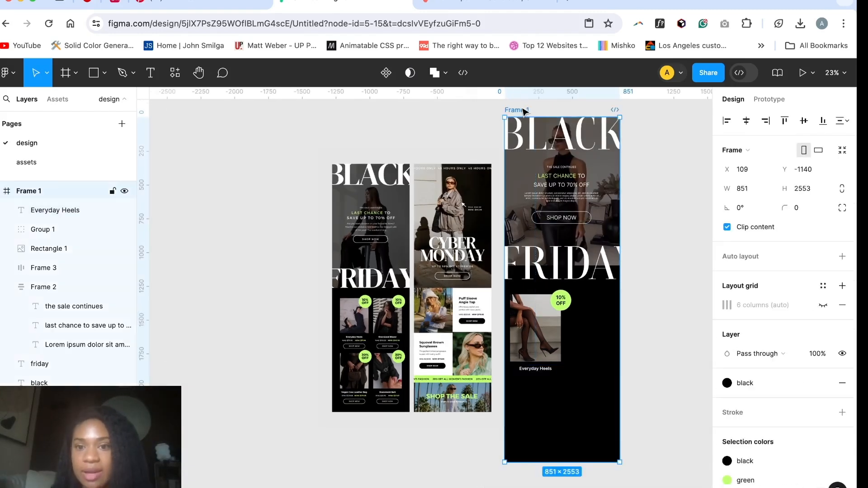
click(823, 305)
Step: Compare the product card's layout on the column grid with the product cards in the reference designs
scroll(565, 415, up, 4)
scroll(531, 407, down, 1)
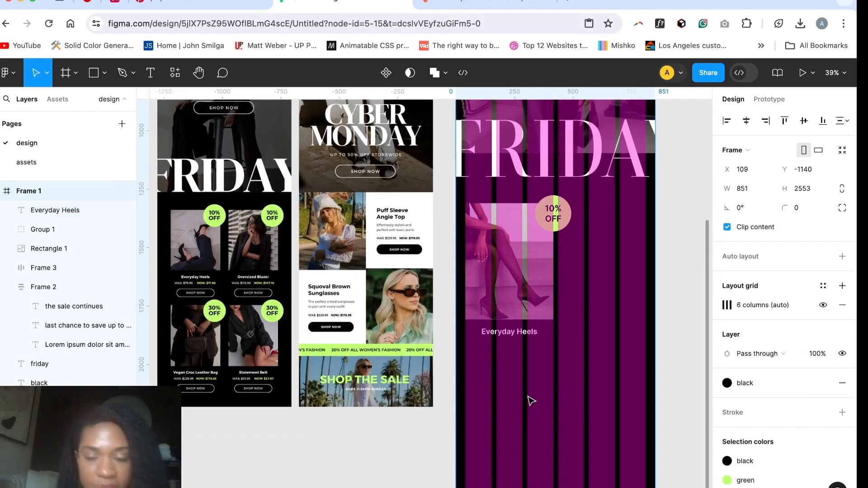
scroll(532, 401, up, 5)
scroll(531, 401, down, 6)
scroll(497, 344, left, 1)
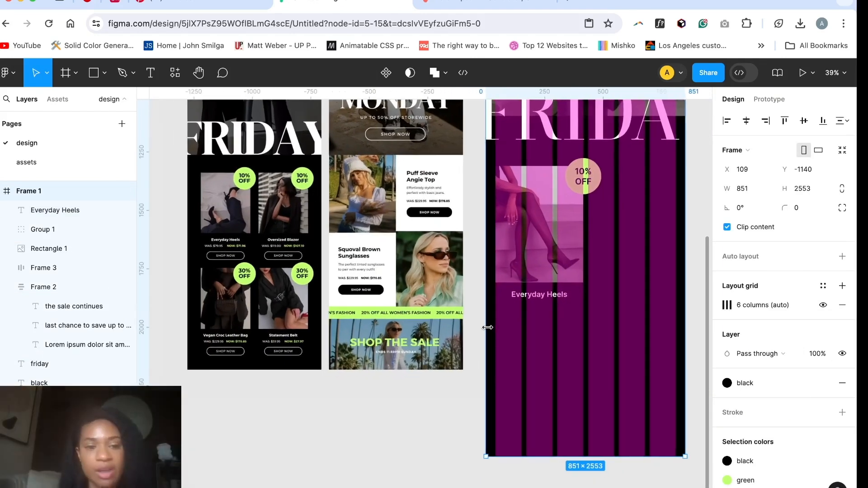
scroll(490, 330, up, 1)
scroll(490, 330, right, 1)
scroll(491, 333, up, 5)
scroll(492, 334, left, 2)
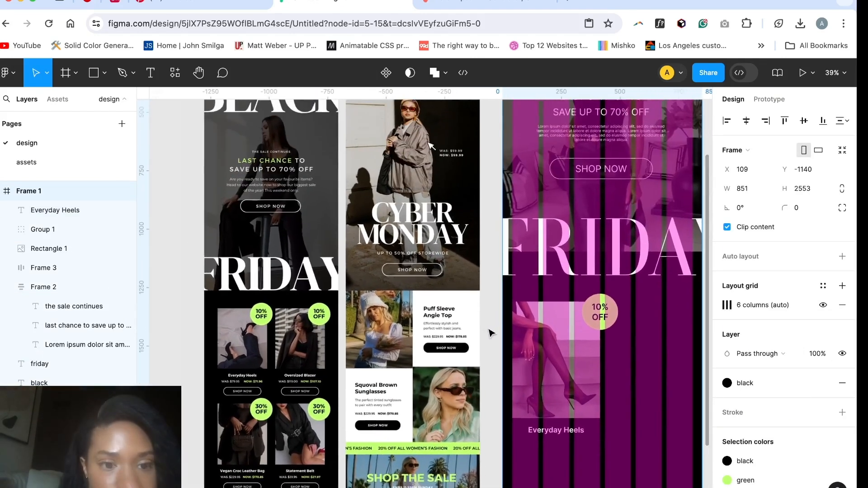
scroll(490, 333, down, 3)
scroll(490, 333, right, 3)
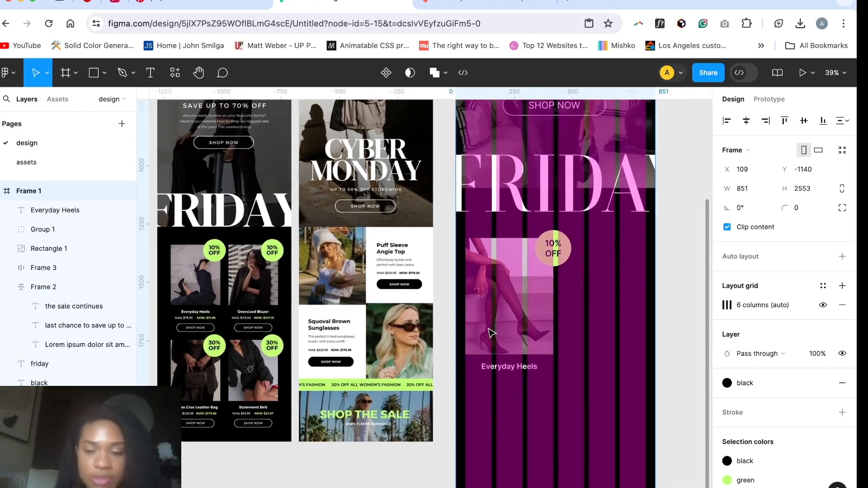
Step: Add the text "Was $79.95" below the "Everyday Heels" product name
scroll(508, 397, up, 5)
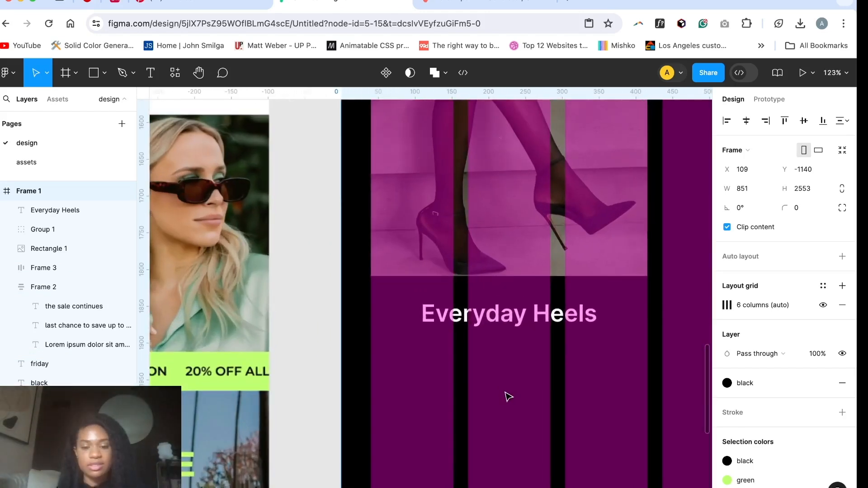
key(t)
click(427, 368)
text(was)
key(BackSpace)
key(BackSpace)
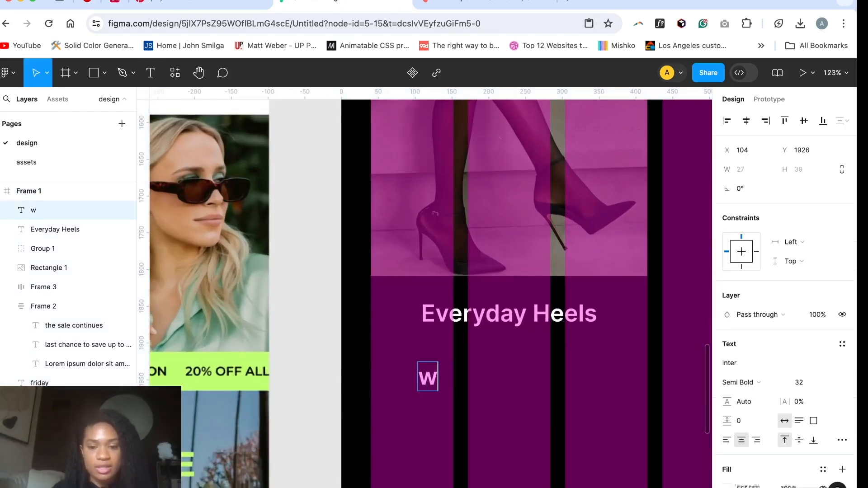
key(BackSpace)
text(Was)
scroll(374, 329, down, 5)
scroll(374, 327, left, 2)
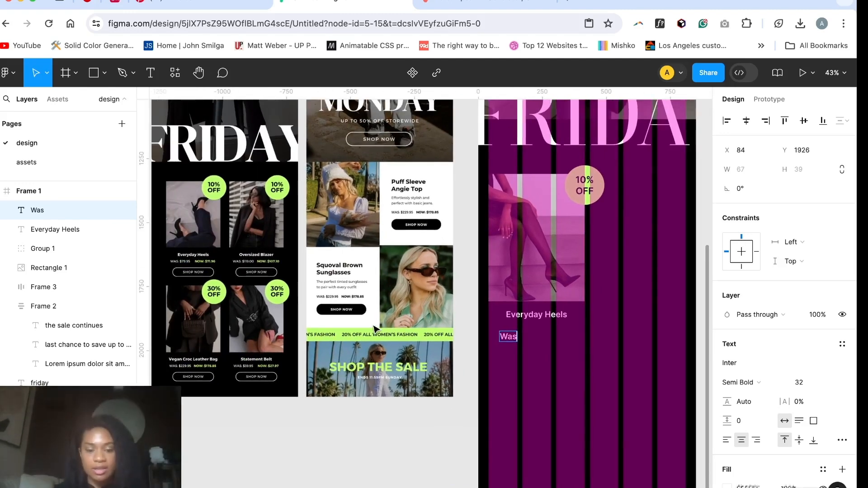
text(&79.95)
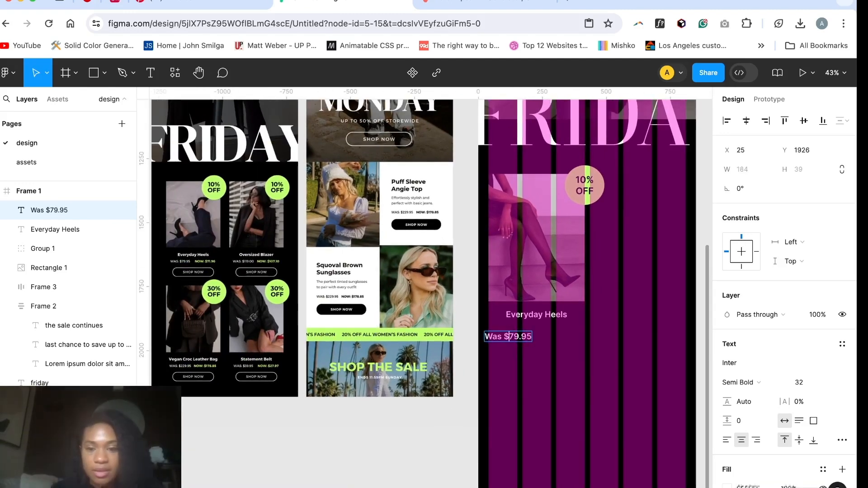
key(Escape)
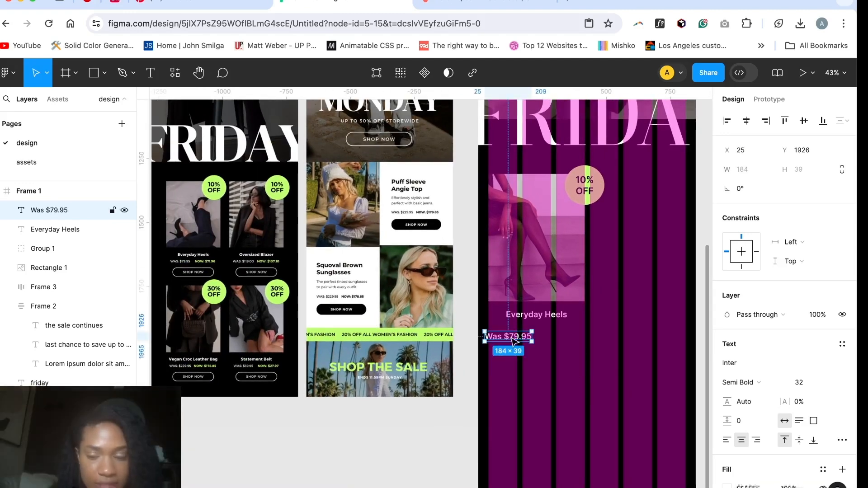
Step: Duplicate the "Was $79.95" text to the right of the original and shift the original to the photo's left edge
key(super+d)
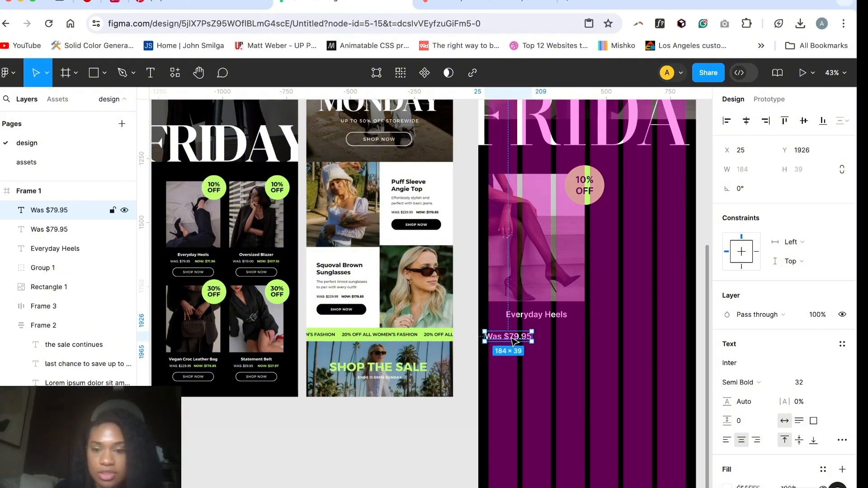
drag(512, 342, 574, 341)
click(515, 339)
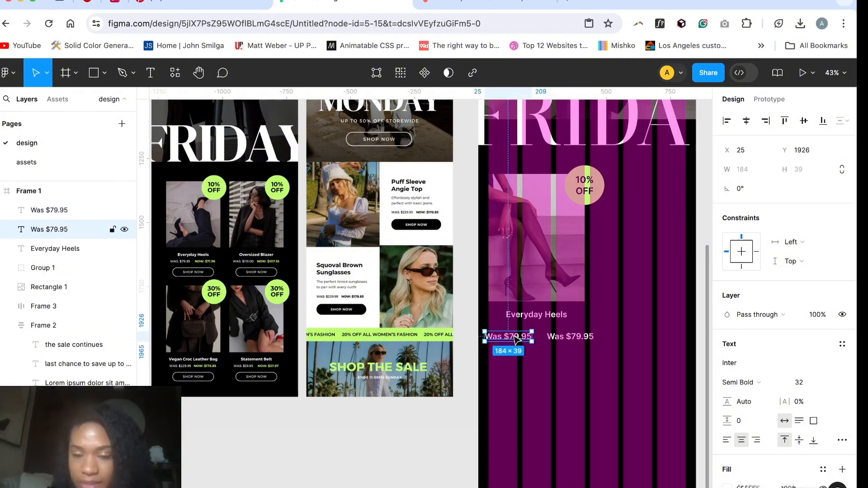
key(Right)
key(Right)
key(Right)
key(Right)
key(Right)
key(Right)
key(Right)
key(Right)
key(Right)
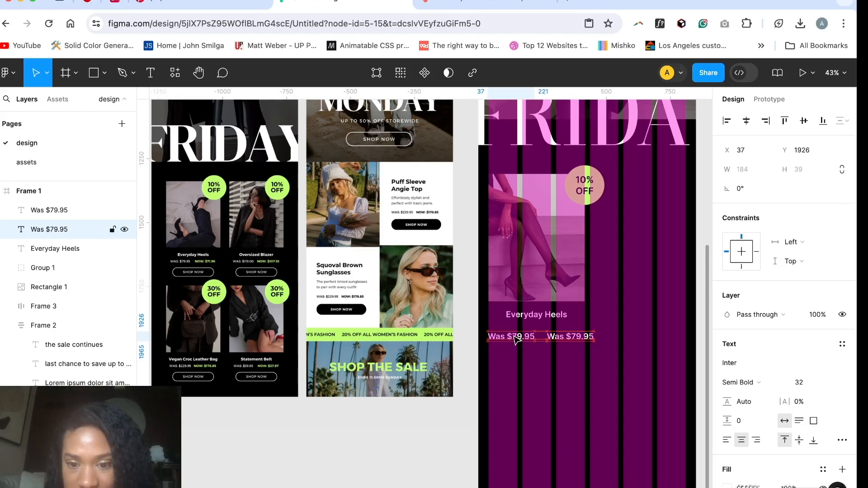
Step: Nudge the duplicated price closer to the original, ending near the photo's right edge at X 235
click(564, 341)
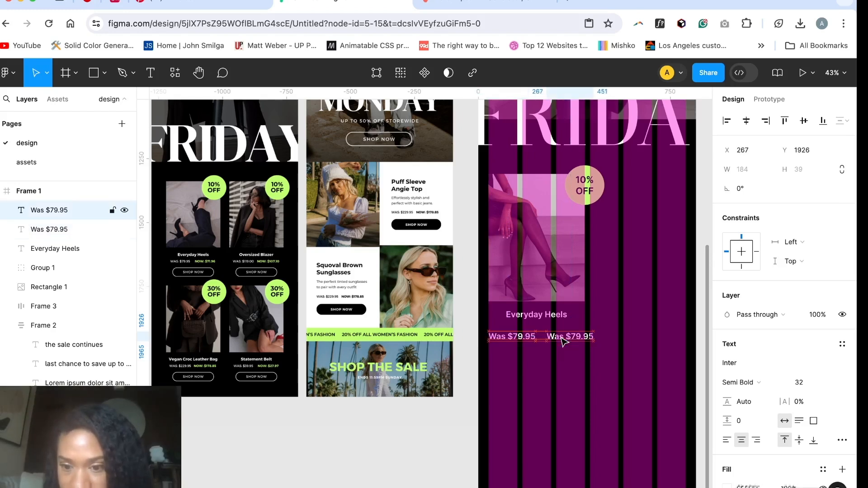
key(shift+Left)
key(shift+Left)
key(shift+Left)
key(Left)
key(Left)
key(Left)
click(564, 341)
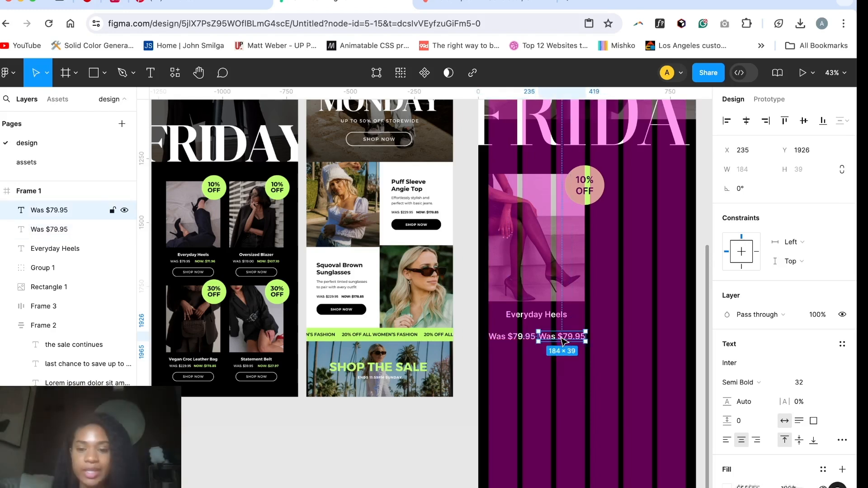
Step: Set the font size of both prices to 28 and align them with the photo's left and right edges
shift+click(534, 342)
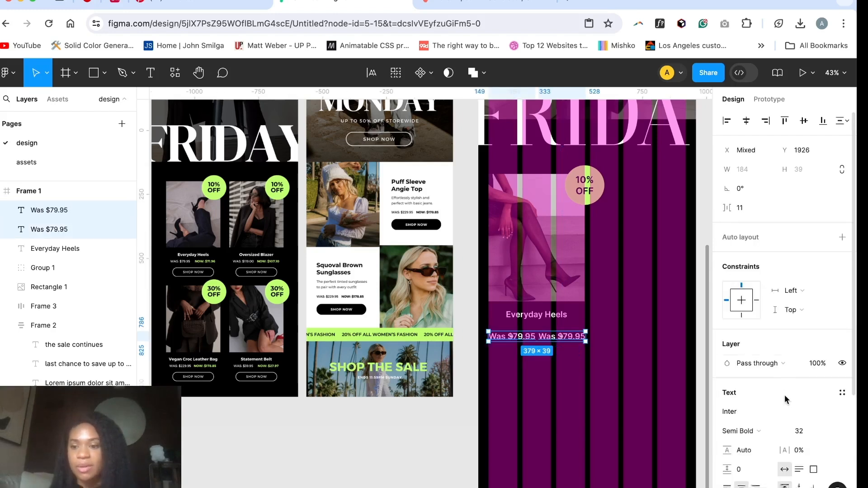
click(811, 435)
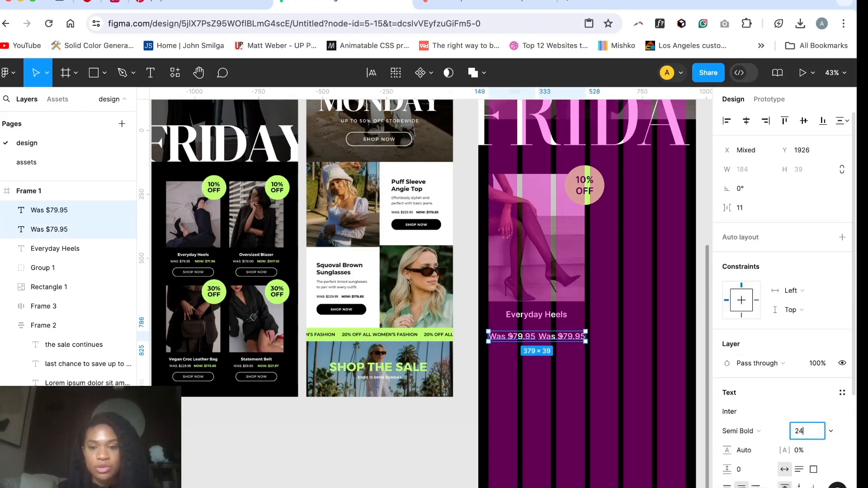
key(Return)
drag(511, 341, 508, 341)
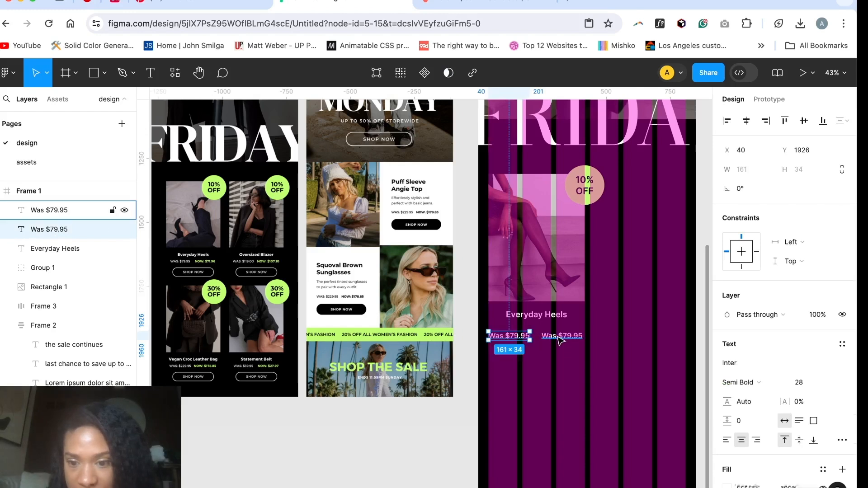
click(560, 338)
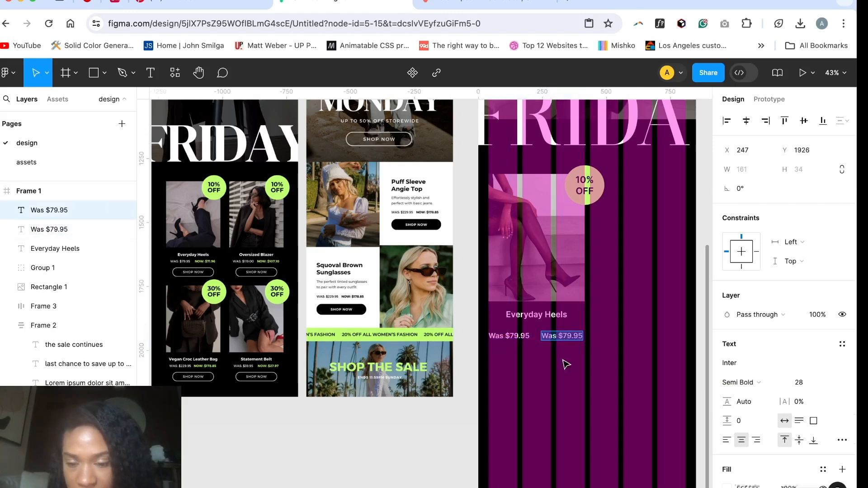
click(624, 400)
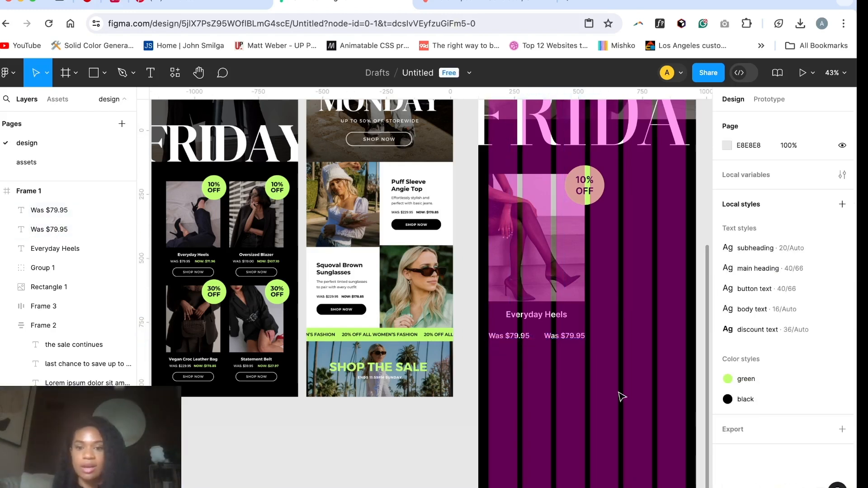
Step: Apply the green colour style to the right-hand price text
click(561, 338)
scroll(787, 398, down, 3)
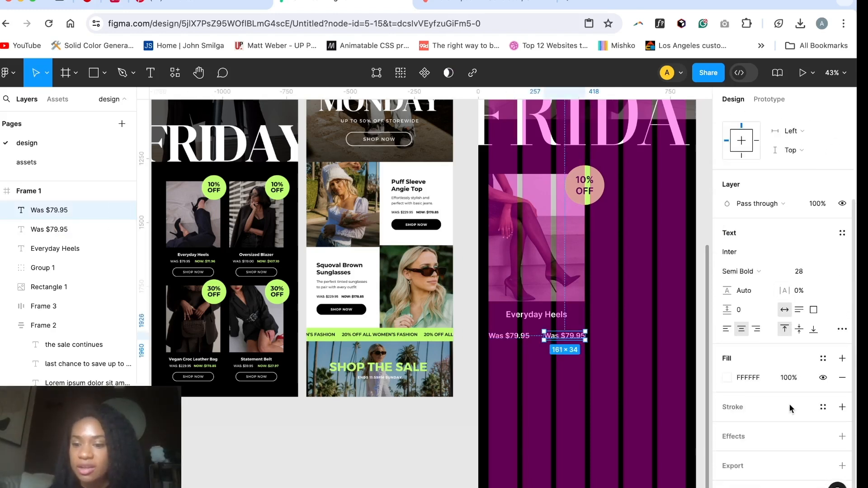
click(726, 382)
click(633, 163)
click(587, 247)
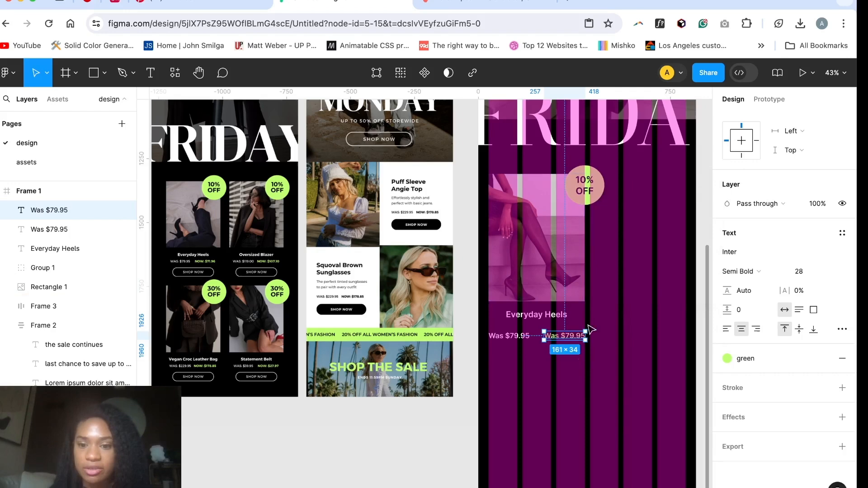
click(578, 391)
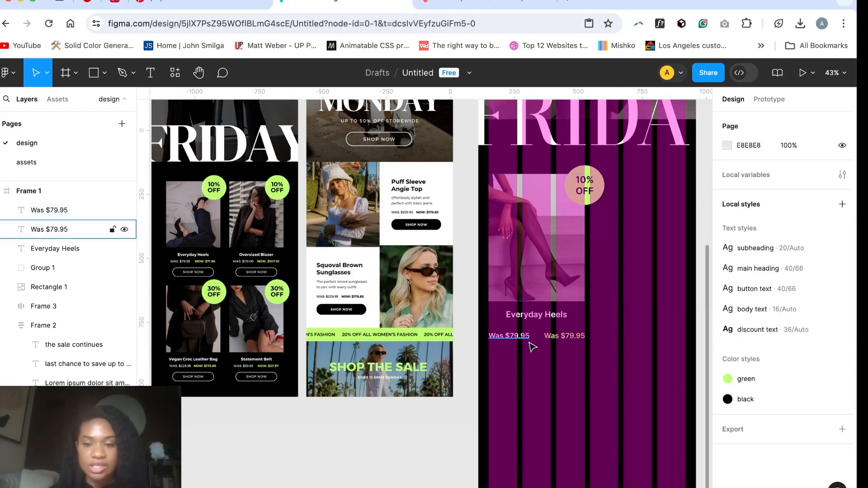
Step: Group the two prices in a centre-aligned horizontal auto layout and move it up to Y 1910, closer to the product name
click(516, 339)
shift+click(558, 338)
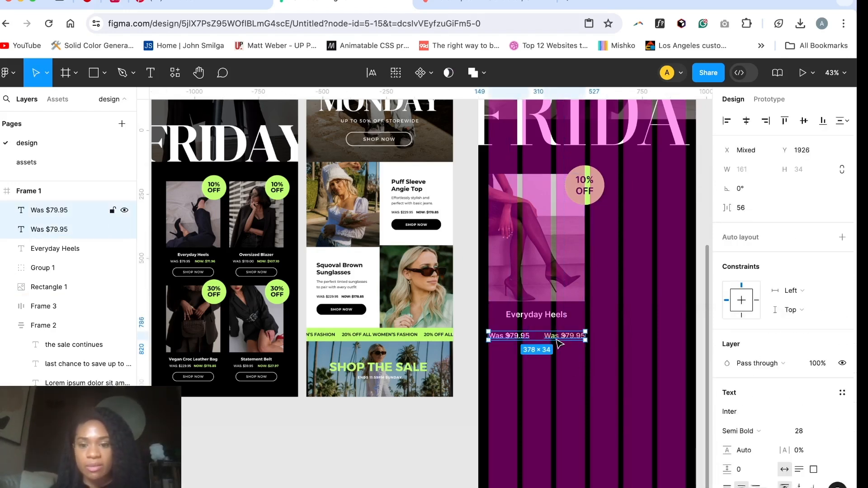
key(shift+a)
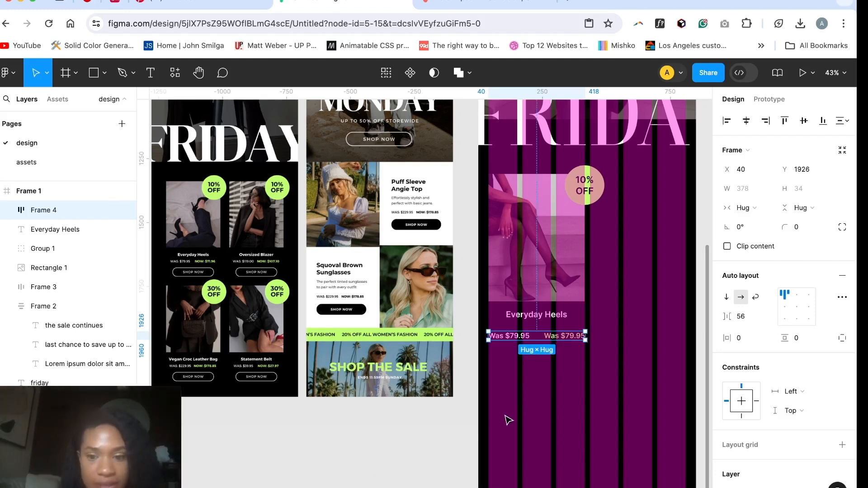
click(532, 373)
click(536, 336)
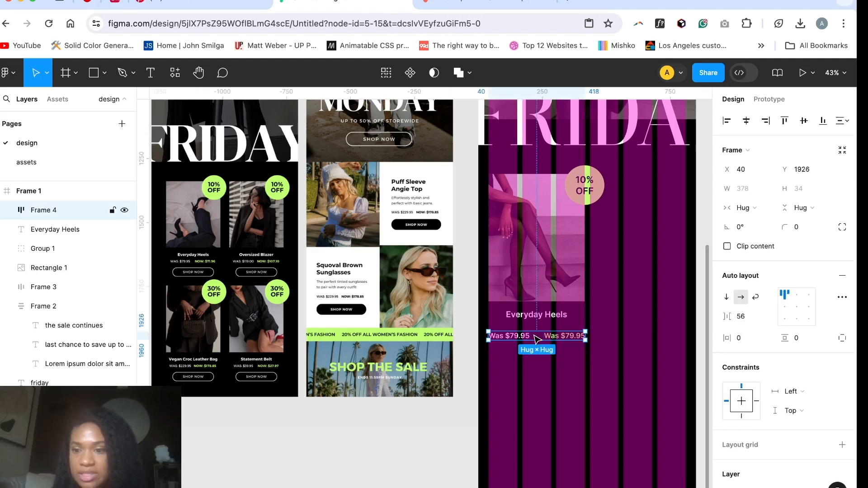
click(796, 309)
drag(537, 336, 541, 338)
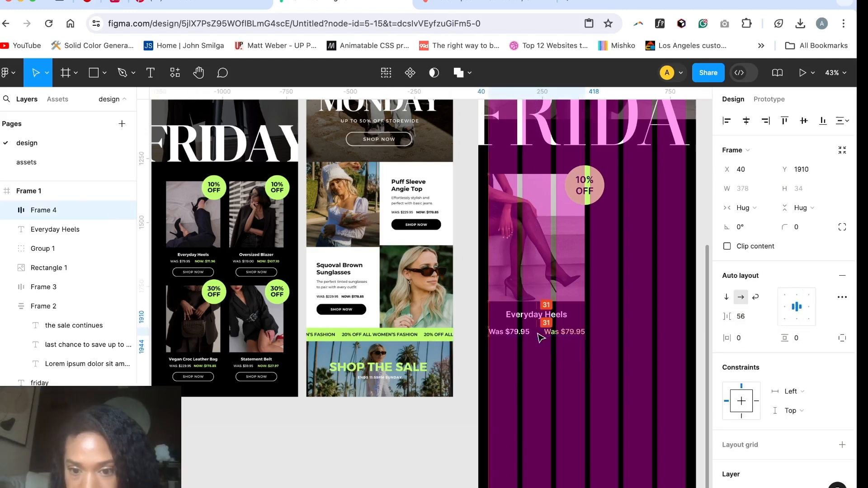
click(535, 374)
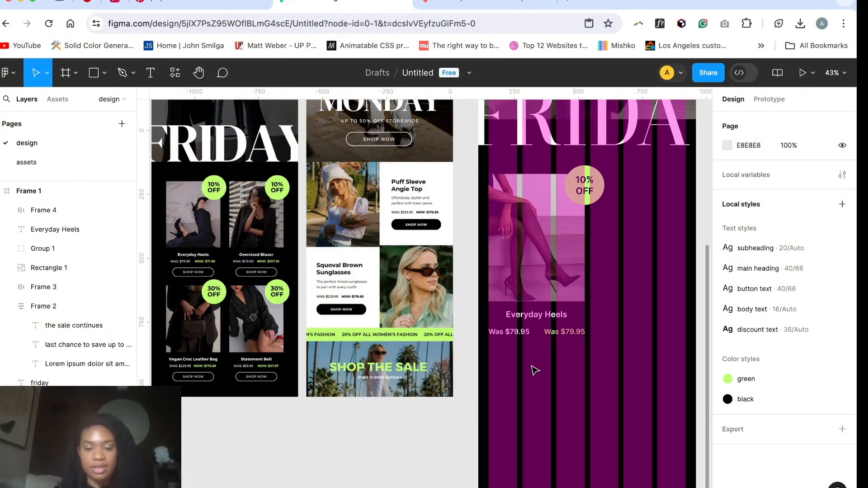
Step: Add a "shop now" text below the prices, apply the "button text" style and position it roughly centred beneath them
key(t)
click(523, 350)
text(shop)
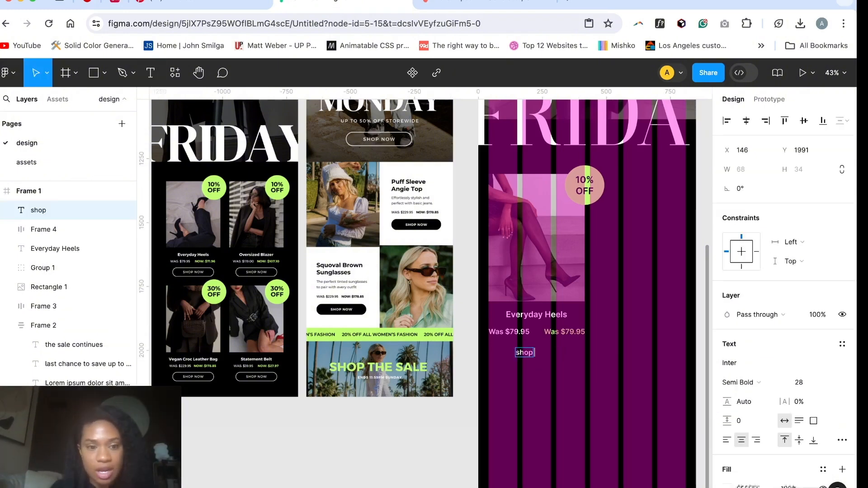
text( now)
key(Escape)
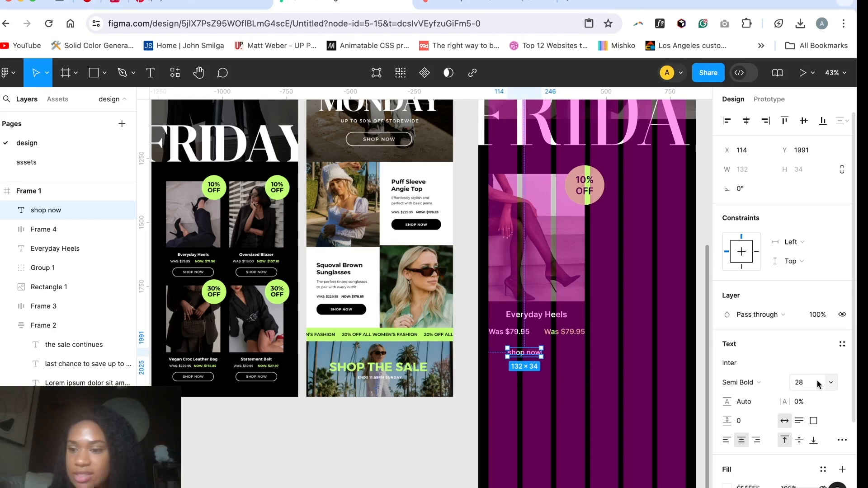
click(841, 344)
click(766, 455)
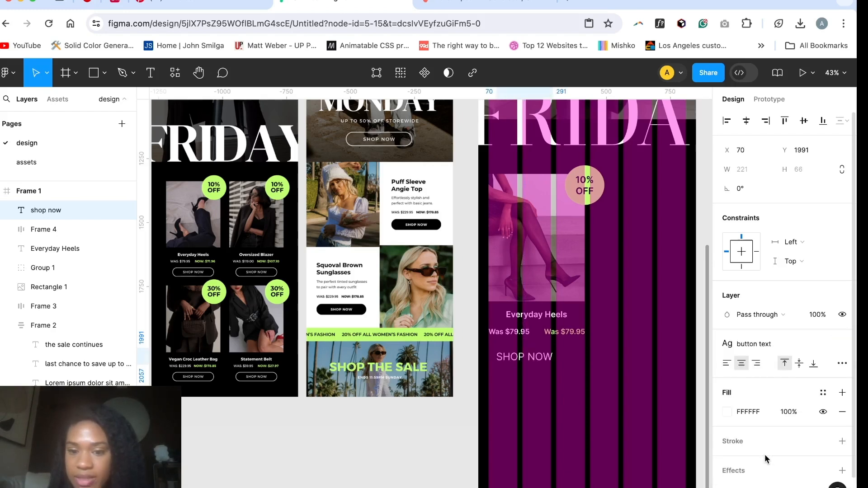
drag(527, 358, 539, 359)
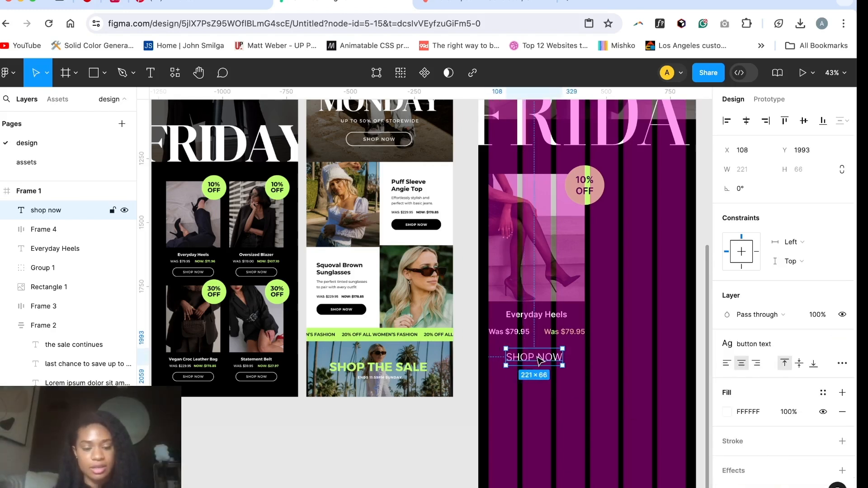
Step: Wrap the shop now text in an auto layout with horizontal padding 60 and vertical padding 8
key(shift+a)
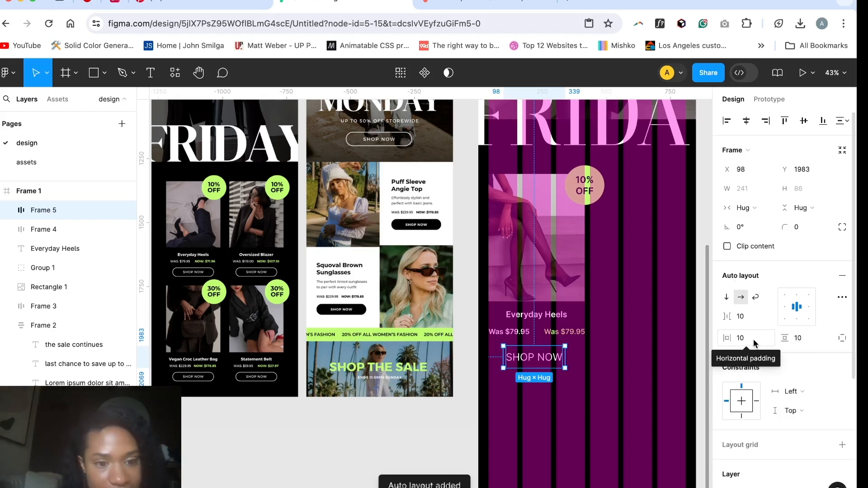
click(806, 343)
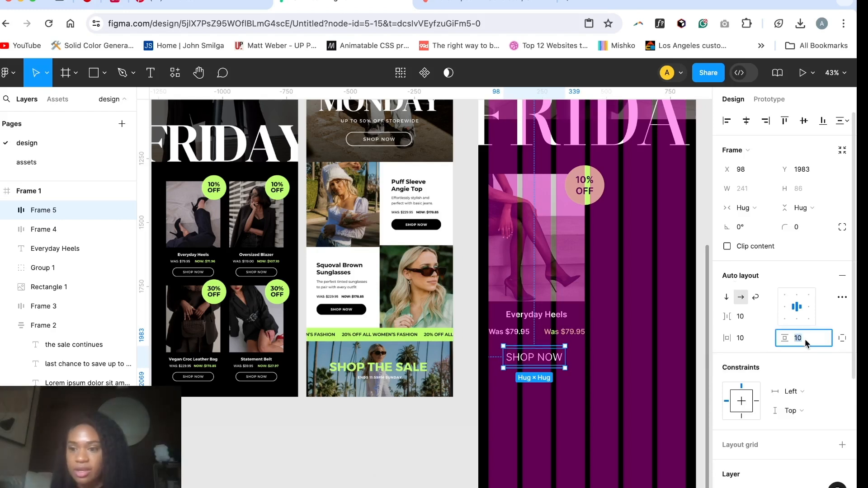
click(751, 342)
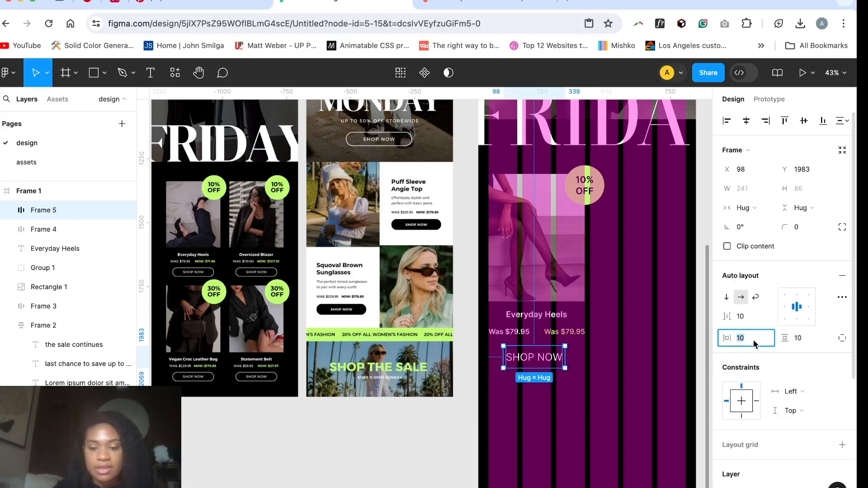
key(BackSpace)
text(60)
key(Return)
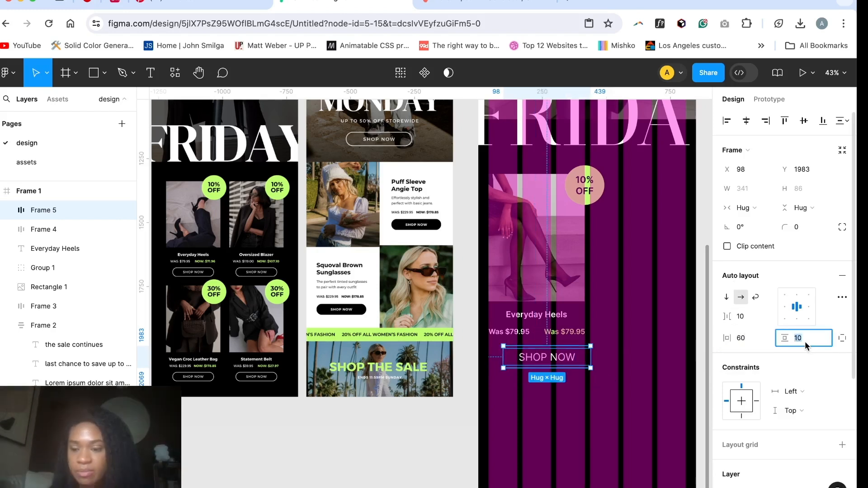
text(8)
key(Return)
Step: Add a white (FFFFFF) inside stroke of width 2 to the shop now frame below the prices
scroll(800, 362, down, 3)
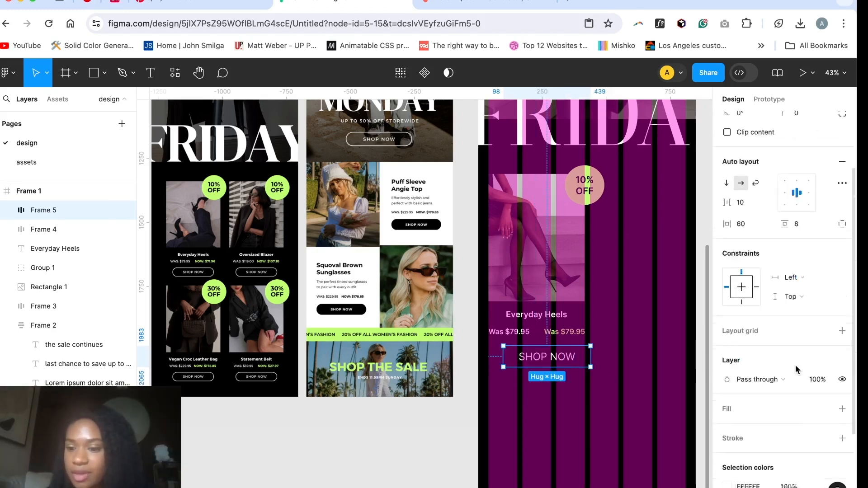
scroll(797, 369, down, 2)
click(842, 359)
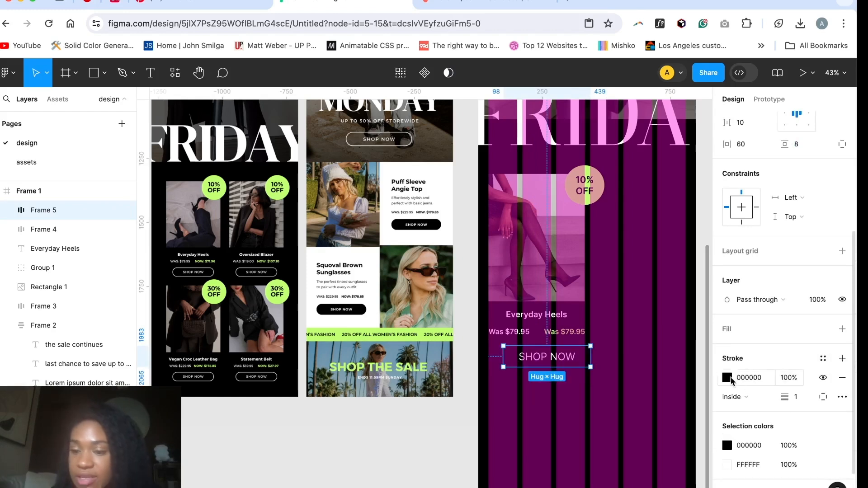
click(728, 378)
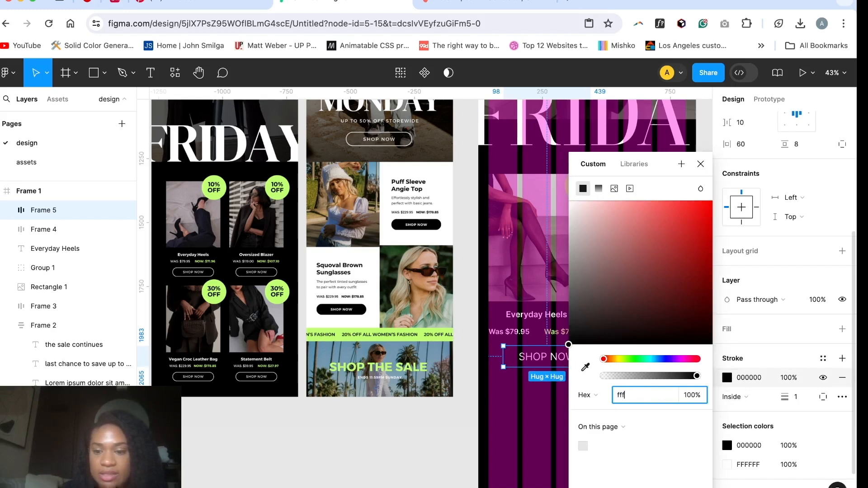
key(Return)
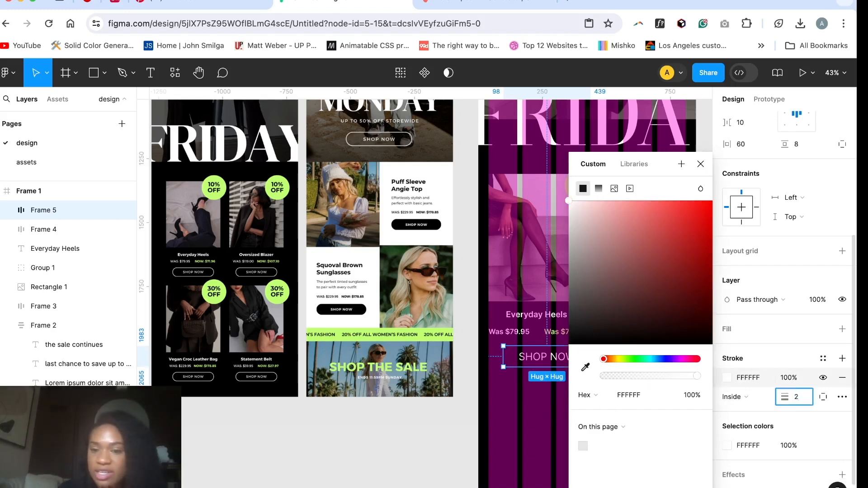
click(526, 410)
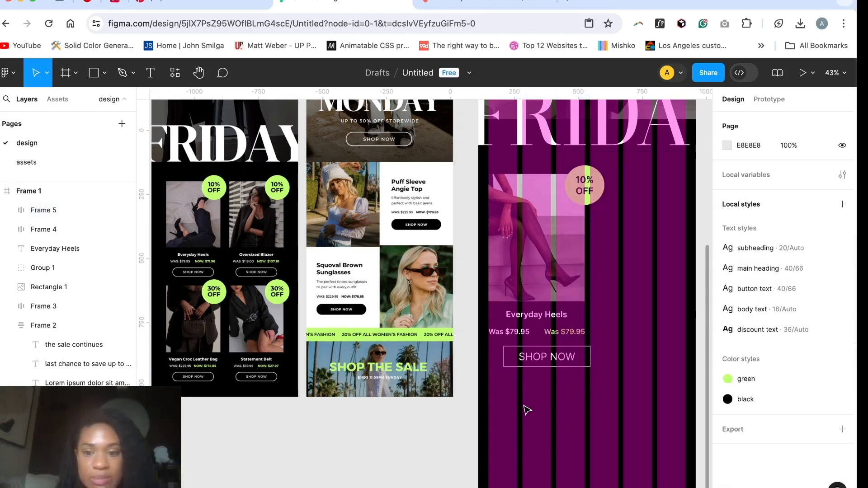
Step: Set the shop now button's corner radius to 50 and centre it below the prices at X 58, Y 1975
click(588, 359)
click(801, 228)
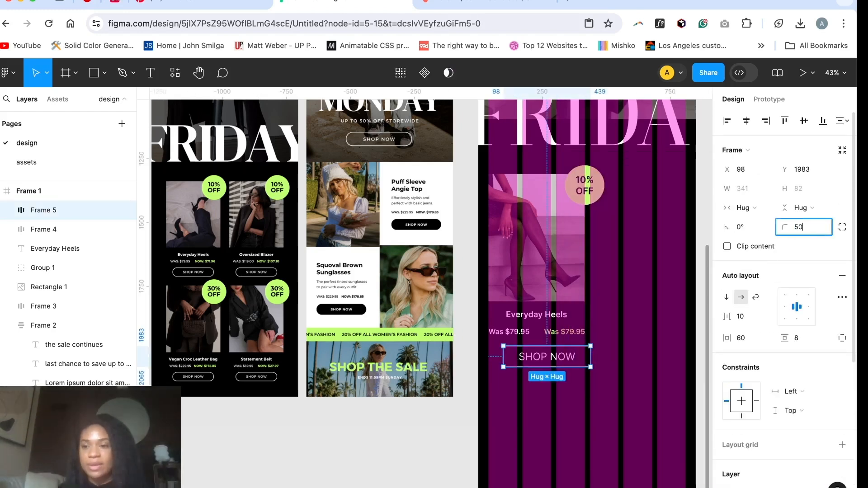
click(610, 400)
click(538, 358)
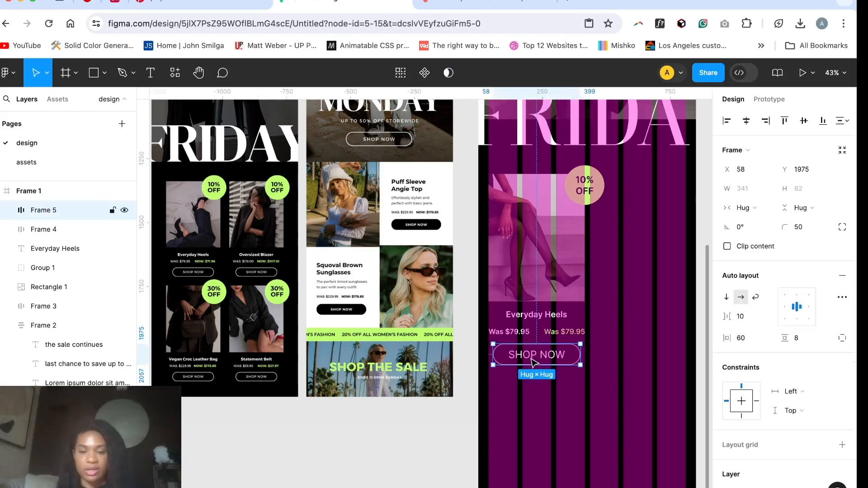
Step: Combine the Everyday Heels name, the price row and the shop now button in a vertical auto layout
shift+click(545, 318)
shift+click(520, 335)
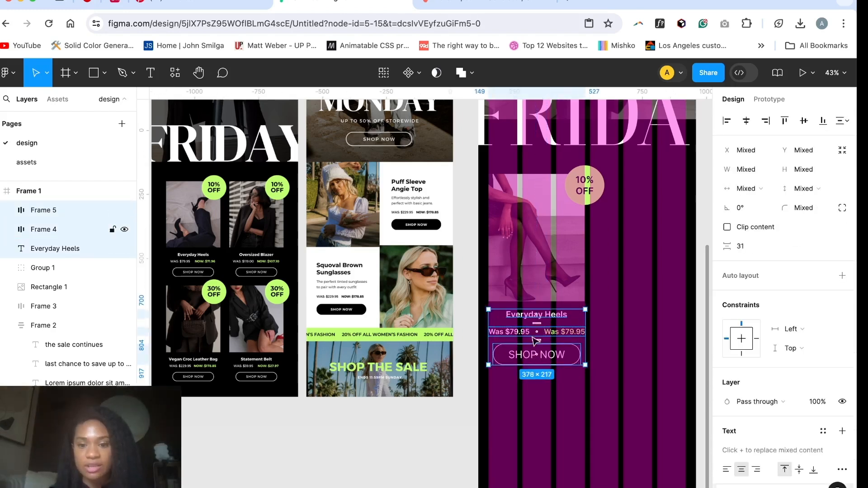
key(shift+a)
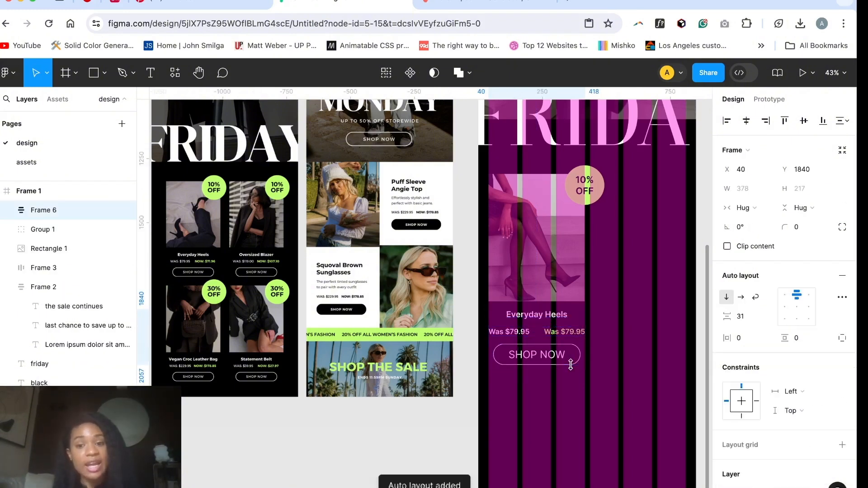
Step: Try reducing the vertical gap of the product text stack to 27
click(741, 316)
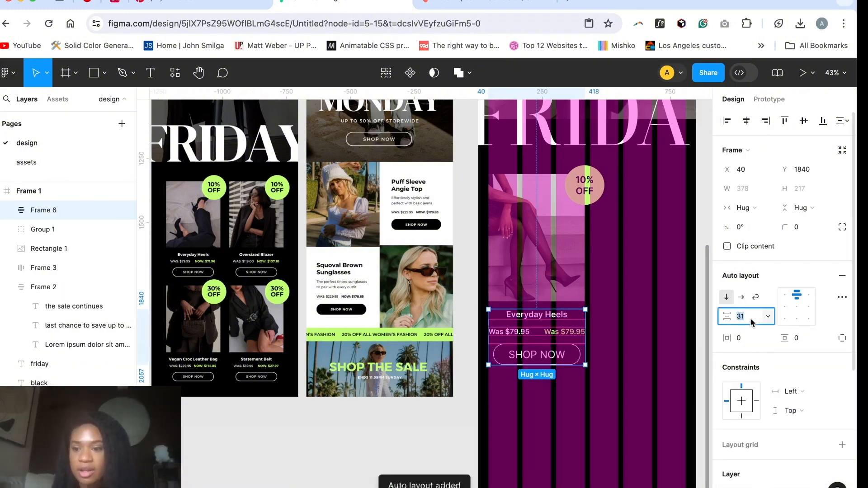
key(Down)
key(Down)
key(Down)
key(Down)
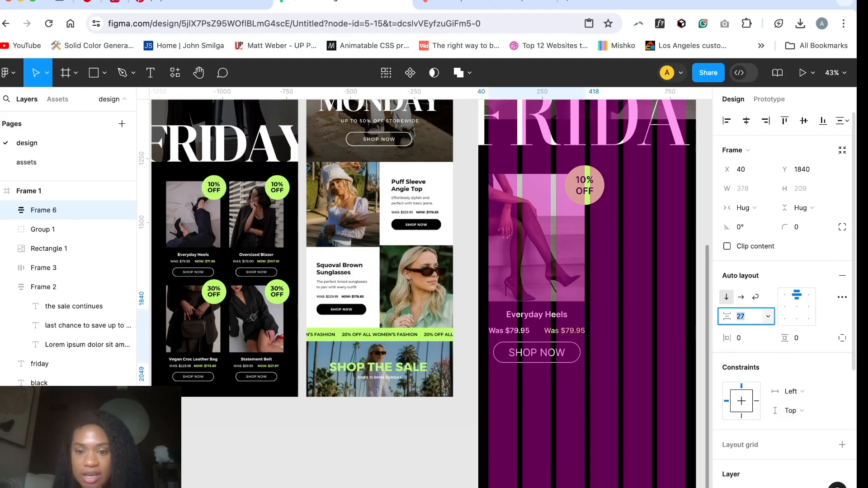
key(Up)
key(Up)
key(Up)
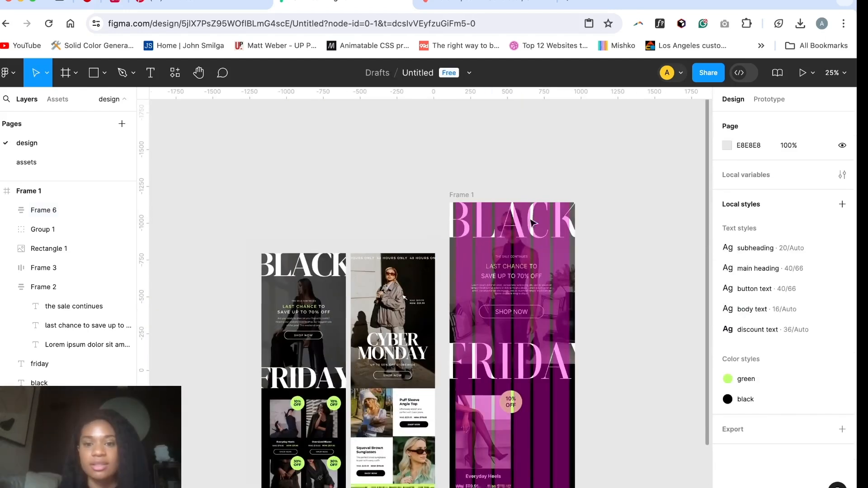
Step: Hide the email frame's column grid, then detach the card's shop now text from its text style and set its font size to 32
click(468, 197)
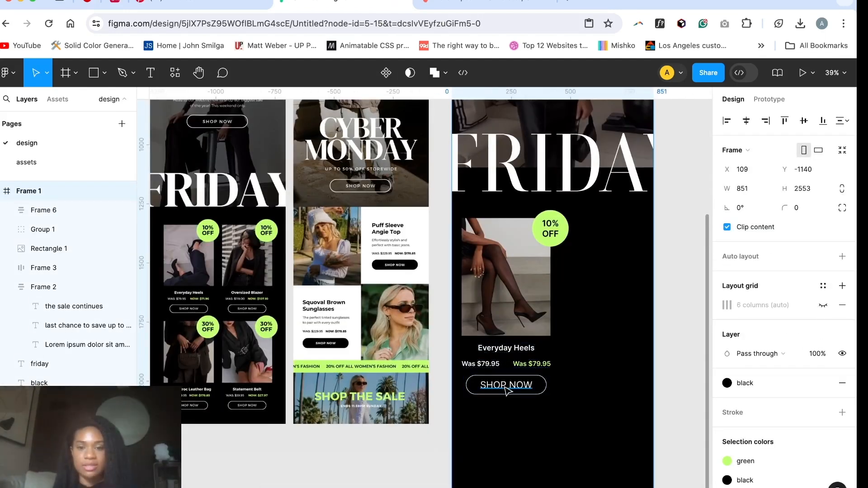
super+click(505, 388)
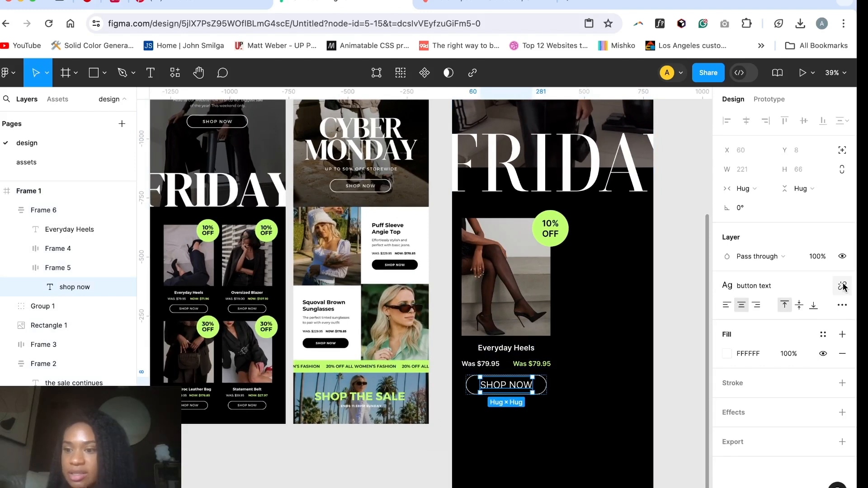
click(842, 287)
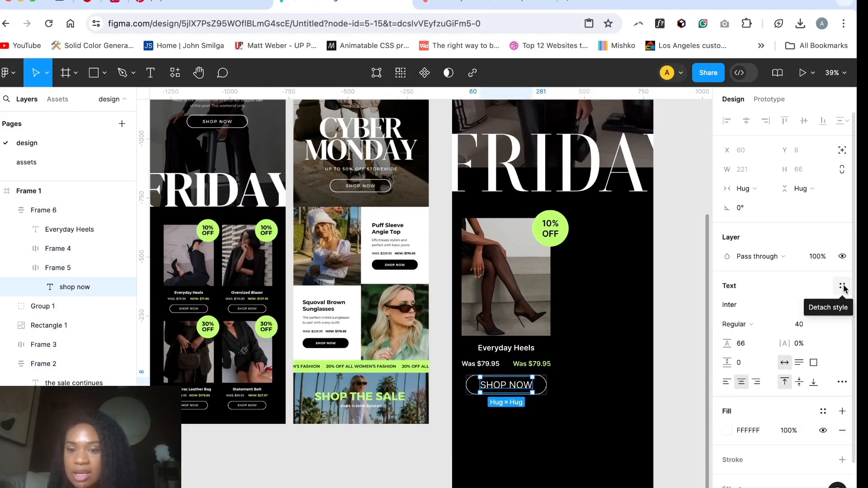
click(811, 326)
text(32)
key(Return)
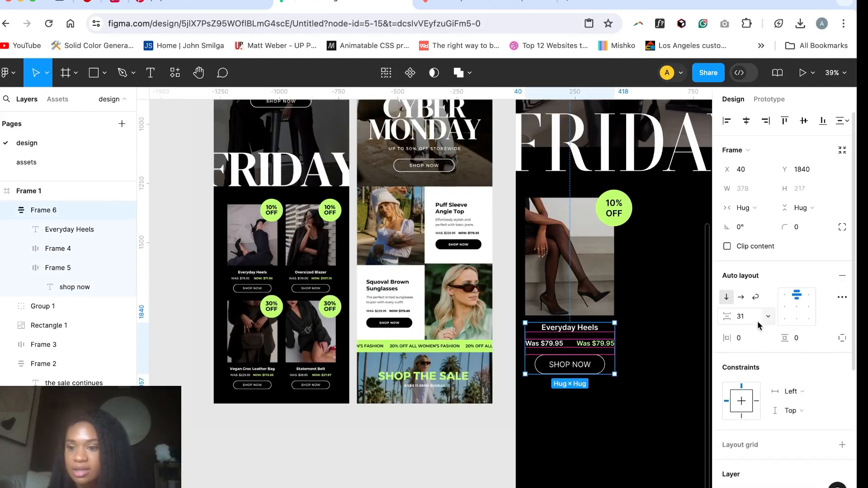
click(646, 359)
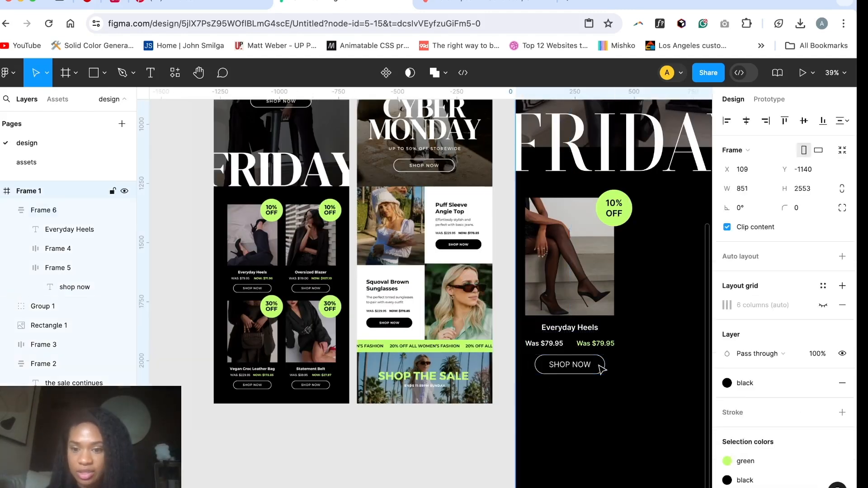
Step: Set the horizontal padding of the card's shop now button to 76
super+click(577, 364)
key(shift+Return)
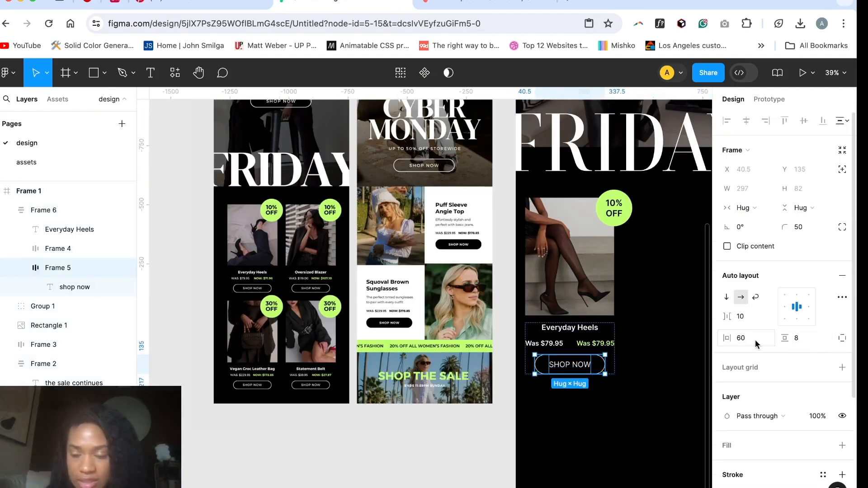
text(76)
key(Return)
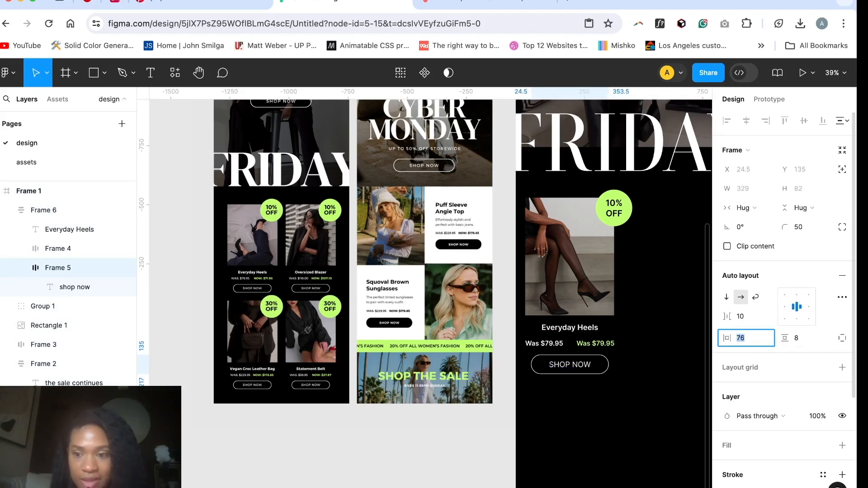
key(Down)
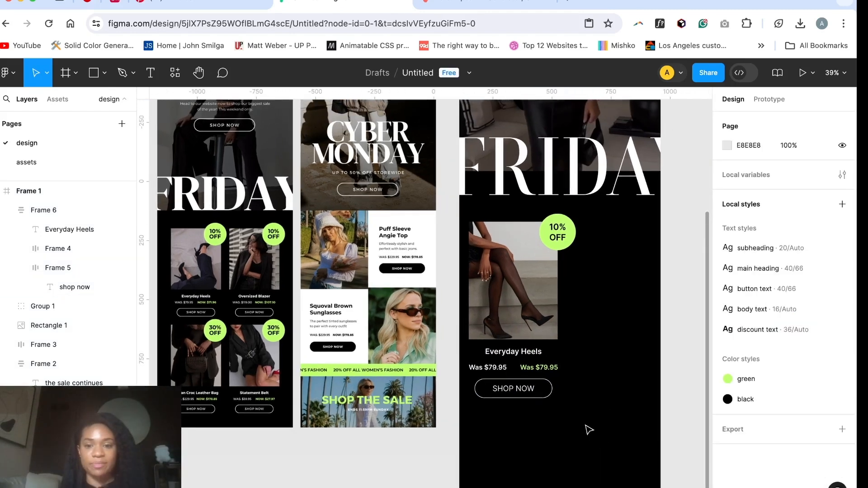
scroll(588, 429, up, 5)
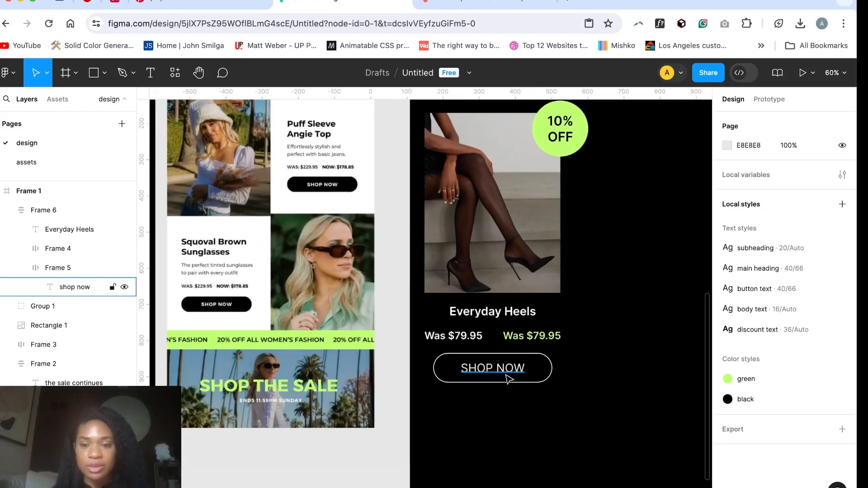
Step: Create a text style named "button small" from the card's shop now text
click(509, 379)
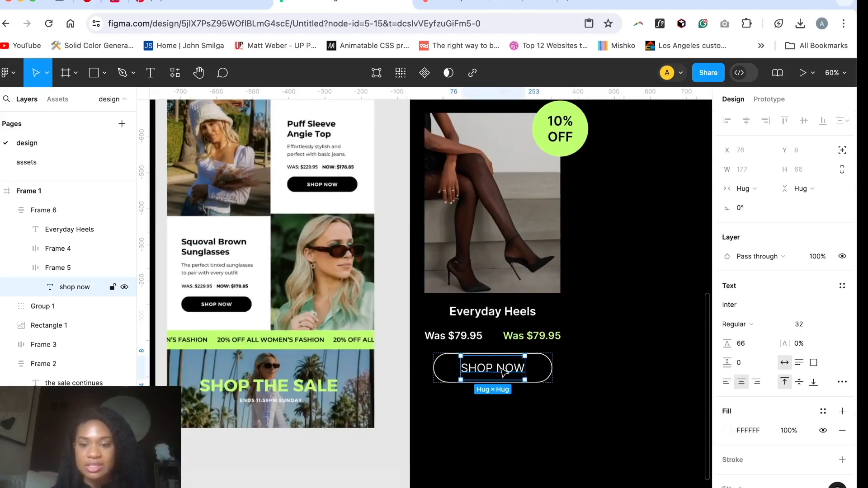
click(844, 285)
click(838, 309)
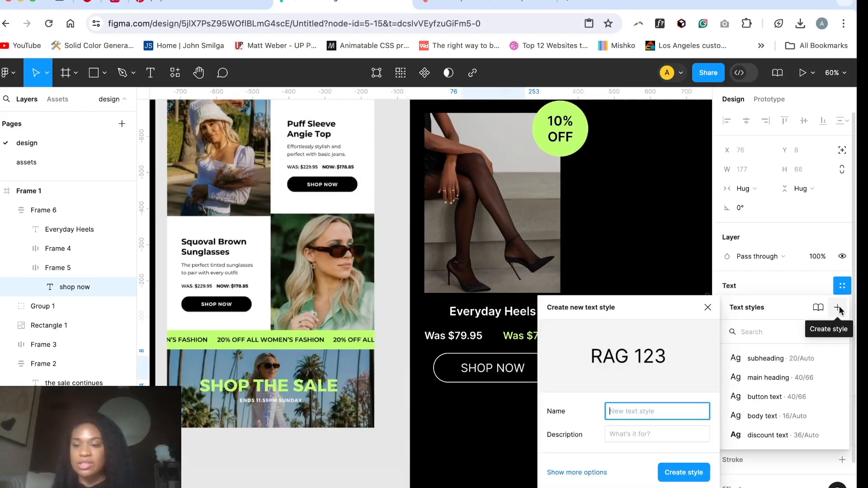
text(button small)
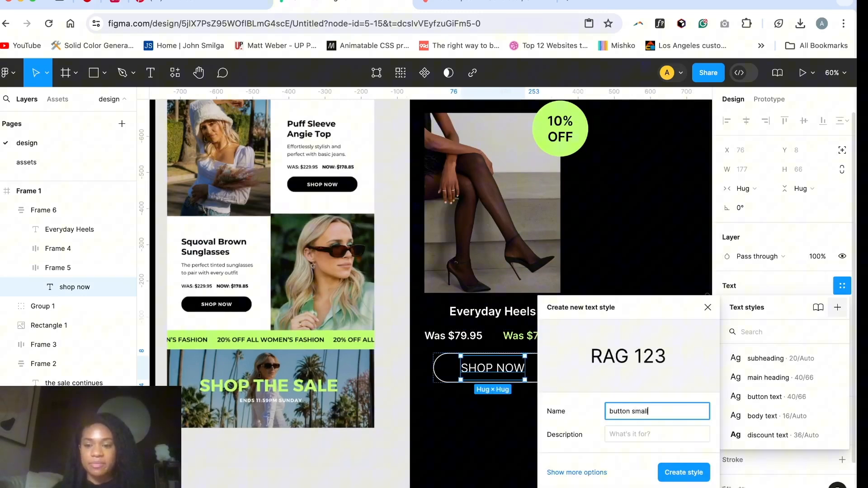
key(Return)
click(651, 354)
scroll(651, 354, down, 5)
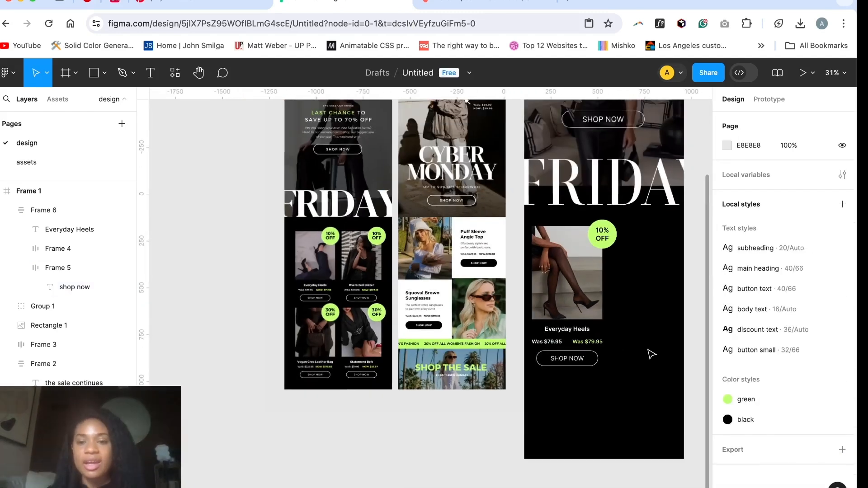
Step: Show the six-column layout grid on the email frame again
scroll(651, 355, up, 4)
click(440, 146)
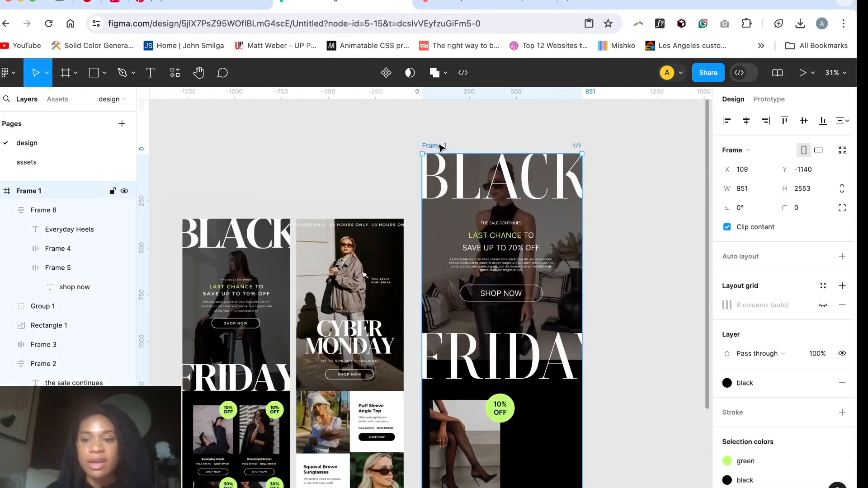
click(823, 305)
scroll(466, 219, down, 4)
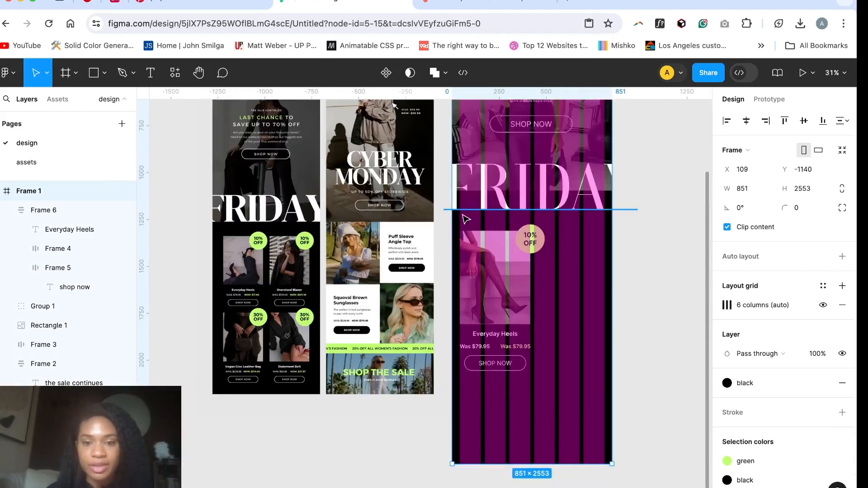
drag(467, 223, 463, 227)
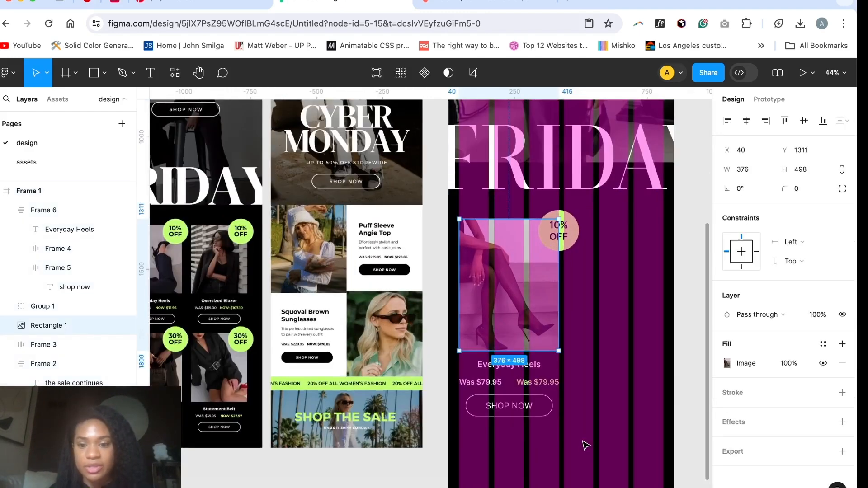
Step: Duplicate the whole Everyday Heels card and place the copy beside it, with its photo on the last three grid columns
drag(572, 441, 459, 210)
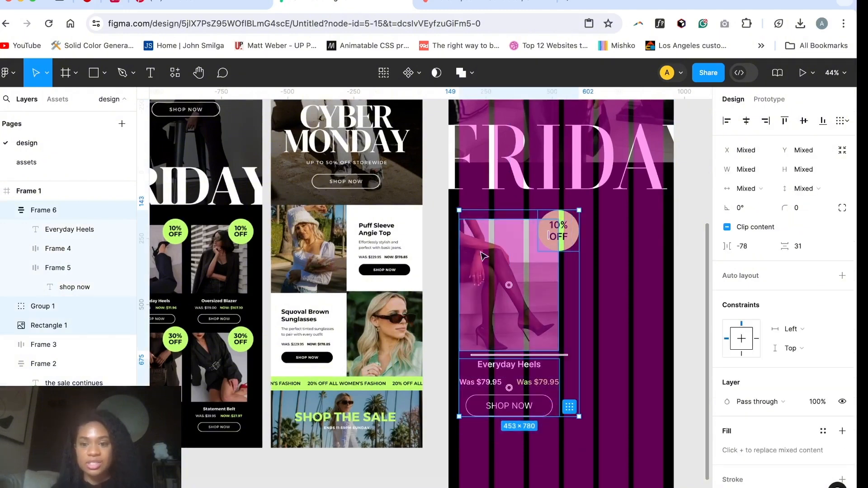
scroll(488, 294, down, 3)
key(super+d)
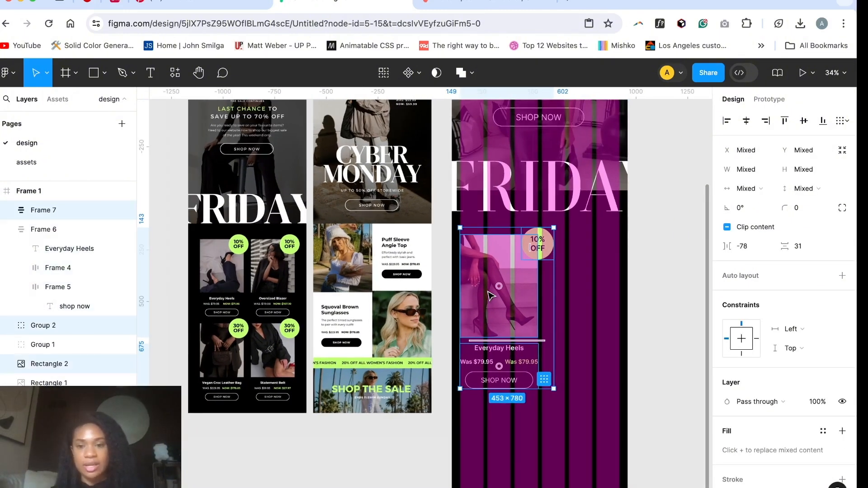
drag(501, 292, 569, 297)
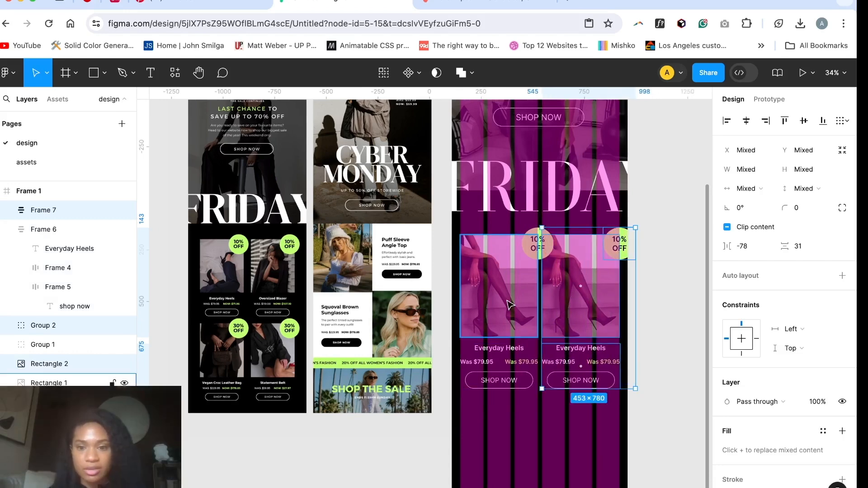
Step: Move both 10% off badges inward so they overlap their photos' upper right corners, with the first card's badge at X 271
scroll(572, 276, up, 3)
scroll(572, 276, up, 5)
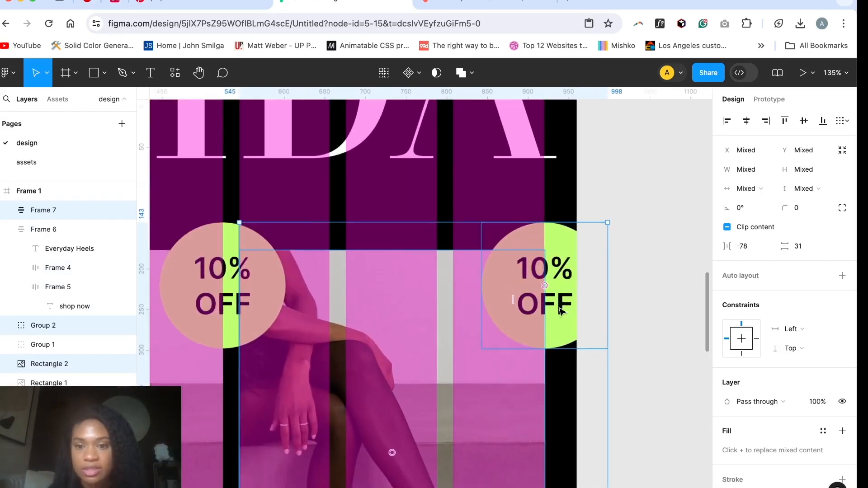
click(561, 339)
scroll(587, 226, down, 5)
click(456, 256)
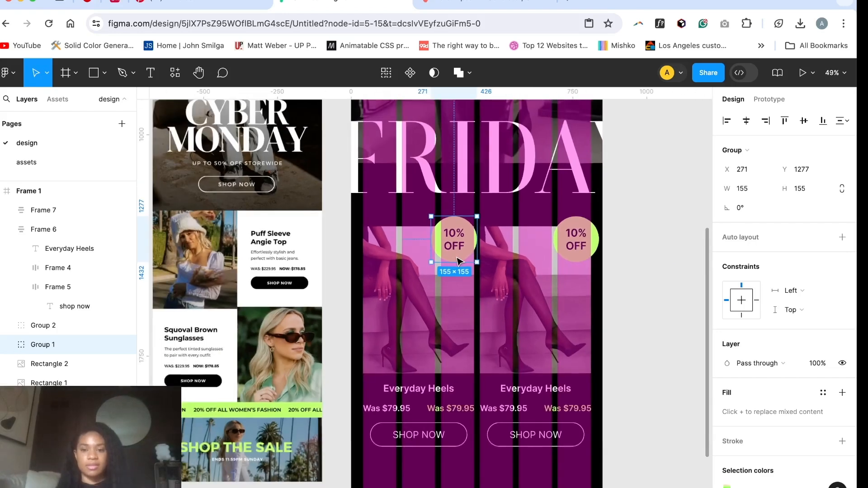
Step: Extend the email frame downward to a height of 3186 to make room for more products
scroll(459, 261, down, 5)
click(458, 298)
drag(452, 323, 458, 398)
scroll(468, 317, up, 5)
scroll(390, 143, up, 3)
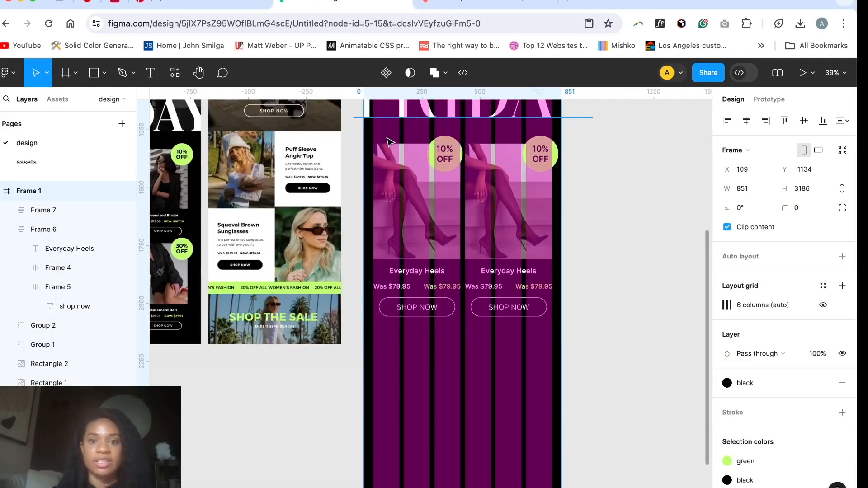
Step: Duplicate the pair of product cards, place the copies as a second row beneath the first, and hide the column grid
click(379, 135)
drag(549, 361, 369, 158)
key(ctrl+d)
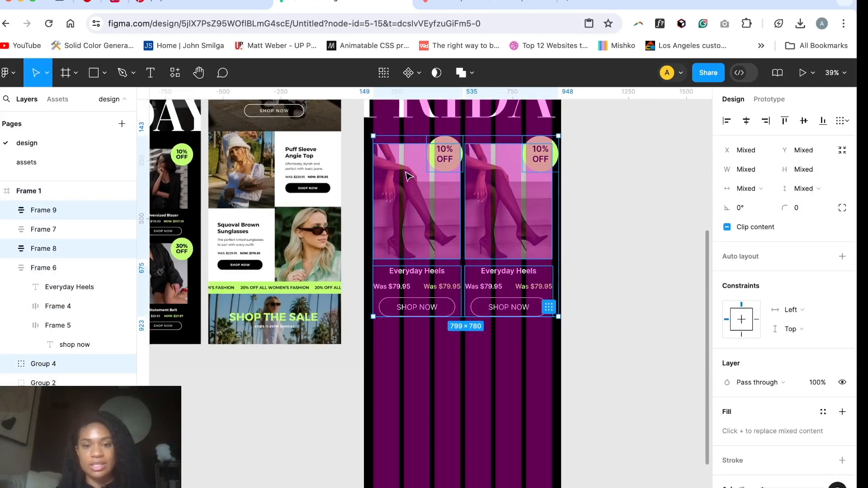
drag(430, 397, 434, 395)
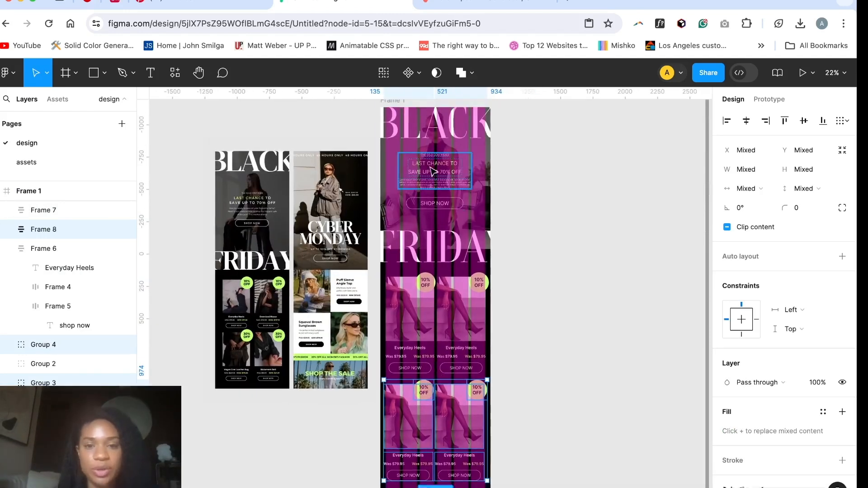
scroll(432, 171, up, 2)
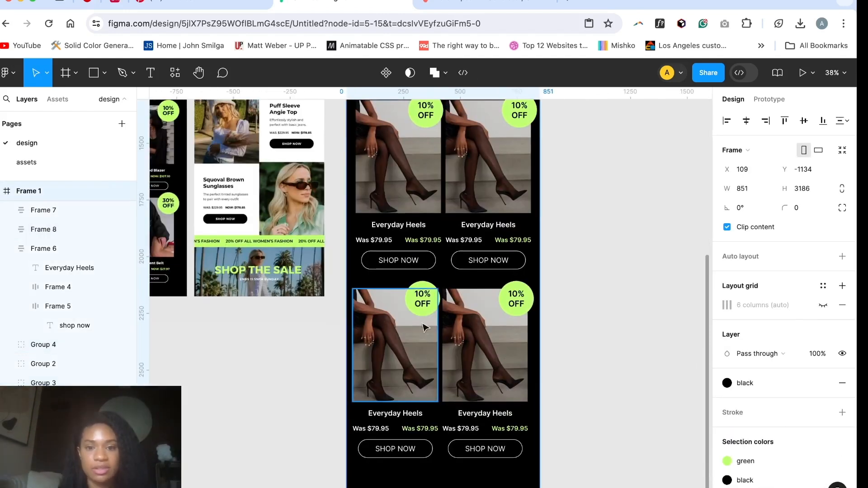
scroll(425, 328, up, 5)
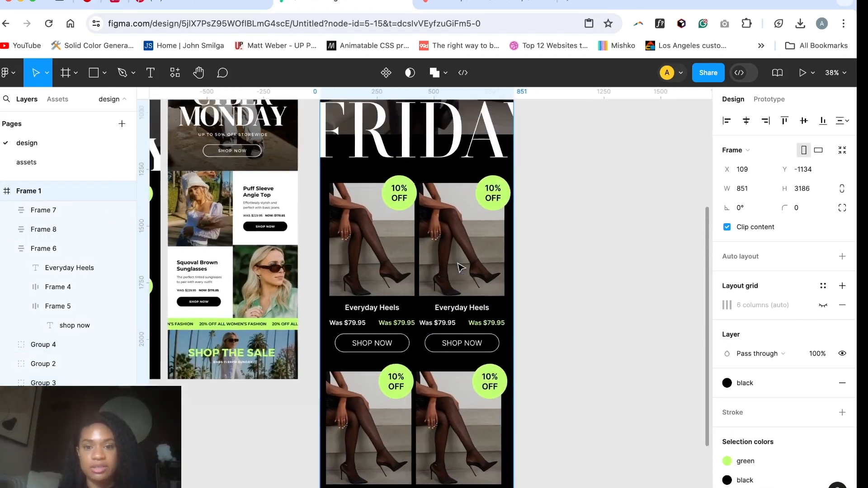
Step: Remove the heels photo from the second card in the upper product row and select its empty image placeholder
click(457, 268)
key(Delete)
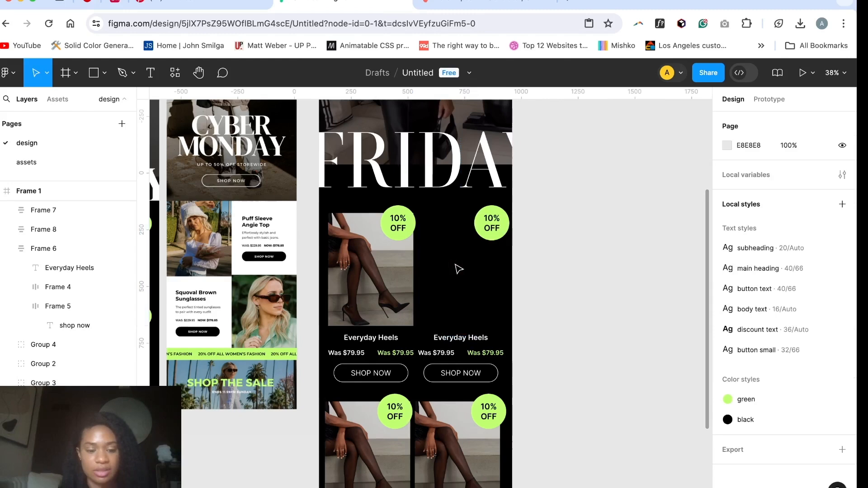
key(ctrl+z)
key(Delete)
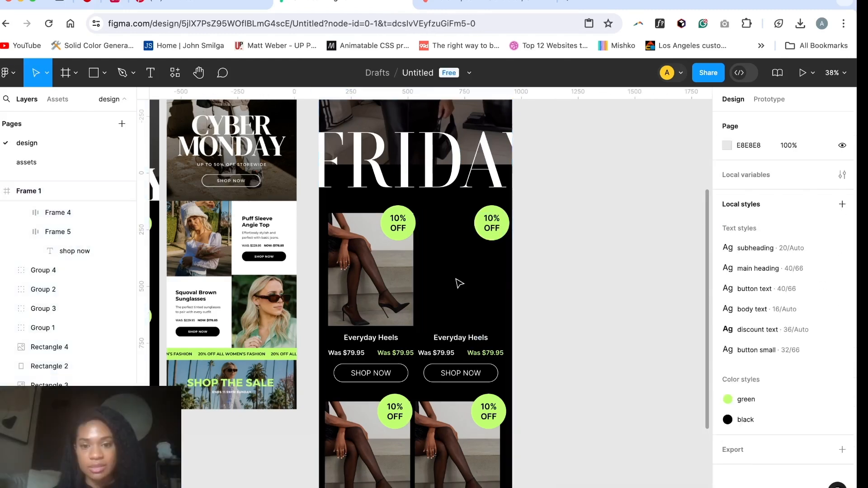
click(458, 284)
key(Escape)
click(459, 284)
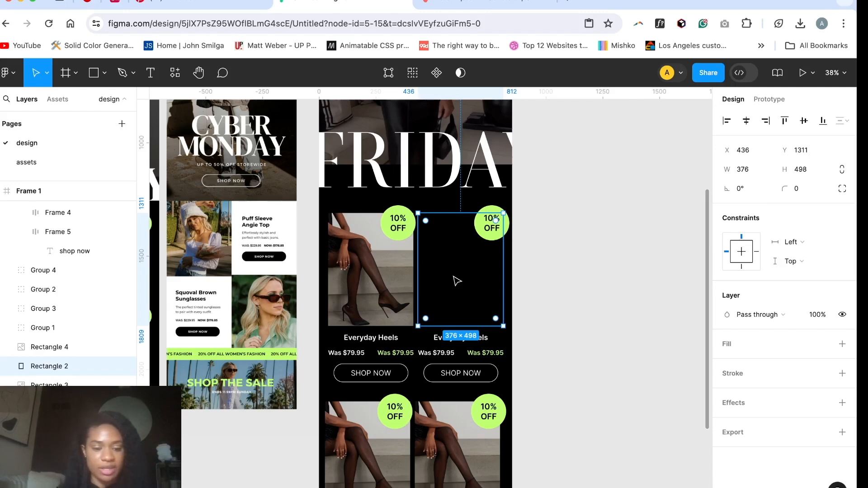
Step: Place photo2.jpeg in the upper row's second card, and put the handbag and coffee-cup photos in the lower row's cards
key(super+shift+k)
click(215, 120)
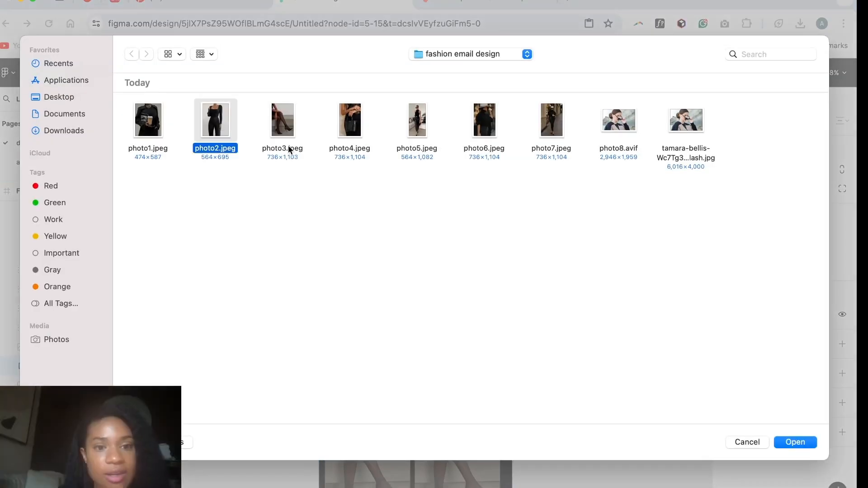
click(779, 439)
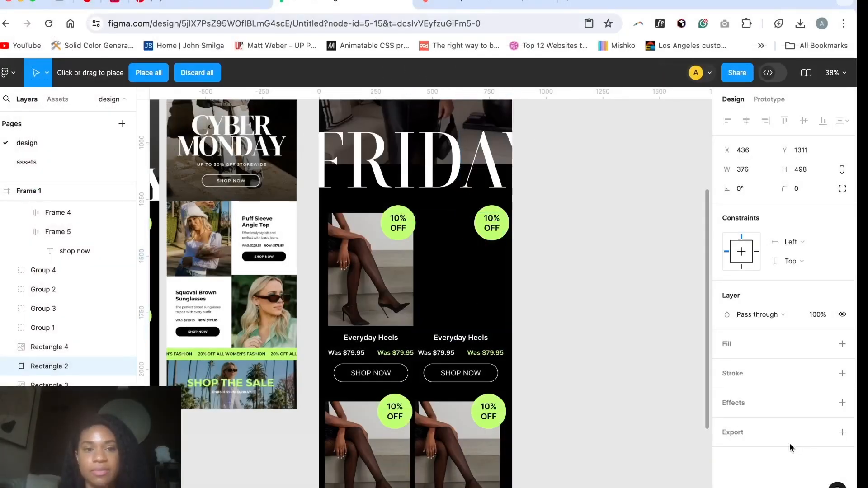
click(461, 275)
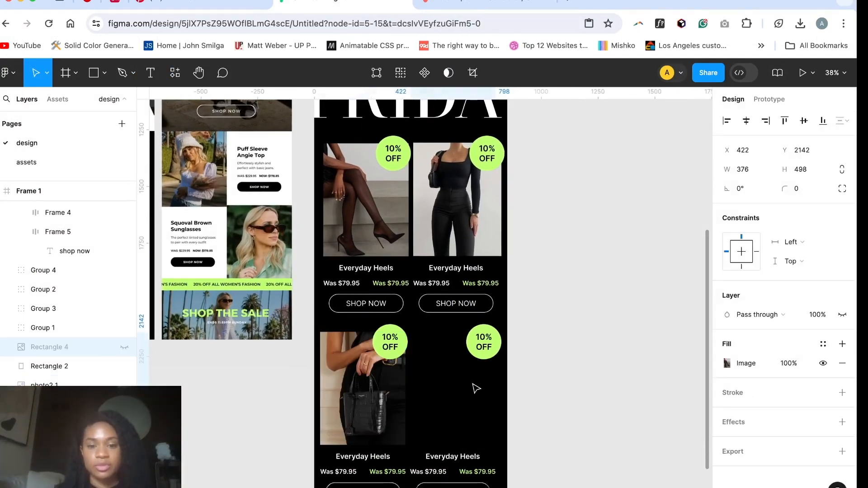
key(super+z)
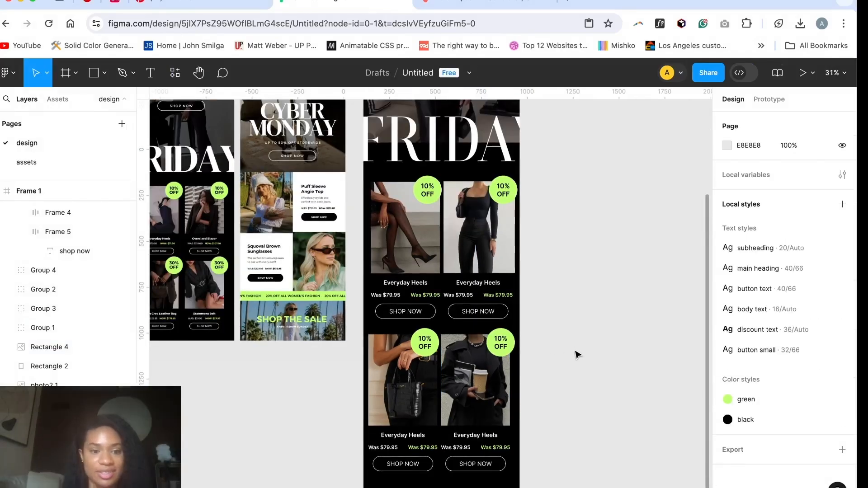
Step: Reduce the spacing between the two prices in the first Everyday Heels card to 40
scroll(576, 354, down, 1)
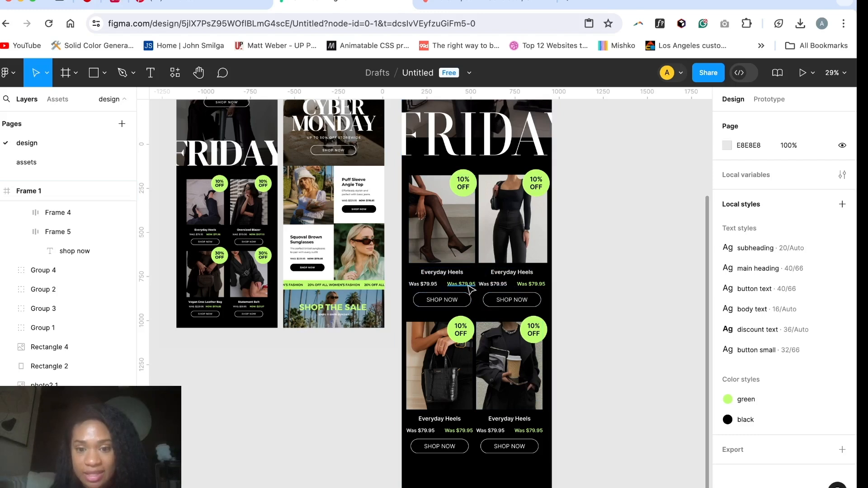
double_click(436, 285)
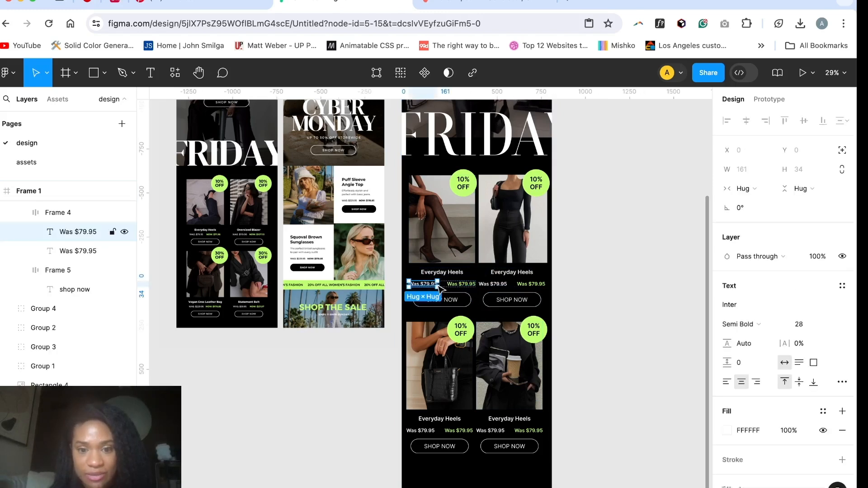
click(81, 213)
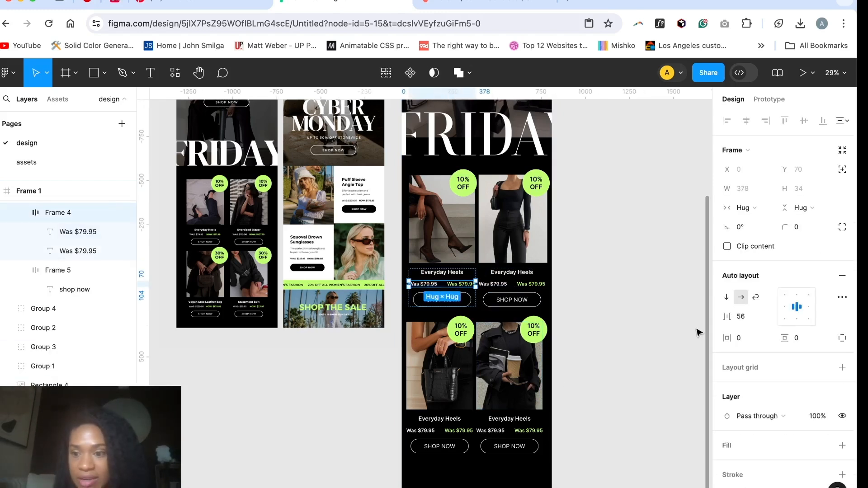
click(745, 317)
key(Down)
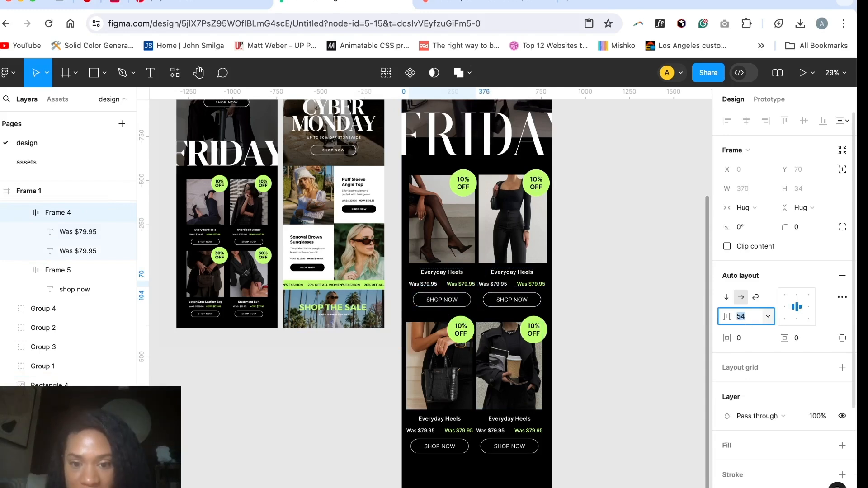
key(Down)
key(Down)
key(Down)
key(Down)
key(Down)
key(Down)
key(Down)
key(Down)
key(Down)
key(Down)
key(Down)
key(Down)
key(Down)
key(Down)
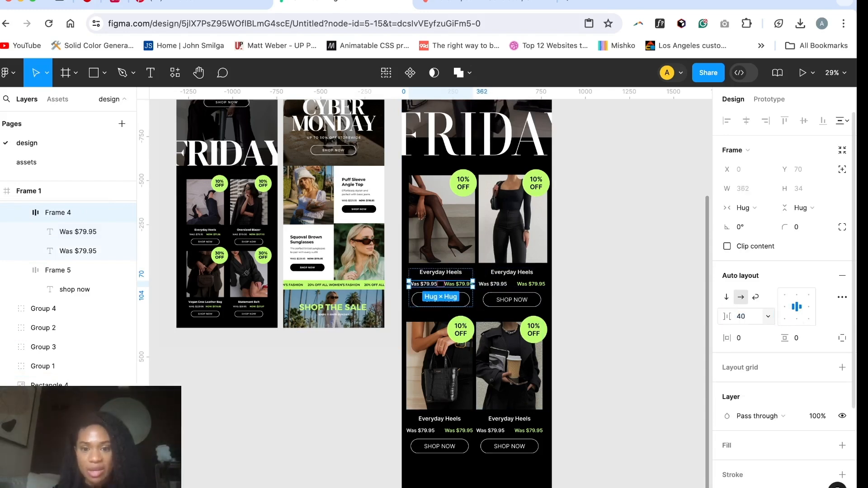
key(Return)
Step: Set the spacing between the prices to 40 in the remaining product cards as well
click(493, 284)
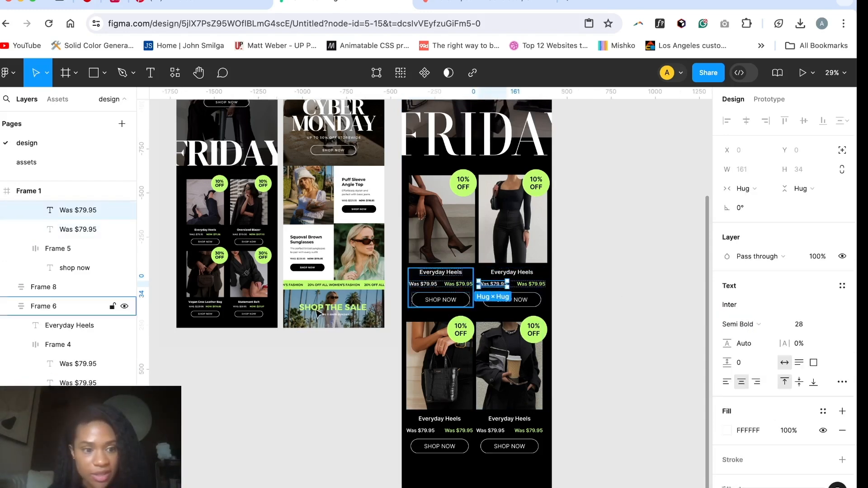
click(57, 345)
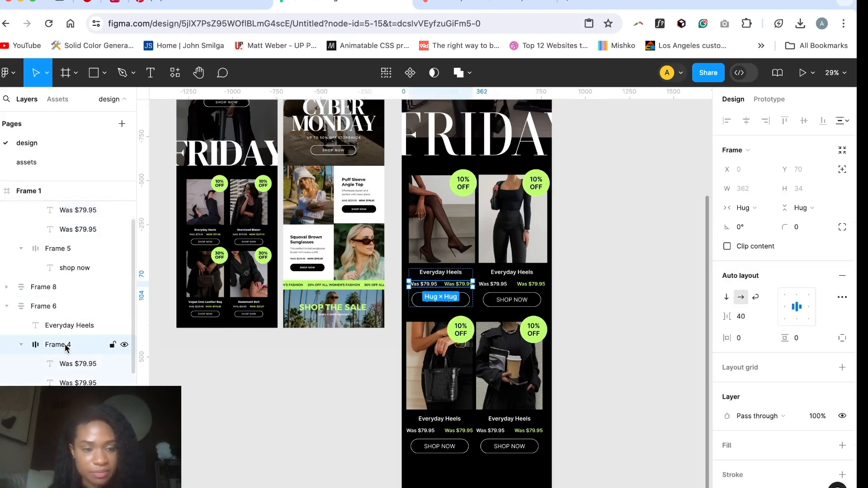
text(40)
key(Return)
text(40)
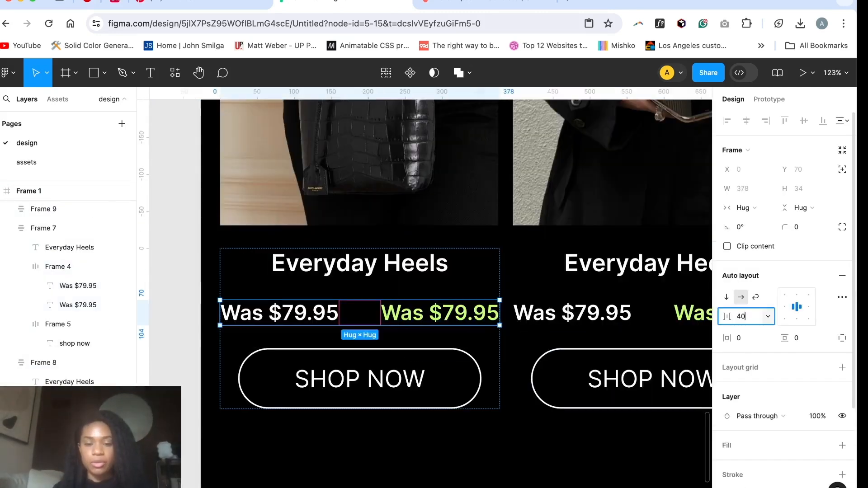
key(Return)
click(741, 246)
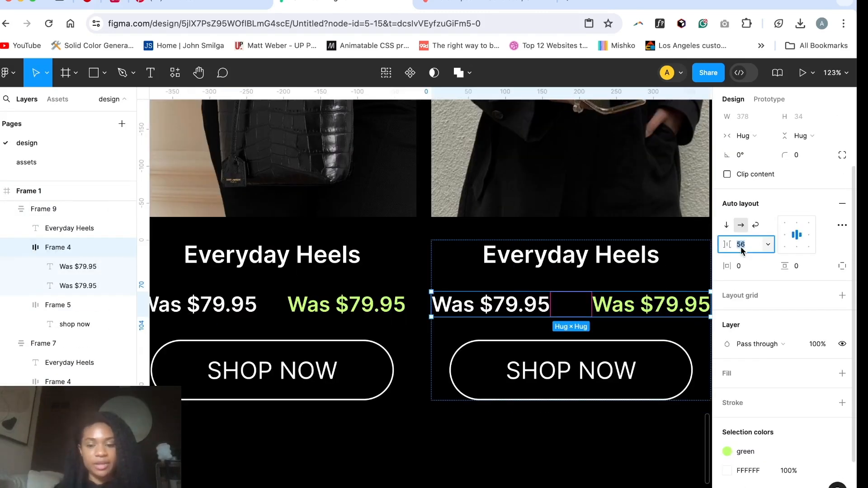
text(40)
key(Return)
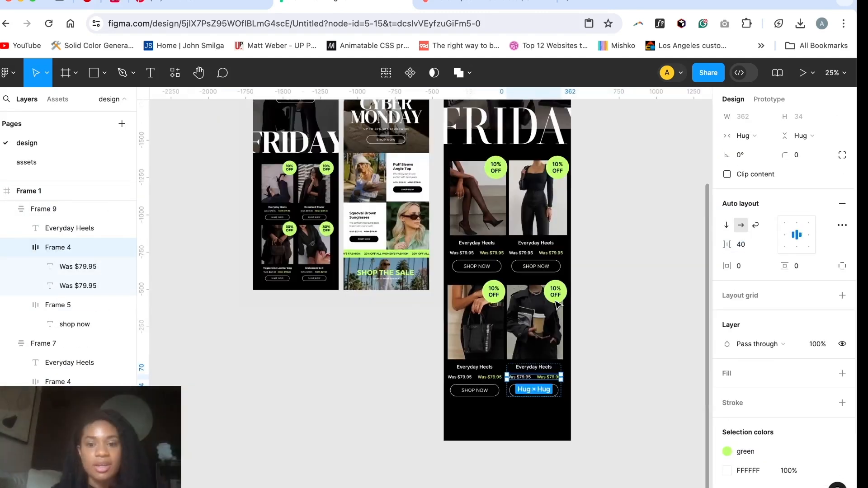
scroll(534, 294, down, 2)
scroll(552, 302, up, 3)
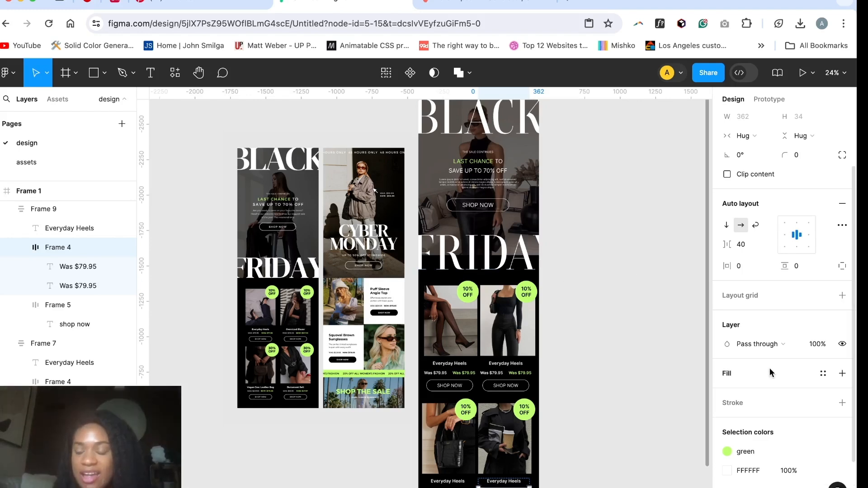
Step: Open the green color style for editing and shift its hue to the cooler green 72FFA2
scroll(723, 379, down, 2)
click(727, 388)
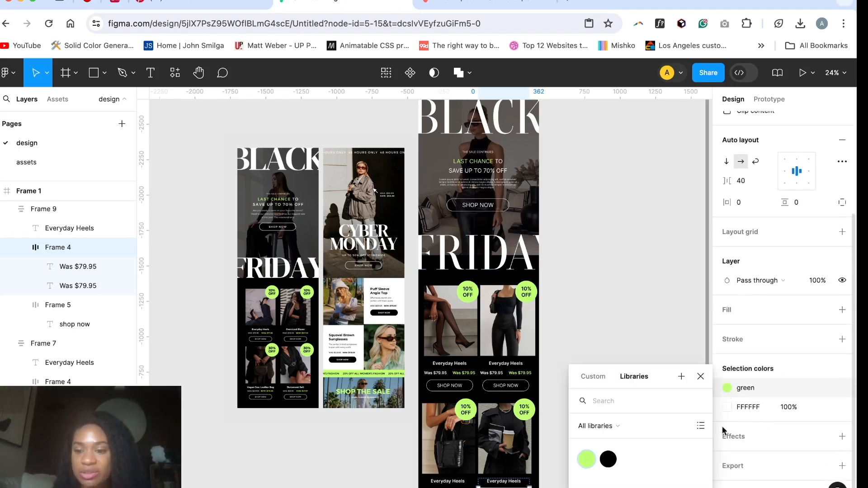
click(842, 387)
click(841, 399)
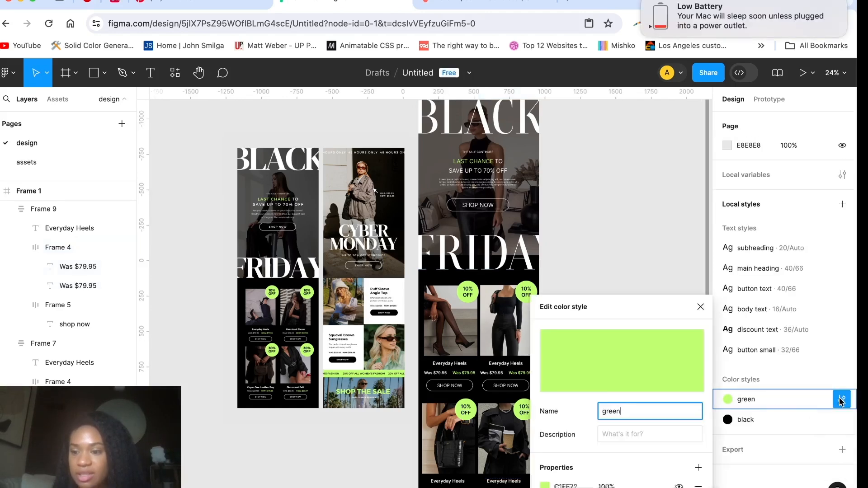
scroll(358, 267, right, 3)
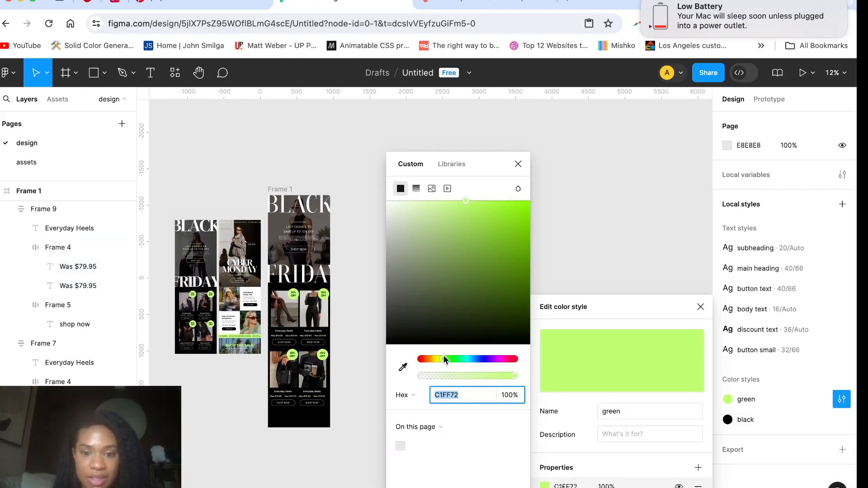
mouse_move(443, 359)
mouse_down()
mouse_move(498, 360)
mouse_move(457, 358)
mouse_up()
Step: Set the green color style back to C1FF72 by sampling a discount badge in the reference, and close the style editor
key(i)
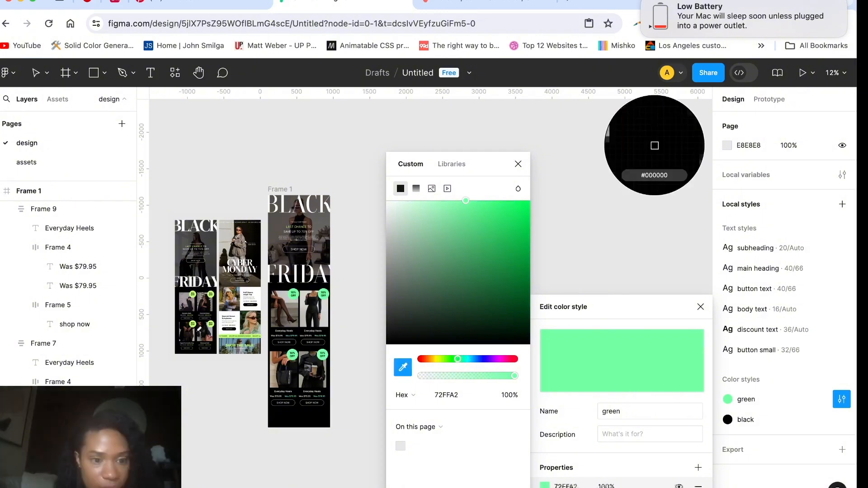
scroll(210, 326, up, 10)
click(219, 323)
scroll(225, 323, down, 8)
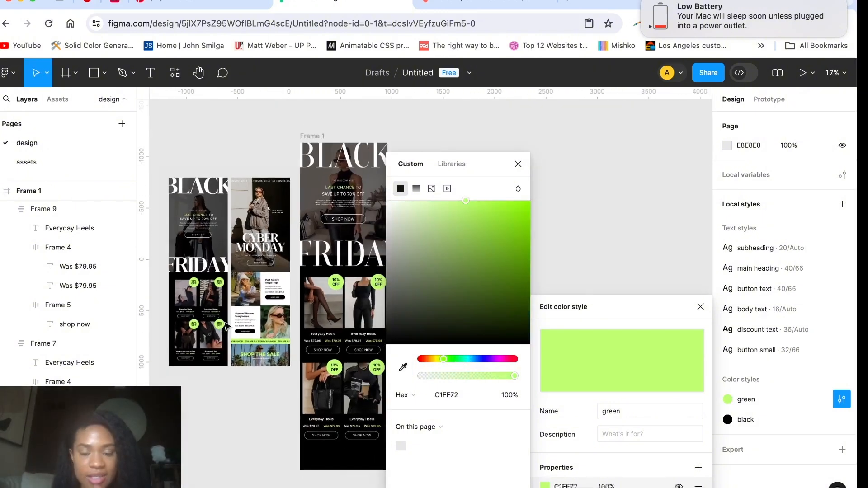
click(519, 163)
click(700, 307)
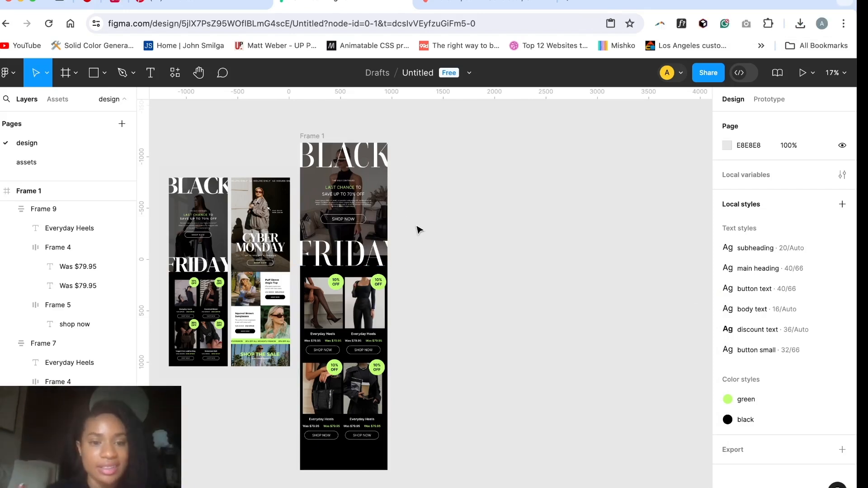
Step: Examine the Cyber Monday reference's hero section, including the pixel cursor and price text beside the model
scroll(274, 255, up, 3)
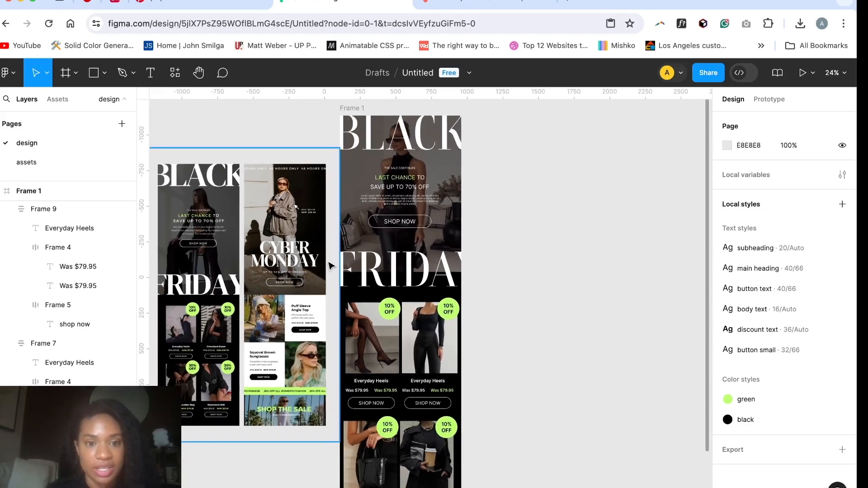
scroll(274, 256, up, 2)
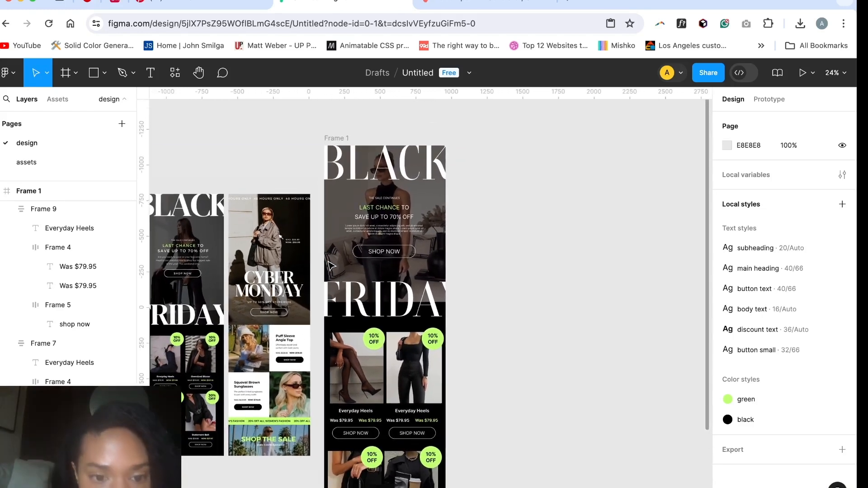
scroll(287, 242, up, 10)
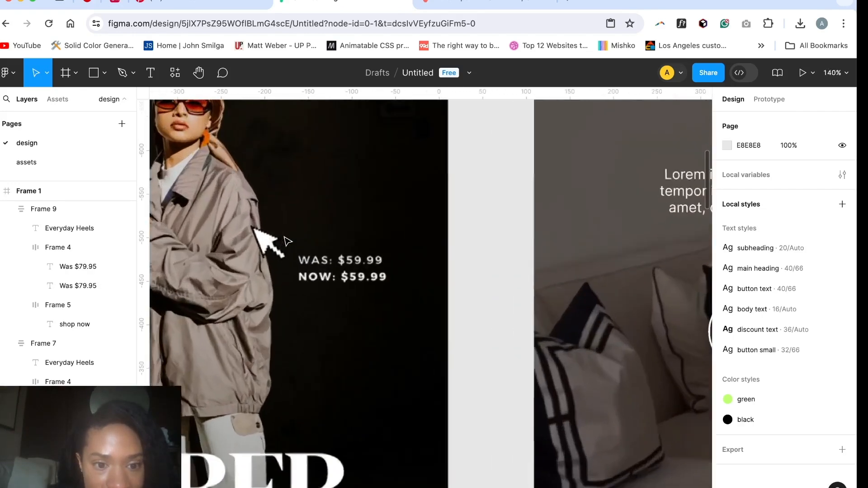
scroll(287, 241, up, 2)
scroll(287, 242, down, 5)
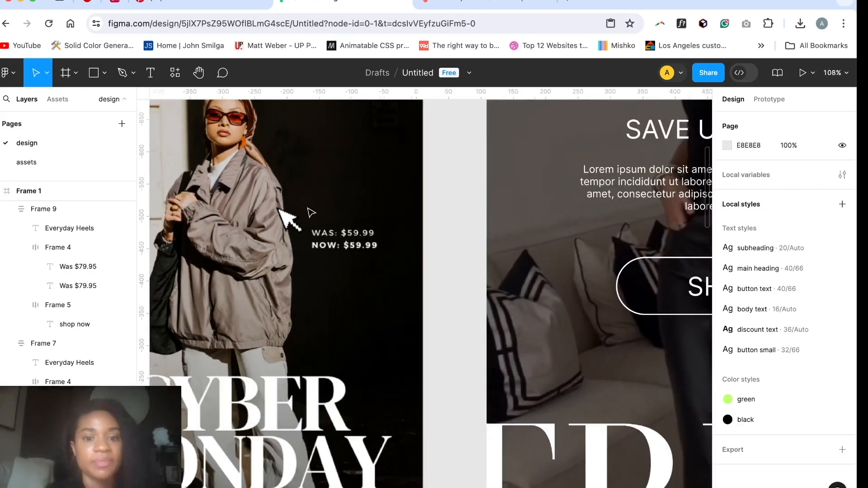
scroll(307, 210, down, 6)
scroll(545, 208, up, 3)
scroll(545, 207, right, 2)
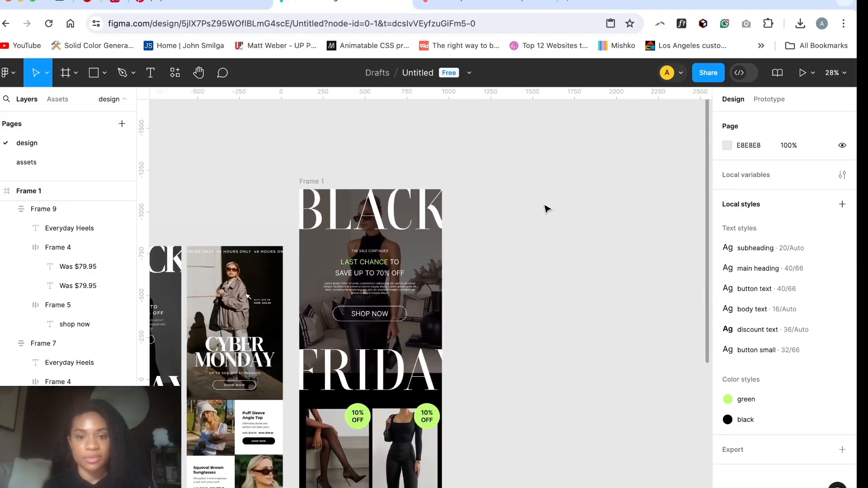
scroll(546, 208, down, 2)
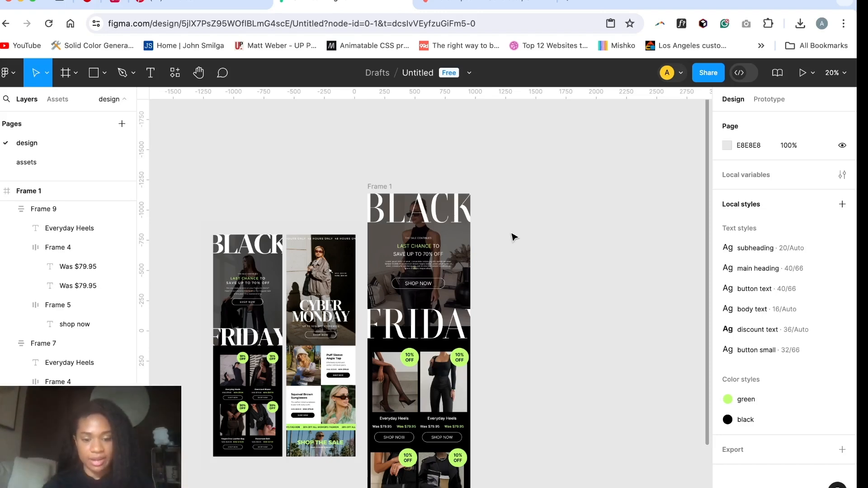
Step: Draw a new frame about 1073 by 3160 beside the Black Friday email, level with its upper edge
key(f)
mouse_move(476, 195)
mouse_down()
mouse_move(595, 485)
mouse_move(607, 461)
mouse_up()
scroll(579, 362, up, 3)
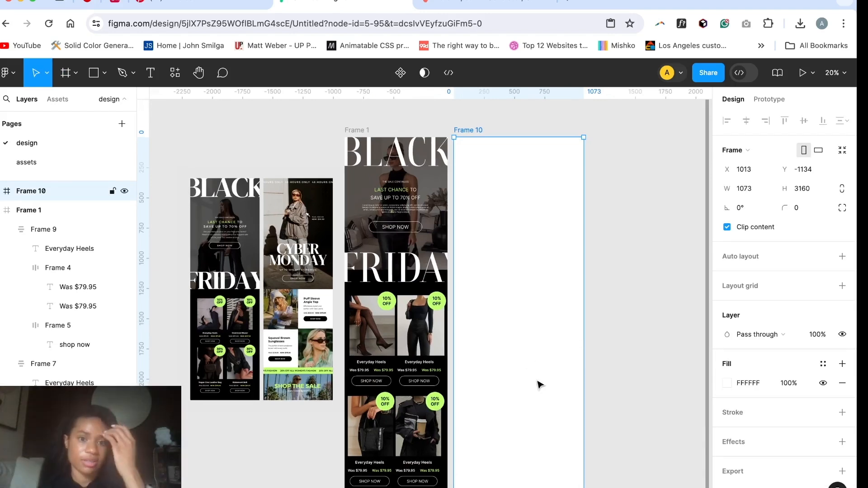
scroll(539, 385, up, 1)
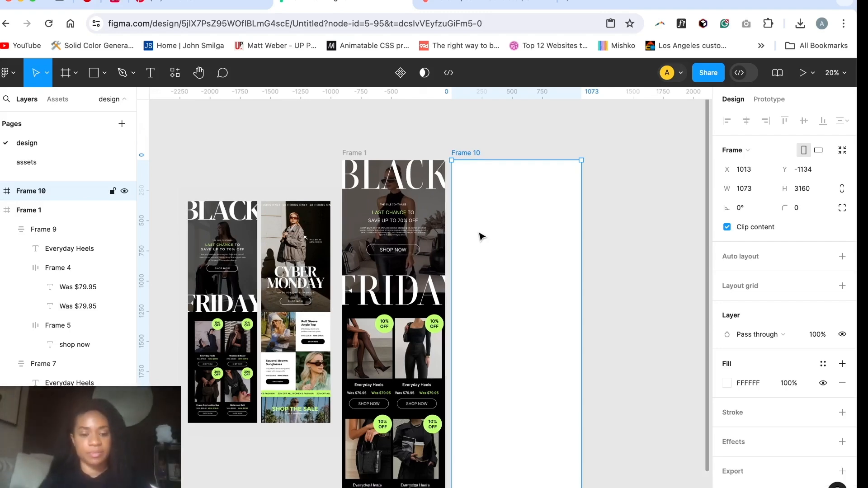
Step: Place photo6.jpeg at the top of the new frame and scale it to fill the width at 1073 by 1775
key(super+shift+k)
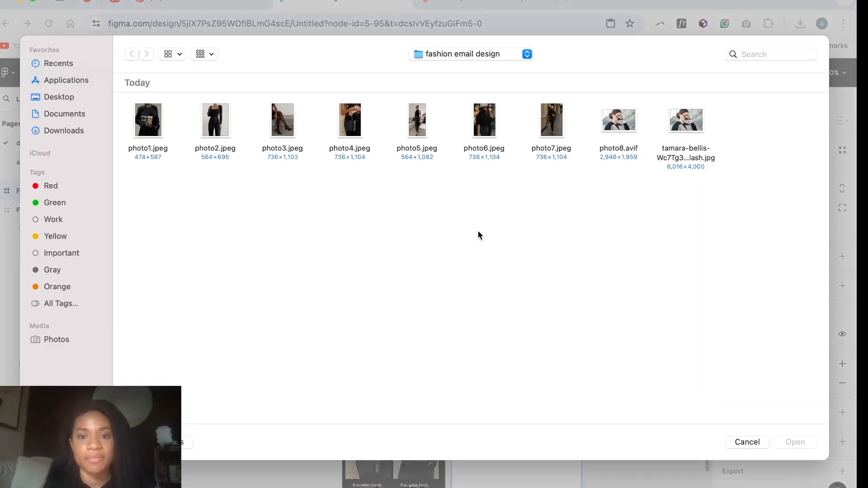
click(487, 127)
double_click(487, 127)
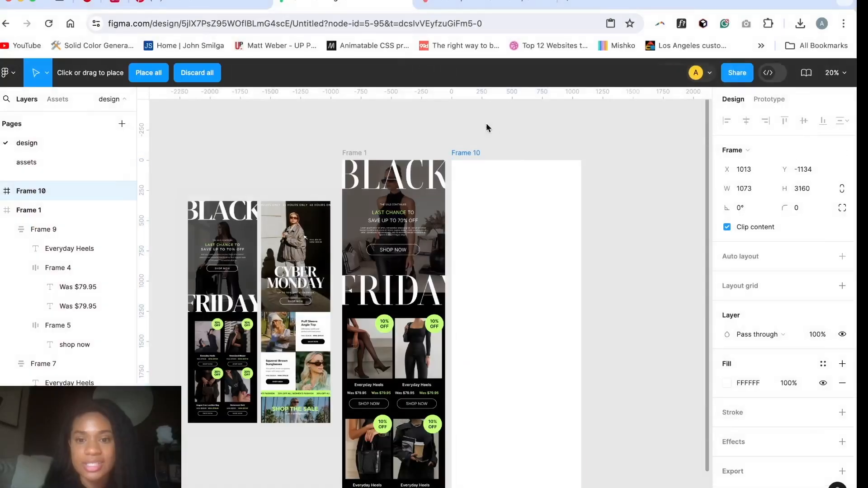
click(488, 217)
drag(485, 213, 509, 241)
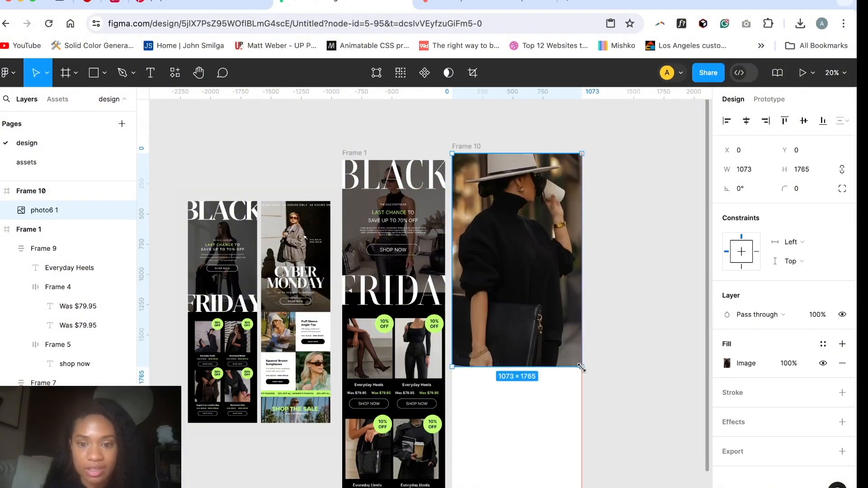
drag(582, 368, 582, 369)
Step: Move the Black Friday email frame past the reference image, leaving clear canvas space between them
scroll(583, 371, down, 4)
scroll(583, 370, up, 3)
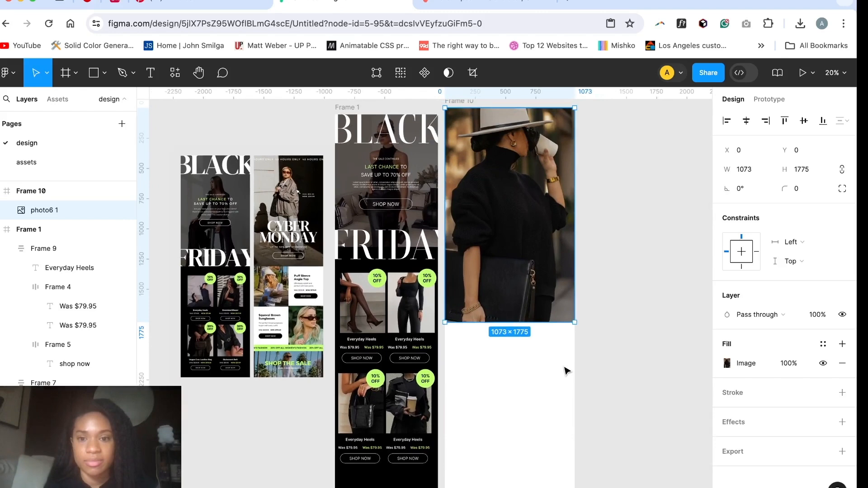
scroll(567, 370, down, 3)
scroll(452, 354, down, 2)
click(470, 205)
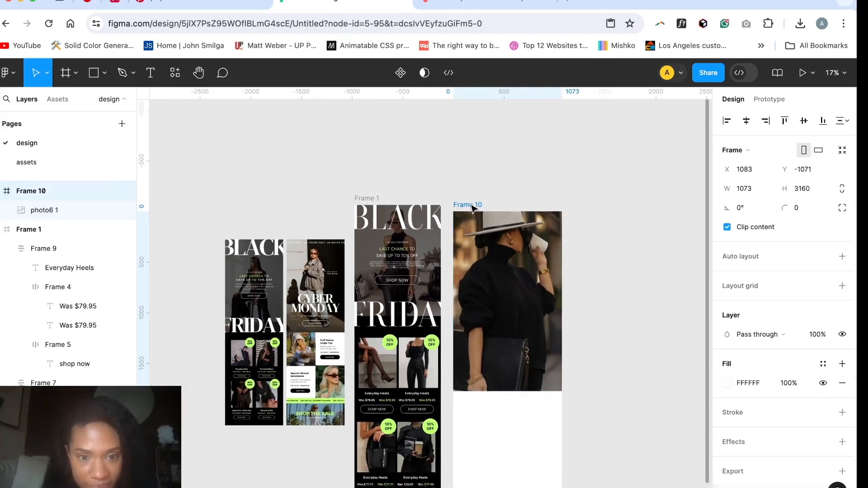
drag(367, 198, 268, 193)
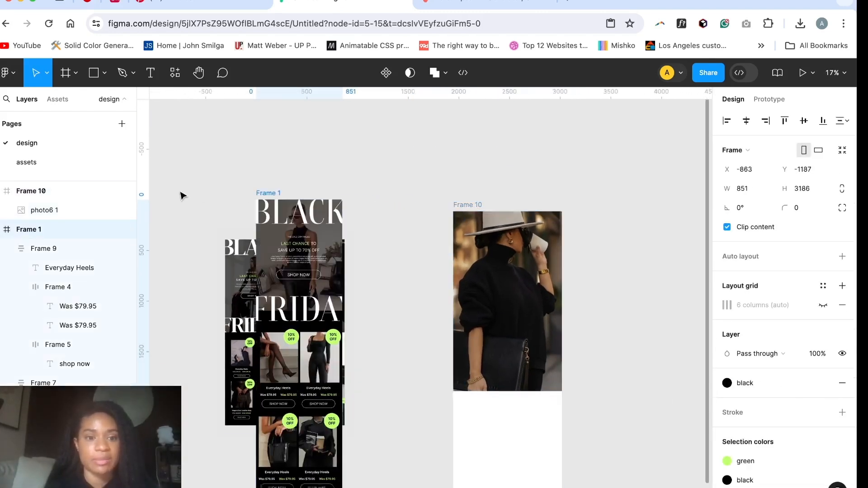
drag(181, 195, 134, 194)
Step: Shift the reference image and move the new frame next to it at about X 389, Y -995
click(419, 261)
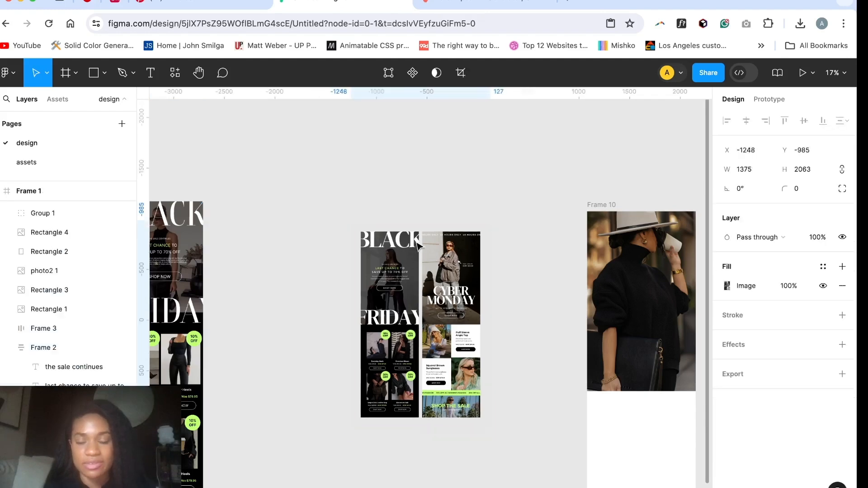
drag(417, 242, 430, 228)
scroll(420, 245, up, 7)
scroll(423, 245, right, 4)
scroll(430, 246, down, 4)
drag(521, 163, 407, 176)
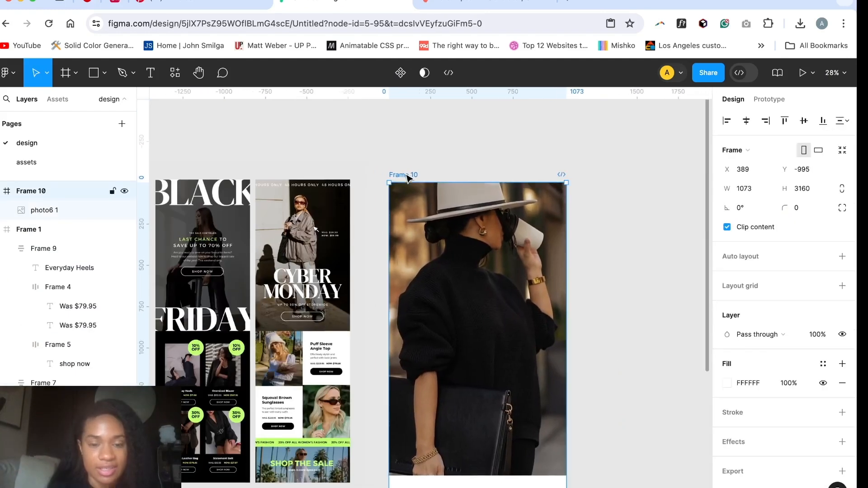
Step: Examine the Cyber Monday reference's hero, including the repeating text strip along its upper edge
scroll(263, 323, up, 5)
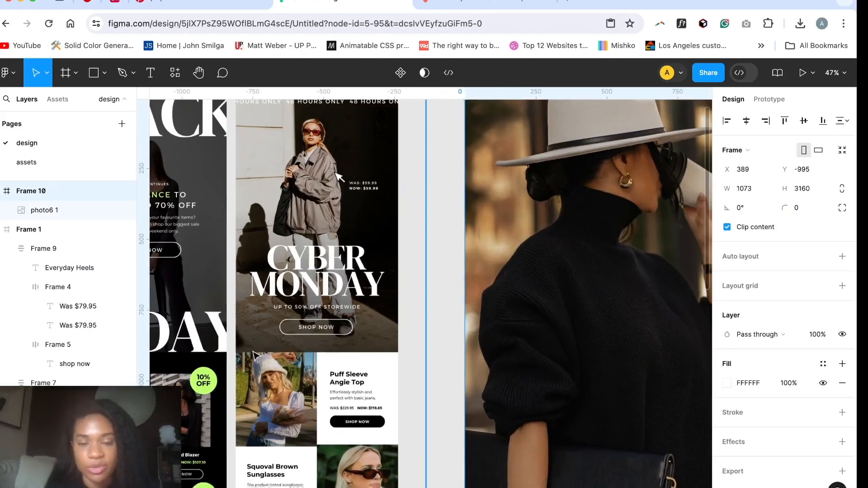
scroll(254, 354, down, 5)
scroll(258, 352, up, 5)
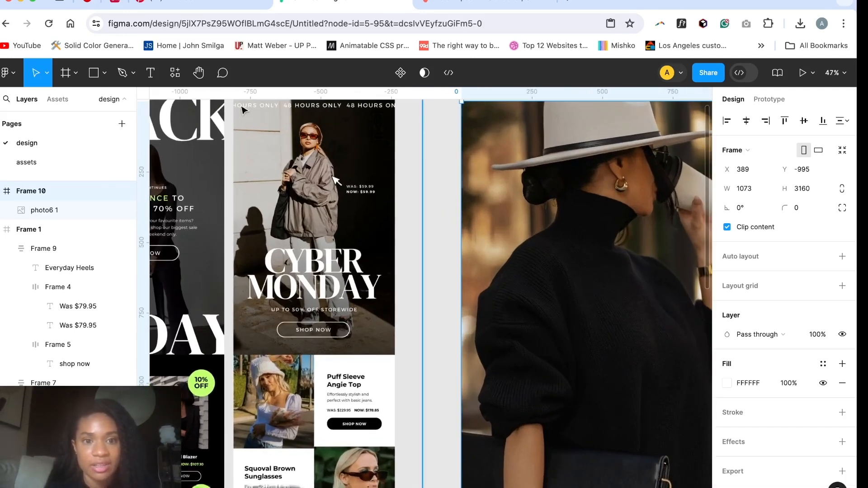
scroll(359, 131, up, 1)
scroll(360, 131, right, 1)
scroll(447, 141, down, 2)
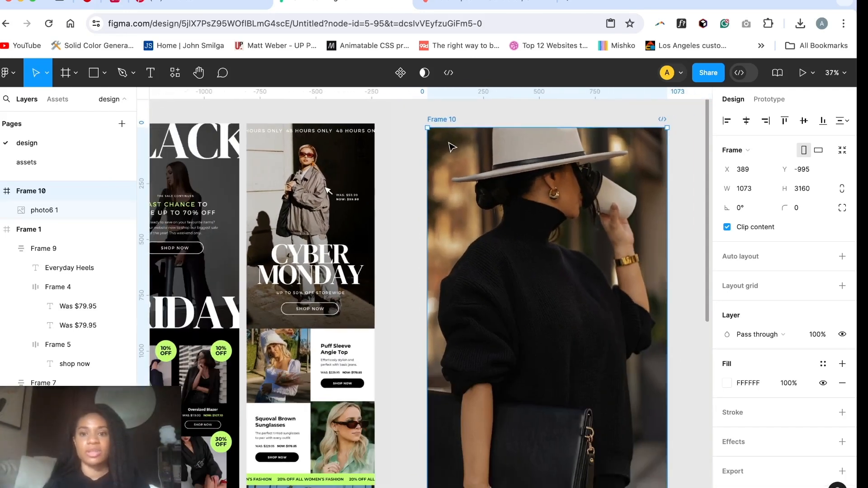
scroll(450, 145, up, 1)
scroll(449, 145, right, 1)
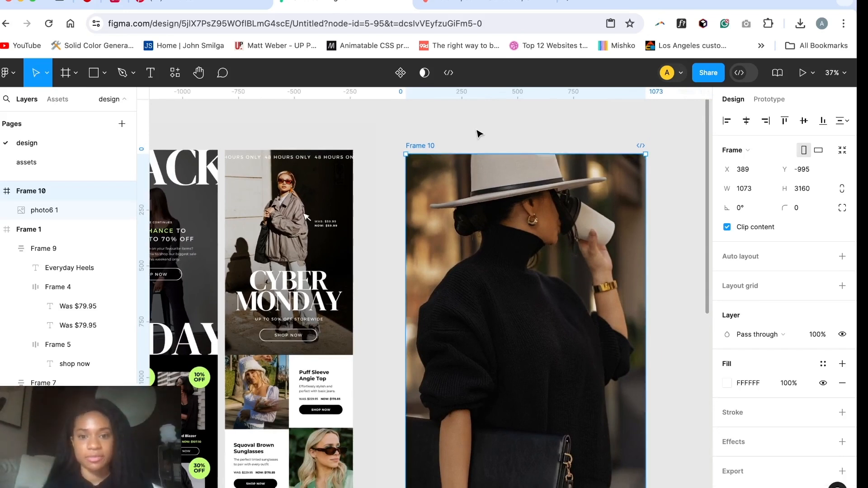
Step: Rename the hero photo layer to "girl in hat" and lock it
click(76, 208)
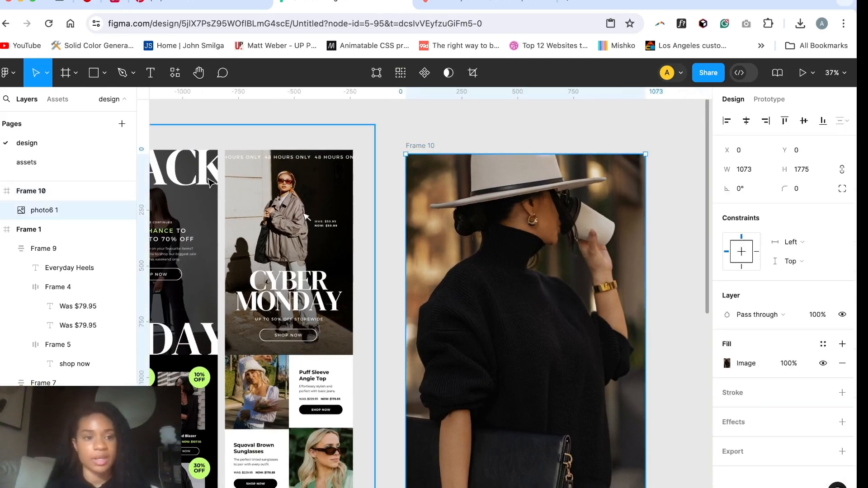
double_click(57, 210)
text(girl in hat)
key(Return)
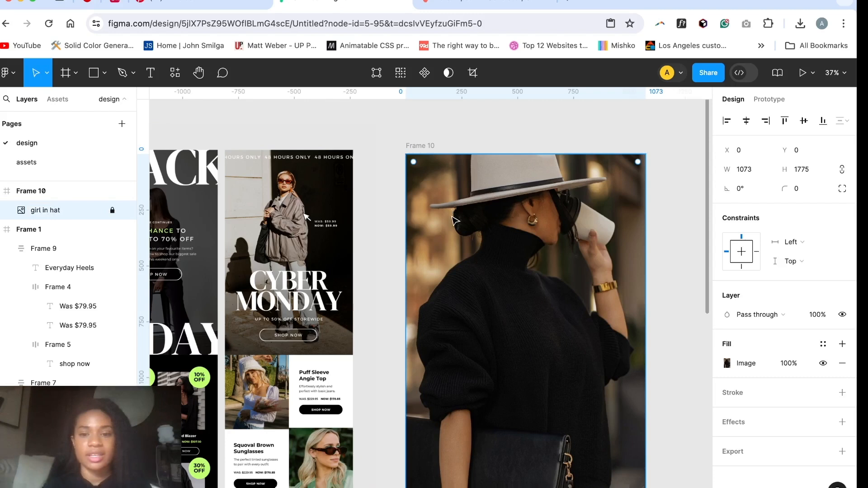
key(Escape)
Step: Add the text "48 hours only" near the upper-left corner of the hero photo
key(t)
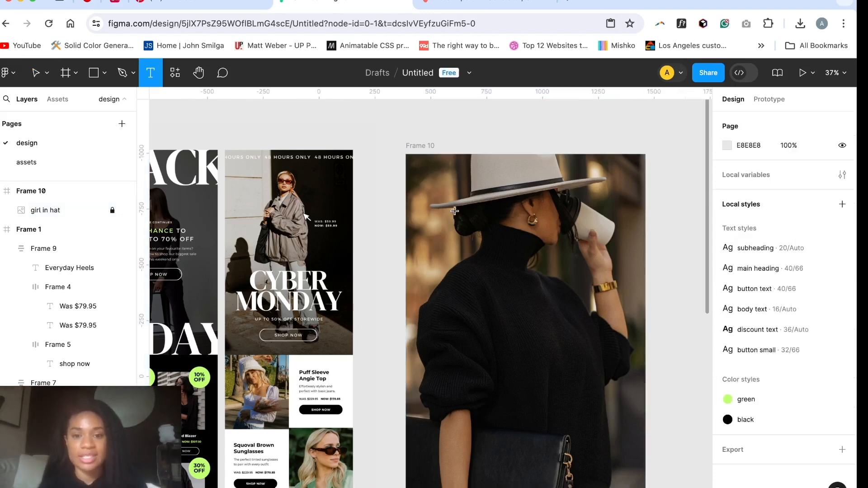
click(417, 168)
text(48 hours o)
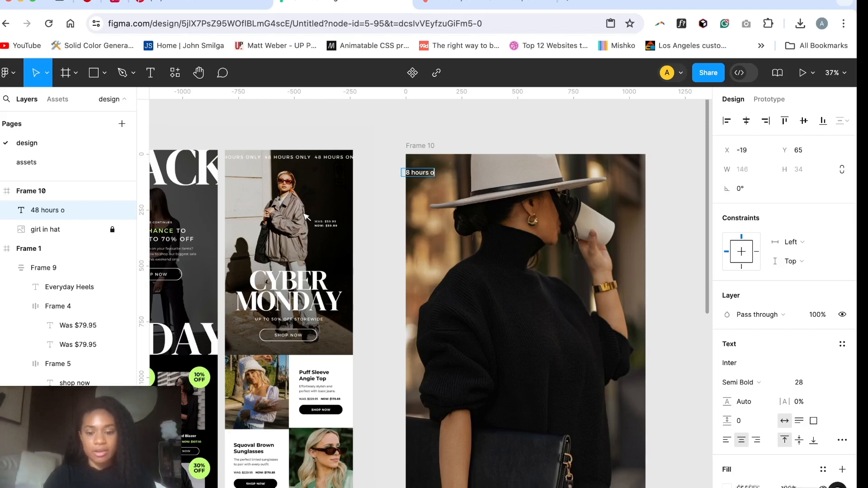
text(nly)
key(Escape)
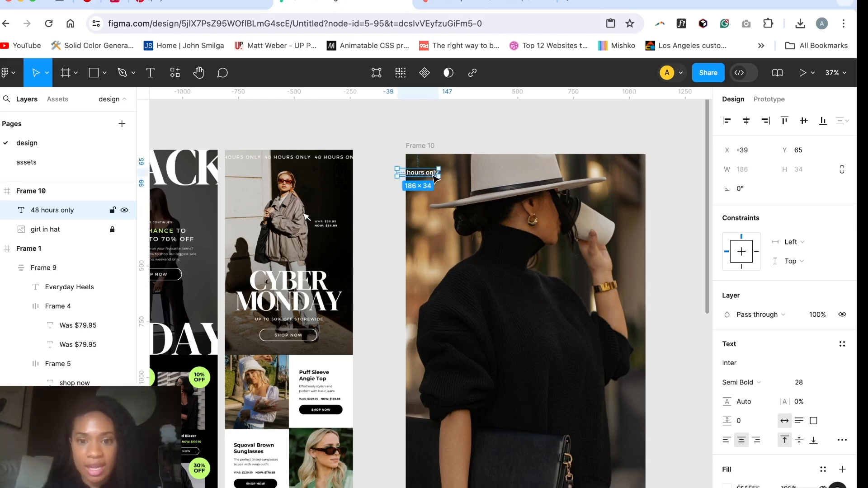
Step: Apply the "button text" style to the 48 hours text and move it to about X -51, Y 41, overlapping the frame's edge
click(842, 345)
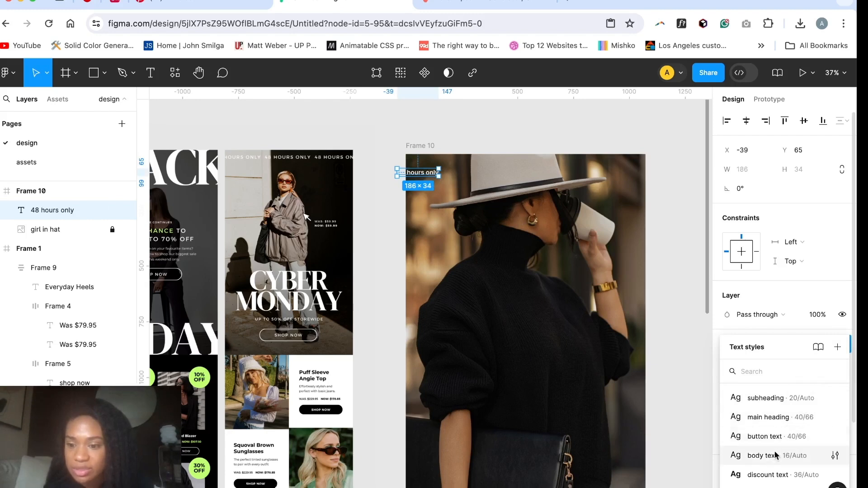
click(768, 436)
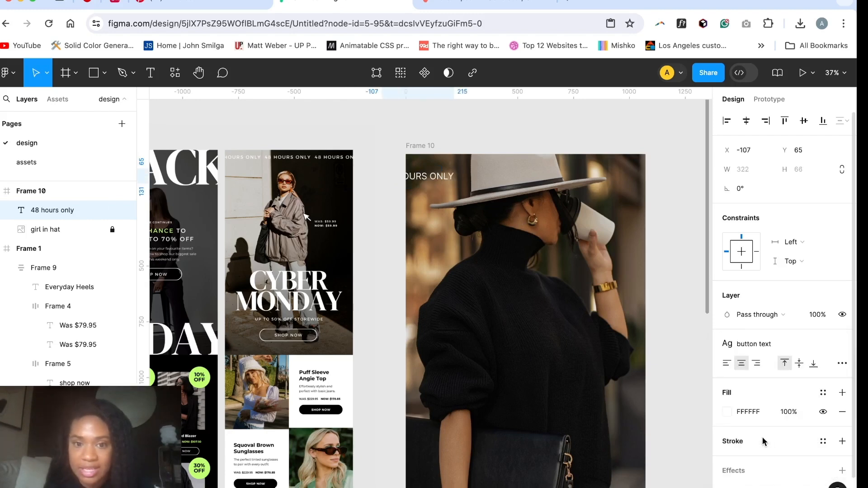
drag(418, 176, 435, 171)
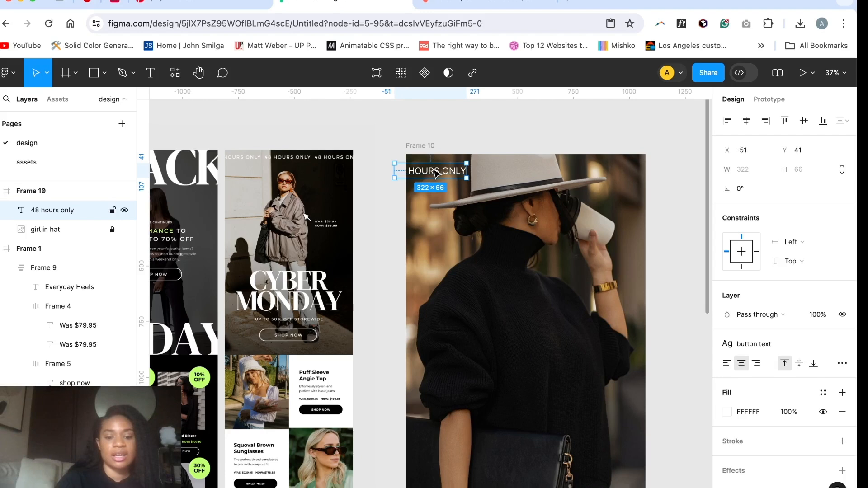
Step: Wrap the single "48 hours only" text in a horizontal auto layout frame
key(super+d)
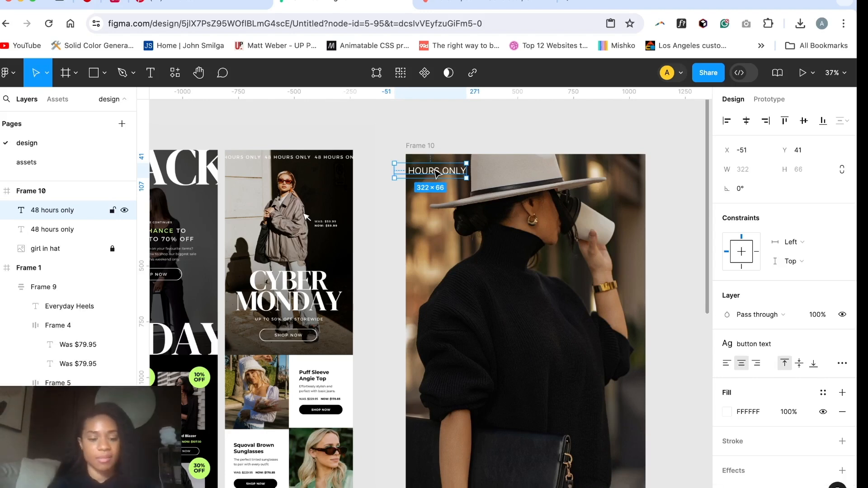
key(super+z)
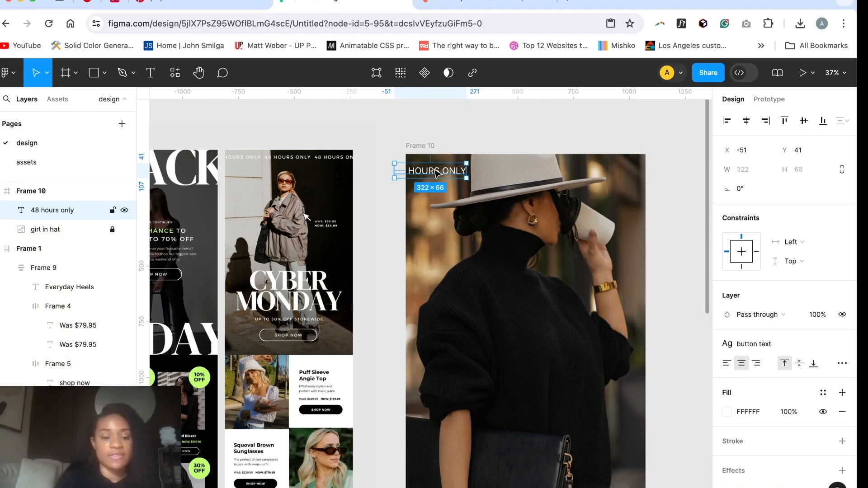
key(shift+a)
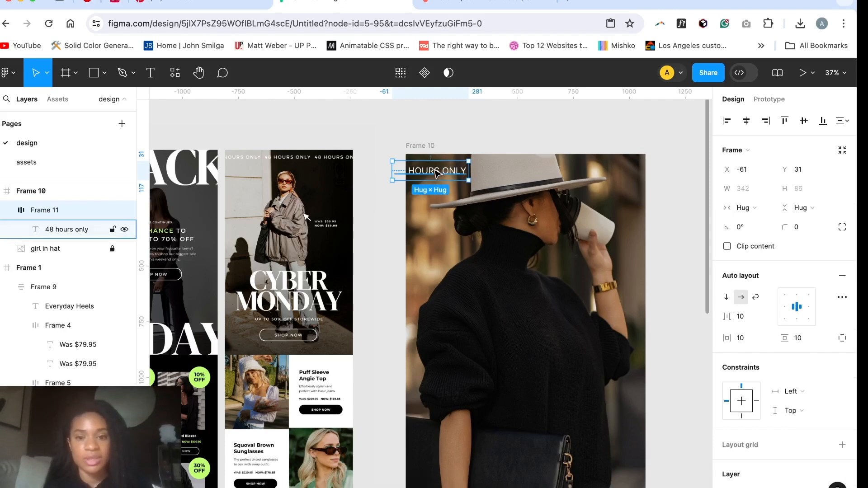
double_click(437, 173)
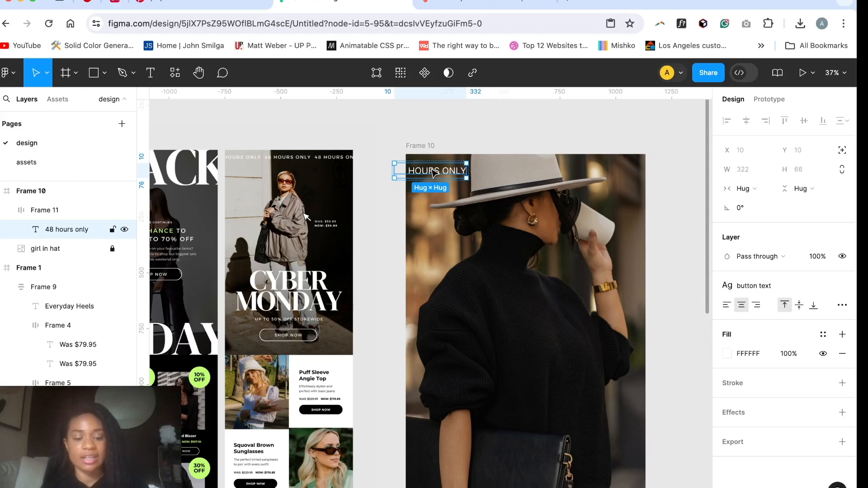
click(492, 213)
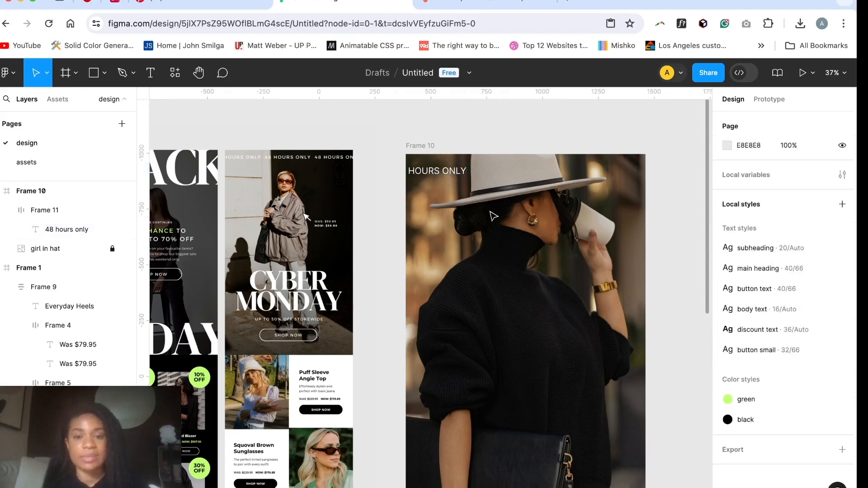
Step: Duplicate the "48 hours only" text three times inside the auto layout row so it spans the frame's width
click(453, 174)
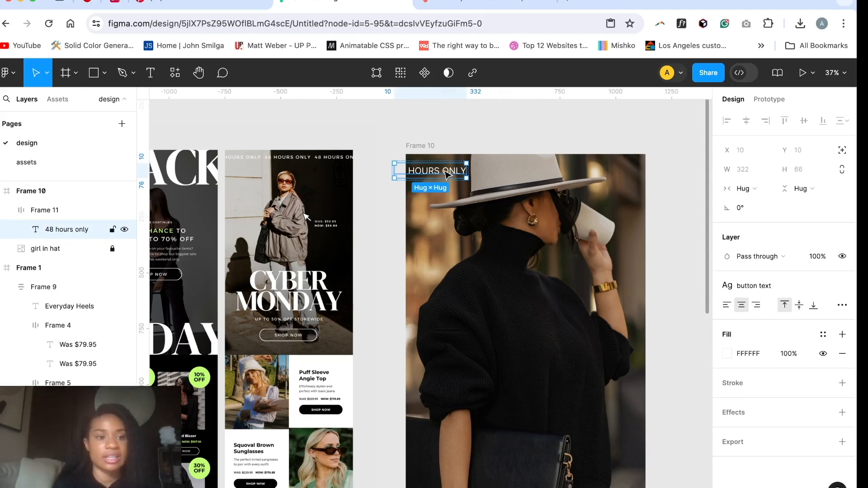
key(super+d)
key(super+d)
key(super+d)
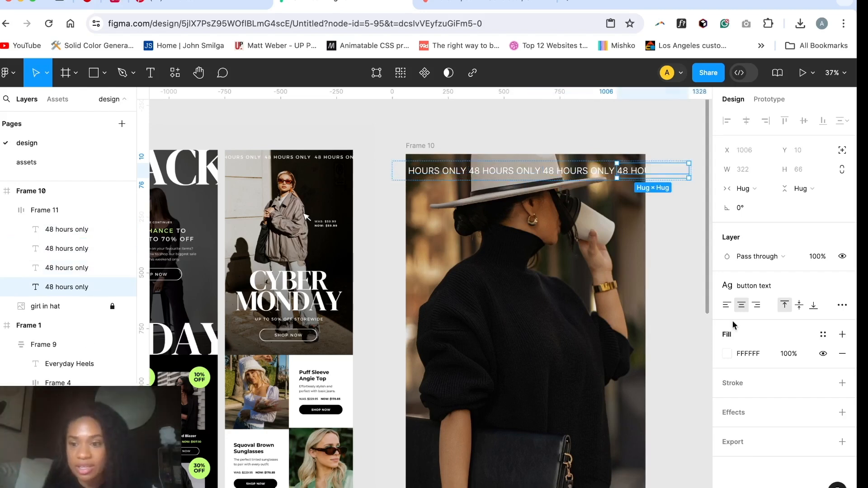
click(663, 220)
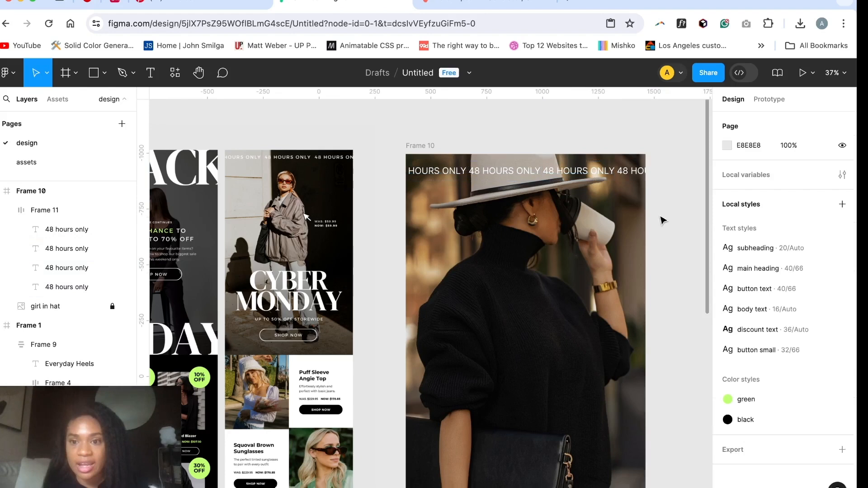
Step: Set the gap between the items in the "48 hours only" auto layout row to 43
click(617, 170)
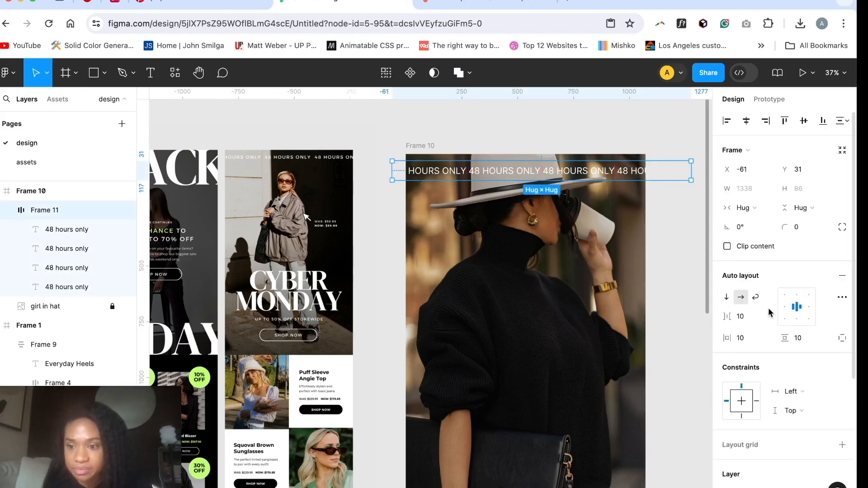
click(752, 319)
key(Up)
key(Up)
key(Up)
key(Up)
key(Up)
key(Up)
key(Up)
key(Up)
key(Up)
key(Up)
key(Up)
key(Up)
key(Up)
key(Up)
key(Up)
key(Up)
key(Up)
key(Up)
key(Up)
key(Up)
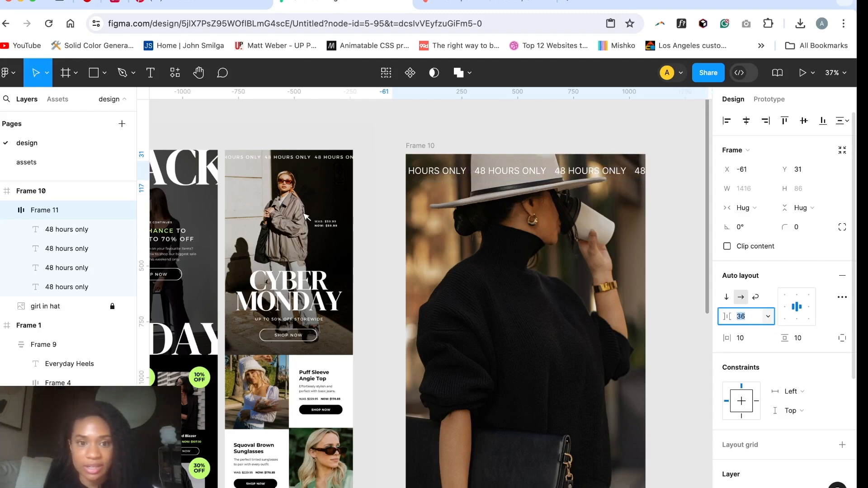
key(Up)
key(Up)
key(Up)
key(Up)
key(Up)
key(Up)
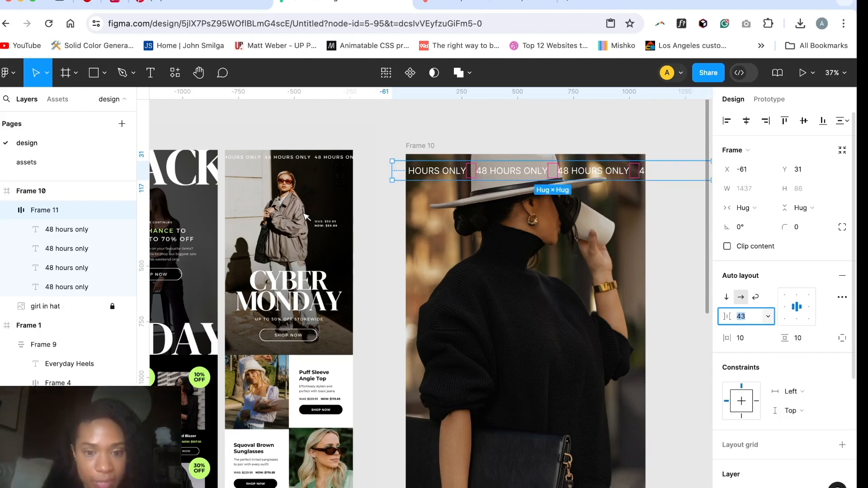
Step: Copy the BLACK heading from the Black Friday email onto the middle of the new frame's hero photo
scroll(676, 423, down, 3)
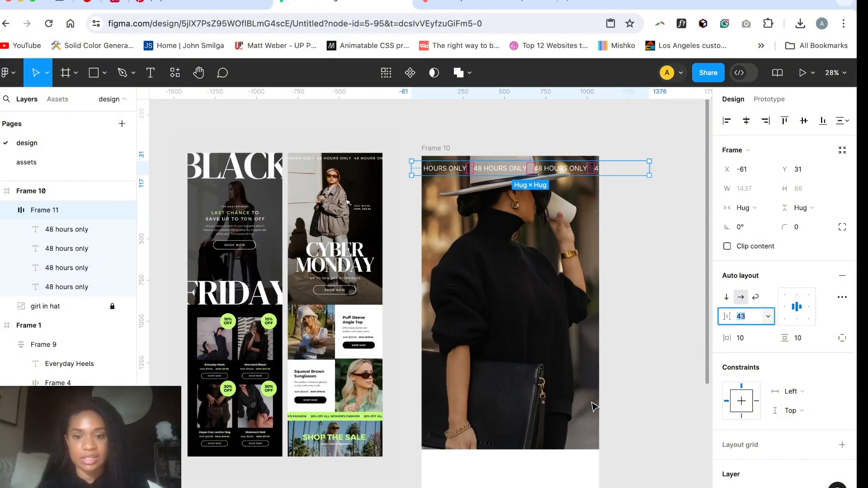
click(653, 275)
scroll(654, 278, down, 1)
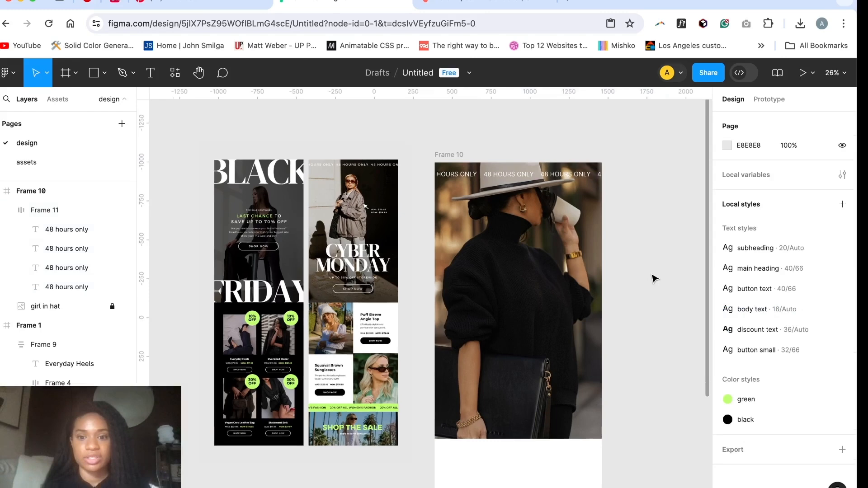
scroll(652, 277, down, 3)
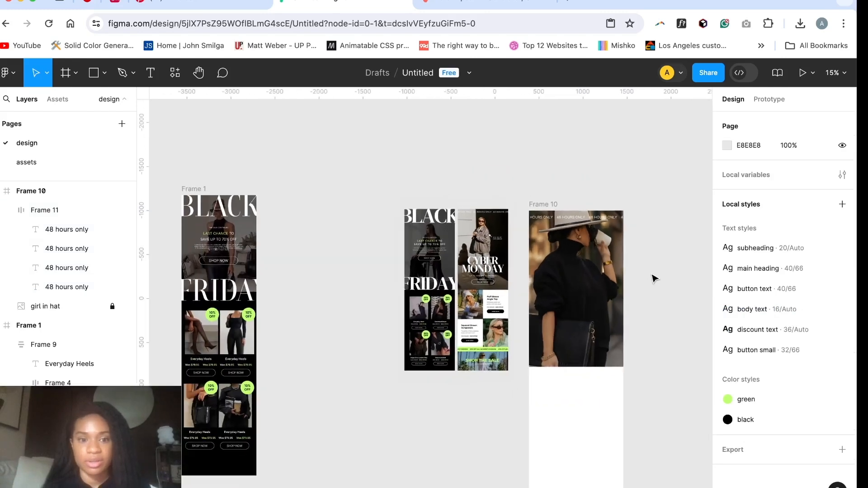
click(233, 209)
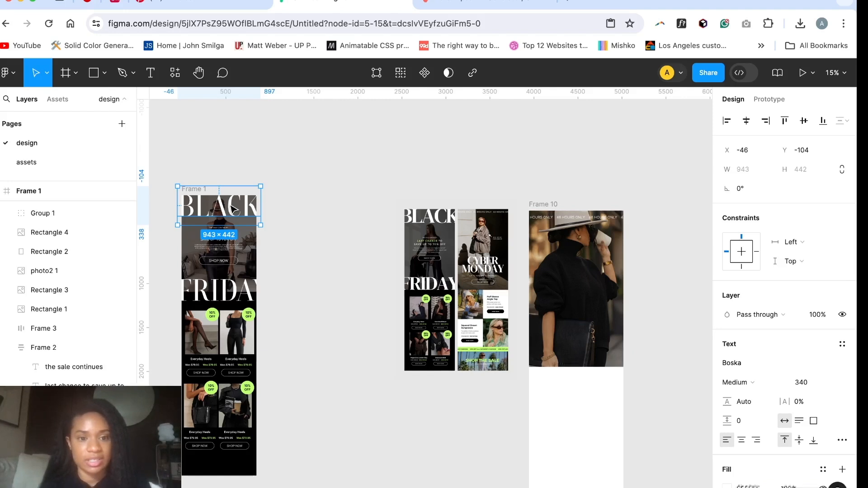
drag(233, 209, 582, 293)
scroll(421, 304, up, 5)
scroll(421, 306, right, 3)
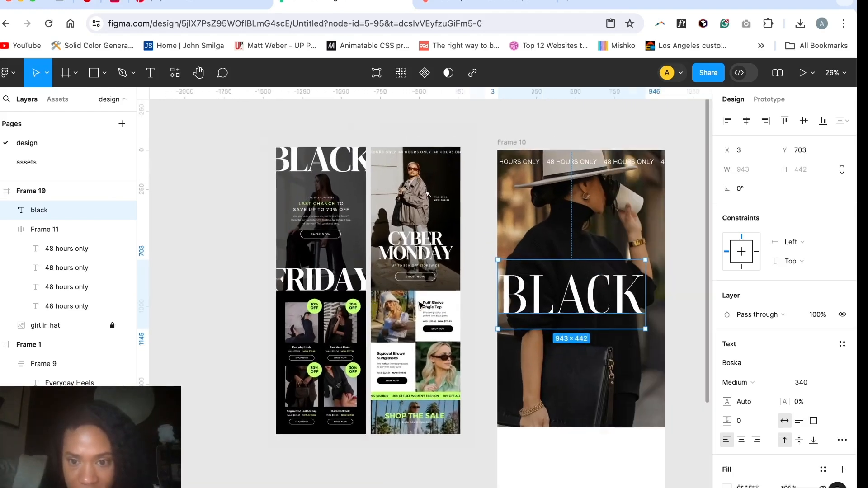
Step: Replace the copied heading's text with "cyber monday", one word per line
scroll(421, 306, down, 2)
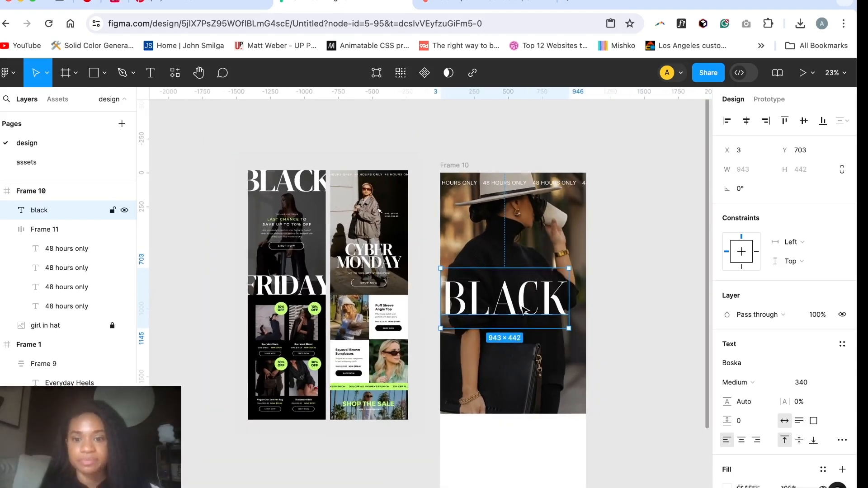
double_click(523, 309)
text(cyber monday)
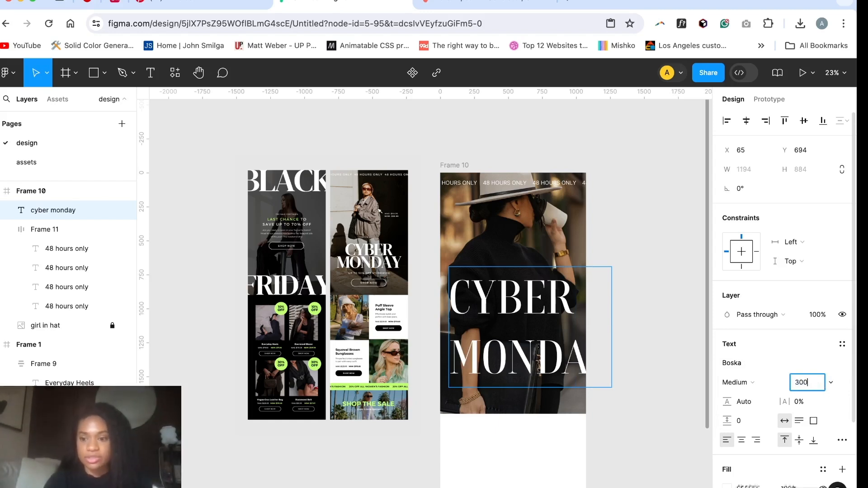
Step: Set the "cyber monday" heading's font size to 300 and centre-align its text
key(Return)
click(746, 439)
Step: Set the "cyber monday" heading's line height to 288 and move it to about X 10, Y 676 within the frame
click(755, 402)
click(746, 401)
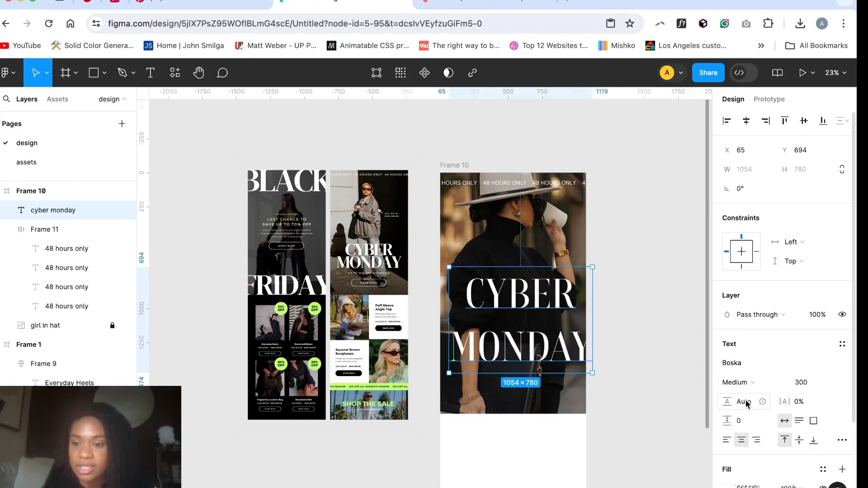
key(Down)
key(Down)
key(shift+Down)
key(shift+Down)
key(shift+Down)
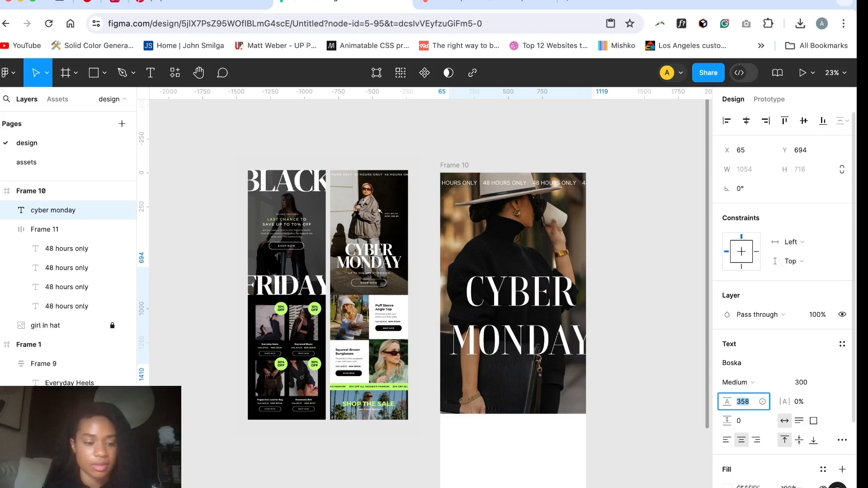
key(shift+Down)
key(shift+Down)
key(shift+Down)
key(shift+Down)
key(shift+Down)
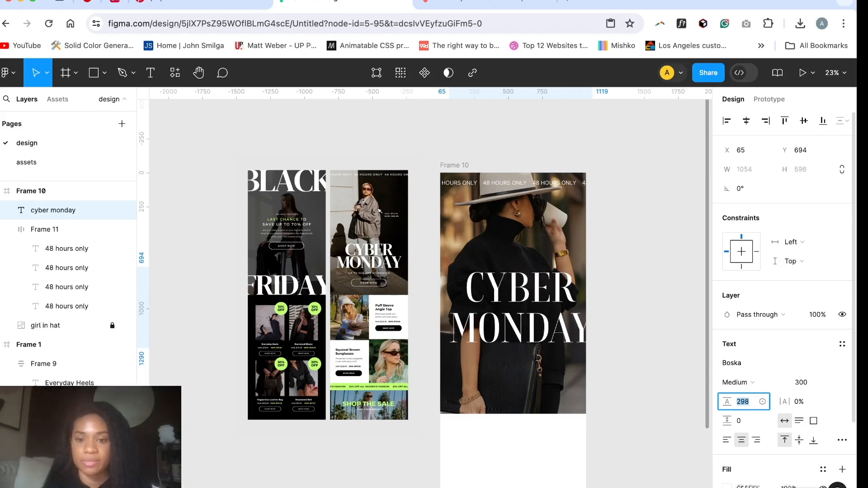
click(654, 302)
click(538, 329)
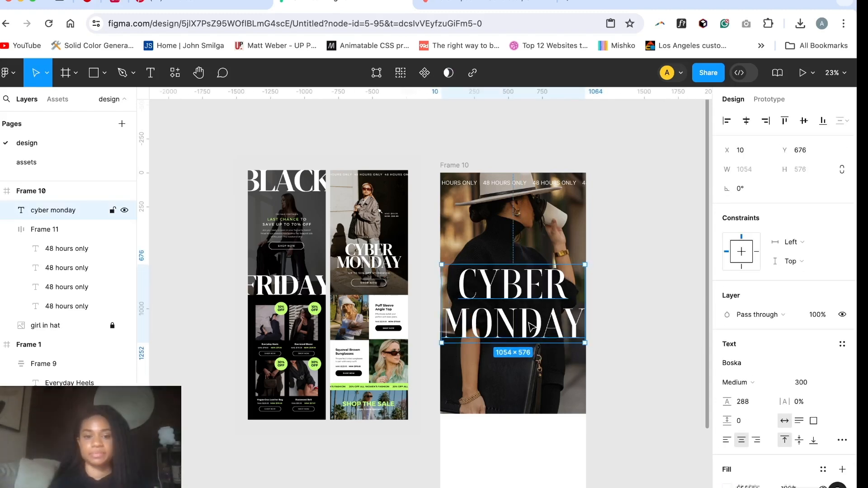
Step: Move the Black Friday email frame right beside the reference image, aligned with the tops of the other frames
scroll(312, 212, down, 3)
scroll(316, 215, left, 5)
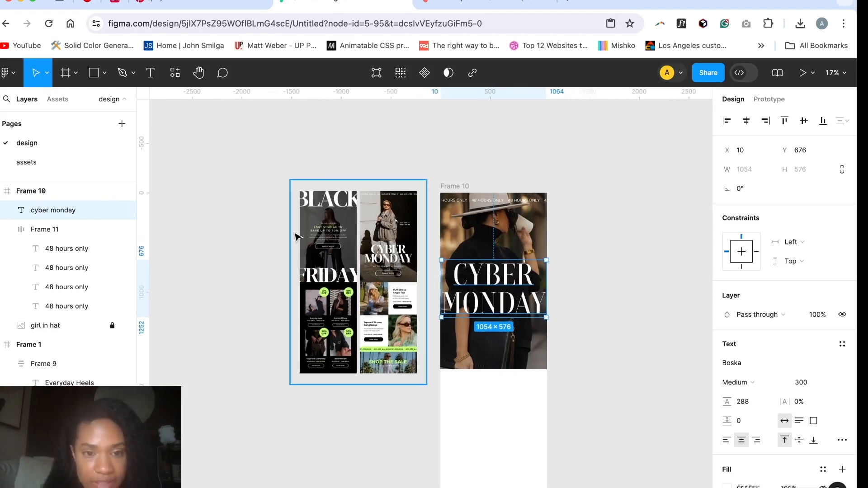
scroll(356, 266, right, 3)
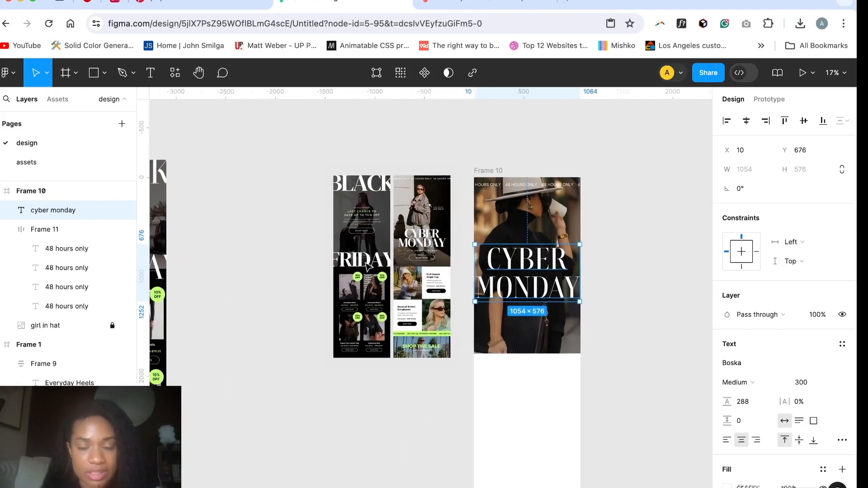
scroll(356, 265, left, 2)
scroll(356, 266, down, 2)
drag(201, 173, 339, 188)
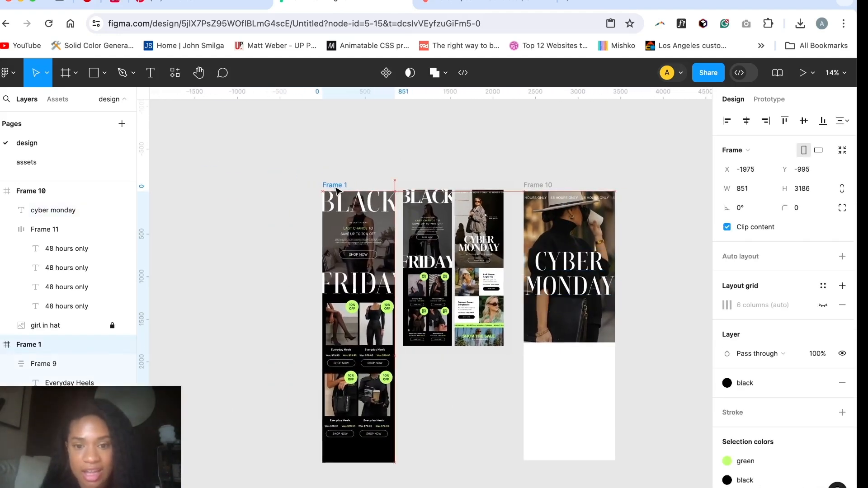
scroll(493, 354, up, 5)
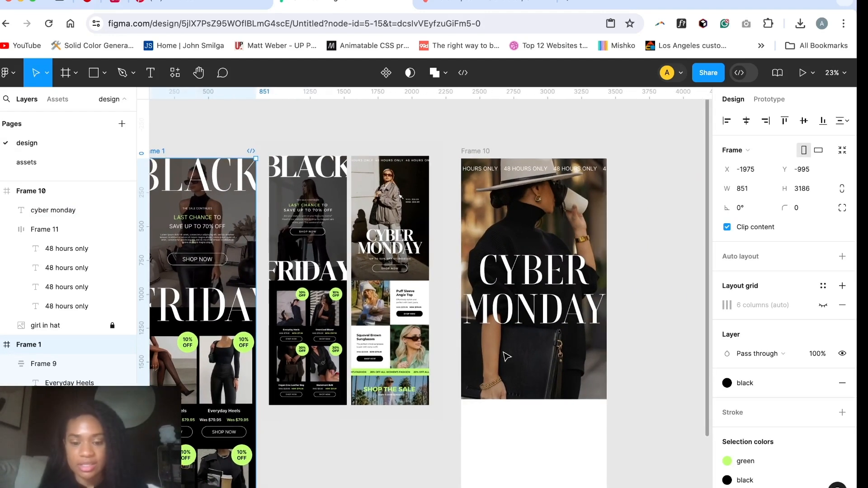
Step: Add a text layer reading "up to 50% off storeide" below the CYBER MONDAY heading on the hero photo
key(Escape)
key(t)
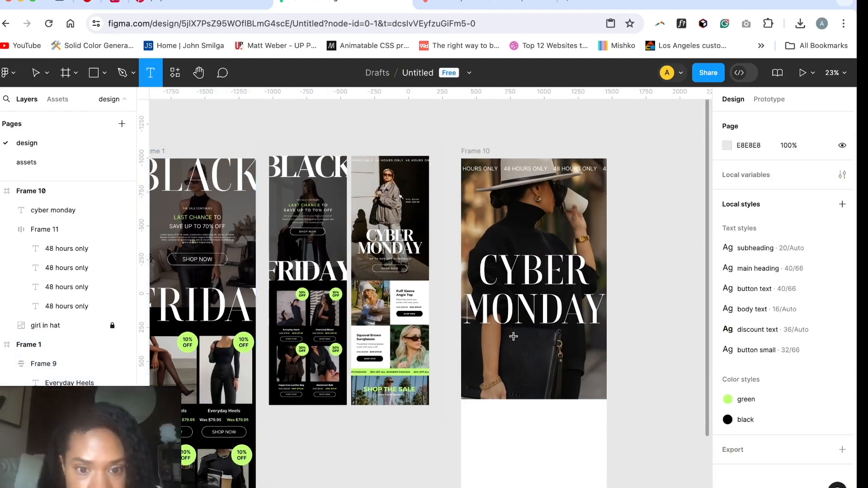
scroll(513, 337, up, 5)
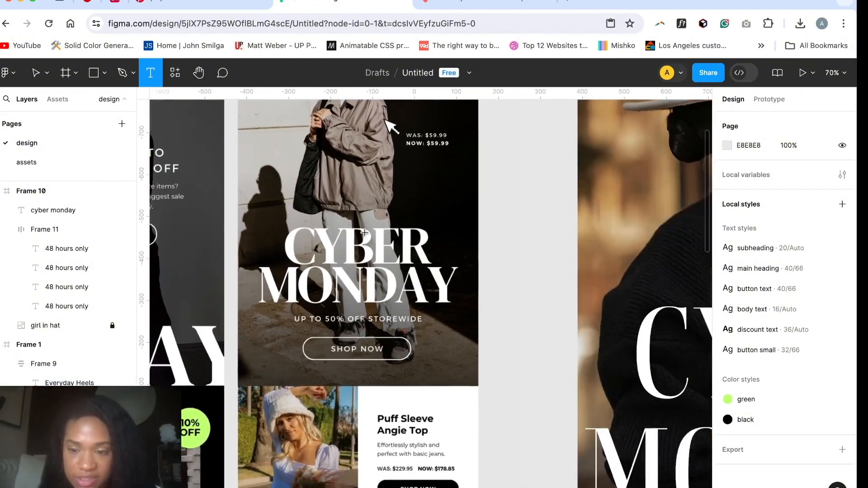
scroll(514, 337, down, 3)
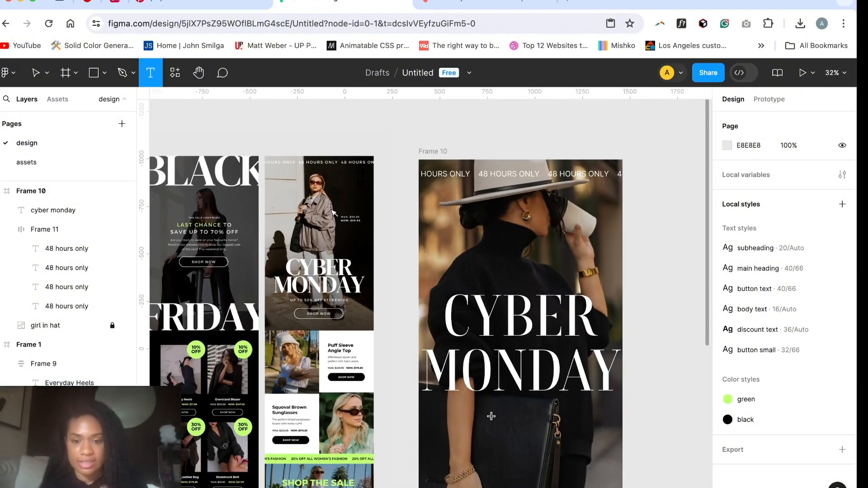
click(491, 415)
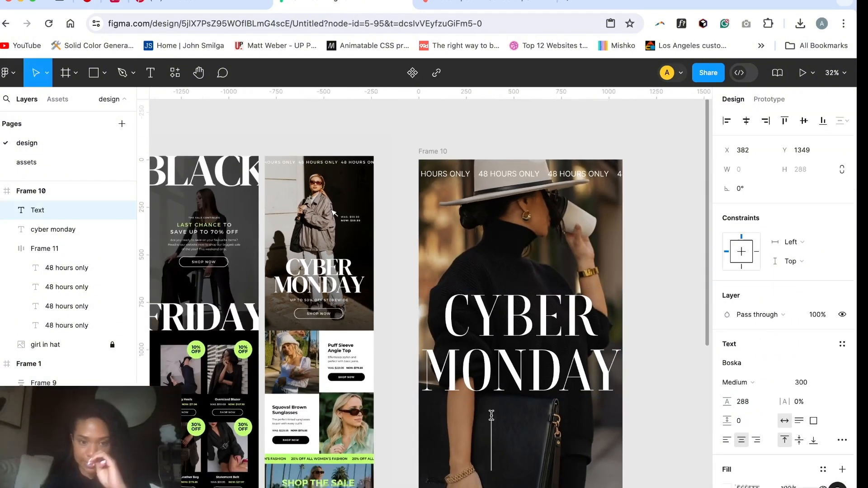
text(up to 50%)
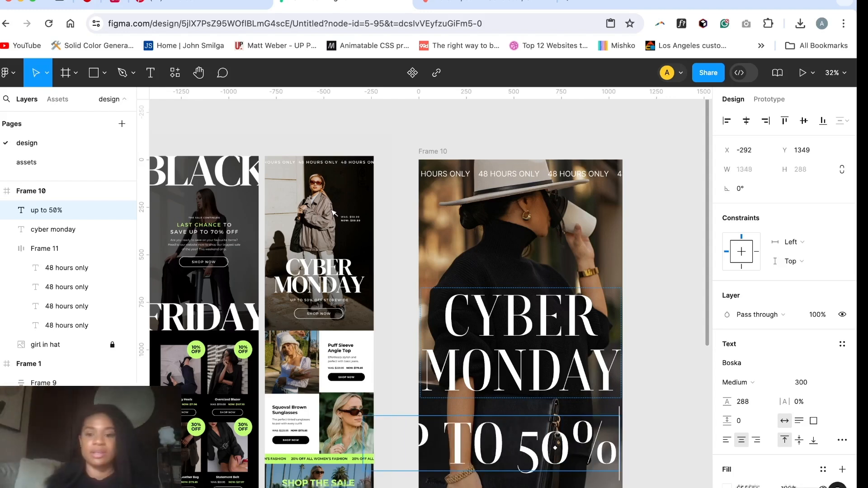
text( off store)
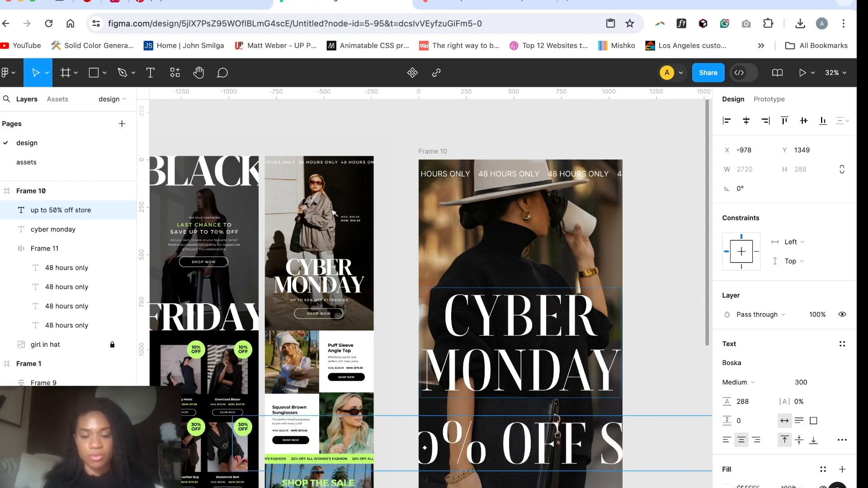
text(ide)
scroll(608, 445, down, 5)
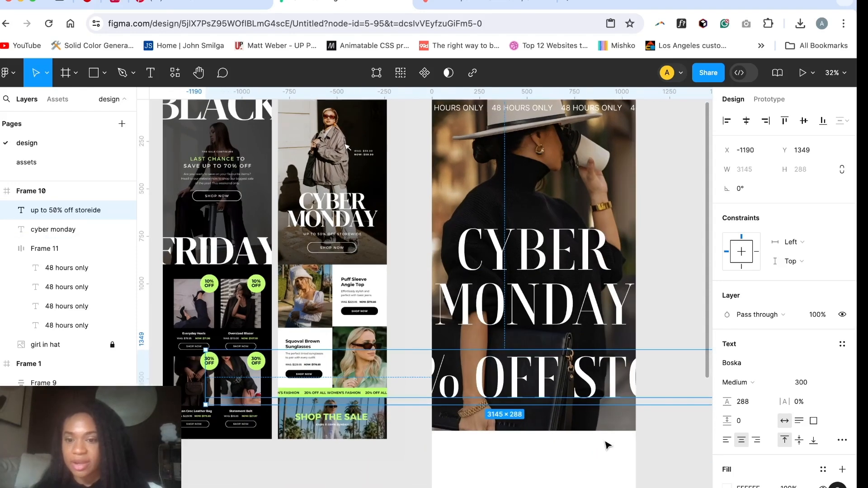
Step: Apply the subheading text style to the discount line and correct its wording to "up to 50% off storewide"
click(842, 348)
click(766, 398)
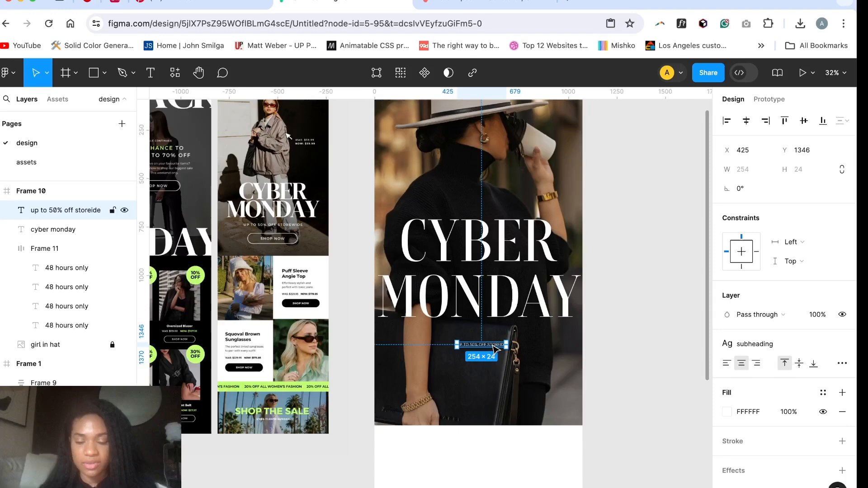
scroll(493, 346, up, 5)
double_click(515, 349)
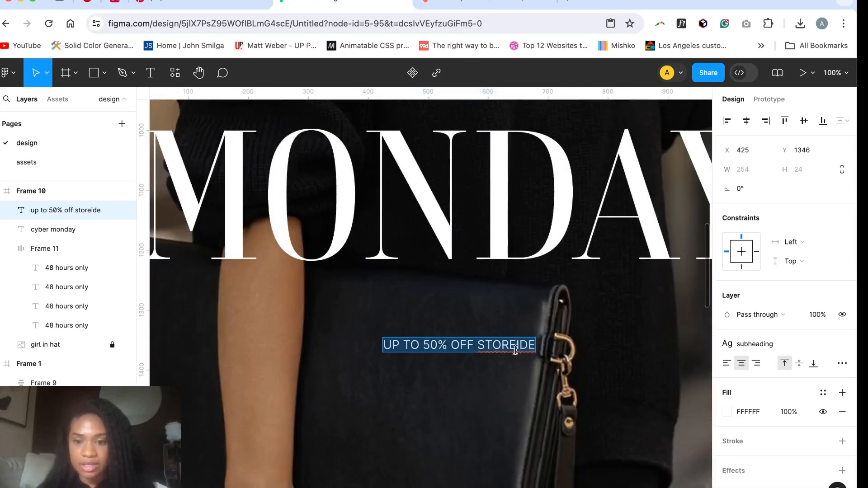
click(505, 345)
text(W)
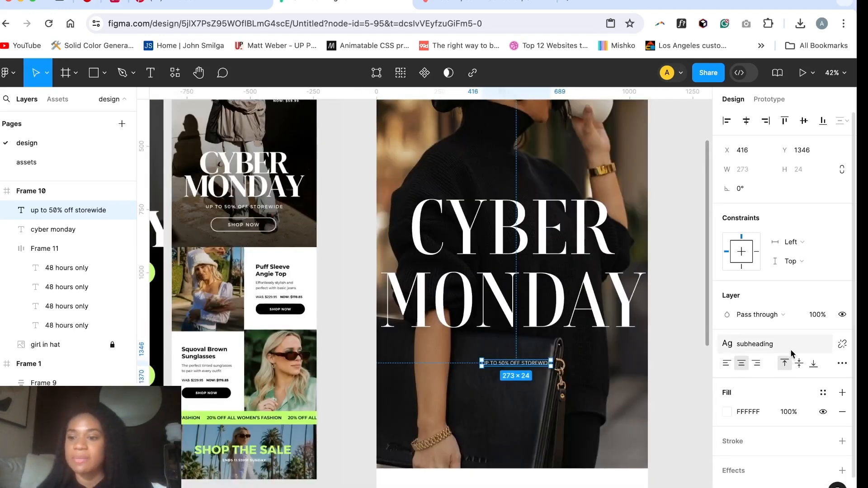
Step: Switch the "up to 50% off storewide" line to the main heading text style and move it up to about X 271, Y 1303
click(791, 354)
click(771, 411)
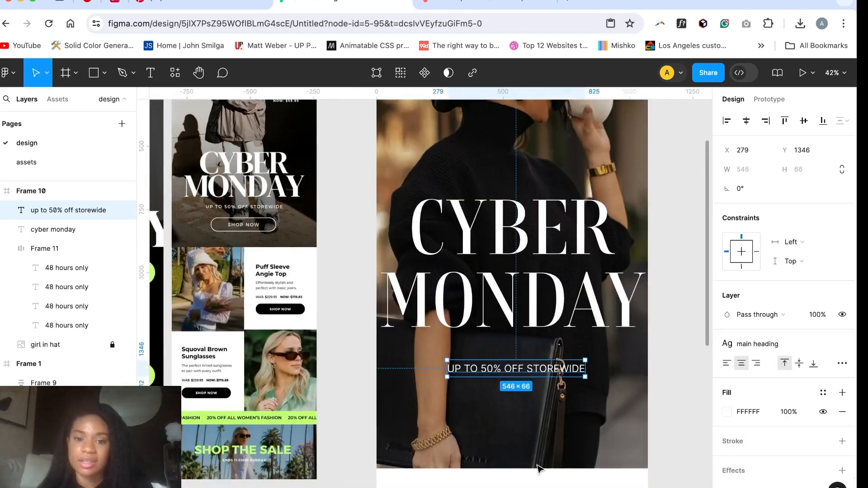
scroll(539, 469, down, 1)
scroll(539, 469, down, 5)
drag(551, 356, 549, 349)
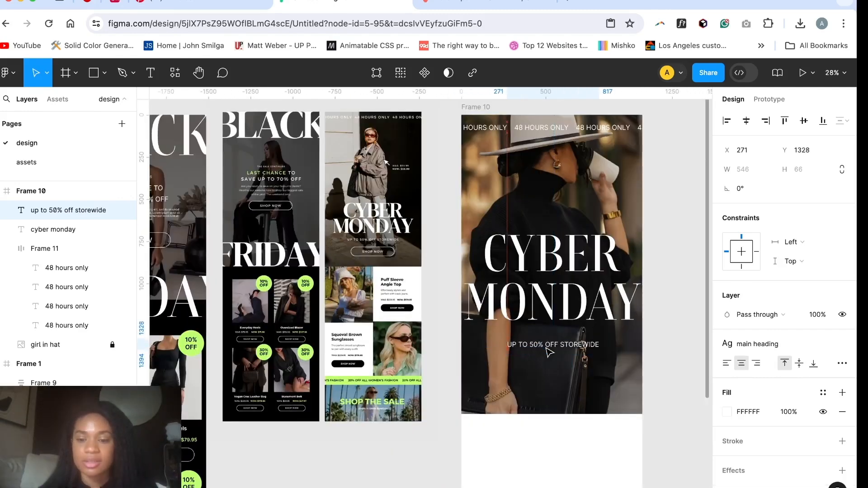
Step: Copy the hero's SHOP NOW button from the Black Friday email to about X 302, Y 1420, below the "up to 50% off storewide" line
scroll(549, 349, down, 5)
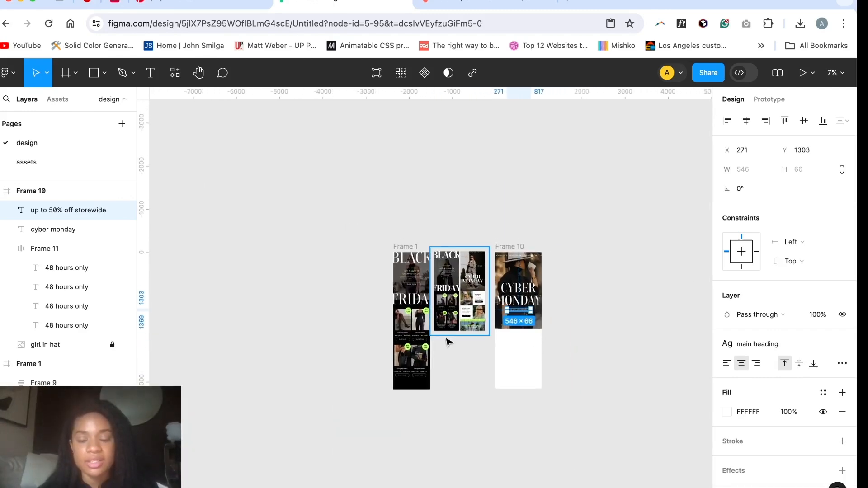
scroll(448, 342, up, 8)
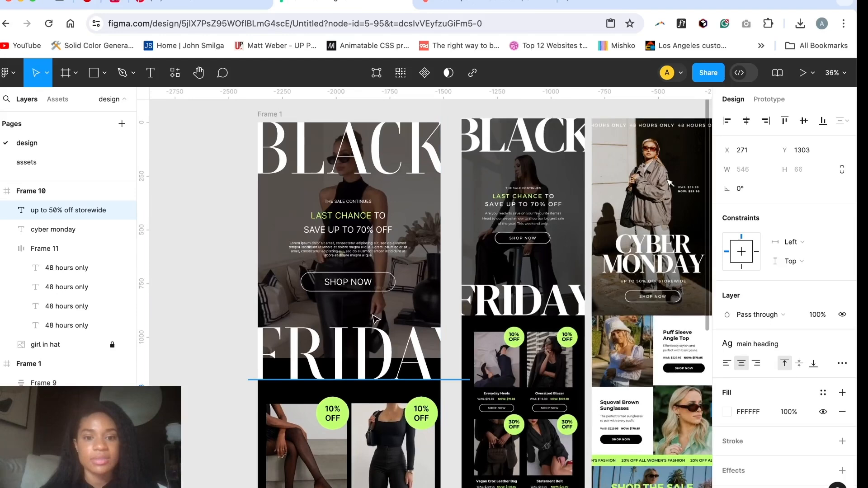
click(395, 290)
scroll(479, 368, down, 3)
scroll(479, 369, right, 5)
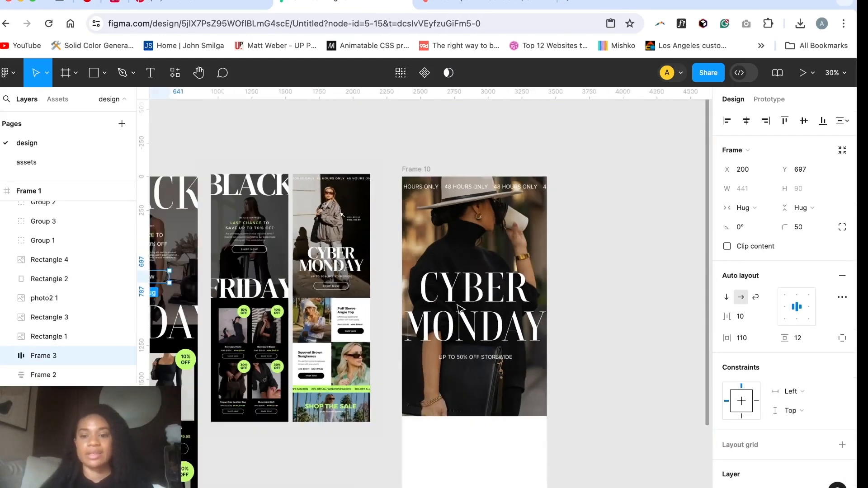
scroll(477, 365, up, 5)
key(super+v)
drag(493, 390, 493, 377)
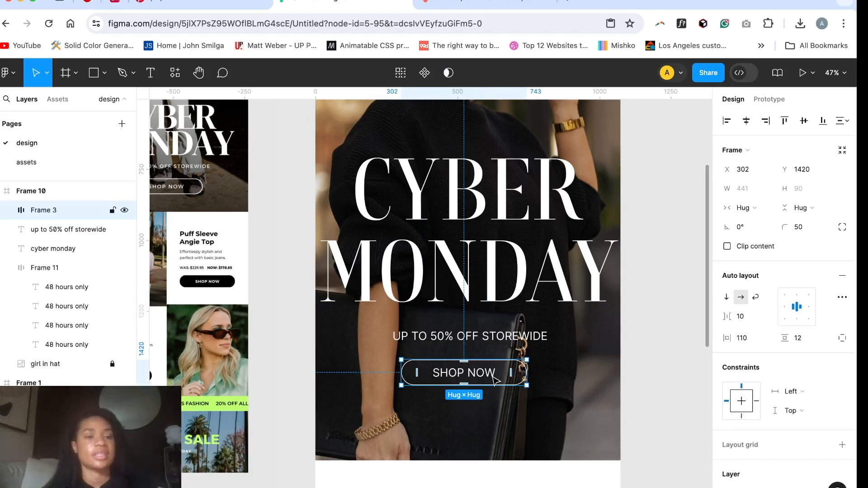
Step: Turn the copied SHOP NOW button into a component named "button/primary"
key(super+alt+k)
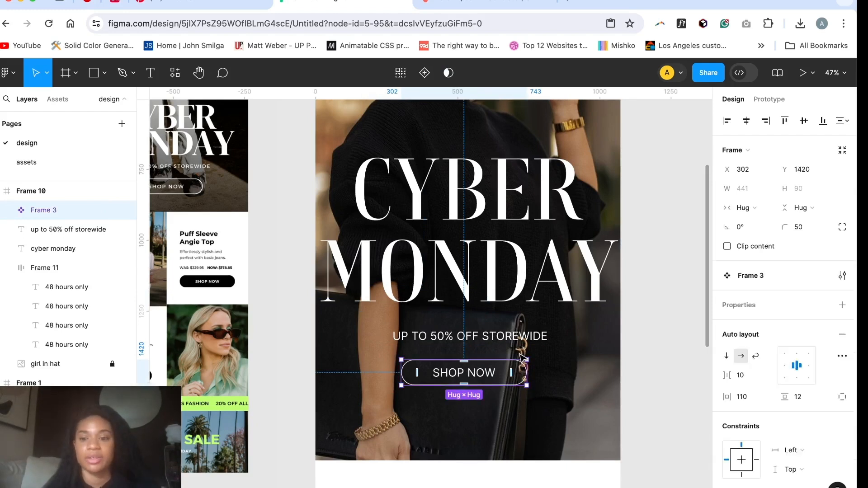
click(782, 275)
text(button/primar)
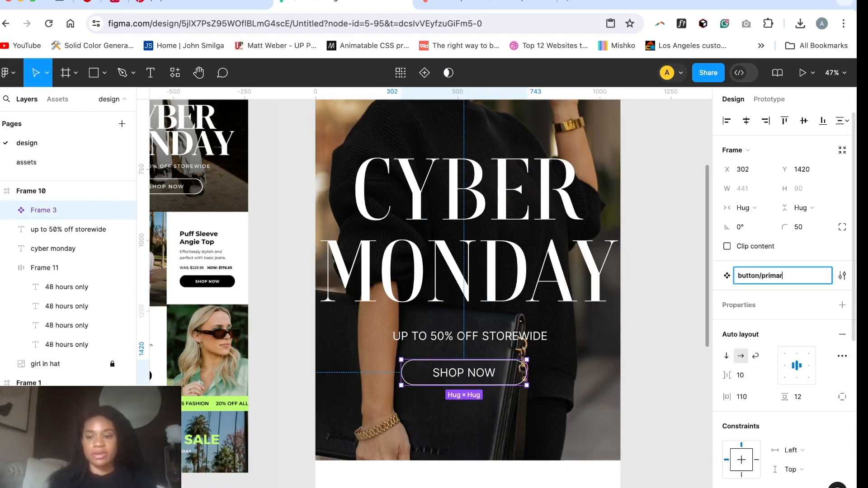
text(y)
key(Return)
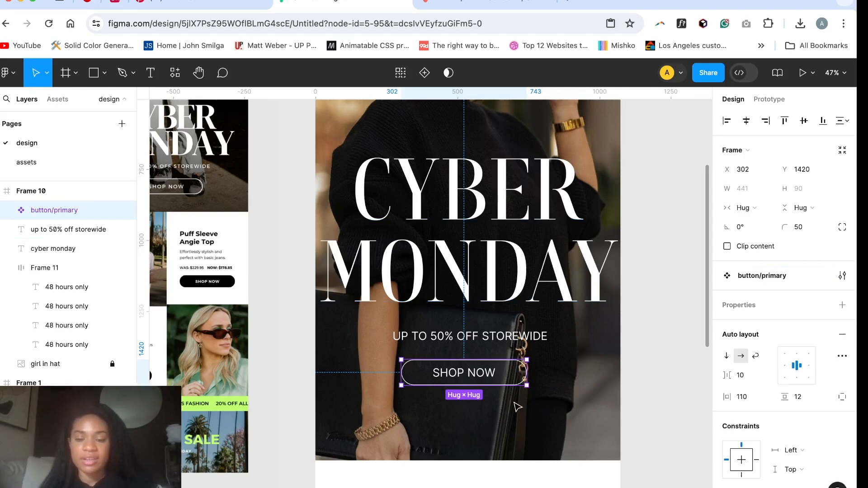
scroll(511, 393, down, 5)
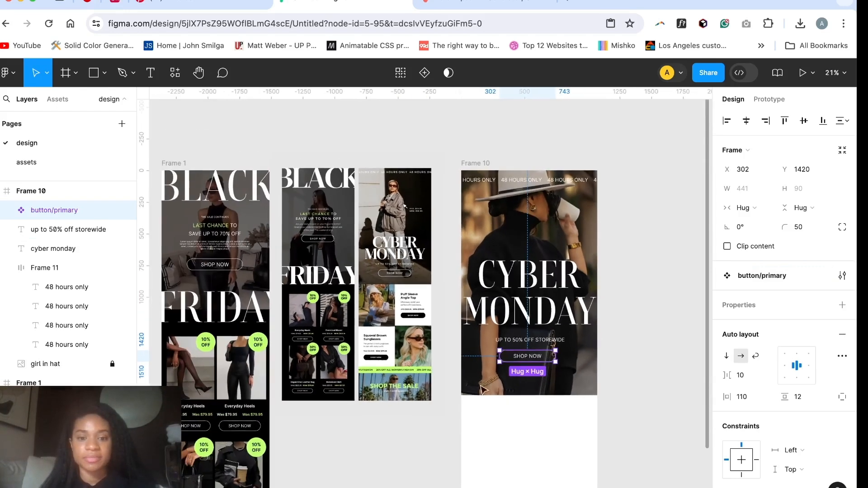
scroll(529, 359, up, 6)
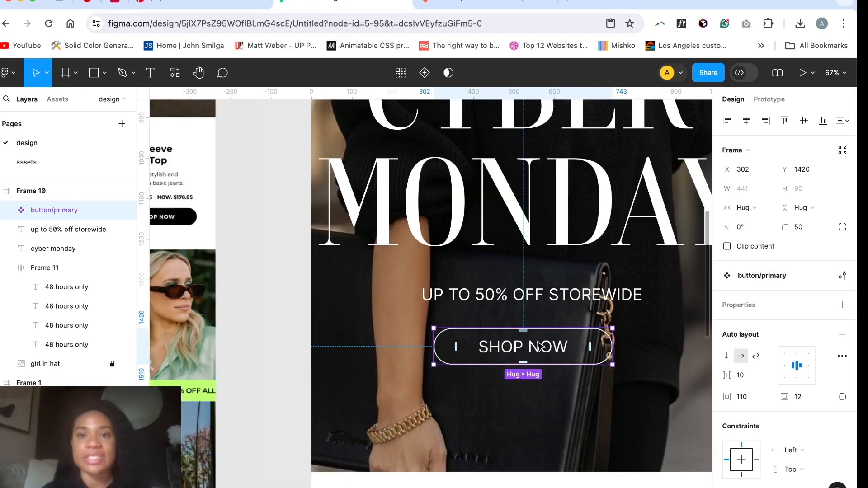
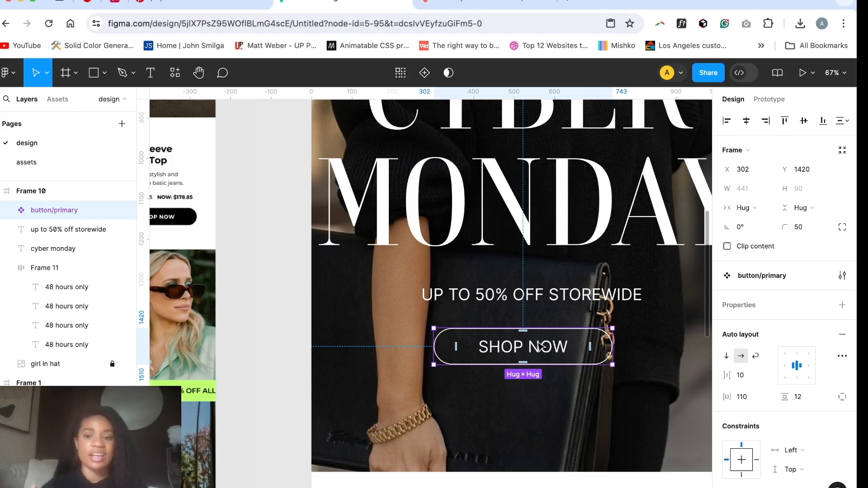
Step: Draw a 544 × 750 rectangle directly below the Cyber Monday hero image, at X 0, Y 1775
scroll(541, 347, down, 5)
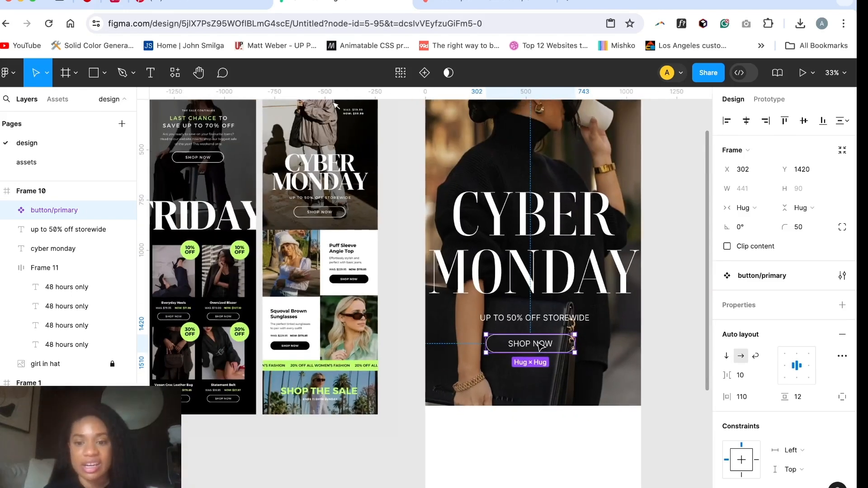
click(558, 382)
scroll(558, 382, down, 4)
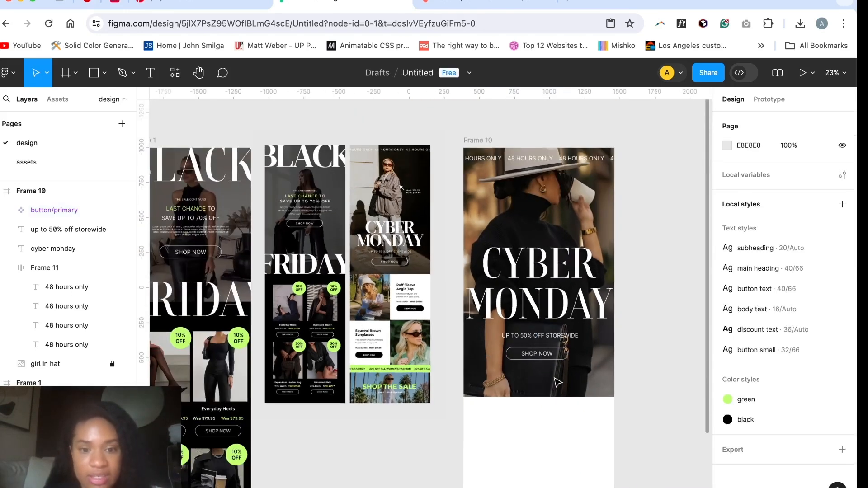
scroll(555, 382, down, 1)
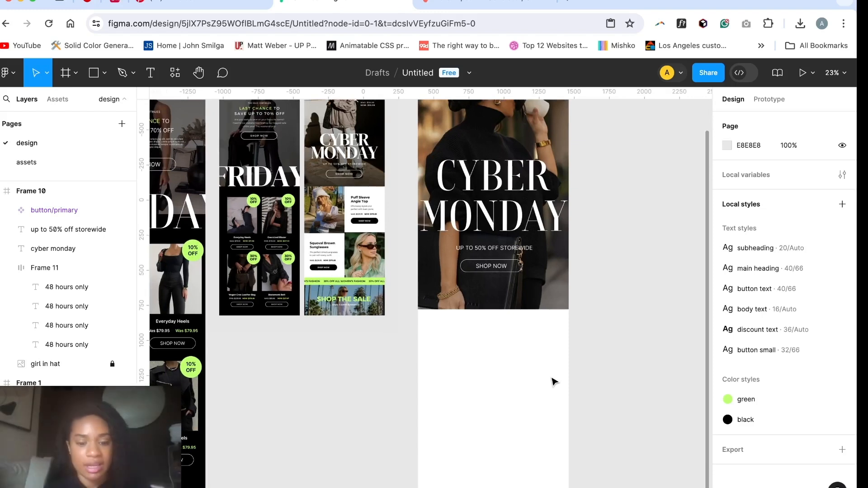
key(r)
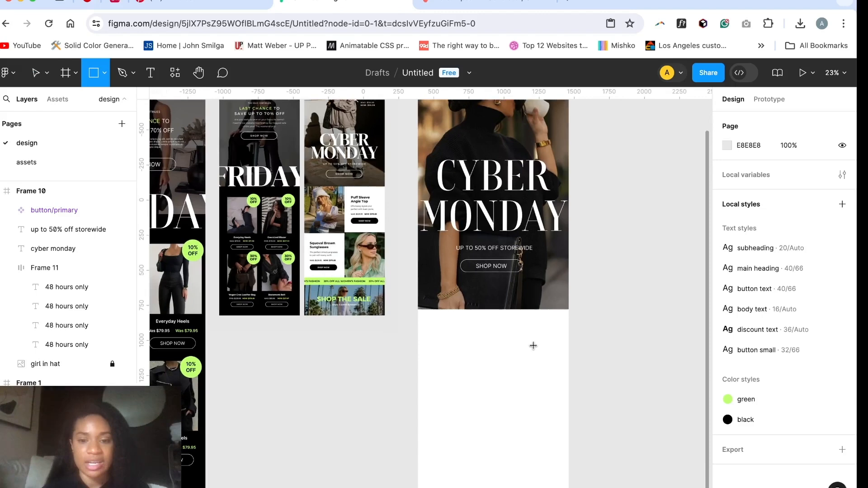
drag(418, 311, 494, 416)
scroll(454, 328, up, 3)
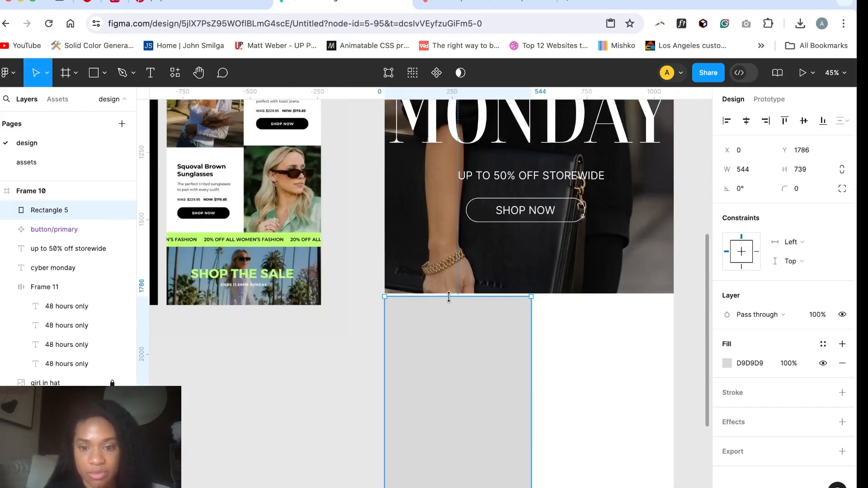
drag(448, 297, 449, 295)
scroll(450, 346, down, 3)
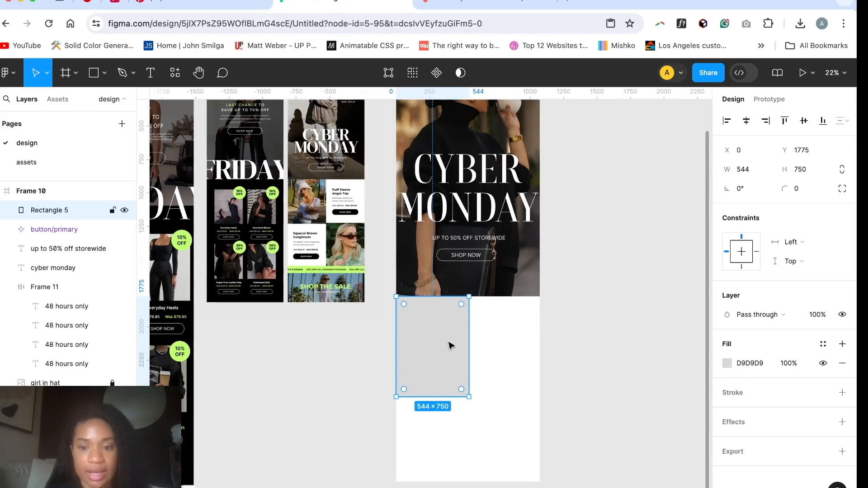
Step: Duplicate the rectangle beside the original at X 529, Y 1775 and fill the copy with white (FFFFFF)
key(ctrl+d)
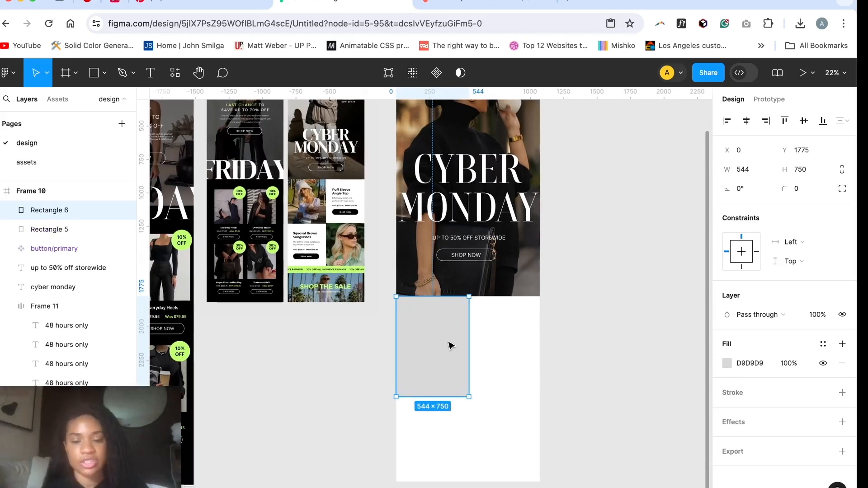
drag(450, 345, 520, 345)
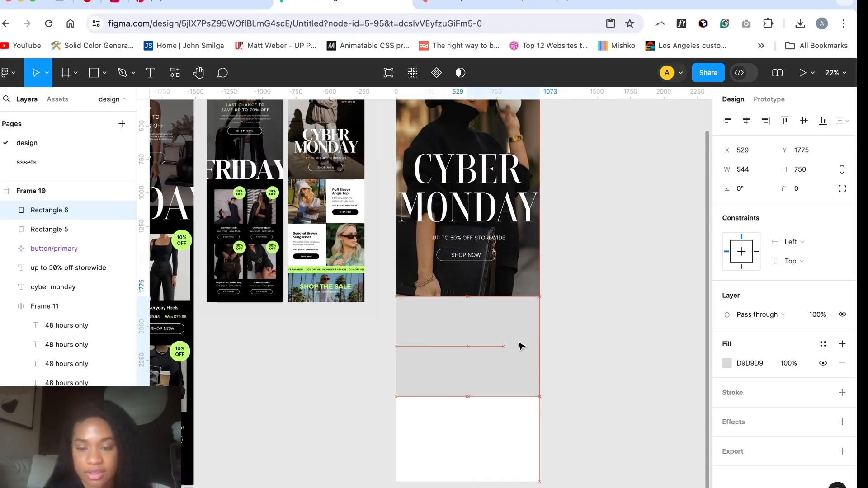
click(727, 363)
text(FFFFFF)
key(Return)
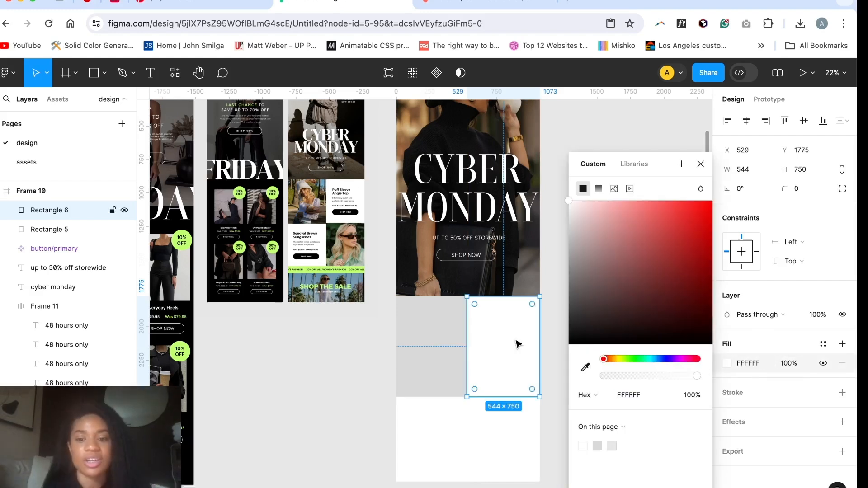
key(Escape)
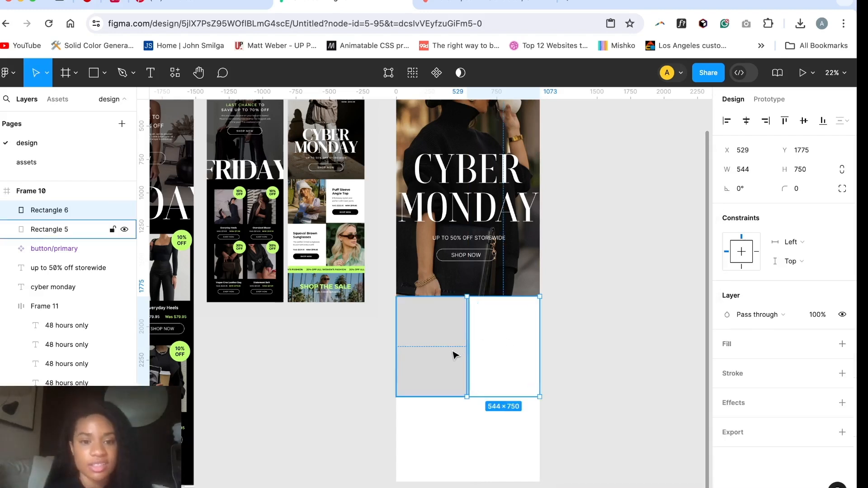
Step: Fill the grey rectangle below the hero with the image photo7.jpeg
click(452, 355)
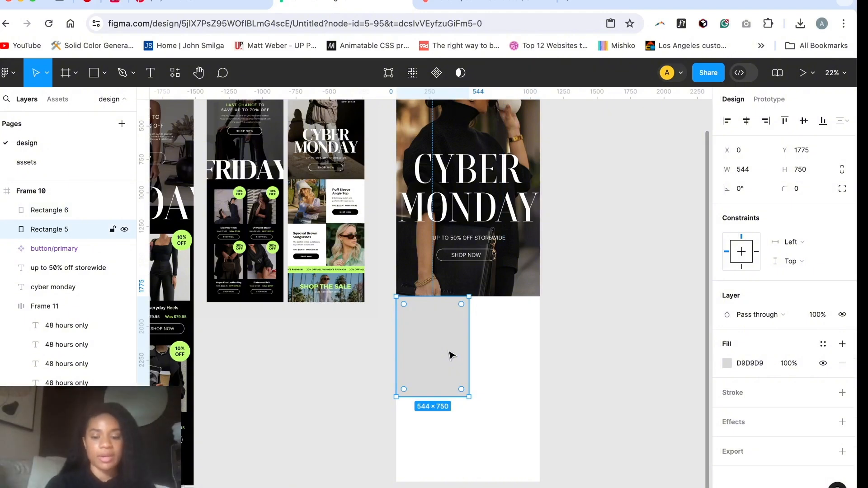
key(super+shift+k)
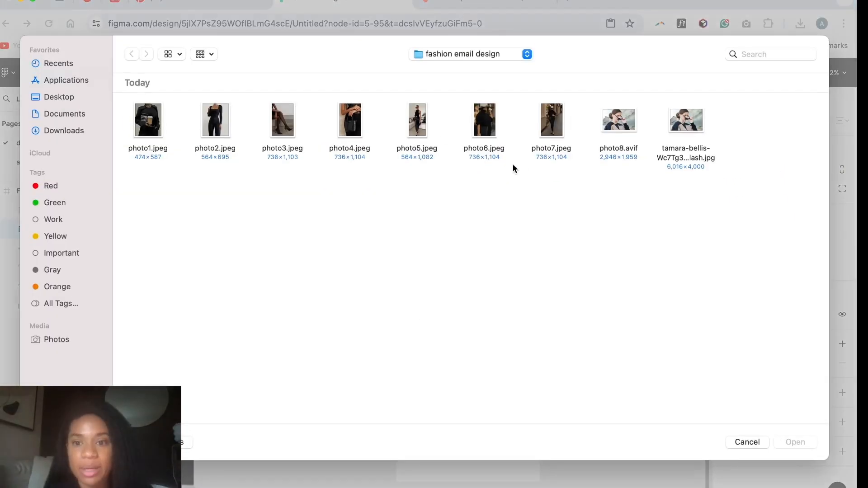
double_click(543, 157)
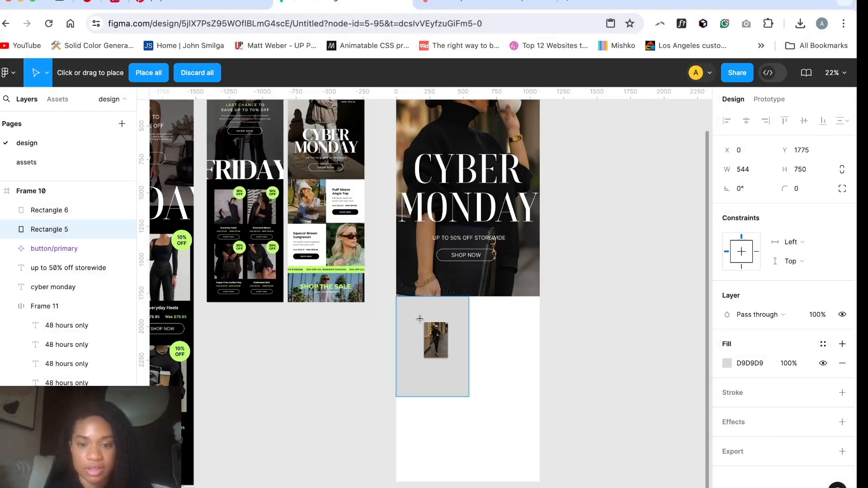
click(425, 324)
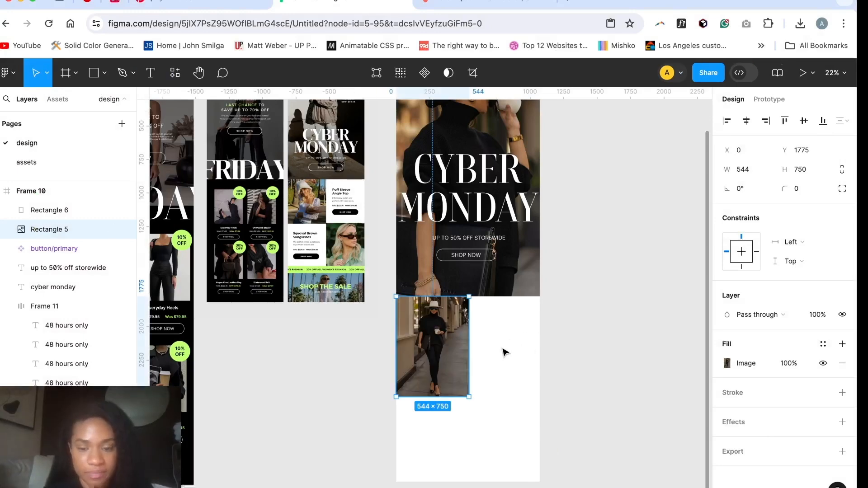
Step: Add the product title "Squoval brown sunglasses" beside the photo of the woman in the hat
scroll(505, 352, up, 5)
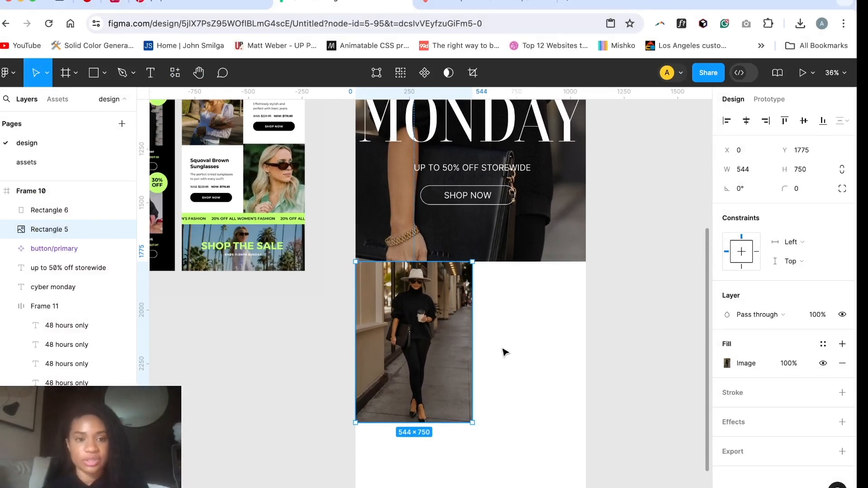
key(t)
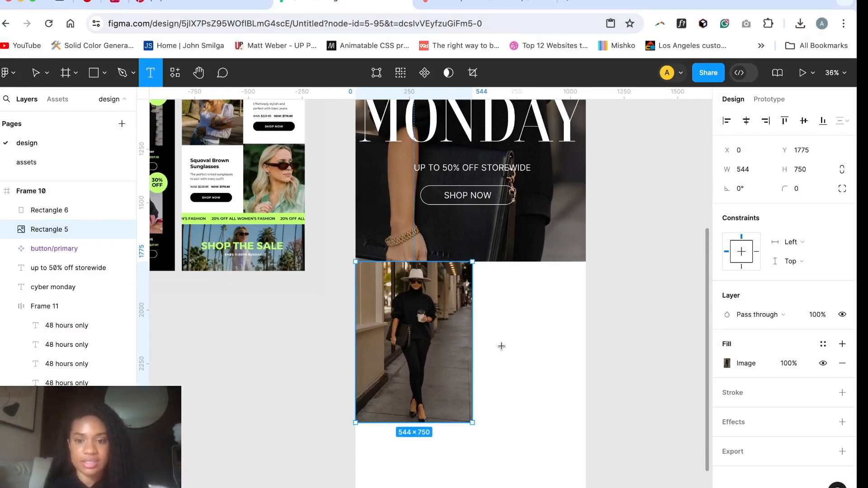
click(485, 296)
text(Sq)
key(BackSpace)
key(BackSpace)
text(Squoval brown sun)
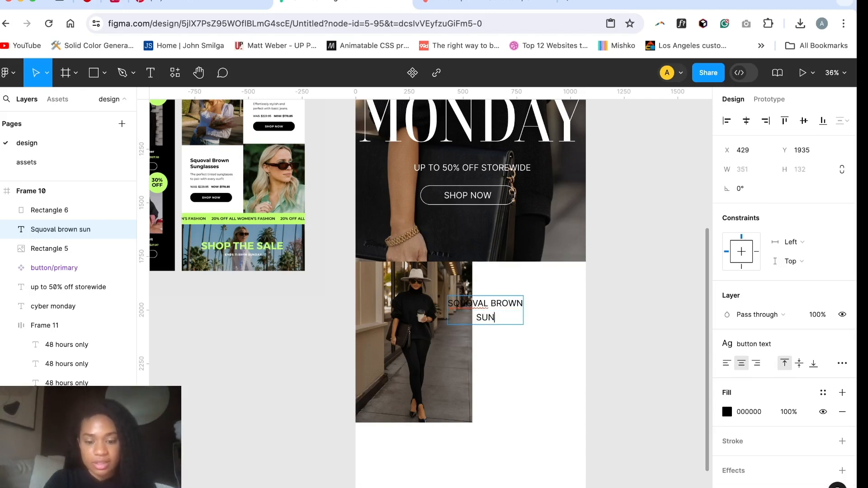
text(glasses)
key(Escape)
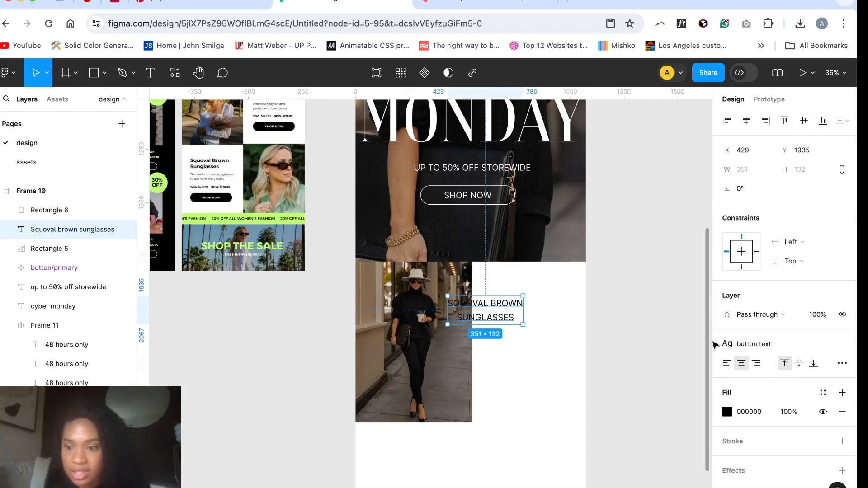
Step: Save the formatting of the first "Everyday Heels" title in the Black Friday email as a text style named "small heading"
click(779, 346)
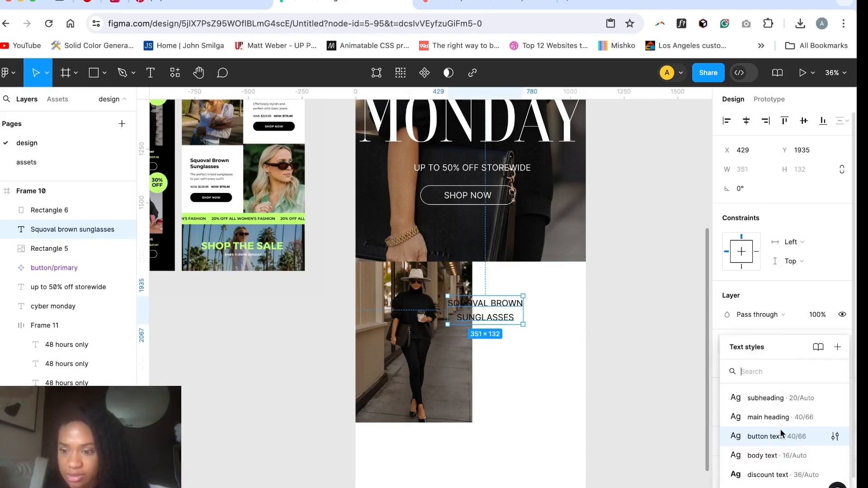
scroll(484, 368, down, 3)
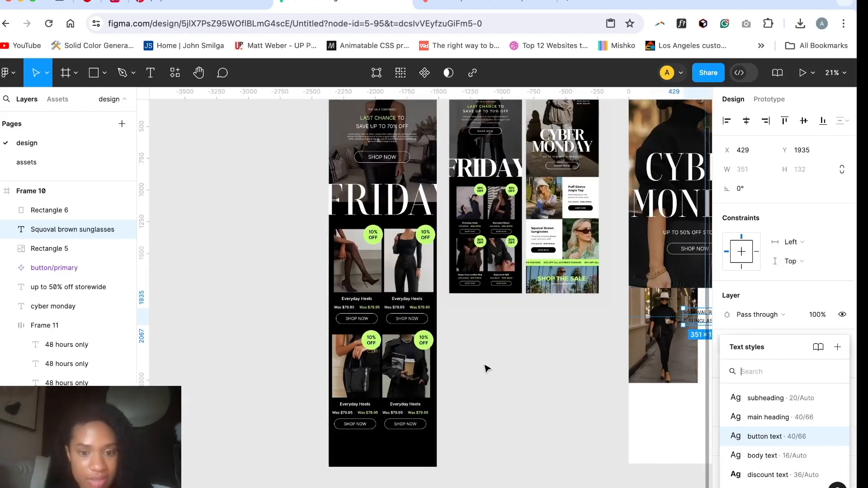
click(368, 303)
scroll(366, 301, up, 10)
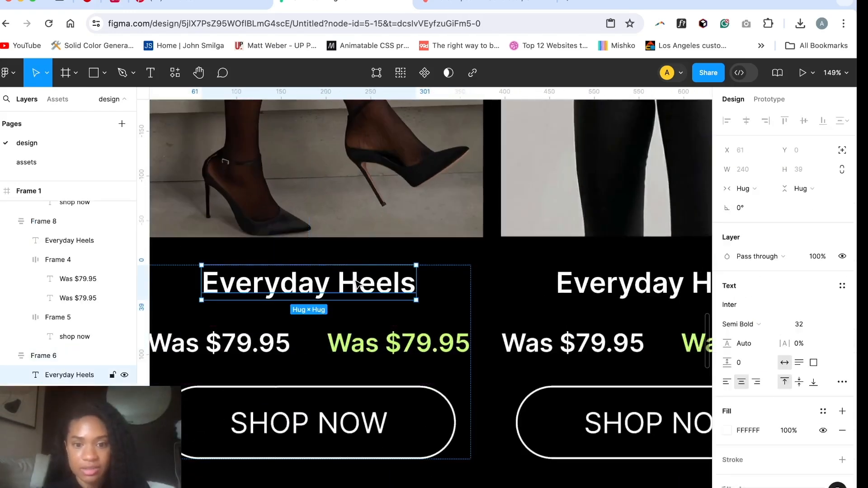
scroll(459, 277, down, 5)
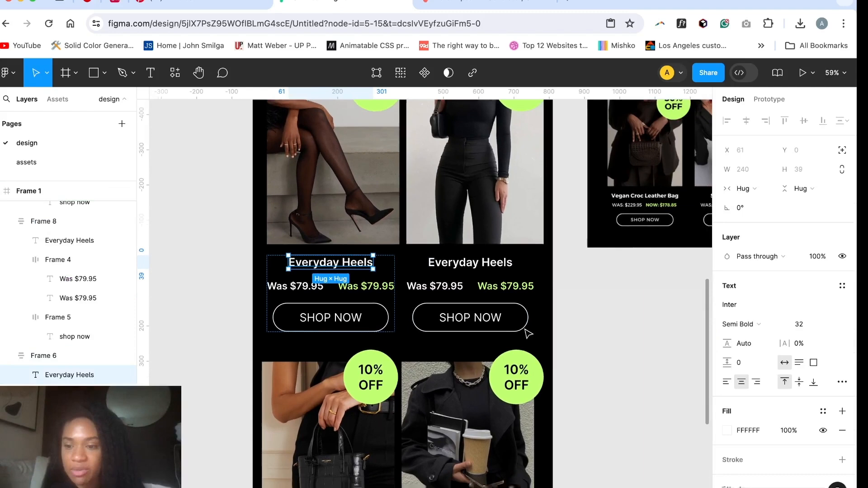
scroll(528, 334, down, 1)
click(841, 287)
click(608, 329)
Step: Apply the small heading style to "Squoval brown sunglasses", left-align it and position it at about X 633, Y 1873
scroll(609, 329, down, 2)
scroll(608, 330, right, 8)
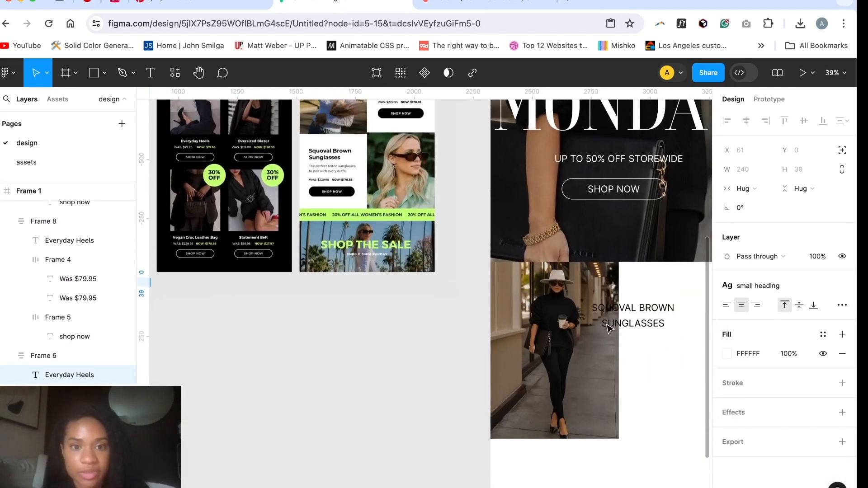
scroll(610, 329, down, 1)
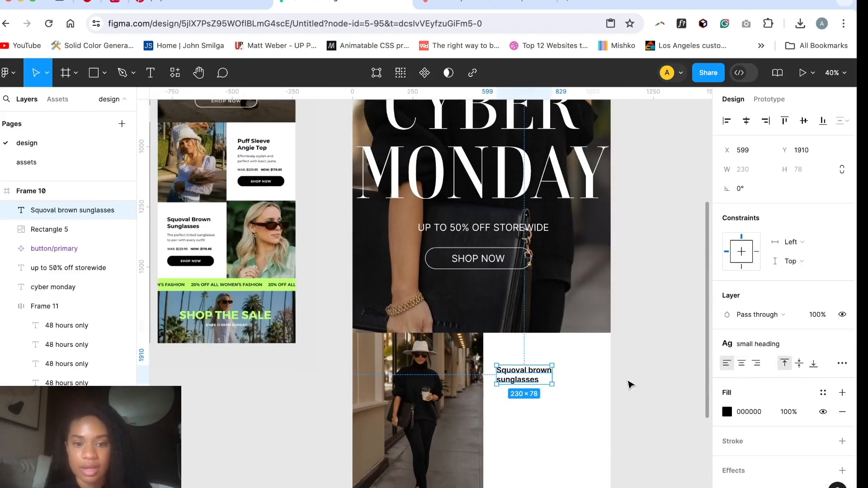
scroll(629, 384, left, 1)
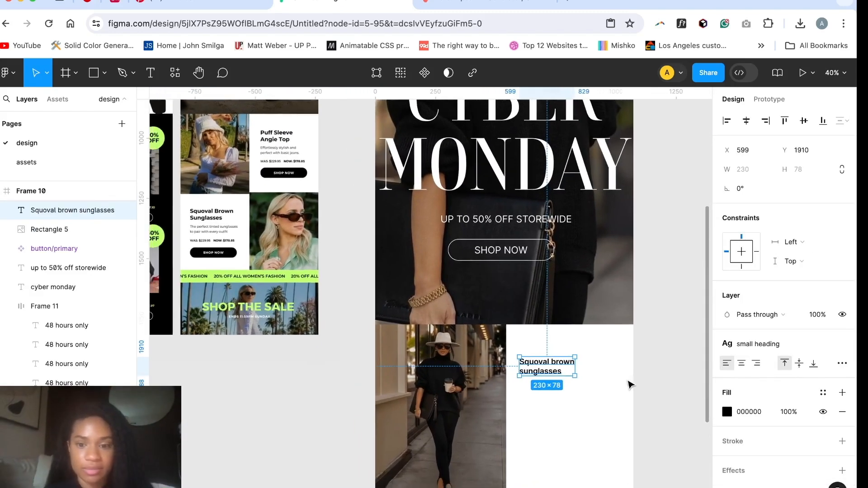
drag(545, 373, 554, 365)
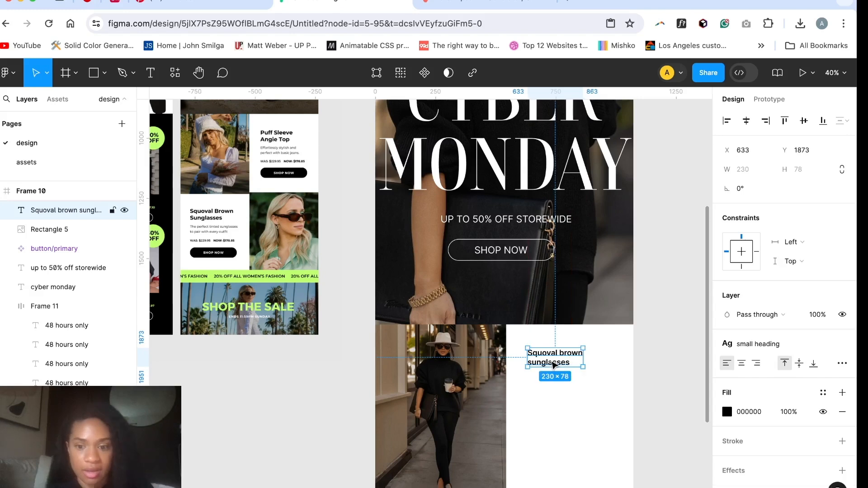
Step: Add the description "Effortlessly stylish and perfect with basic jeans." below the sunglasses title
click(552, 400)
key(t)
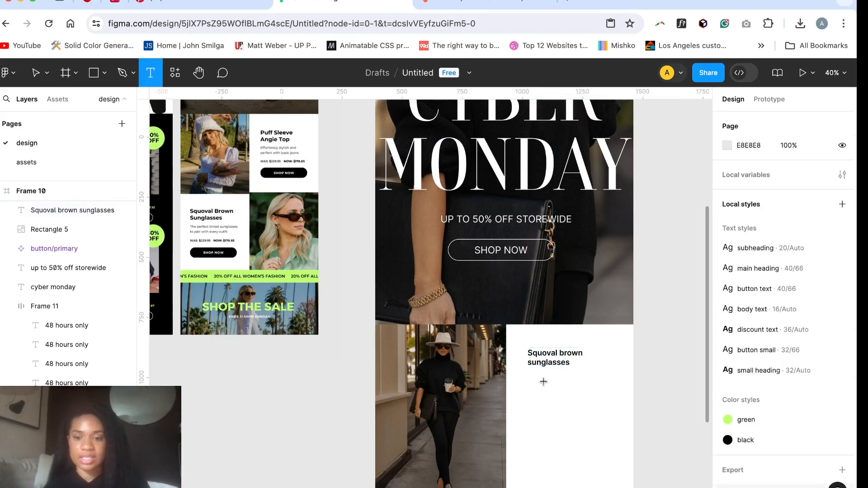
click(543, 382)
text(Eff)
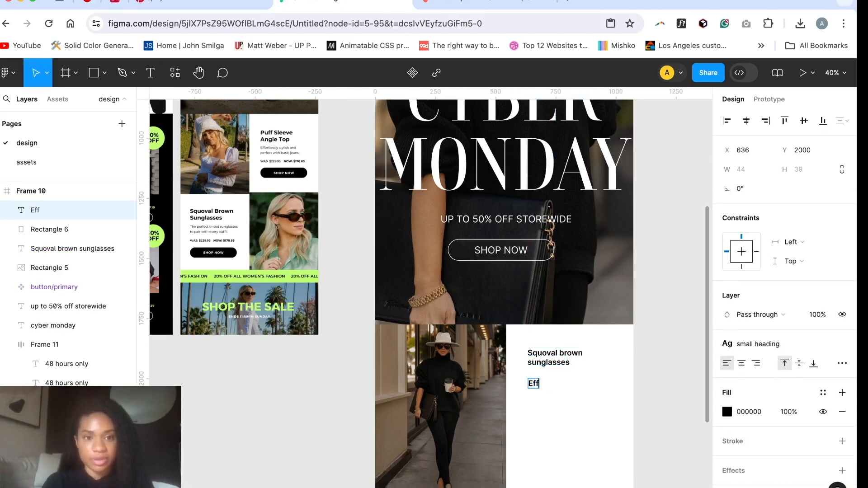
text(ortlessly styl)
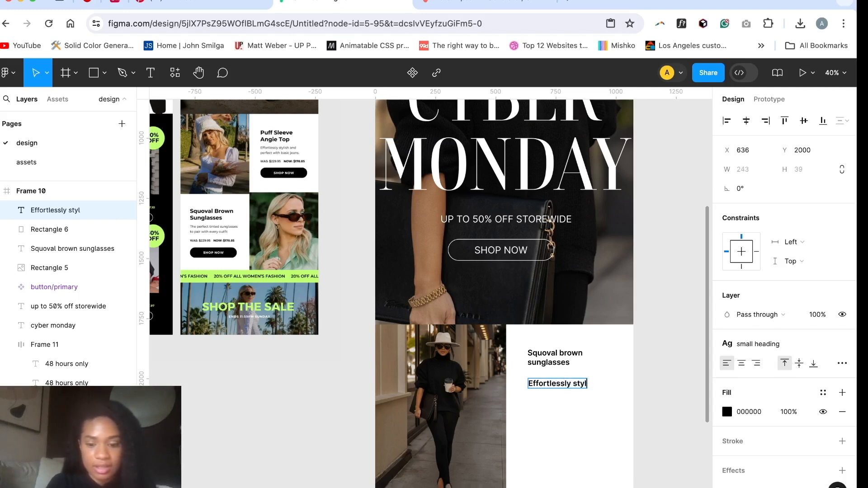
text(ish and perf)
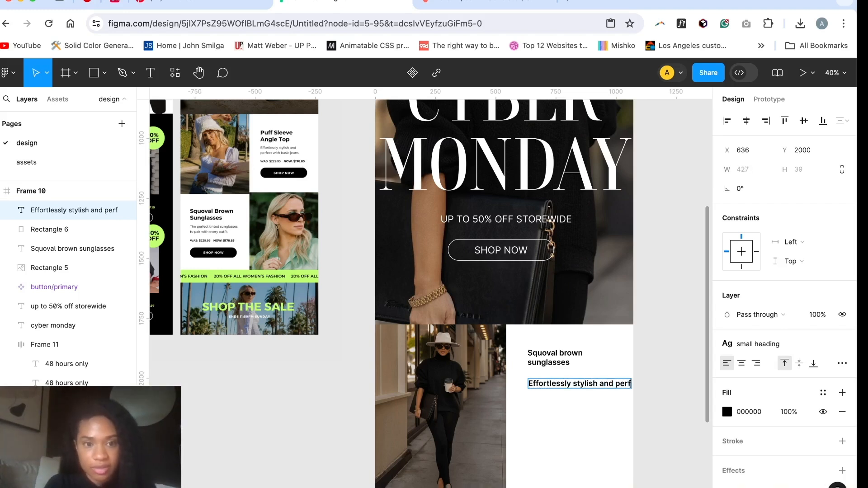
text(ect with basic)
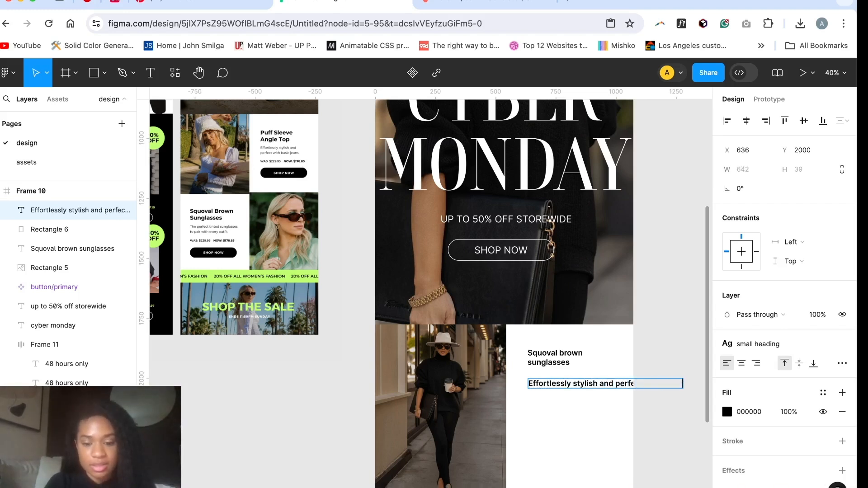
text( jeans.)
Step: Apply the body text style to the description, narrow it to about 227 wide and position it at about X 634, Y 1988
click(758, 344)
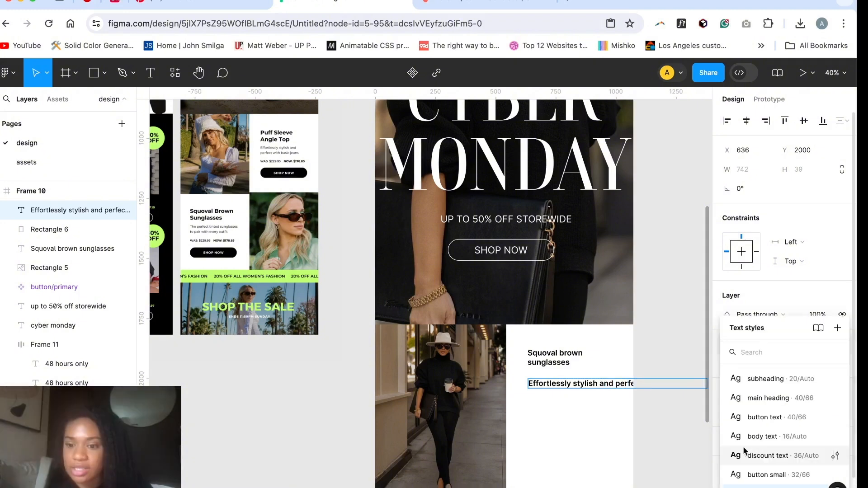
key(Escape)
click(783, 350)
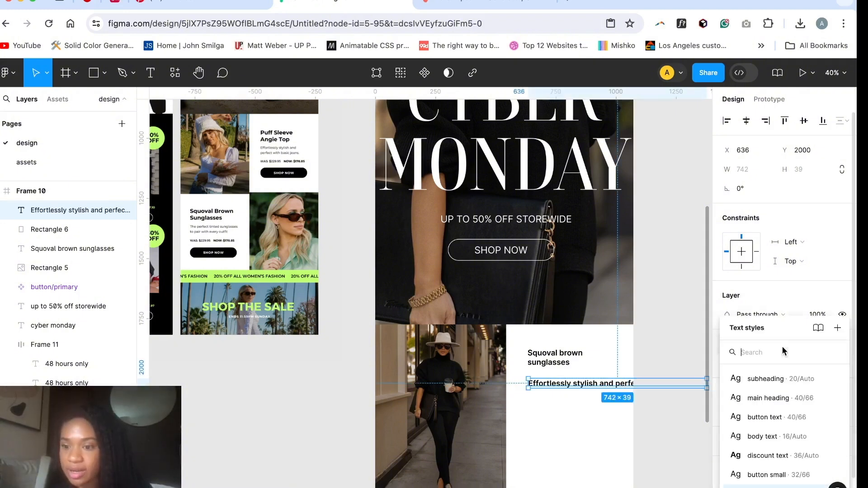
click(768, 436)
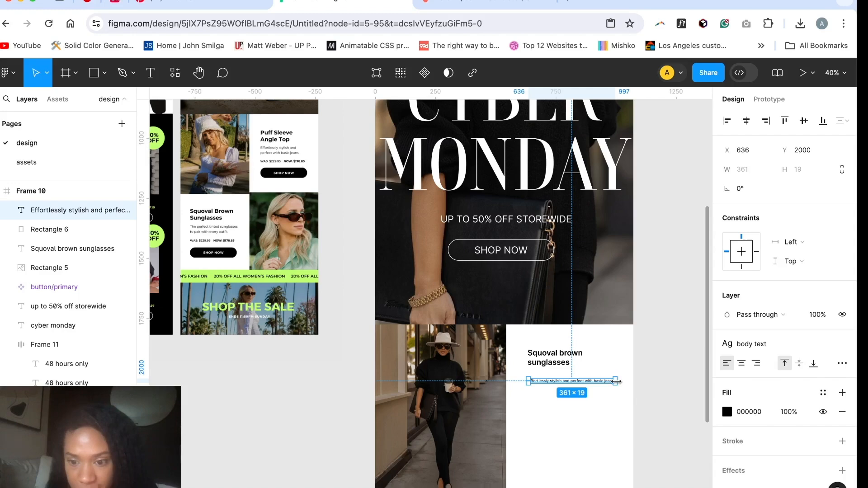
drag(616, 382, 549, 385)
click(567, 389)
scroll(360, 447, down, 1)
scroll(360, 447, left, 1)
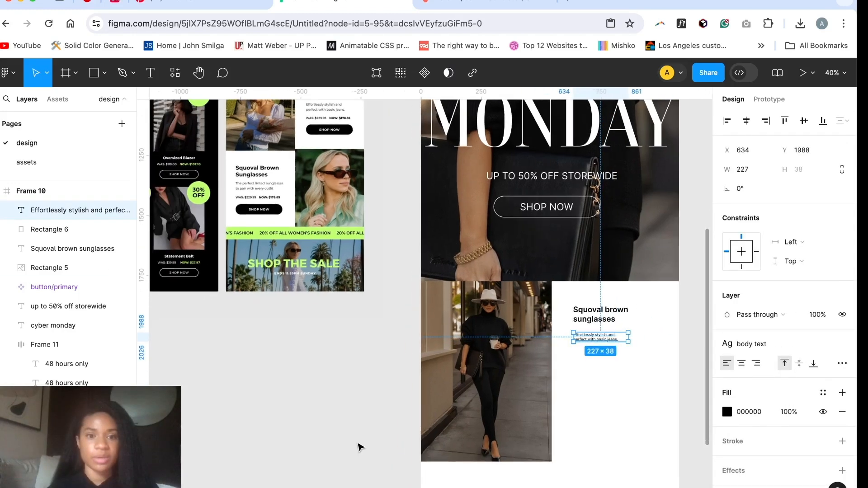
scroll(361, 447, down, 5)
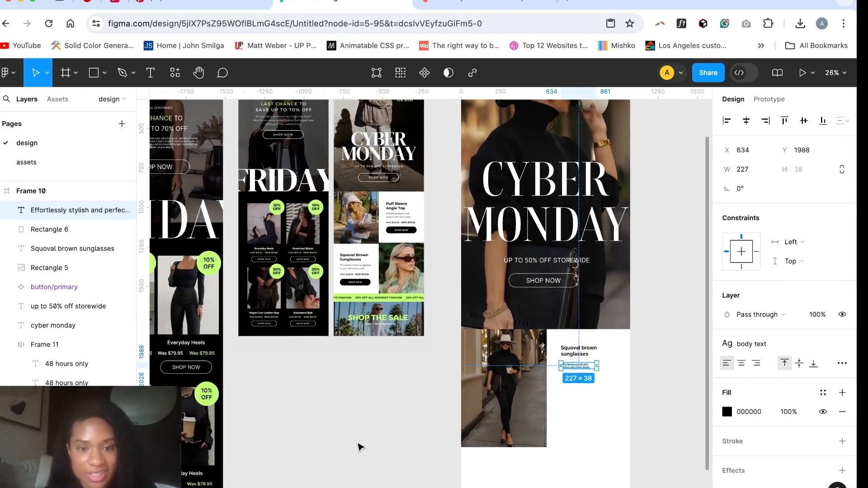
Step: Copy the row holding both prices from the first Everyday Heels product card in the Black Friday email
scroll(254, 439, down, 3)
scroll(254, 439, left, 5)
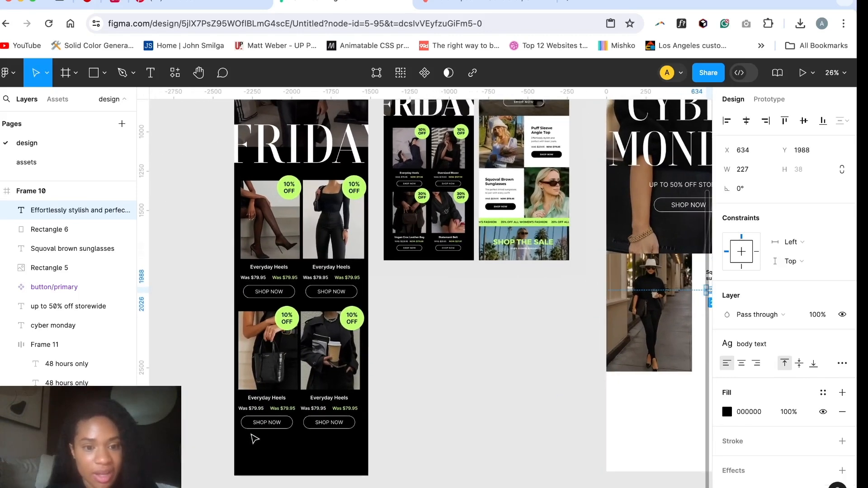
scroll(279, 265, up, 10)
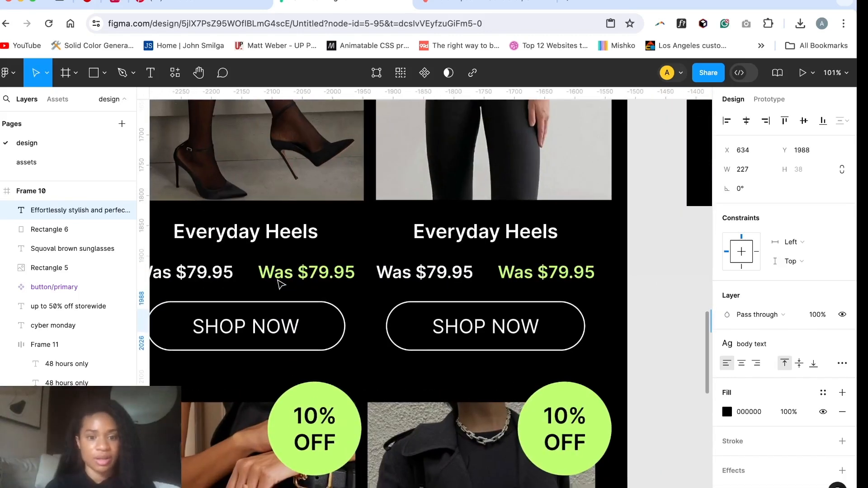
click(279, 279)
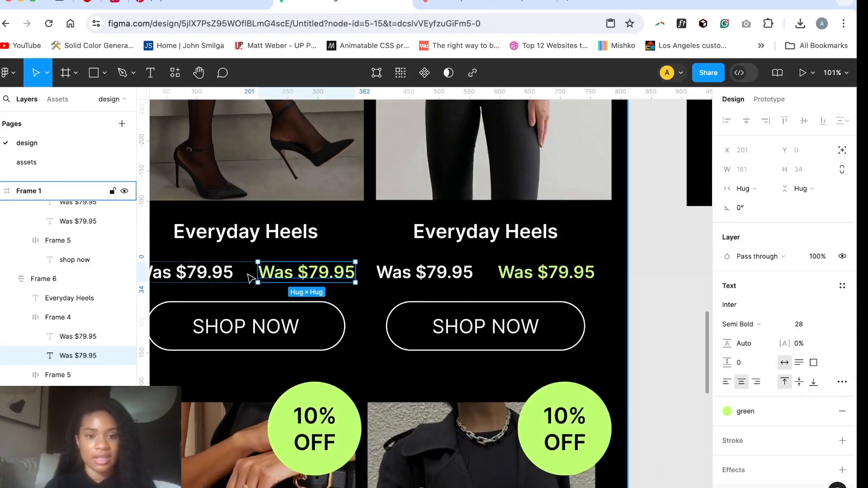
click(248, 273)
click(230, 276)
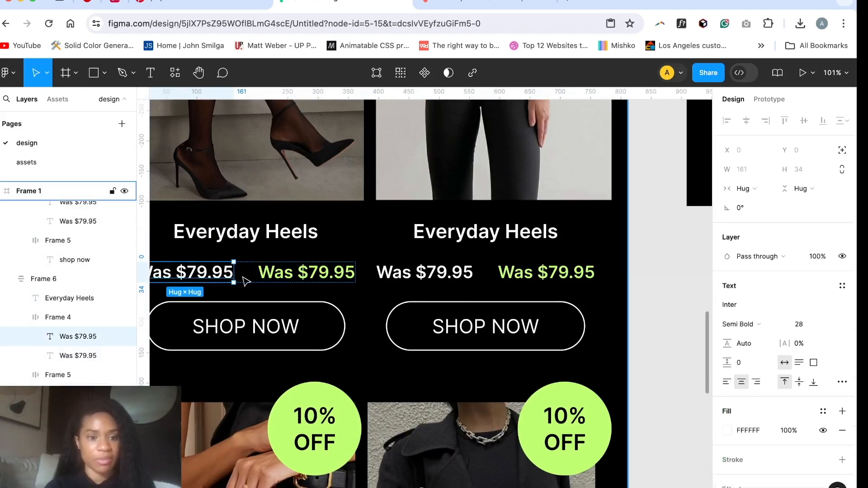
click(244, 280)
key(super+z)
click(252, 280)
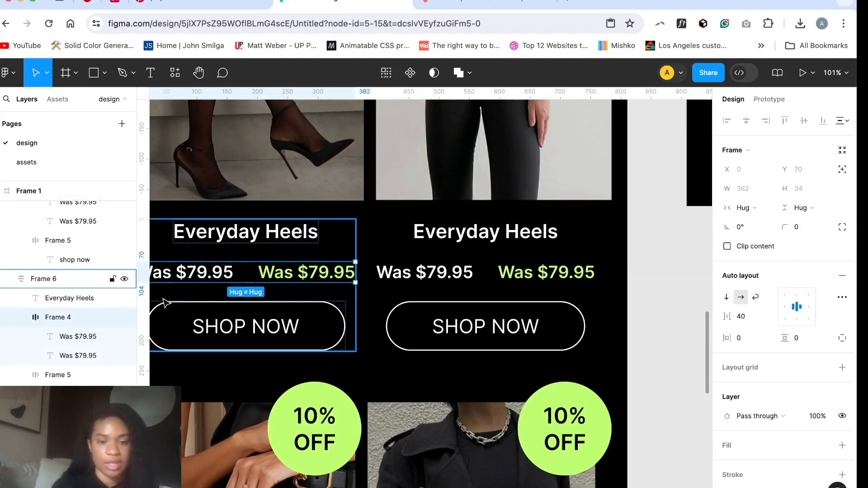
key(super+c)
Step: Paste the price row into the Cyber Monday email below the sunglasses description, at about X 589, Y 2073
scroll(424, 292, down, 6)
key(super+v)
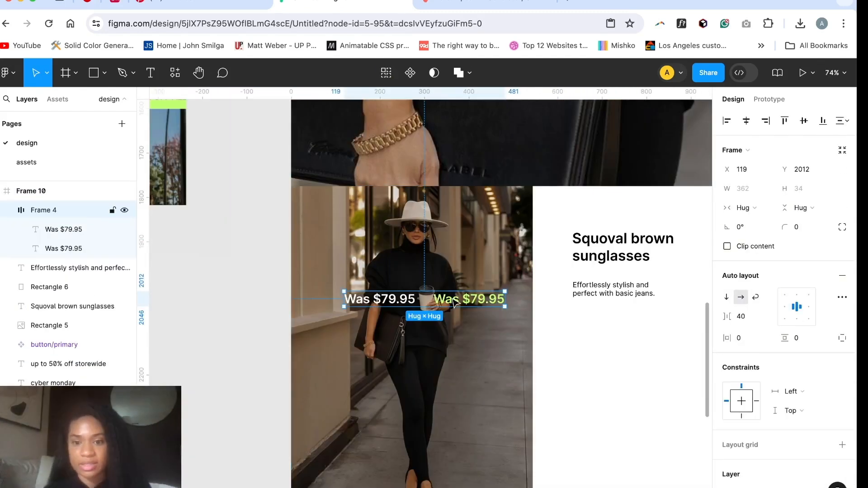
drag(453, 301, 662, 327)
scroll(390, 337, down, 5)
scroll(391, 338, up, 2)
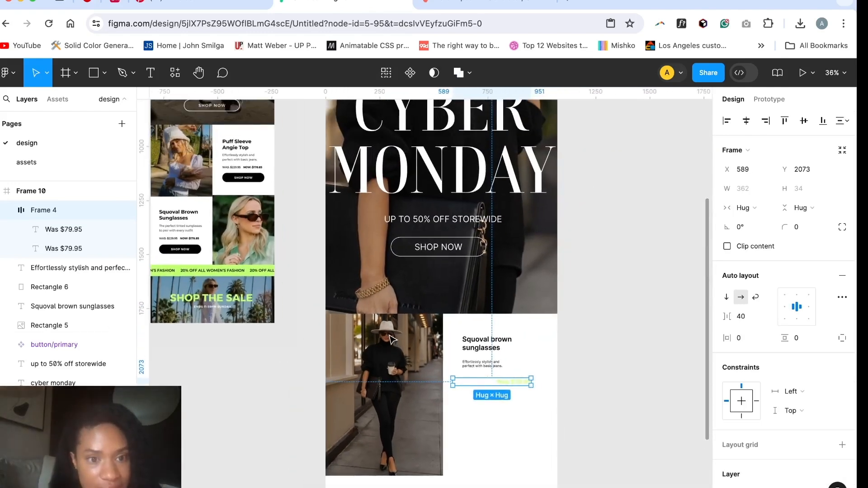
Step: Recolor both the green and the white price to black and move the price row to about X 633, Y 2063
scroll(494, 389, up, 2)
scroll(494, 390, up, 5)
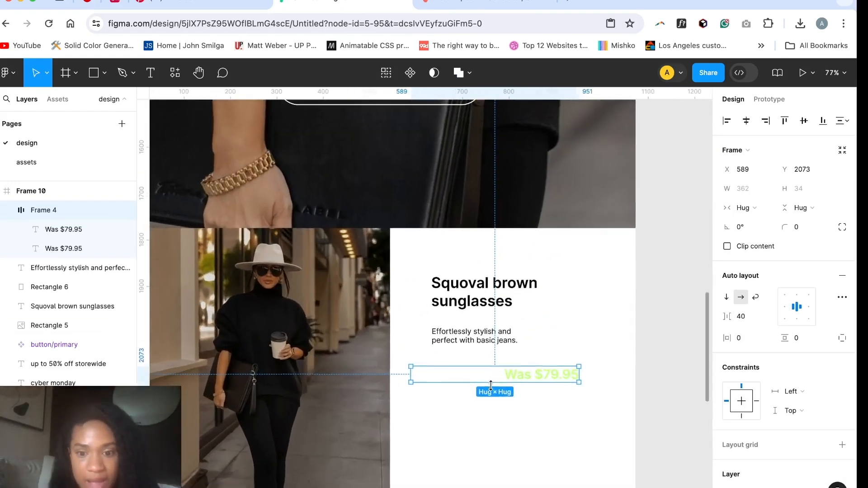
scroll(758, 406, down, 5)
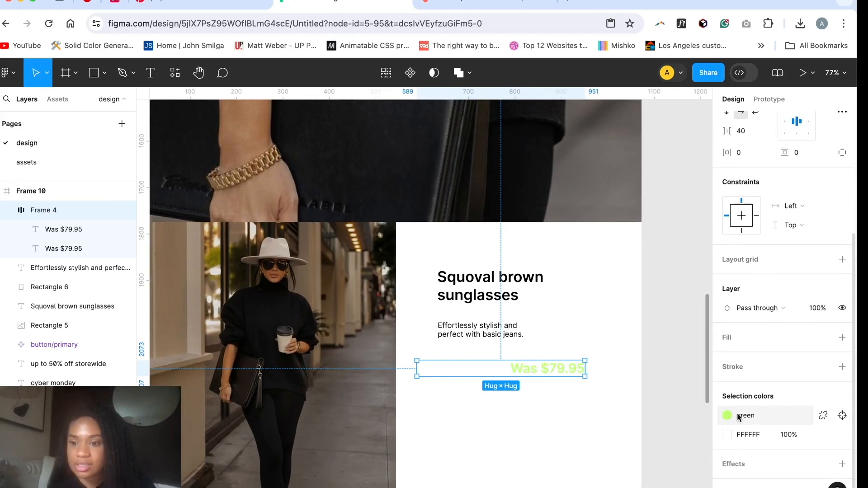
click(727, 416)
click(608, 459)
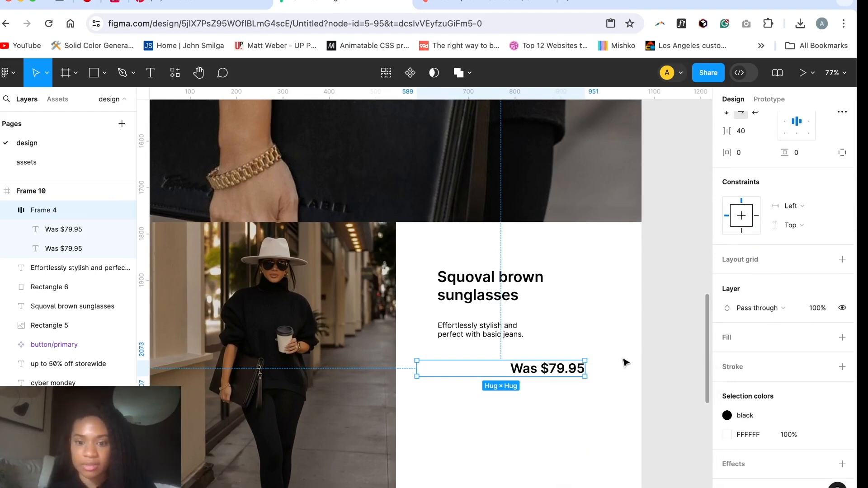
click(651, 357)
scroll(651, 357, down, 3)
scroll(650, 357, down, 1)
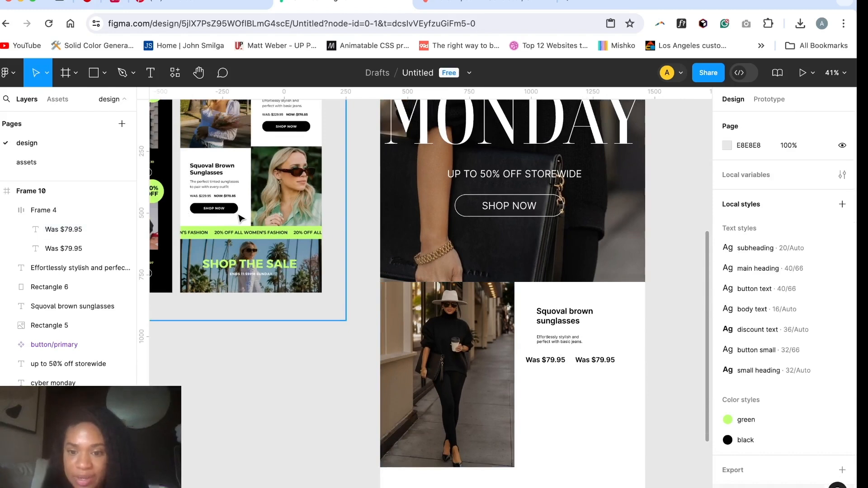
click(563, 359)
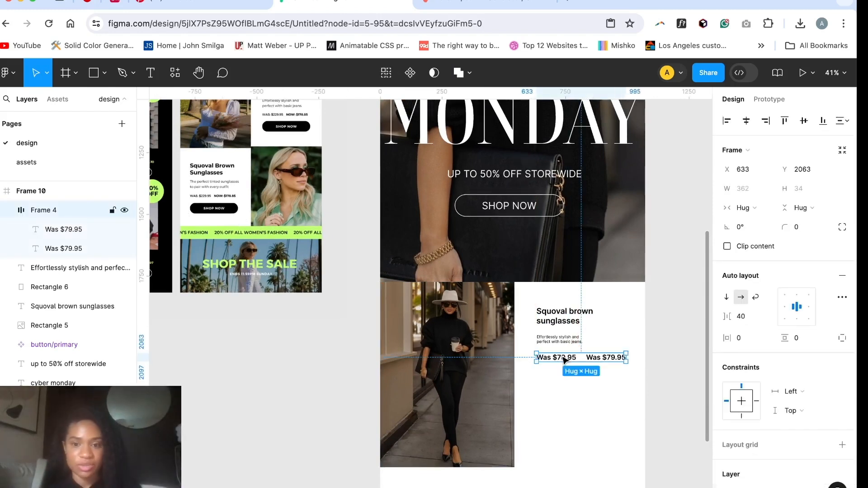
Step: Combine the sunglasses title, description and price row in a vertical auto layout with a spacing of 31
shift+click(563, 318)
shift+click(553, 340)
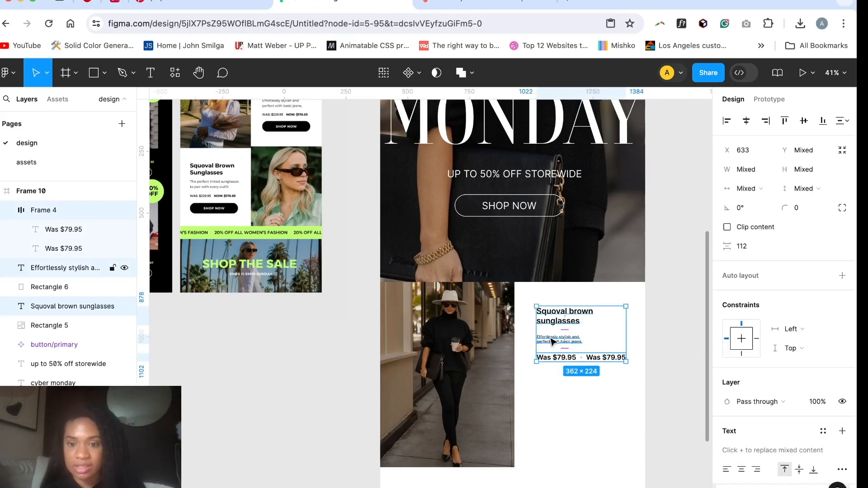
key(shift+a)
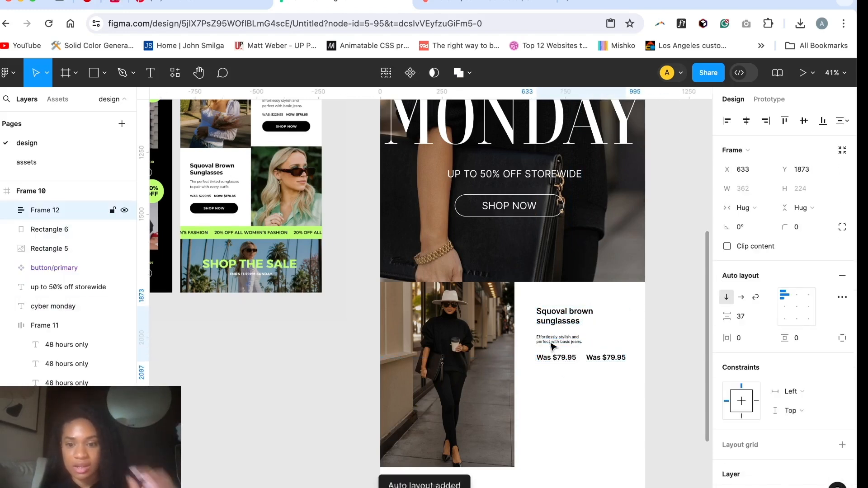
click(744, 316)
text(31)
key(Return)
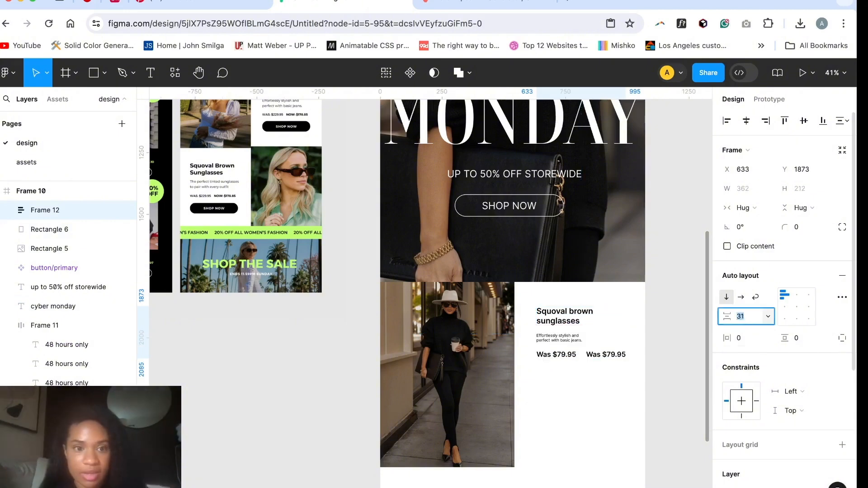
Step: Shorten the product photo to about 630 high and move it up beneath the hero image at about Y 1780
scroll(317, 299, down, 5)
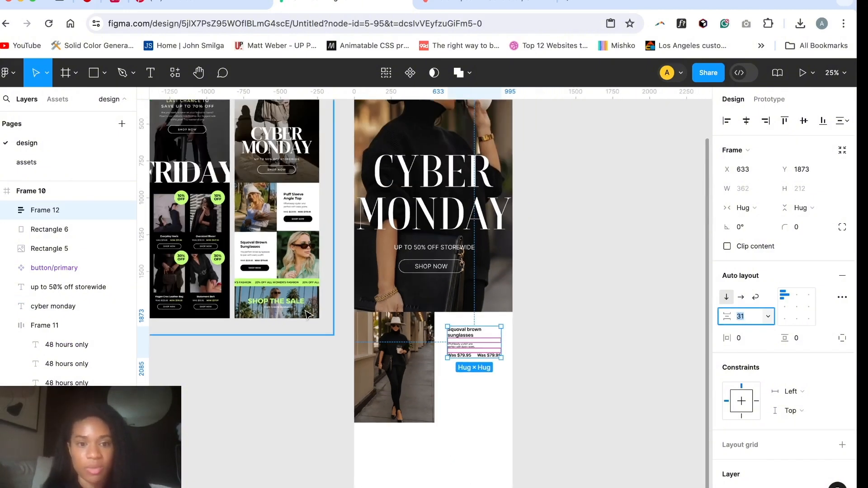
drag(466, 348, 466, 360)
click(406, 388)
drag(398, 422, 398, 441)
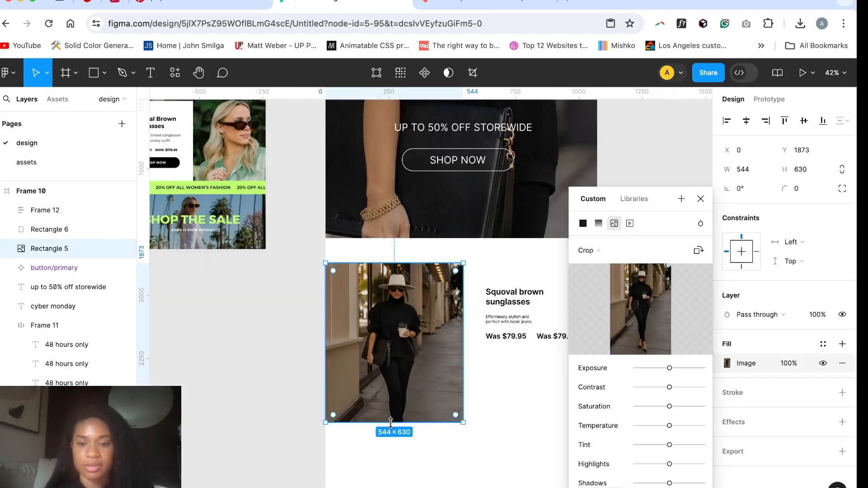
drag(391, 396, 395, 378)
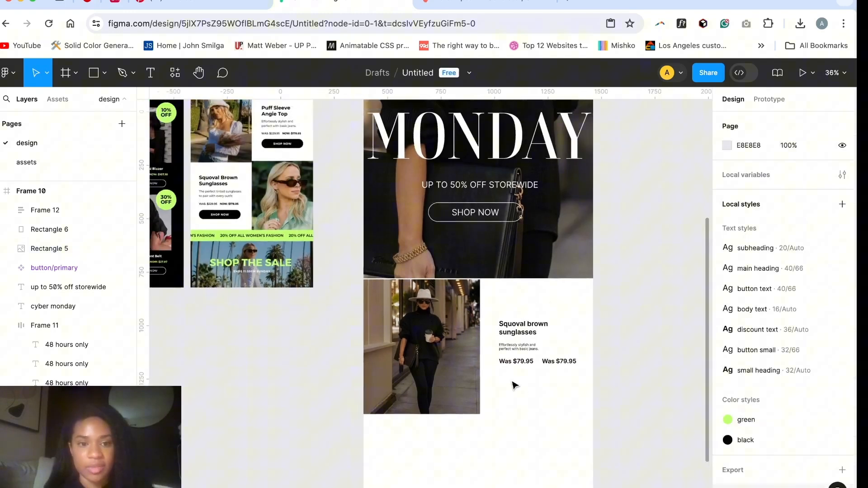
scroll(514, 385, up, 2)
Step: Move the sunglasses text block up and slightly closer to the product photo, leaving room for a button below
click(530, 357)
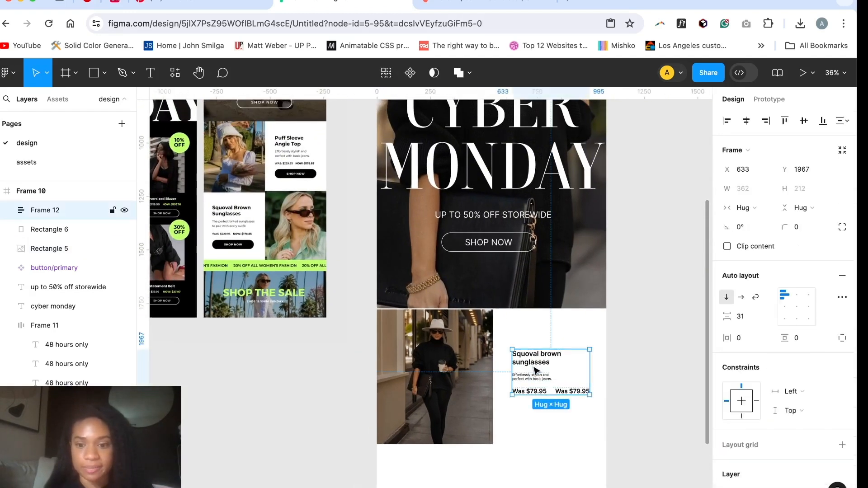
drag(528, 351, 527, 352)
click(531, 420)
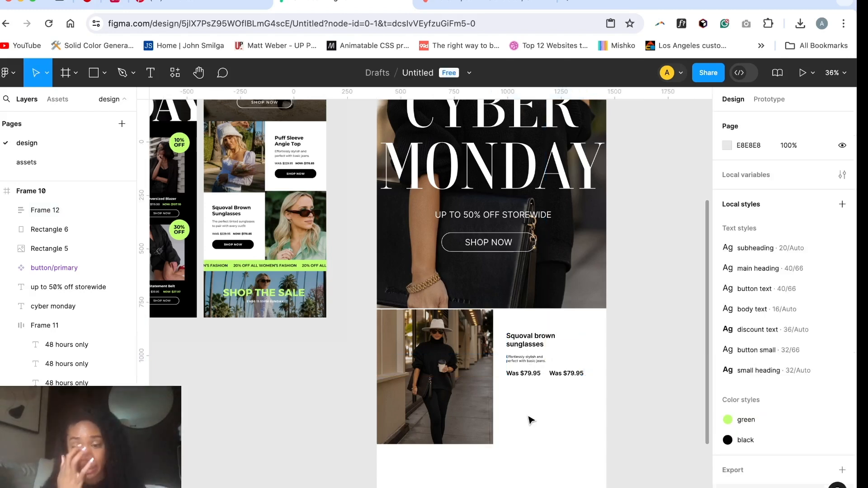
Step: Duplicate the hero's SHOP NOW button below the sunglasses prices at about X 565, Y 2183, and detach the copy from its component
click(523, 249)
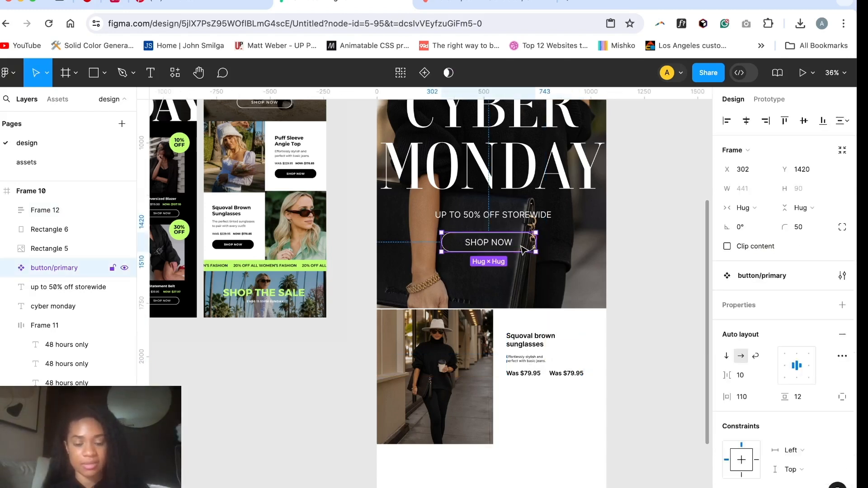
key(super+d)
drag(517, 245, 573, 408)
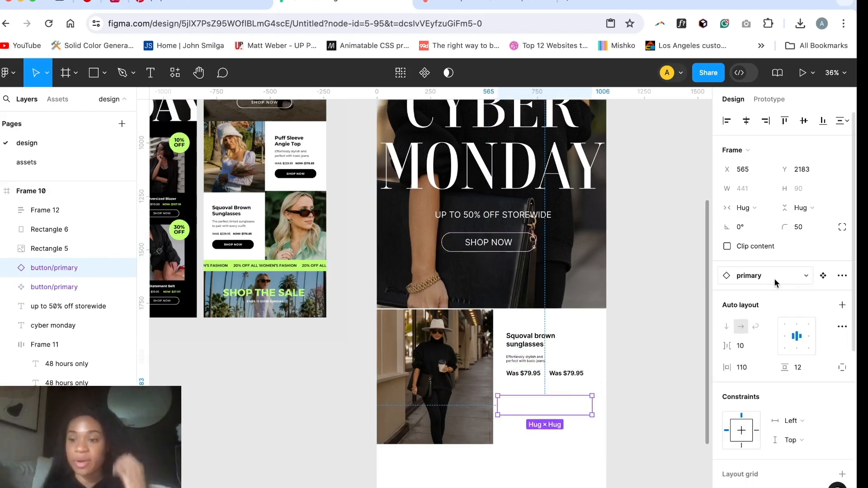
click(822, 275)
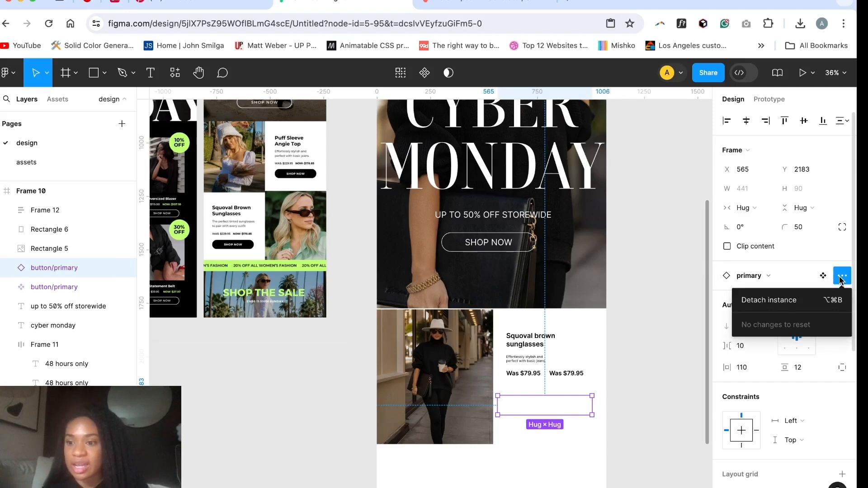
click(778, 301)
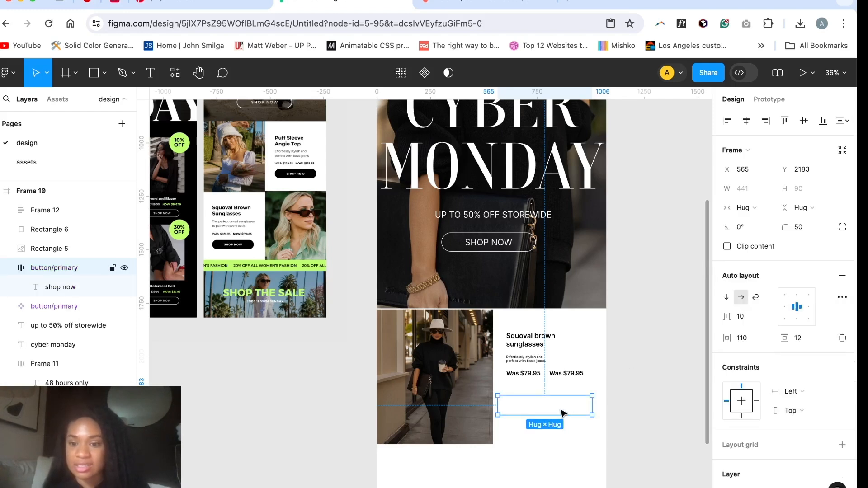
Step: Add a fill to the detached SHOP NOW button using the saved black color style
scroll(764, 348, down, 4)
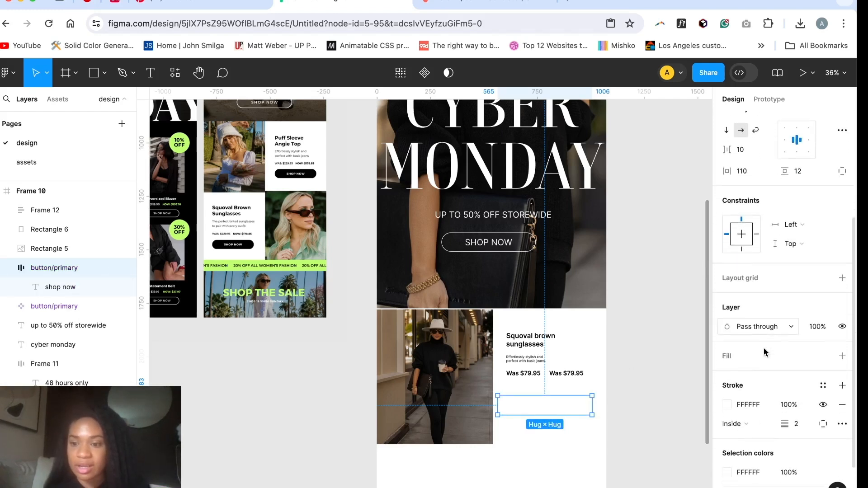
click(843, 355)
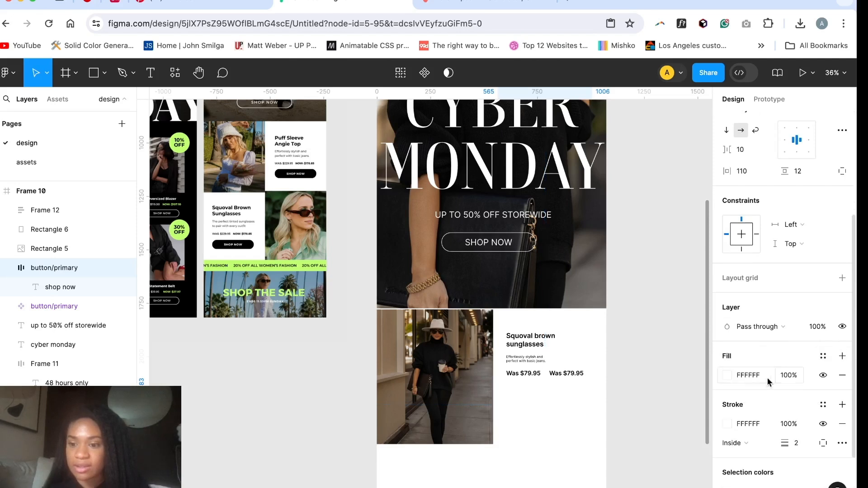
click(727, 374)
click(633, 164)
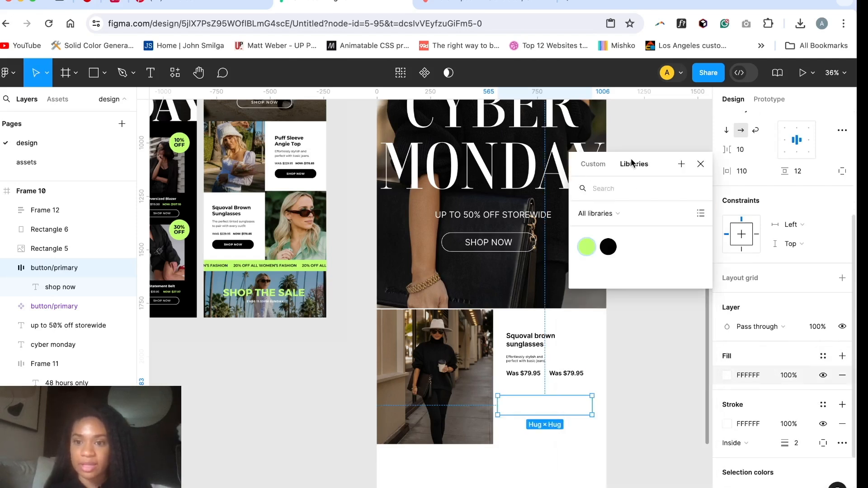
click(606, 246)
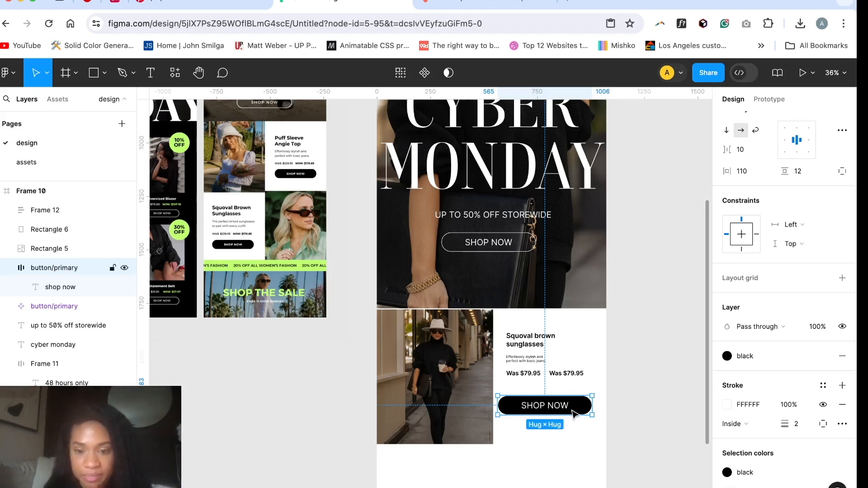
Step: Move the black SHOP NOW button closer to the prices and align the product photo with the hero's lower edge at Y 1775
drag(582, 409, 583, 402)
click(422, 404)
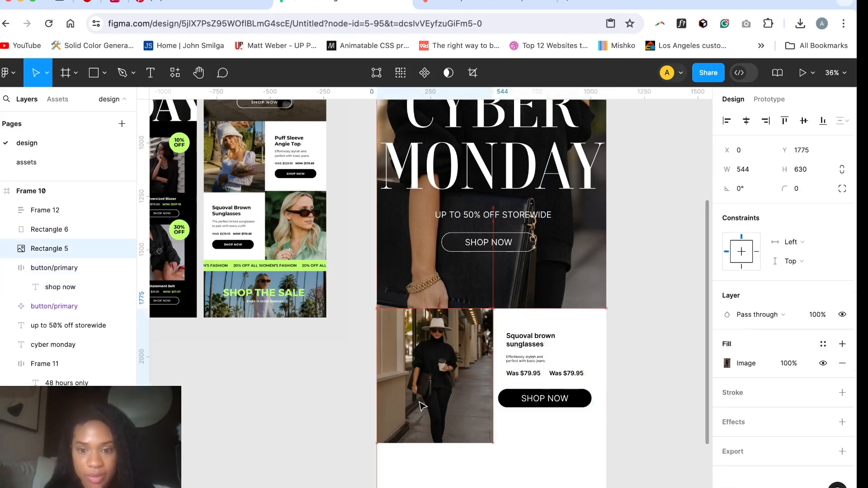
click(620, 326)
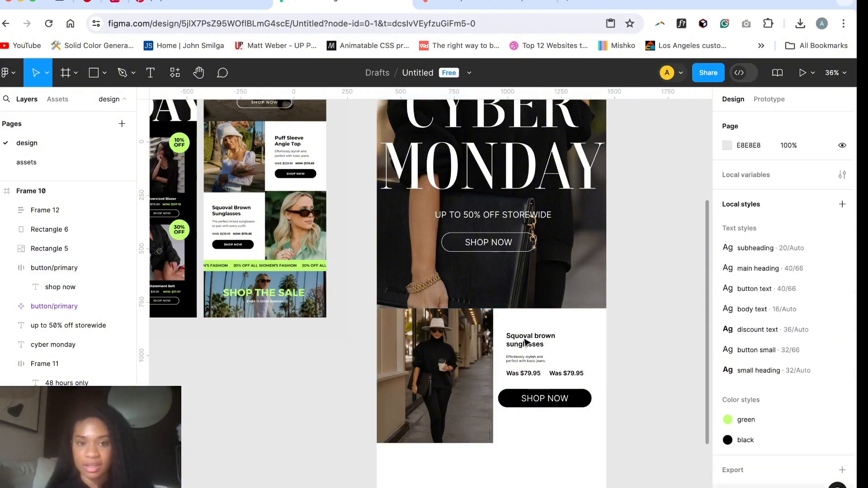
Step: Set the font size of the "Squoval brown sunglasses" title to 40
click(526, 344)
click(527, 343)
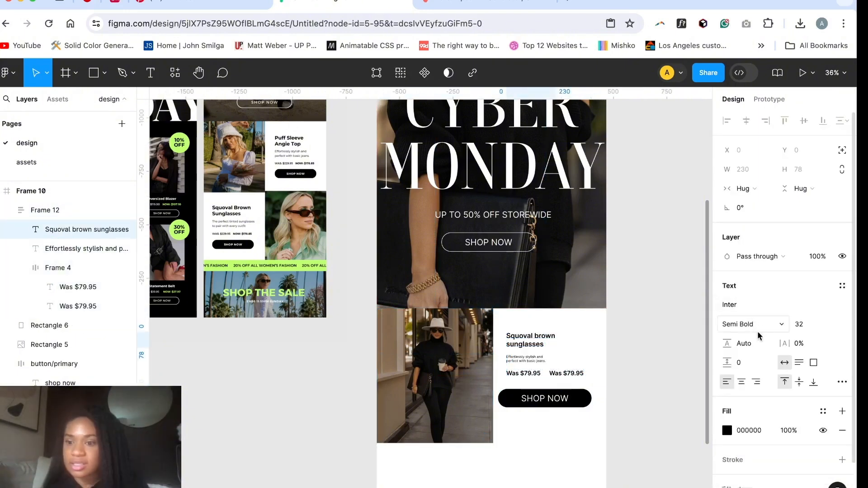
click(807, 325)
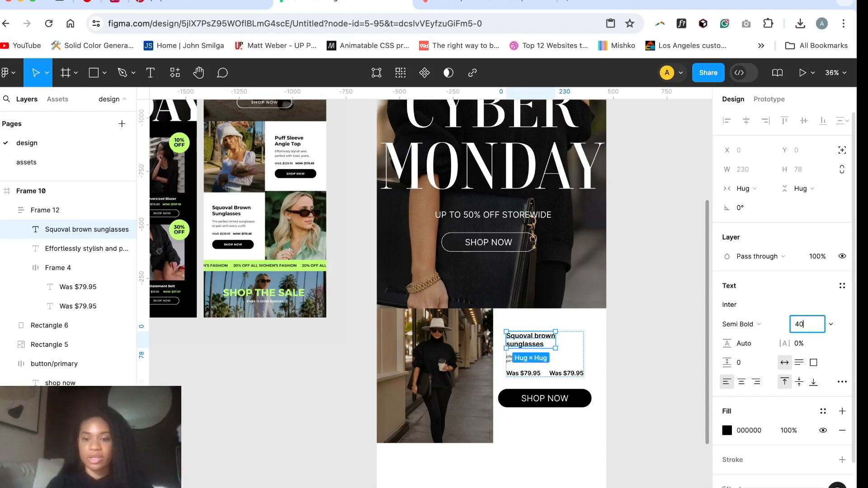
key(Return)
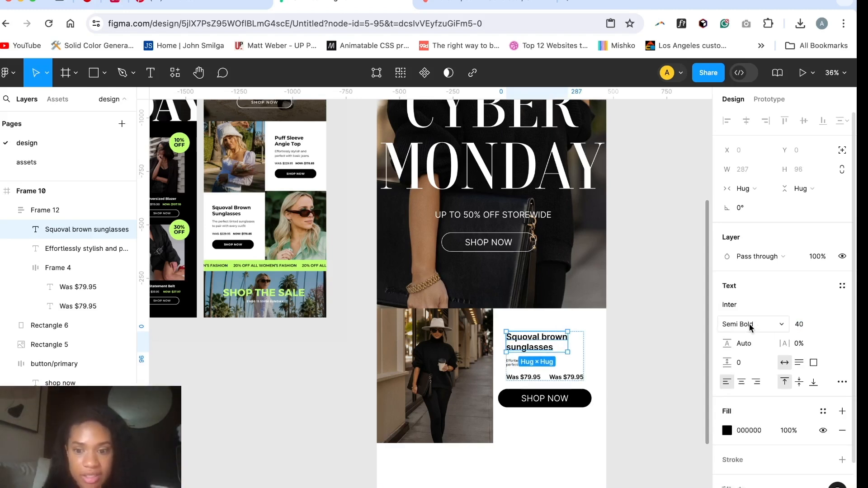
click(659, 369)
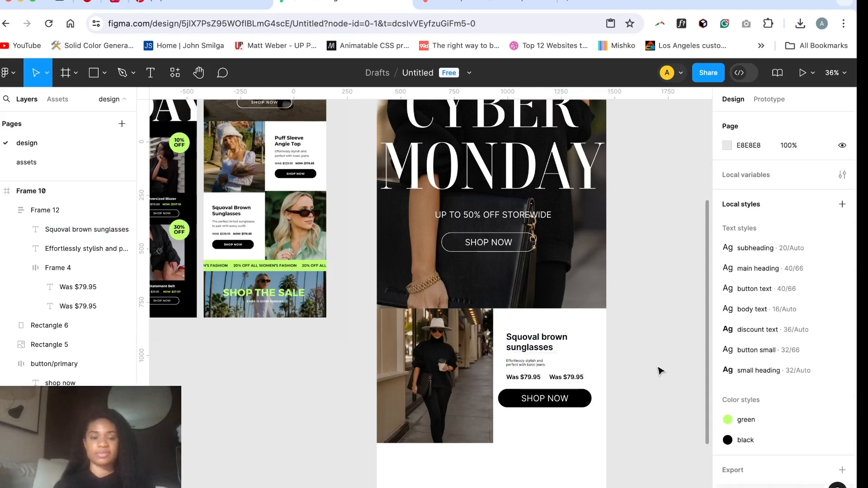
scroll(623, 344, down, 2)
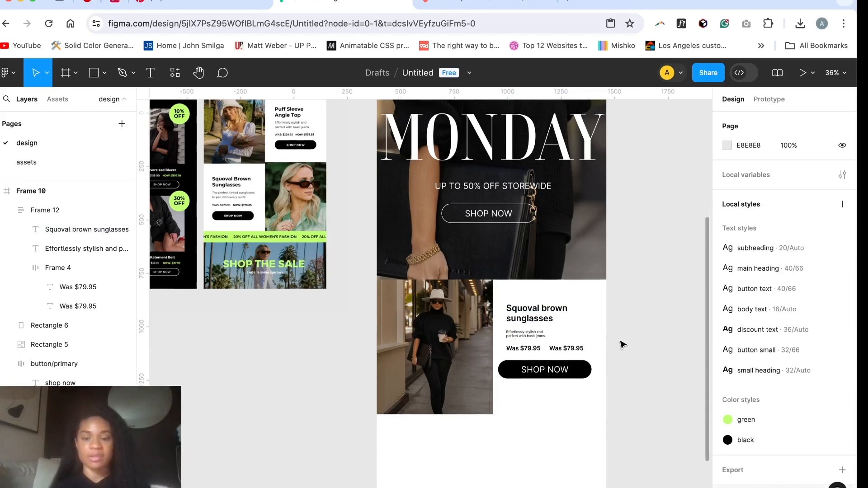
scroll(599, 422, down, 3)
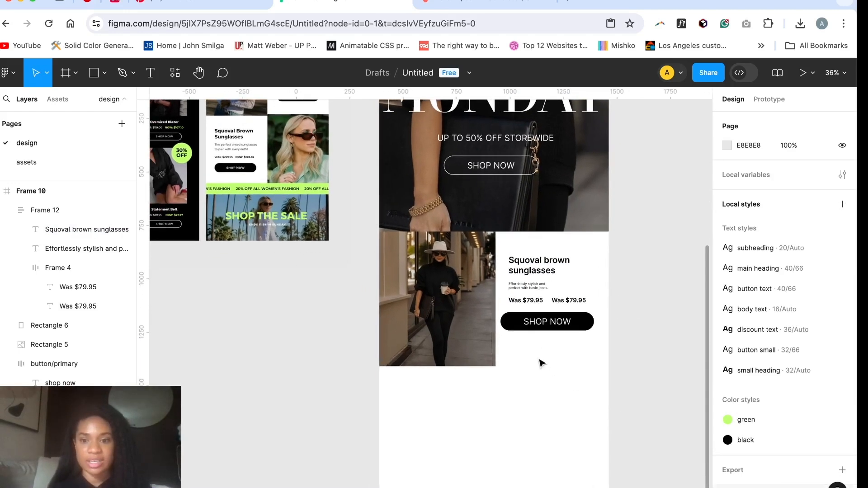
Step: Draw a 536 × 630 rectangle beside the street product photo at X 537, Y 1775, and place it behind the sunglasses text frame
key(r)
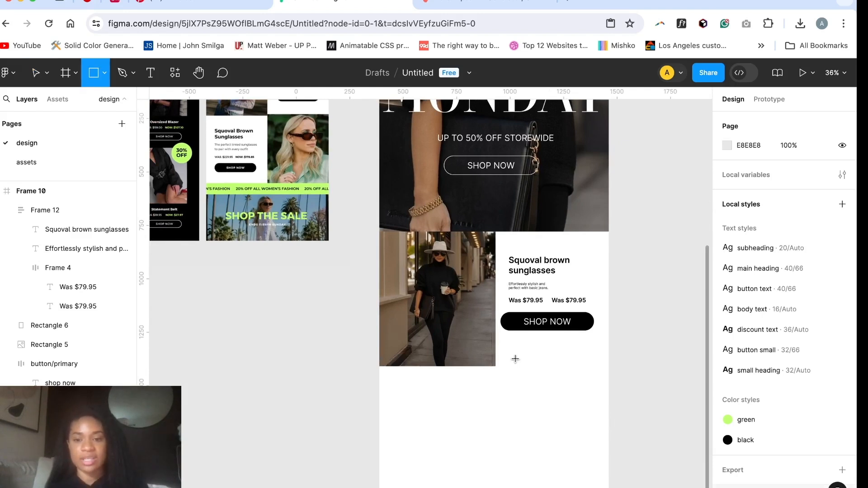
drag(493, 231, 608, 367)
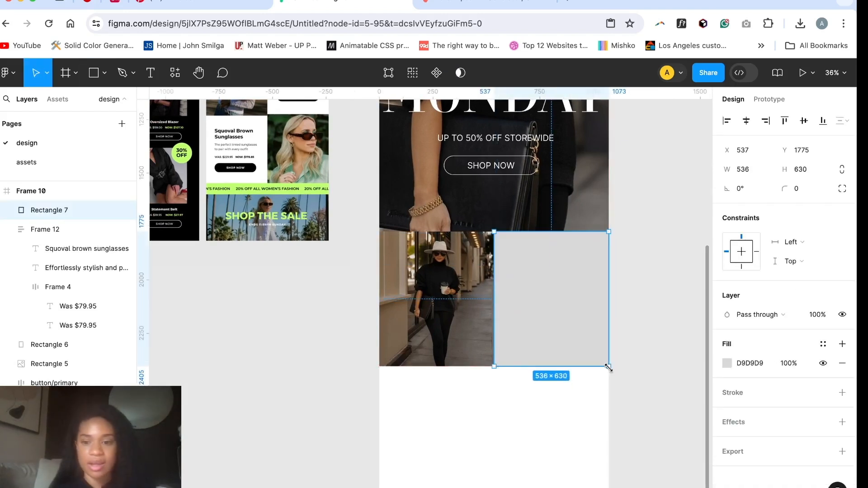
click(6, 229)
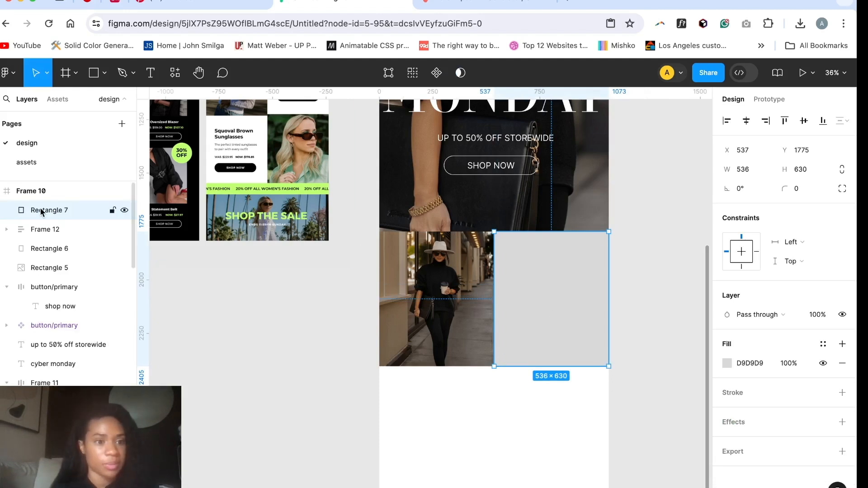
mouse_move(40, 209)
mouse_down()
mouse_move(39, 242)
mouse_move(38, 213)
mouse_up()
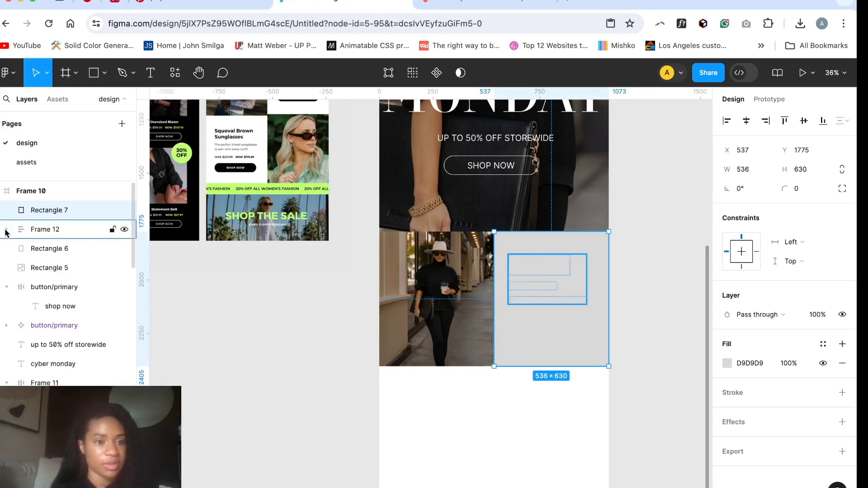
click(6, 229)
click(33, 231)
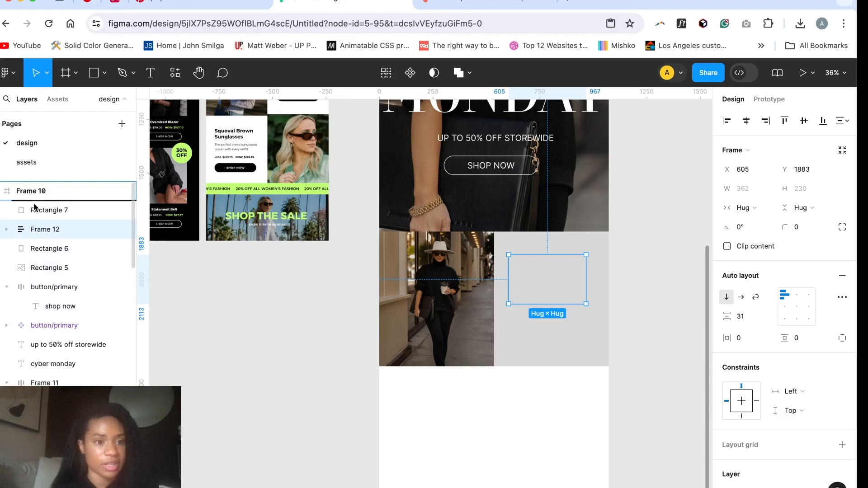
drag(33, 207, 34, 222)
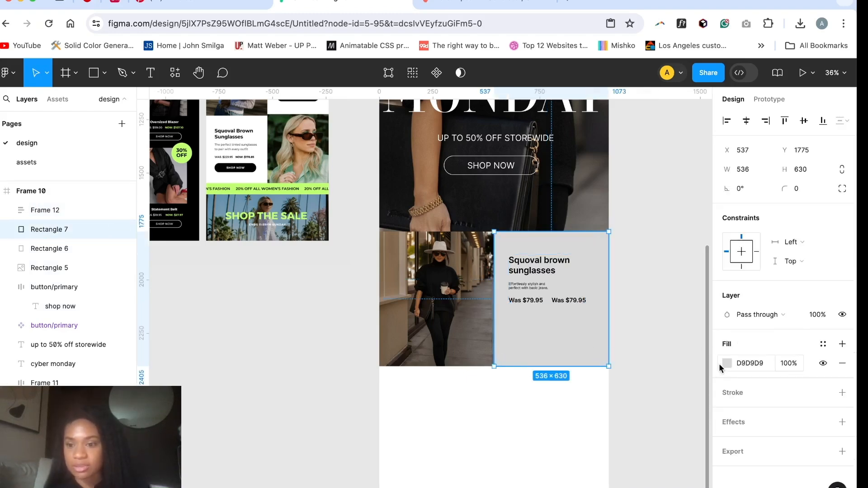
Step: Set the fill of the new background rectangle to white, FFFFFF
click(726, 365)
click(582, 443)
click(538, 440)
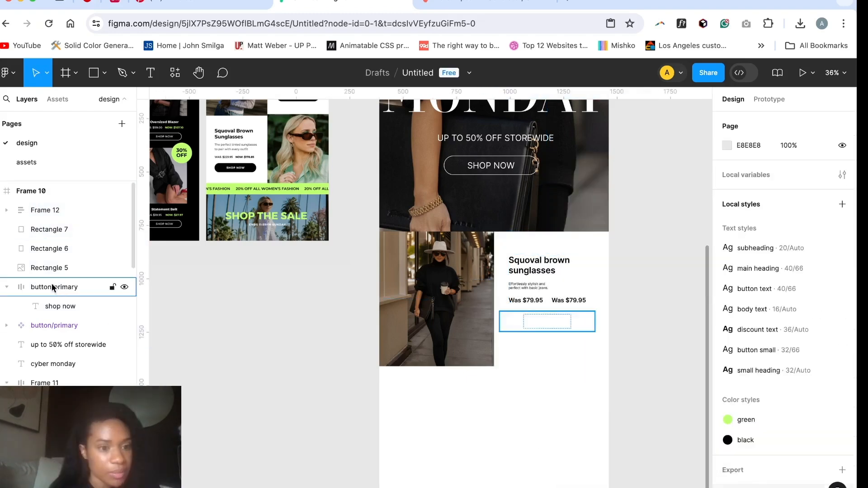
Step: Nest the black SHOP NOW button inside the sunglasses auto layout frame, directly below the prices
drag(52, 288, 75, 233)
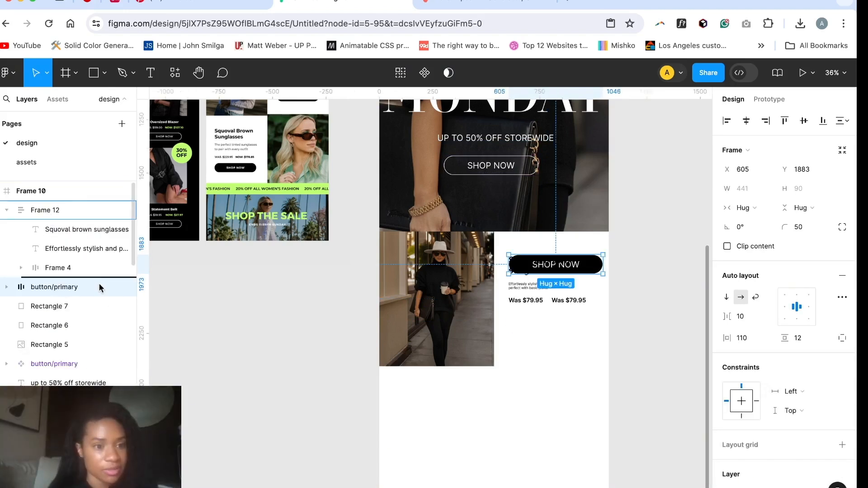
drag(99, 286, 95, 284)
click(50, 306)
scroll(533, 356, down, 3)
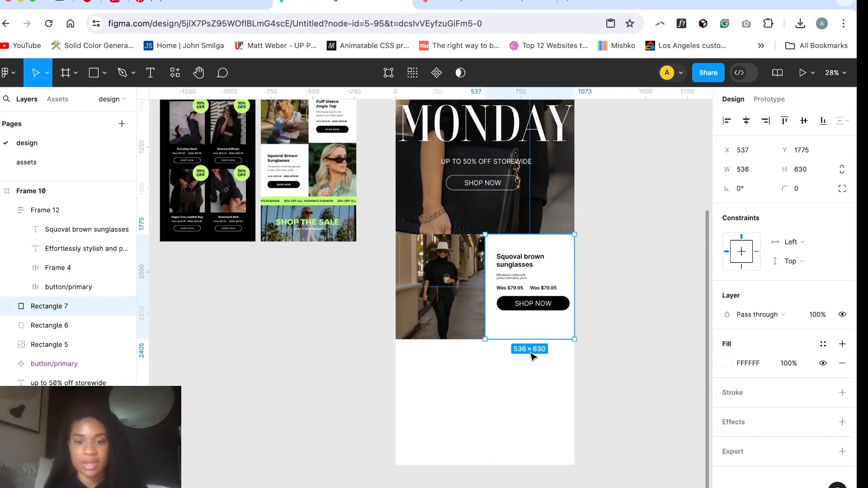
click(564, 370)
click(556, 245)
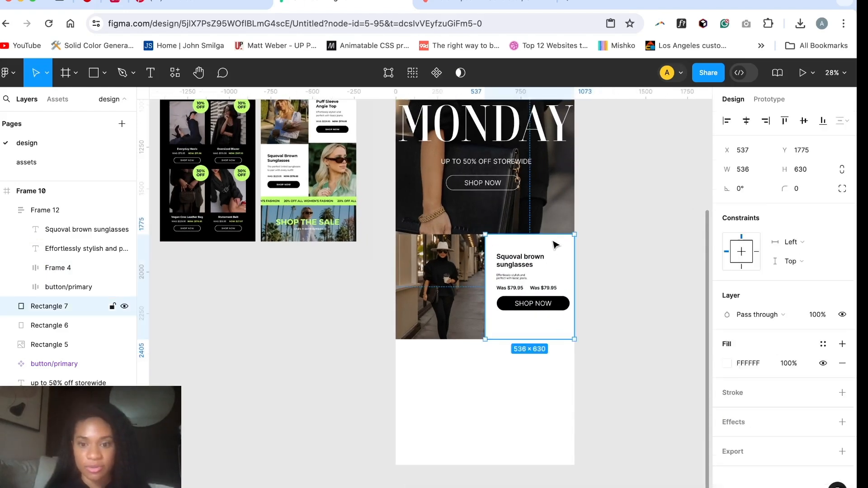
mouse_move(555, 245)
mouse_down()
mouse_move(550, 302)
mouse_move(556, 257)
mouse_up()
key(super+z)
key(super+z)
Step: Group the sunglasses auto layout frame together with its white background rectangle
drag(37, 212, 39, 314)
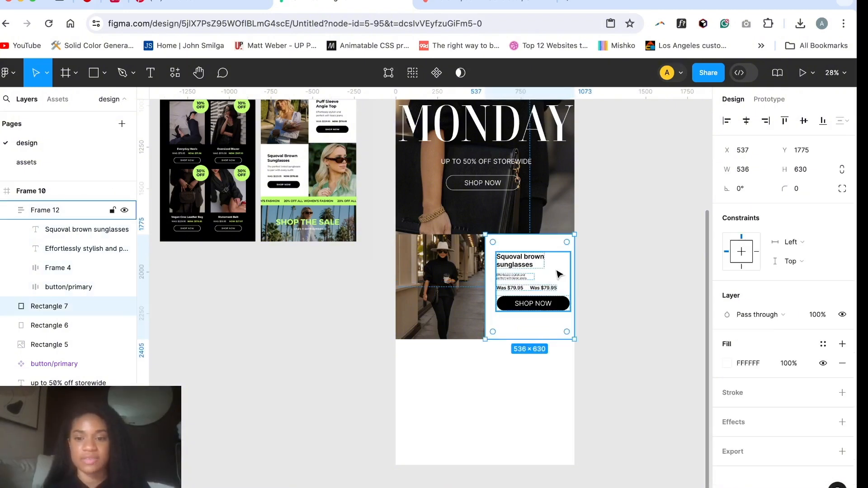
shift+click(559, 274)
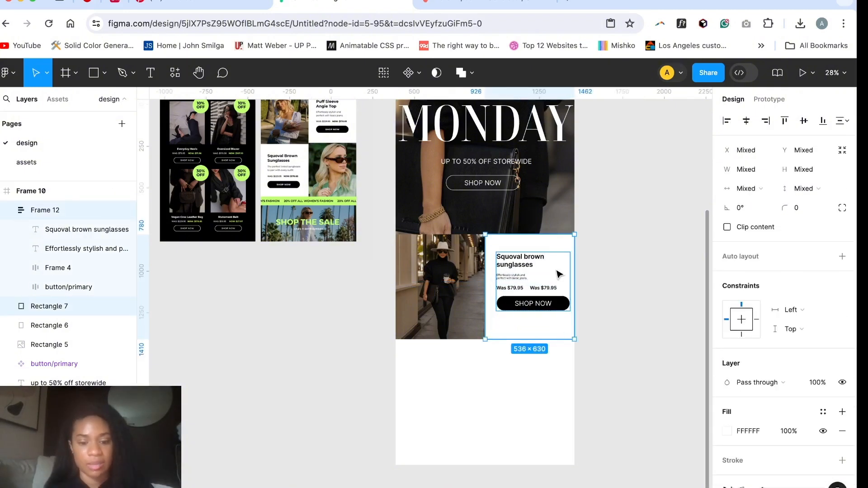
key(super+g)
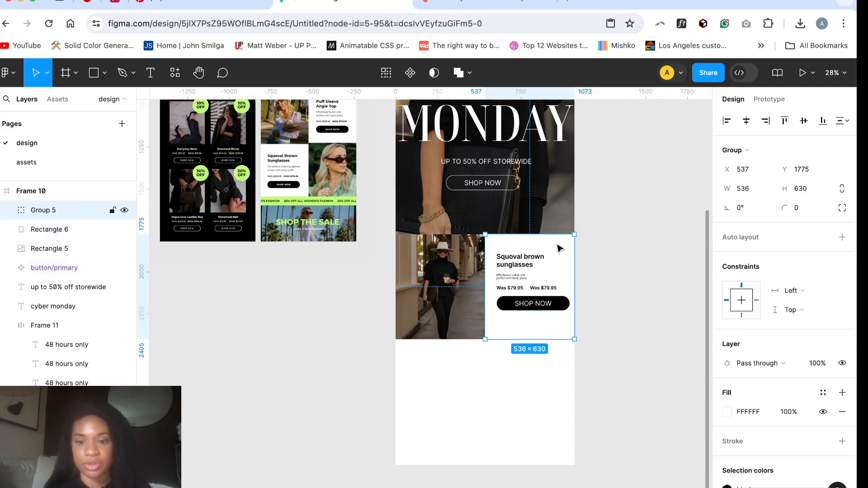
drag(559, 254, 470, 354)
click(449, 277)
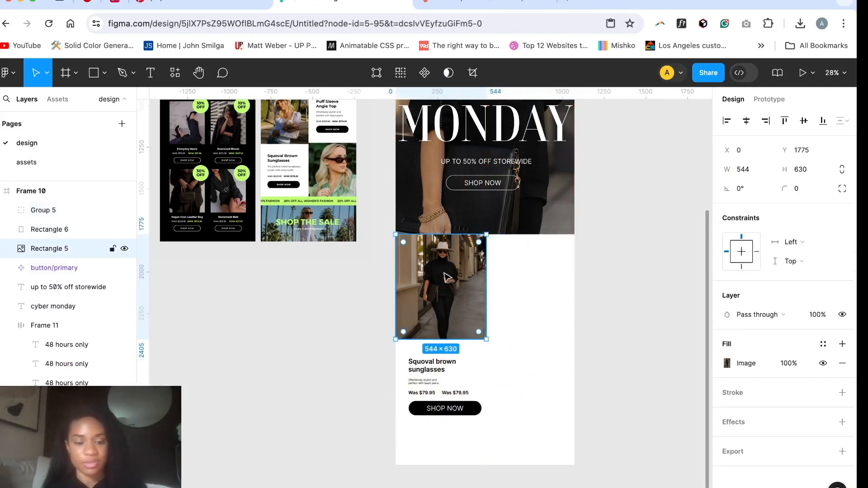
key(super+z)
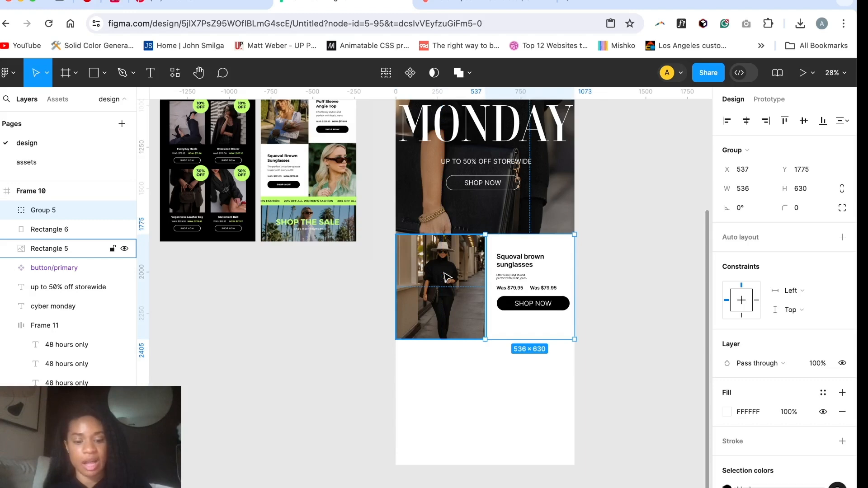
Step: Duplicate the grouped sunglasses text block and place the copy directly below the street product photo
key(super+d)
double_click(553, 268)
drag(554, 269, 559, 295)
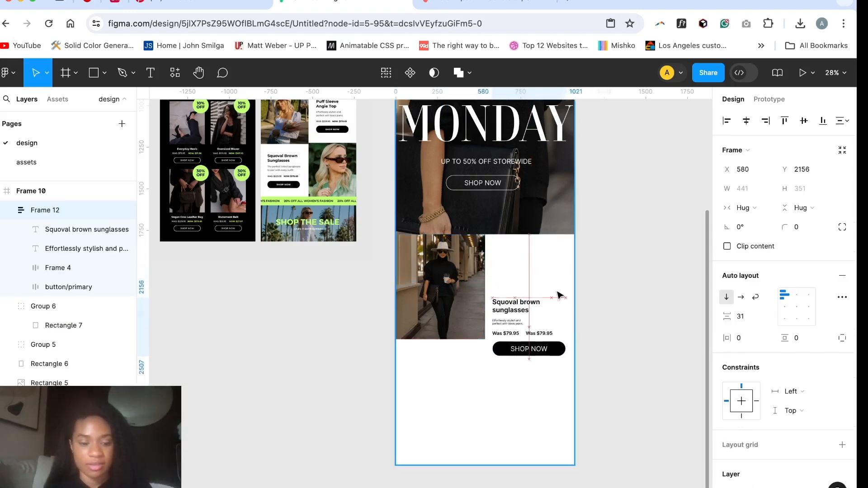
drag(569, 398, 485, 193)
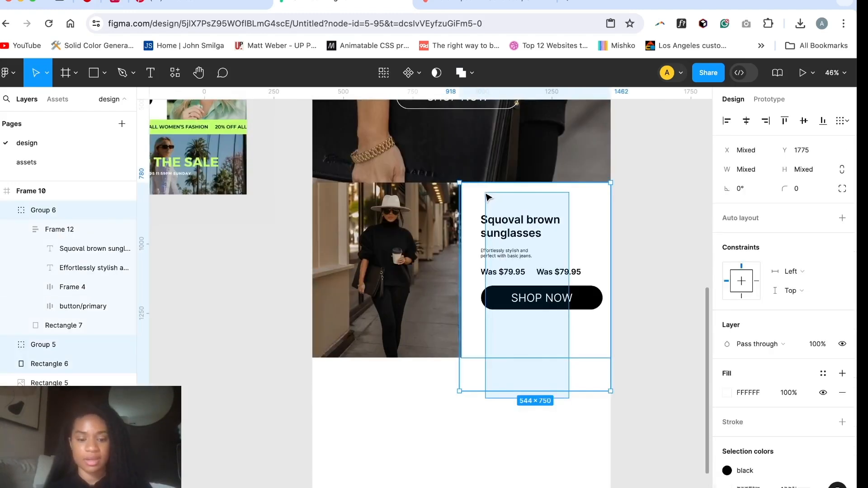
drag(565, 222, 416, 401)
Step: Duplicate the street product photo and place the copy beside the second text block at X 533, Y 2411
scroll(396, 258, down, 1)
click(397, 259)
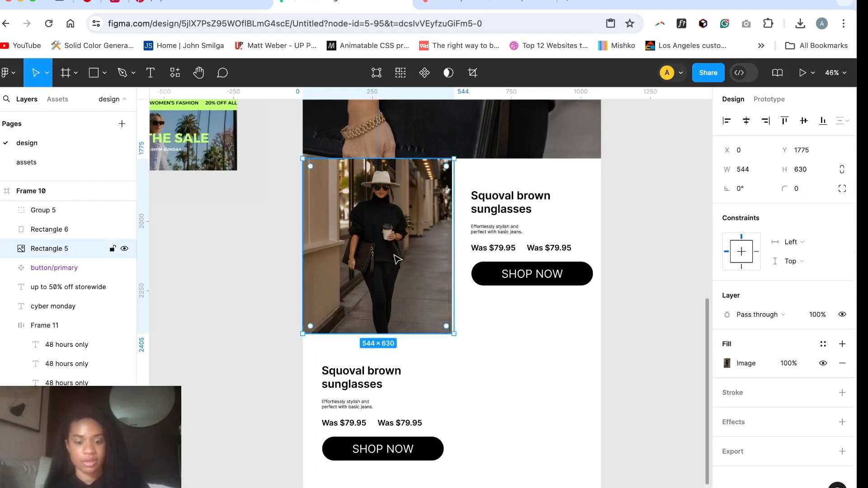
key(super+d)
drag(397, 259, 545, 436)
scroll(538, 371, down, 2)
Step: Replace the image in the duplicated product photo with photo4.jpeg from the fashion email design folder
double_click(531, 306)
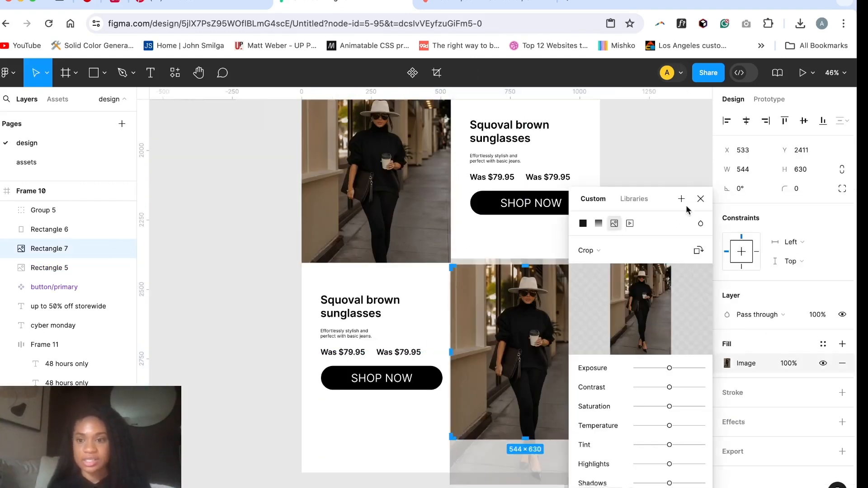
click(700, 199)
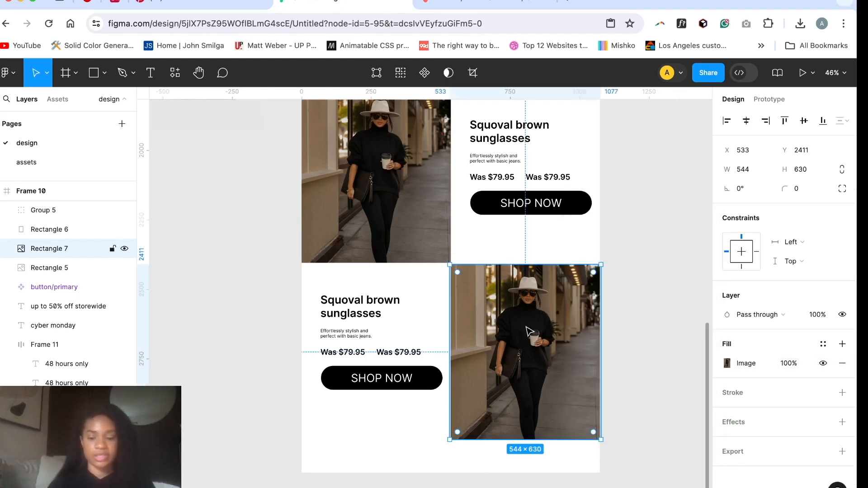
key(super+shift+k)
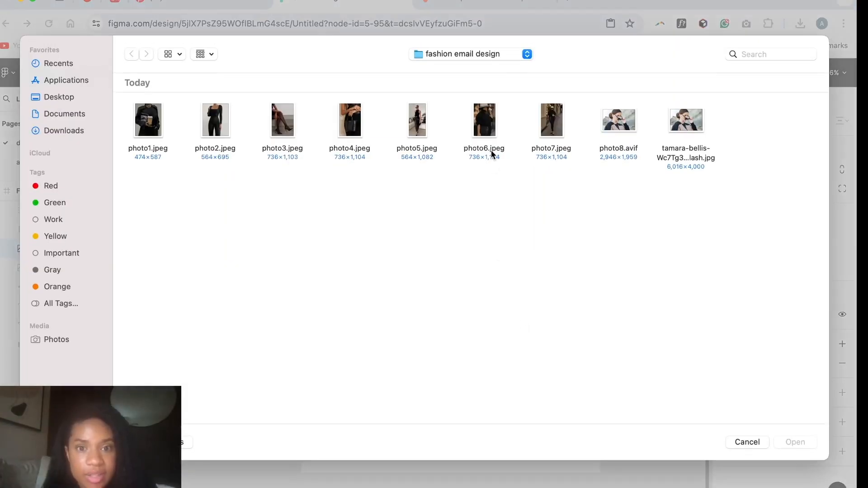
double_click(349, 116)
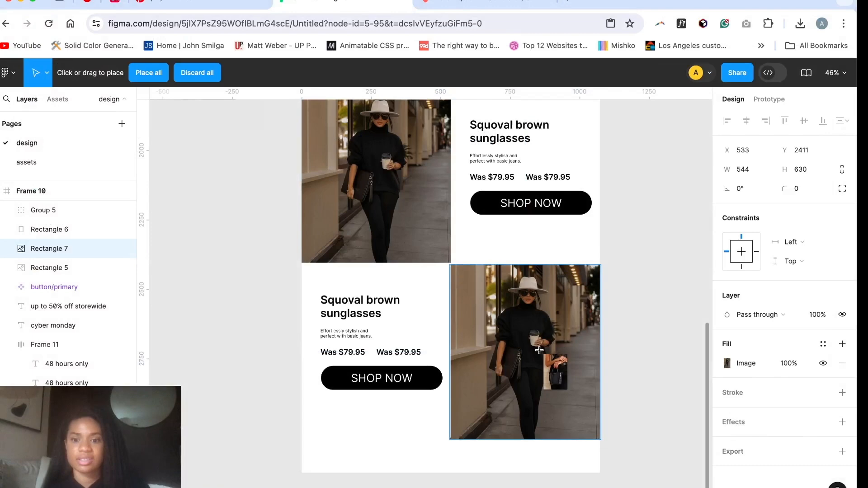
click(540, 352)
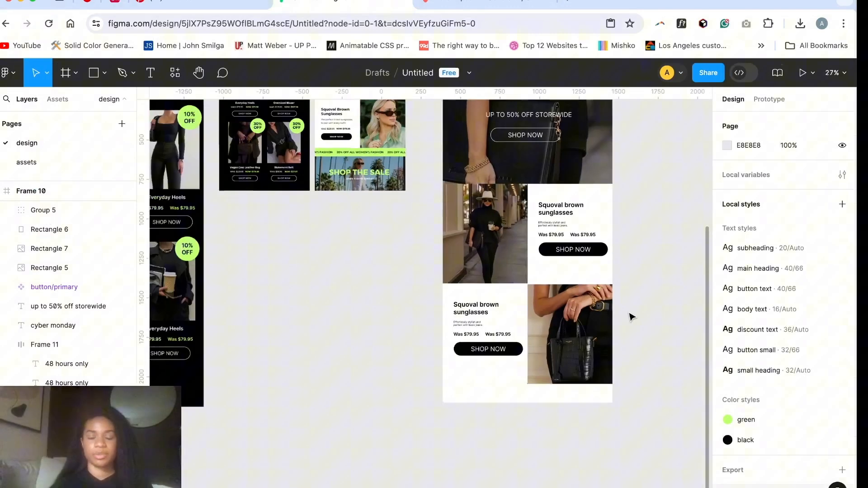
scroll(631, 316, up, 3)
scroll(632, 317, down, 1)
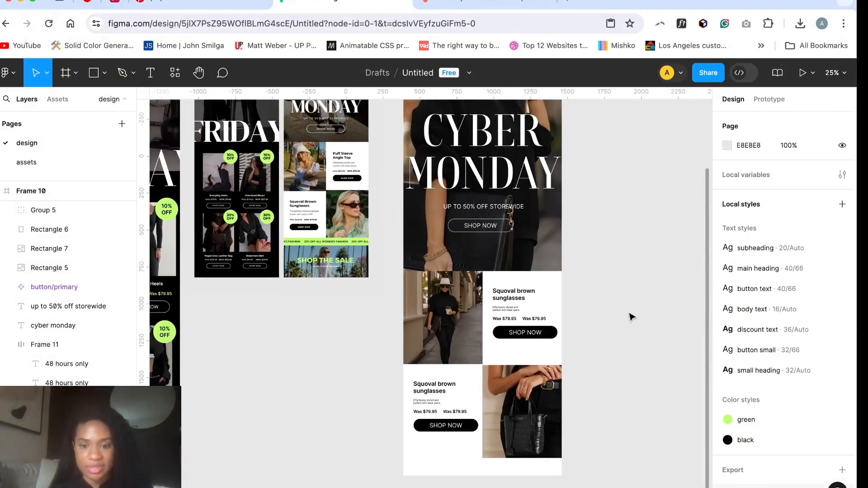
Step: Set the vertical auto layout spacing of the second sunglasses text frame to 40
scroll(441, 429, up, 5)
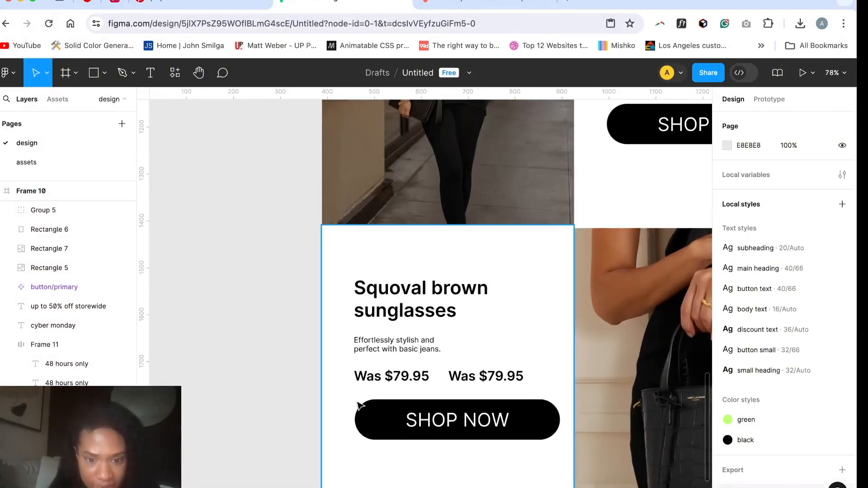
click(453, 338)
scroll(453, 338, down, 4)
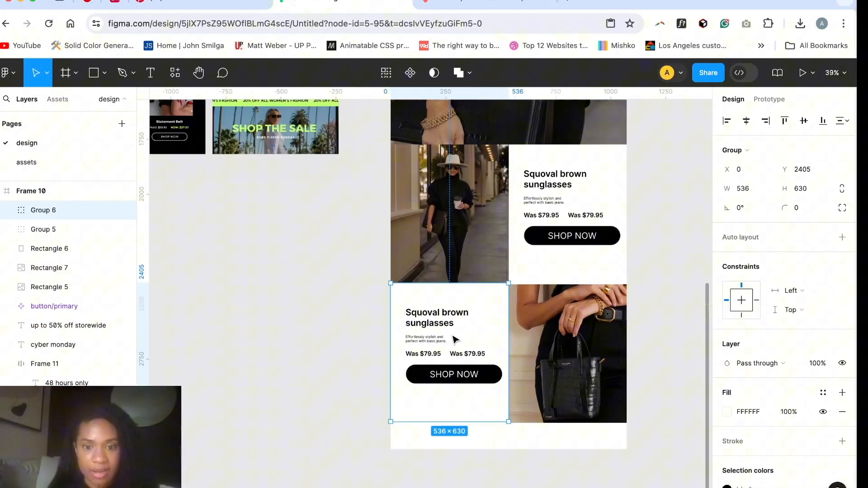
scroll(453, 336, up, 2)
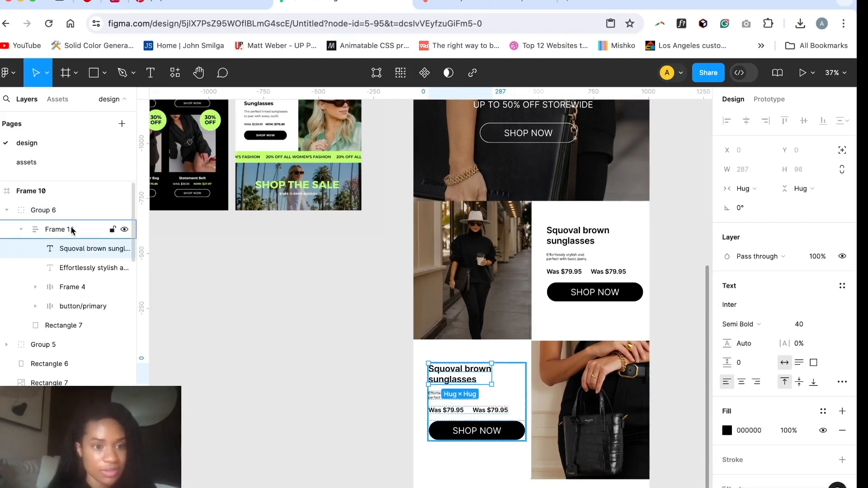
click(71, 230)
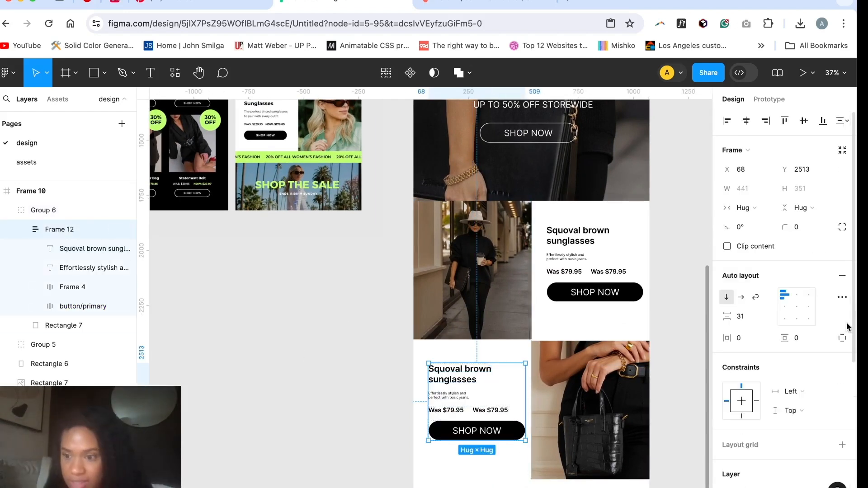
click(741, 316)
text(40)
key(Return)
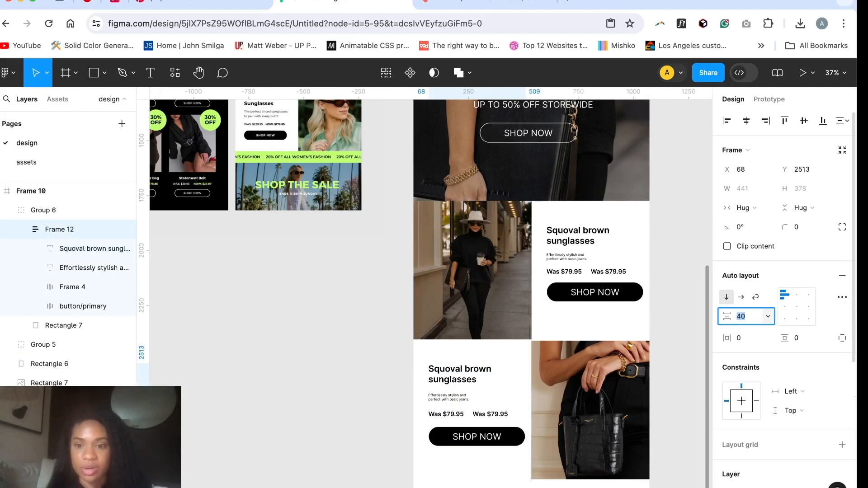
super+click(599, 249)
super+click(593, 245)
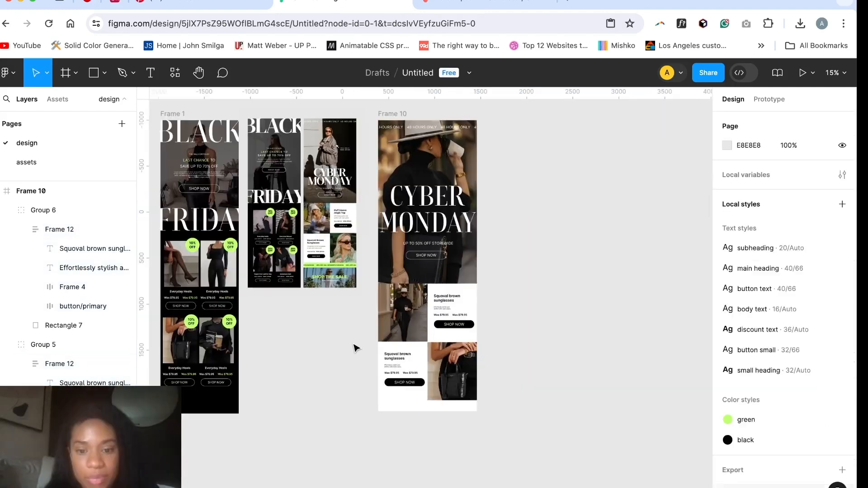
Step: Move the Cyber Monday frame next to the reference at X 206, Y -2796, and extend its height to 3602
scroll(355, 349, up, 1)
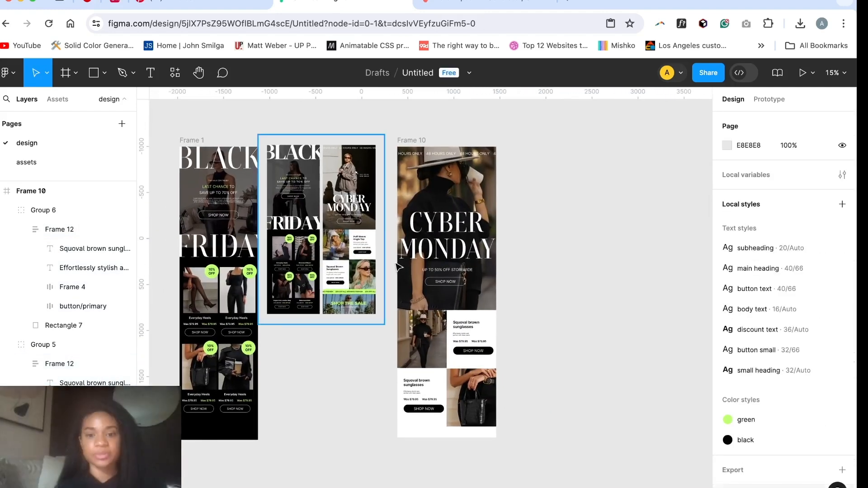
click(420, 140)
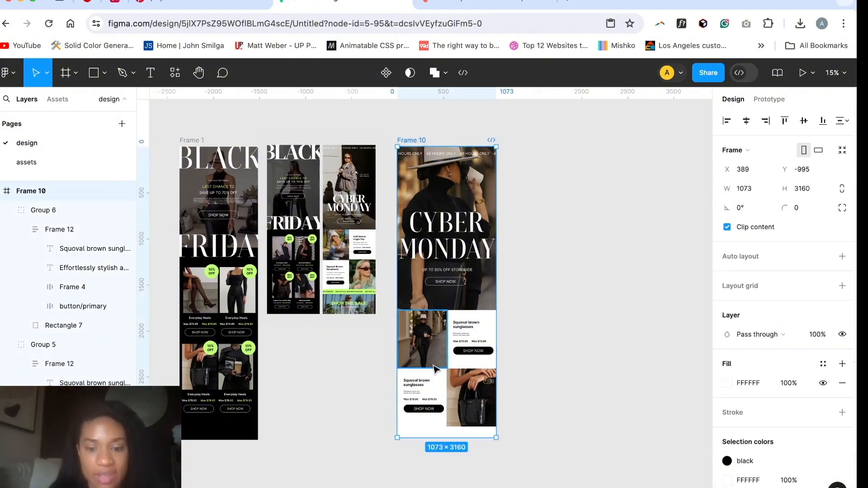
drag(422, 439, 417, 304)
scroll(354, 320, up, 5)
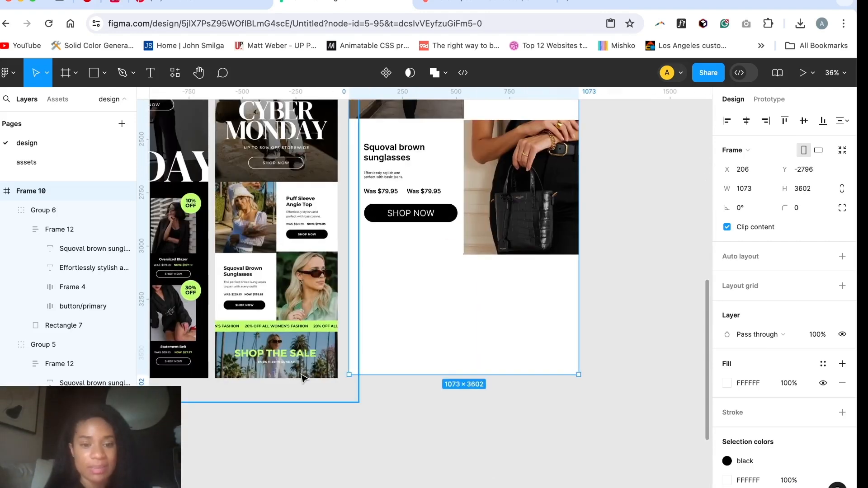
scroll(366, 314, down, 5)
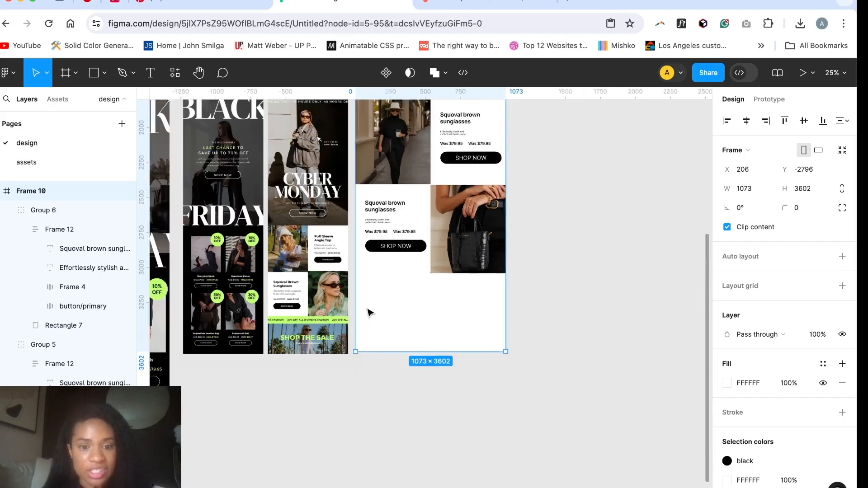
scroll(378, 284, down, 1)
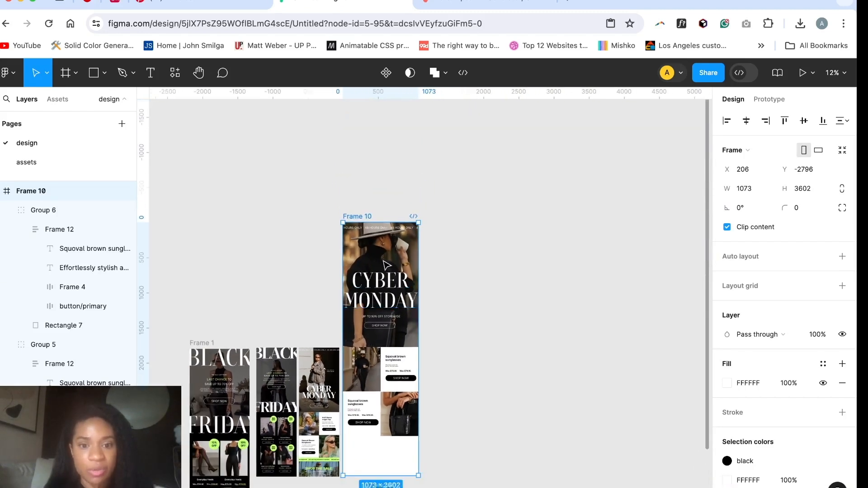
Step: Duplicate the hero's "48 hours only" text strip and place the copy below the second product row at X -55, Y 3047
click(382, 236)
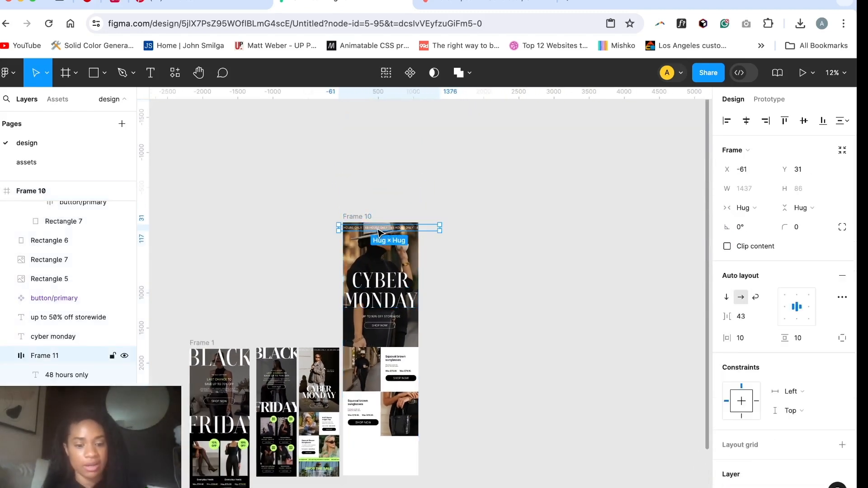
key(super+d)
drag(377, 229, 400, 381)
scroll(387, 392, up, 5)
click(389, 429)
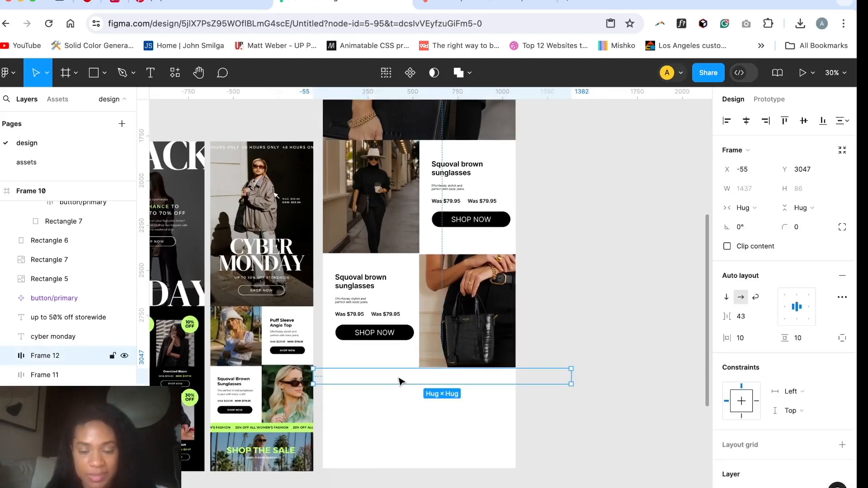
scroll(796, 362, down, 5)
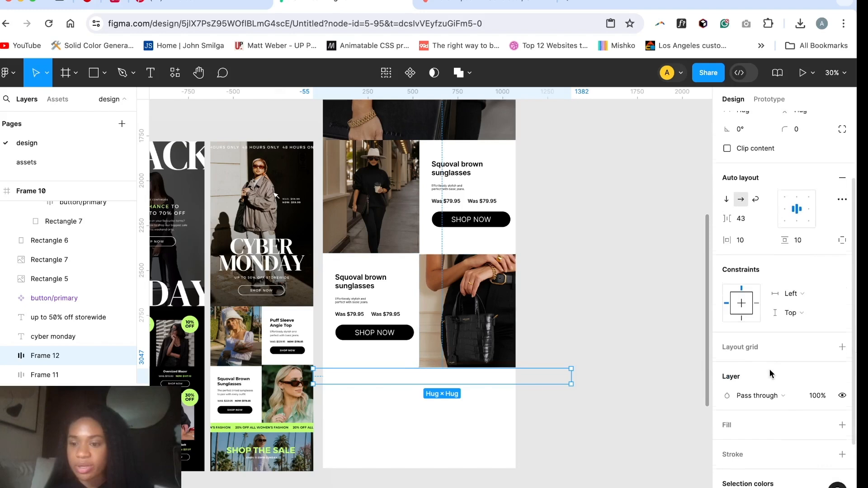
Step: Add a fill to the duplicated "48 hours only" strip below the second product row and apply the green library color
click(842, 386)
click(726, 406)
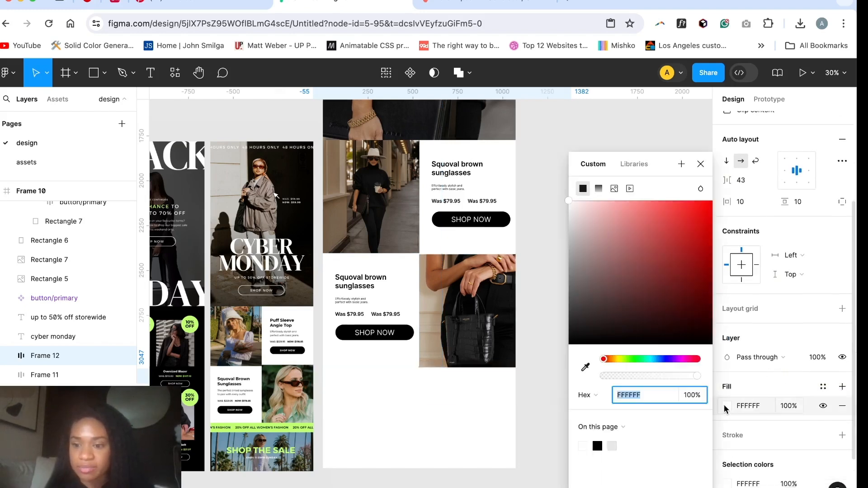
click(633, 165)
click(586, 247)
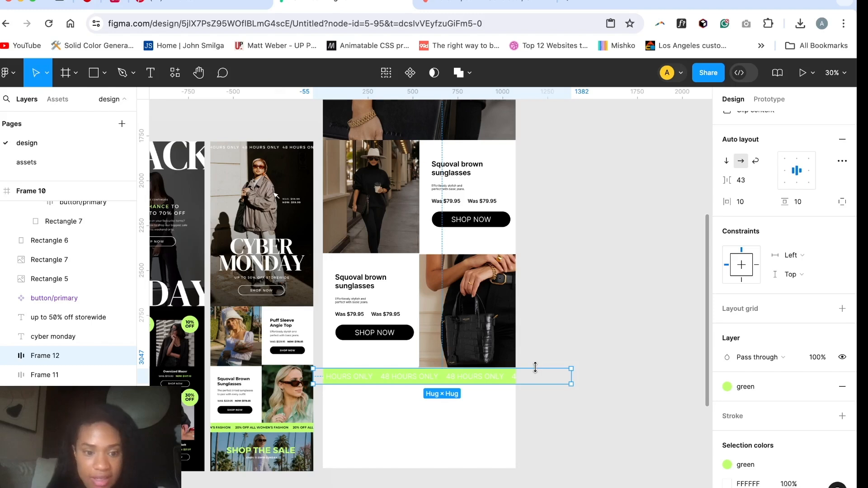
scroll(643, 432, down, 1)
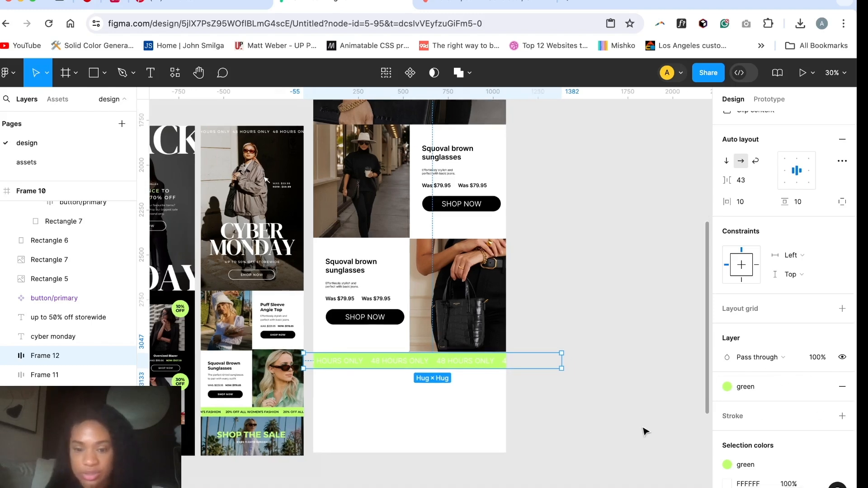
Step: Select all the "48 hours only" texts in the green strip and apply the black library color
click(475, 364)
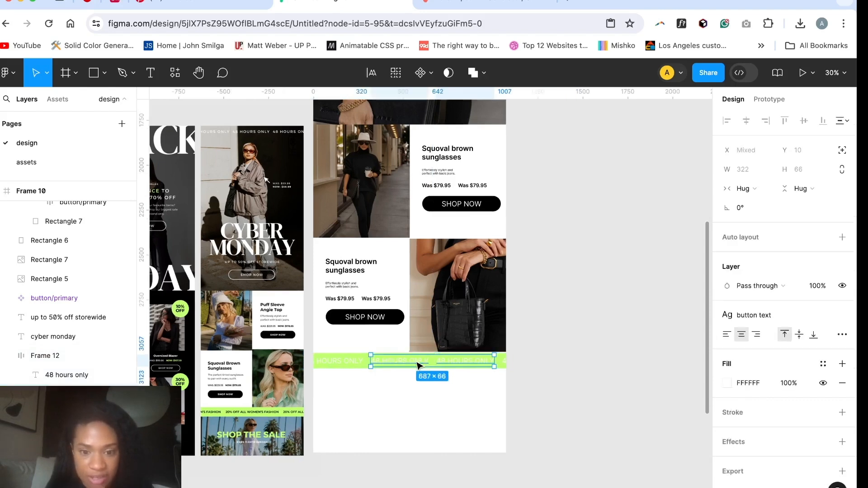
shift+click(353, 367)
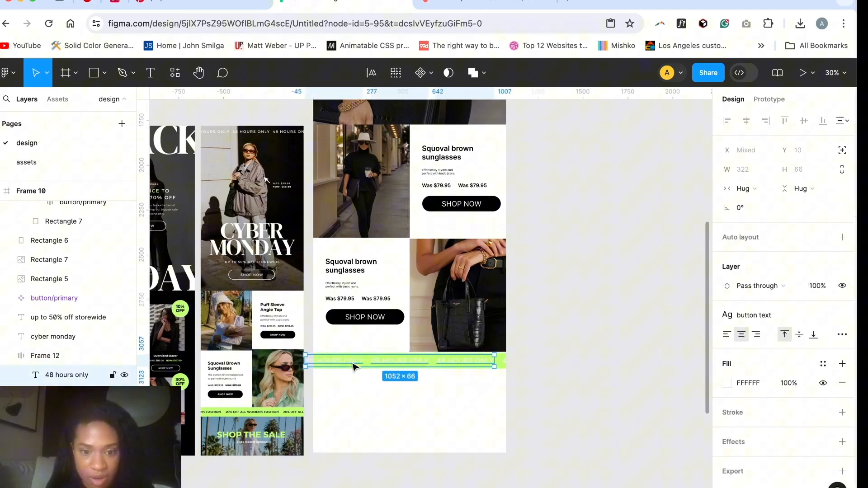
shift+click(508, 365)
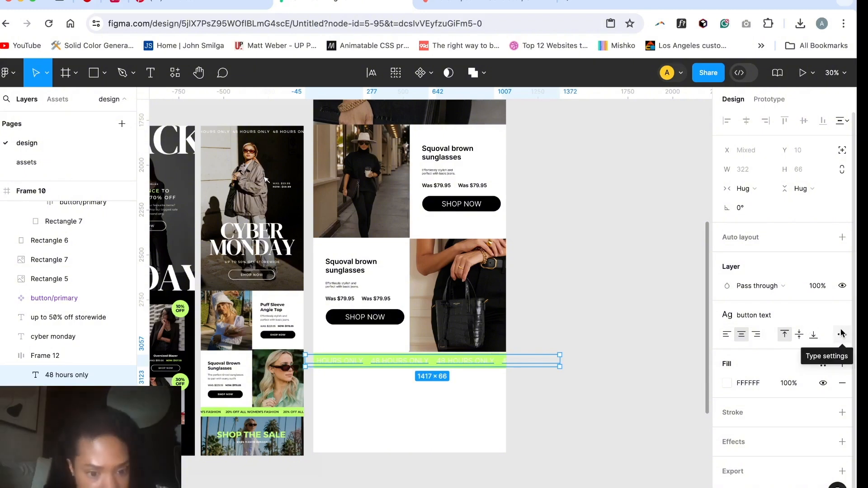
click(727, 384)
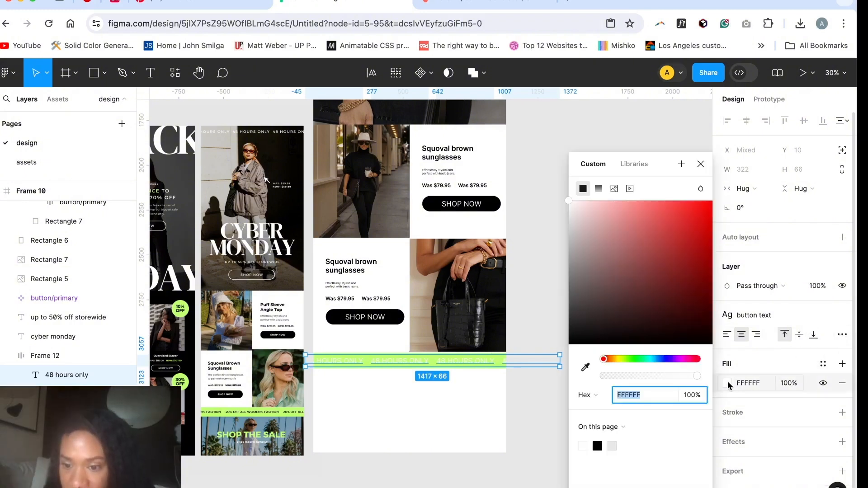
click(630, 165)
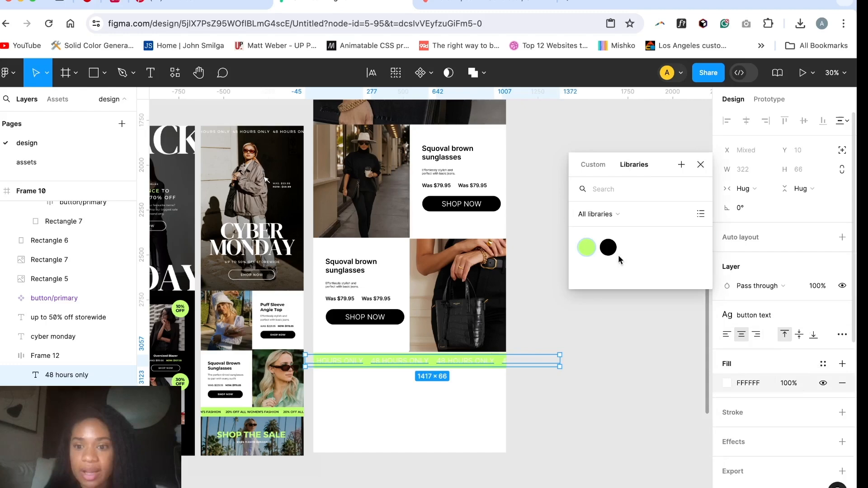
click(607, 247)
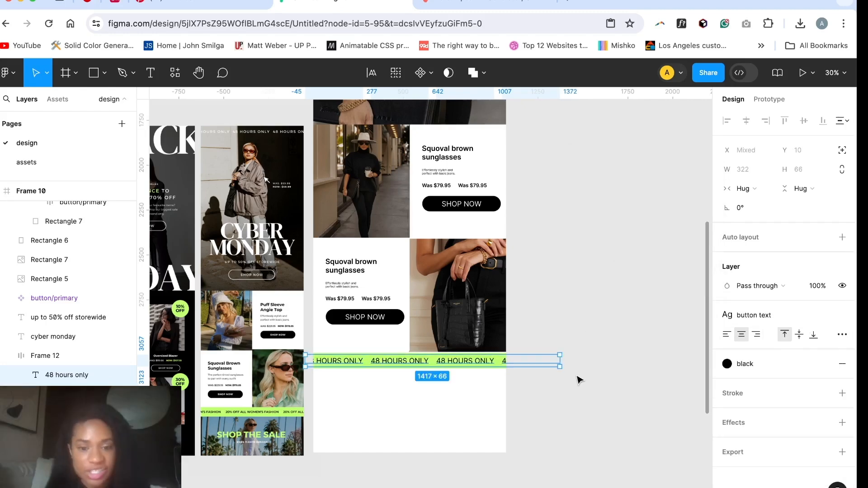
click(534, 392)
Step: Move the green strip up to about Y 3035 so it sits directly beneath the second product row
scroll(469, 380, up, 5)
click(413, 351)
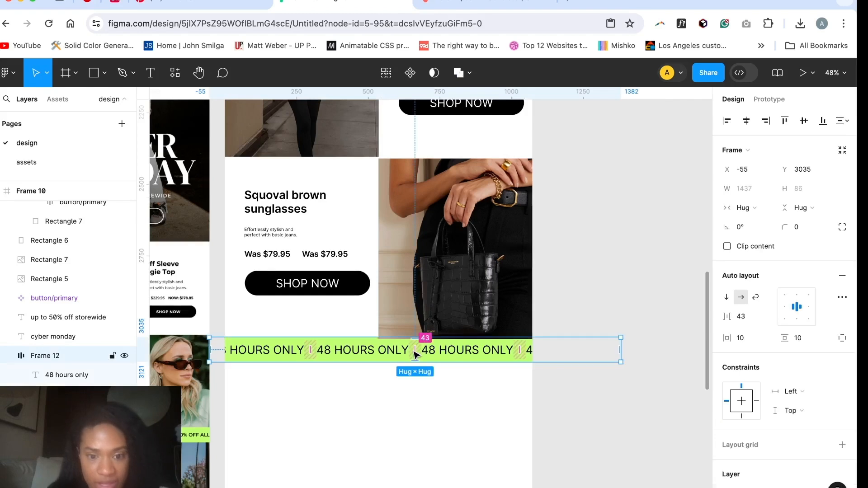
click(414, 349)
drag(439, 359, 437, 360)
click(452, 397)
scroll(452, 398, down, 10)
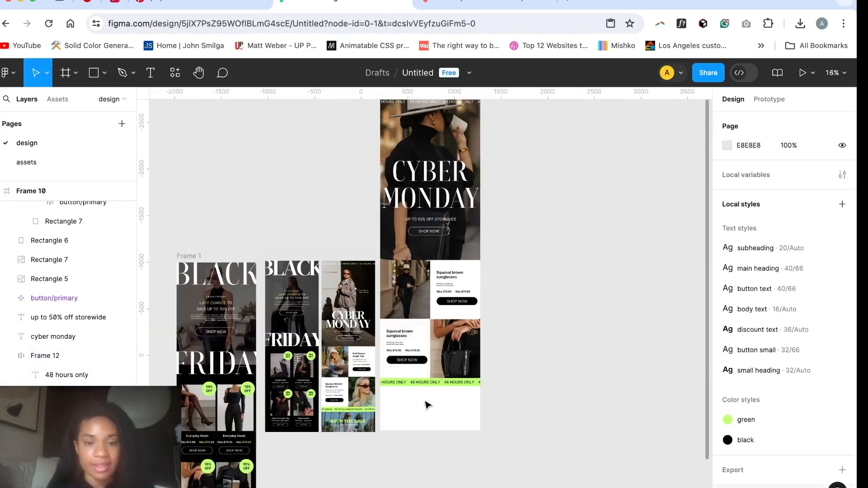
Step: Bring the landscape photo of the woman lowering her sunglasses from the assets page to below the green strip, sized 1073 × 471
scroll(427, 404, up, 8)
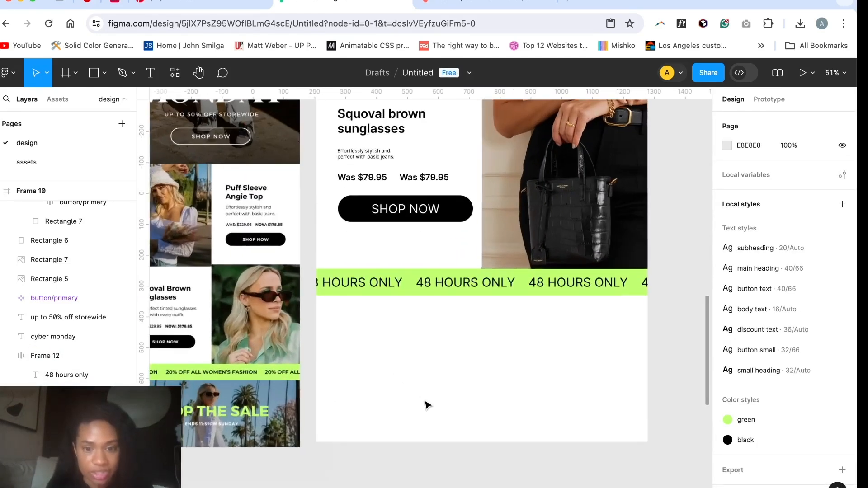
click(33, 163)
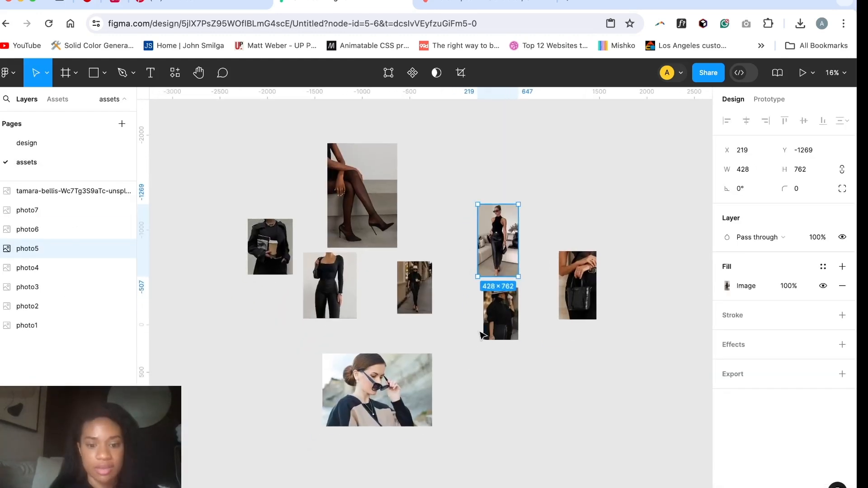
click(381, 409)
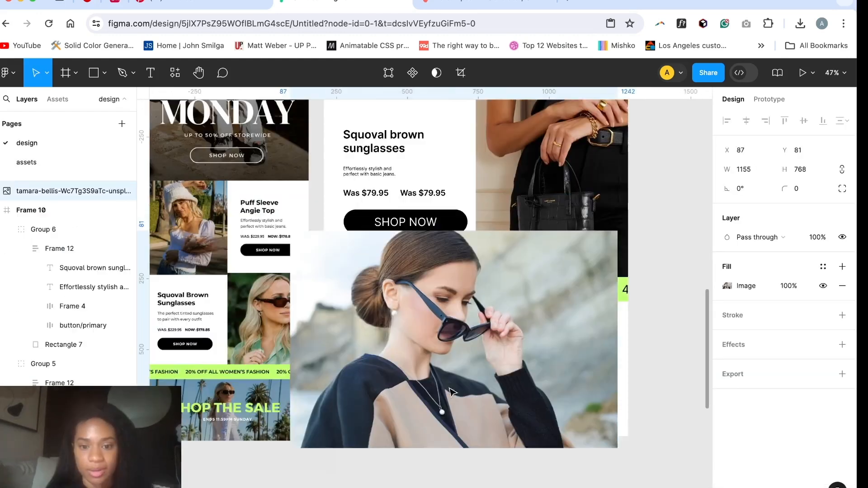
drag(434, 344, 459, 407)
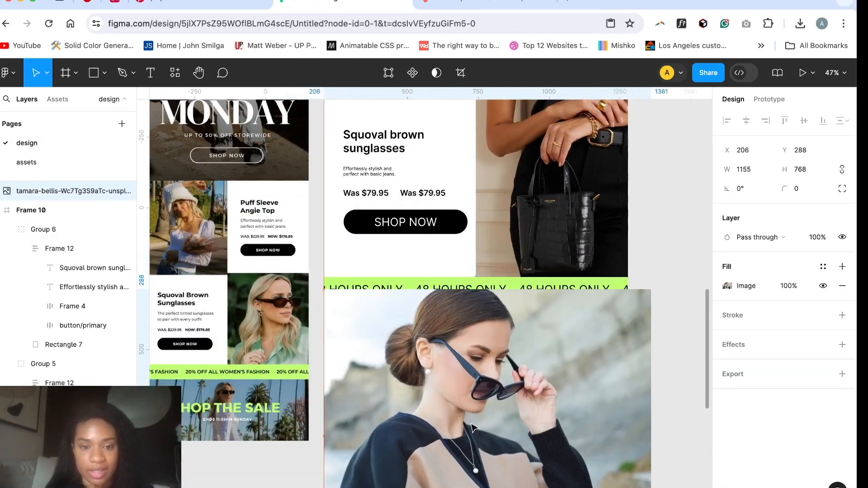
scroll(459, 407, down, 2)
drag(627, 454, 606, 375)
Step: Nest the landscape sunglasses photo inside the Cyber Monday frame, Frame 10, at X 0, Y 3131
click(6, 212)
click(1, 211)
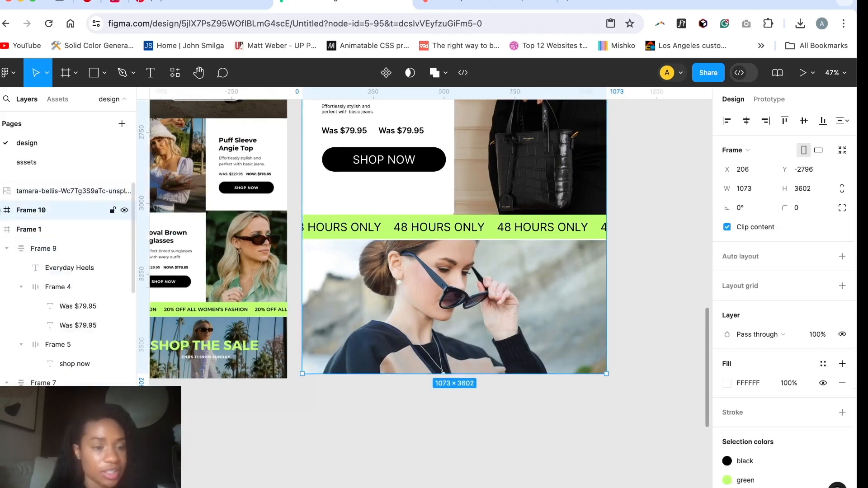
click(42, 193)
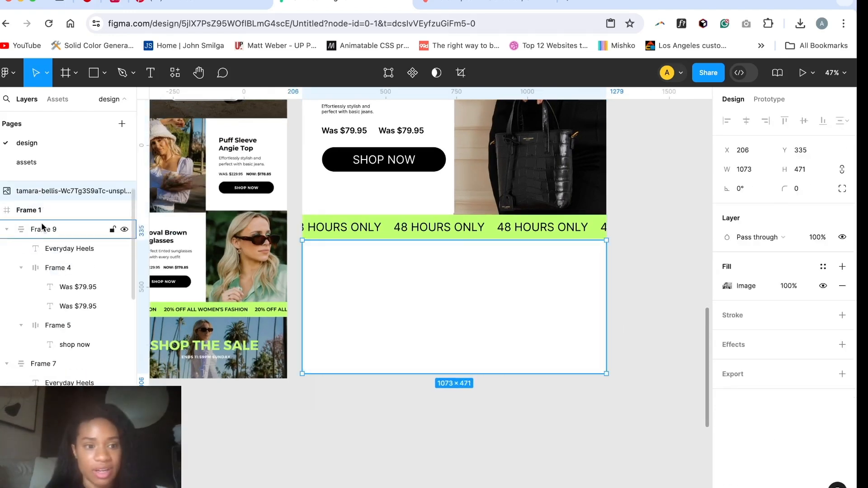
key(super+z)
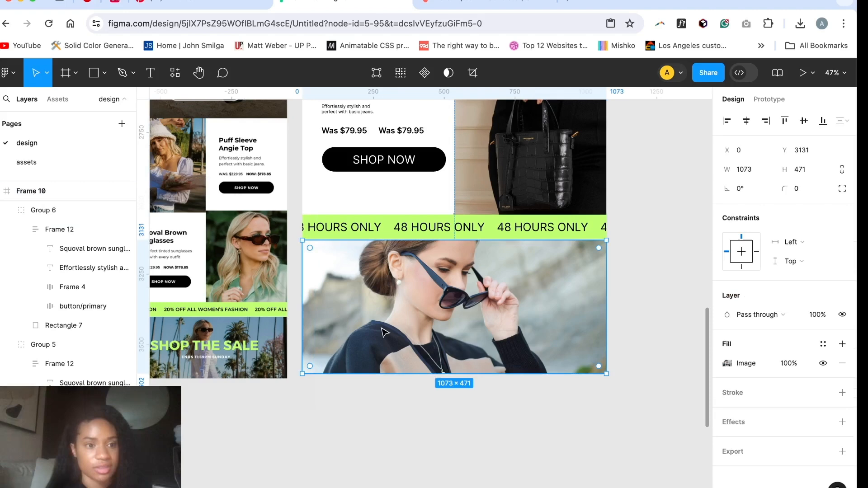
Step: Add the text "shop the sale" over the landscape sunglasses photo below the green strip
scroll(30, 206, up, 1)
scroll(349, 409, left, 1)
scroll(348, 409, up, 1)
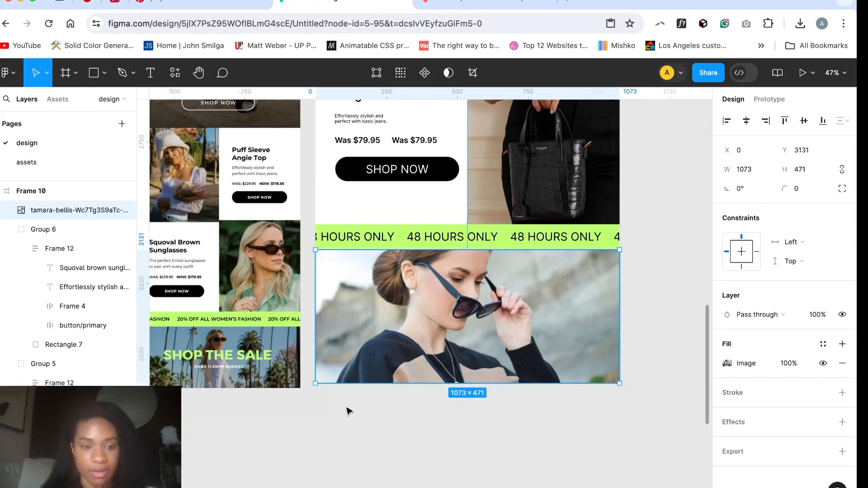
scroll(348, 415, left, 1)
scroll(348, 415, up, 1)
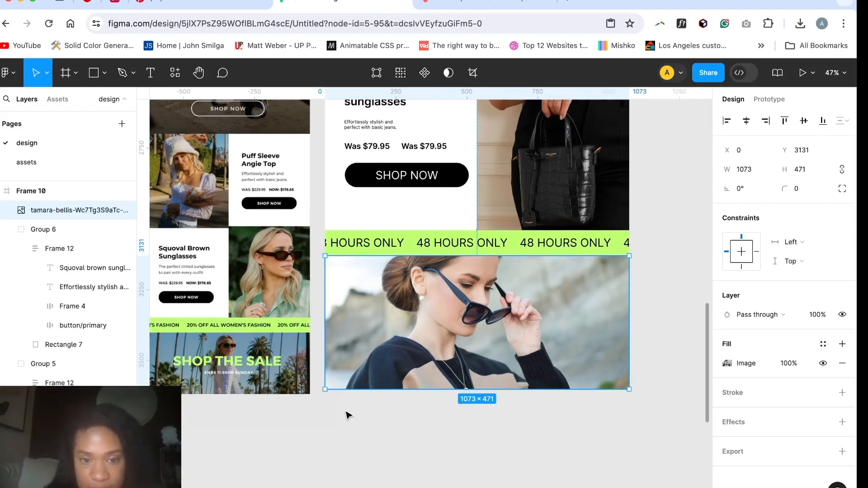
click(350, 412)
text(sh)
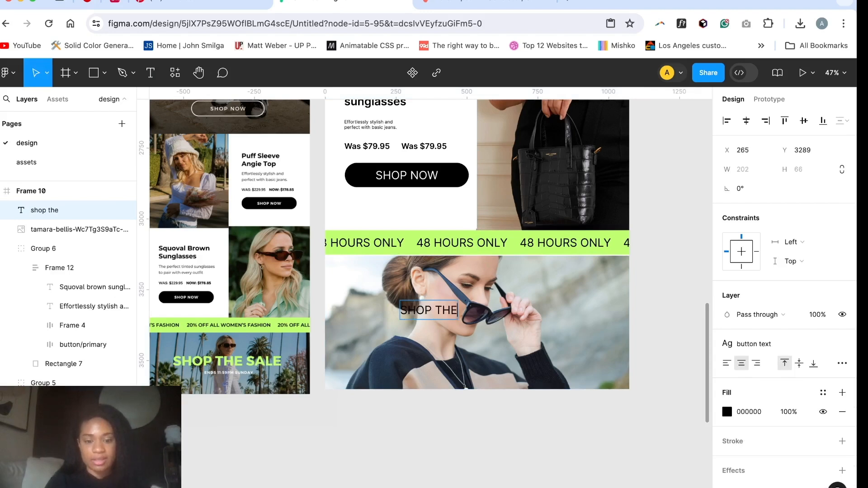
text(op the sale)
Step: Try to detach the "shop the sale" text from its button text style and set its weight to Bold
click(840, 344)
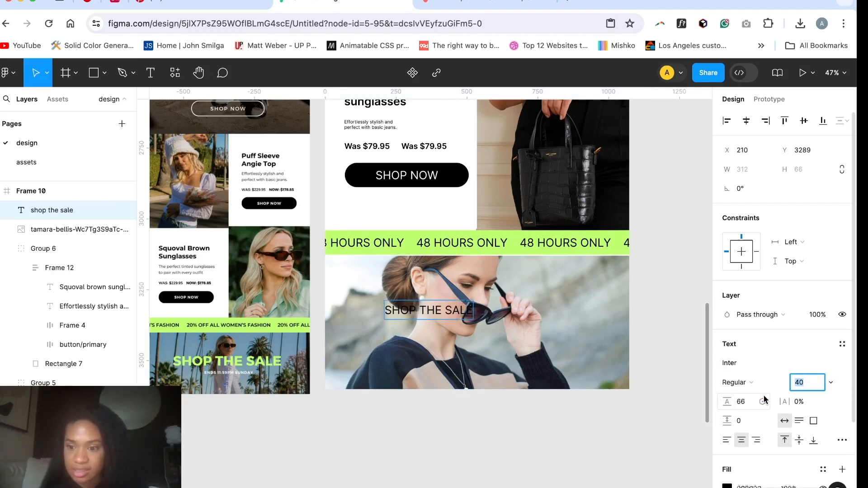
click(750, 383)
click(753, 426)
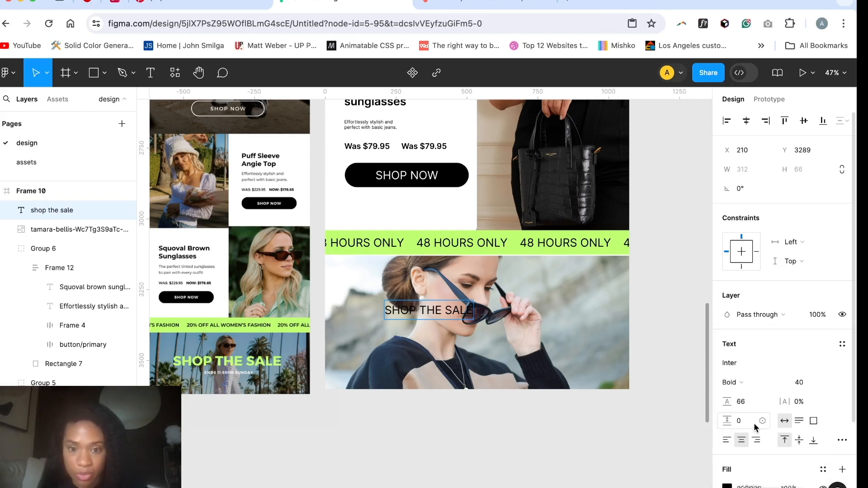
click(561, 420)
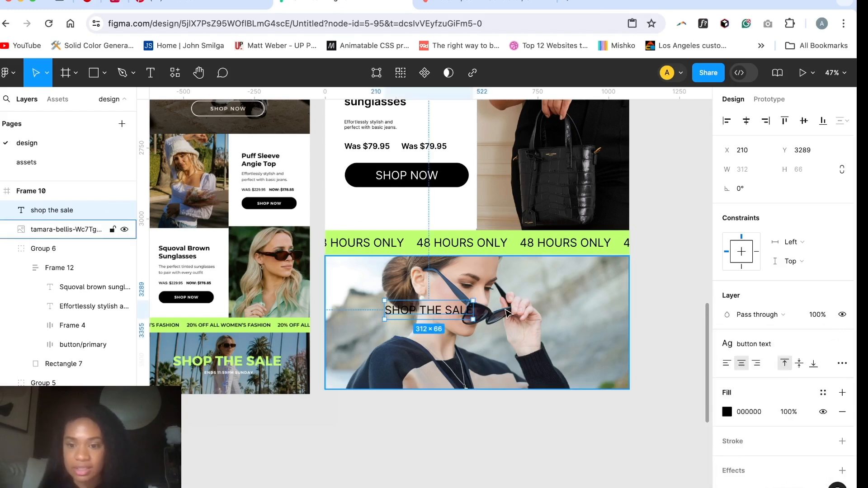
Step: Detach the "shop the sale" text from its text style, make it Bold, and apply the green library color
click(840, 345)
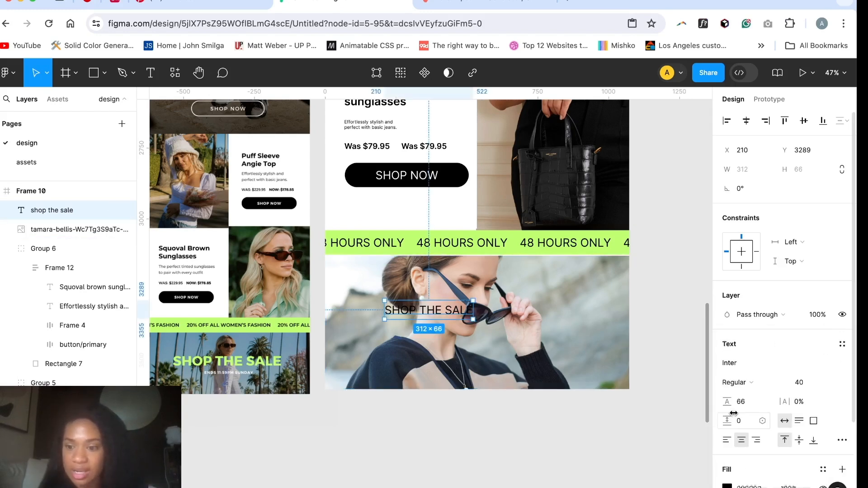
click(741, 383)
click(746, 426)
click(727, 486)
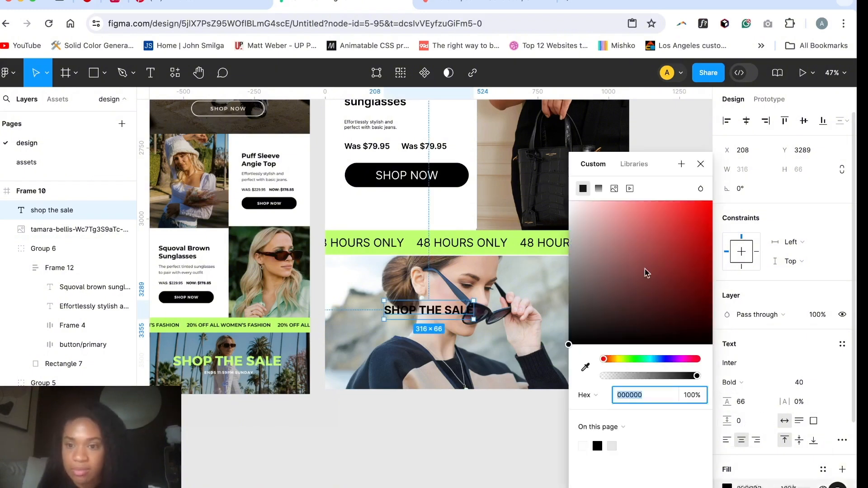
click(634, 163)
click(587, 247)
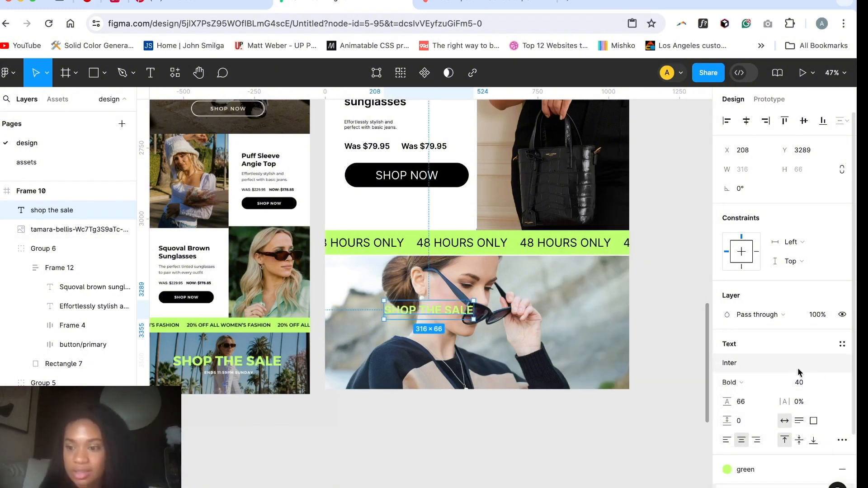
Step: Increase the "shop the sale" font size to 70 and move the text to X 249, Y 3309 on the photo
click(808, 383)
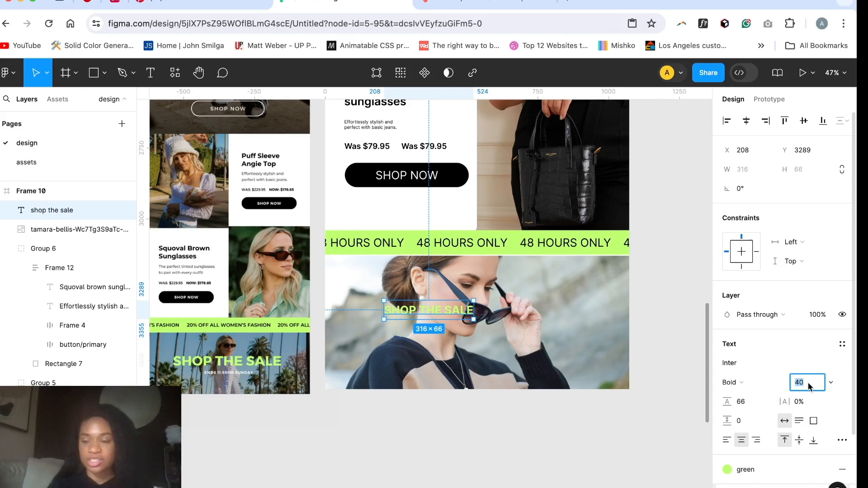
key(shift+Up)
key(shift+Up)
key(shift+Up)
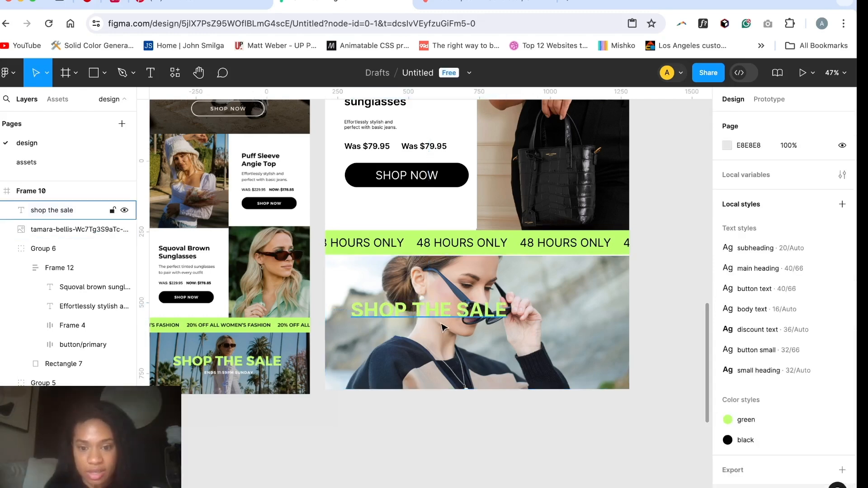
drag(439, 317, 485, 325)
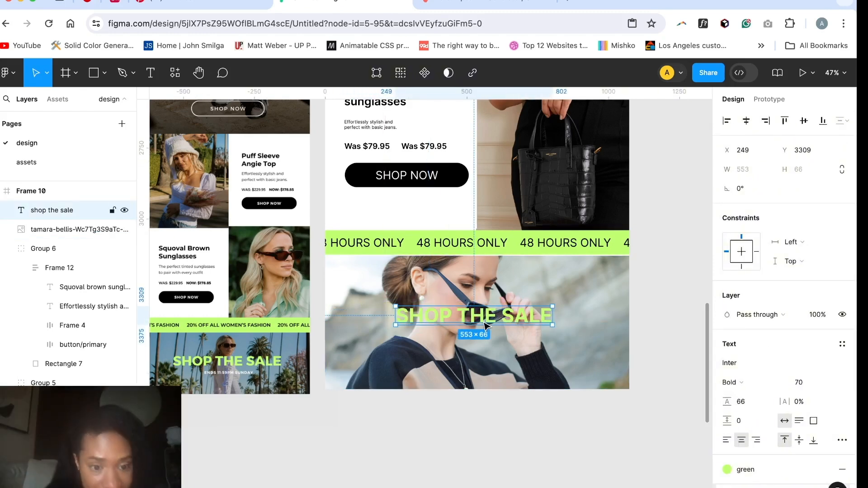
Step: Add the text "ends 11:59 Sunday" on the photo below the "shop the sale" heading
click(450, 340)
key(t)
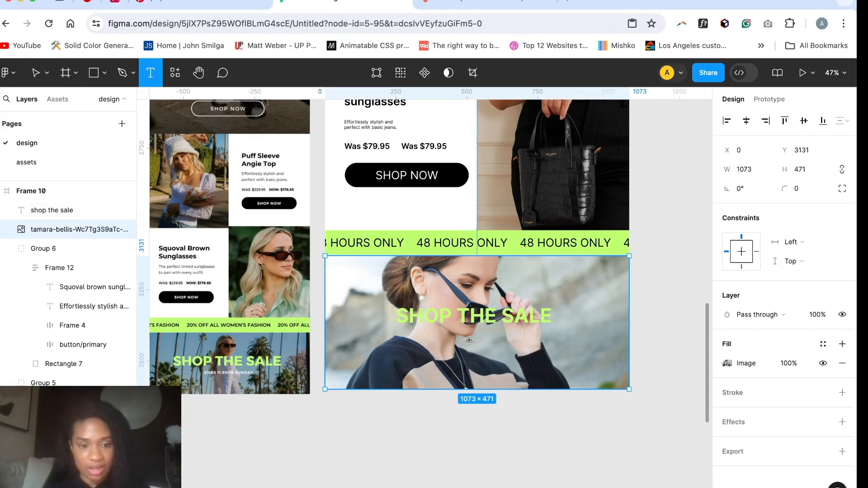
click(450, 340)
text(ends 11:59 Sunday)
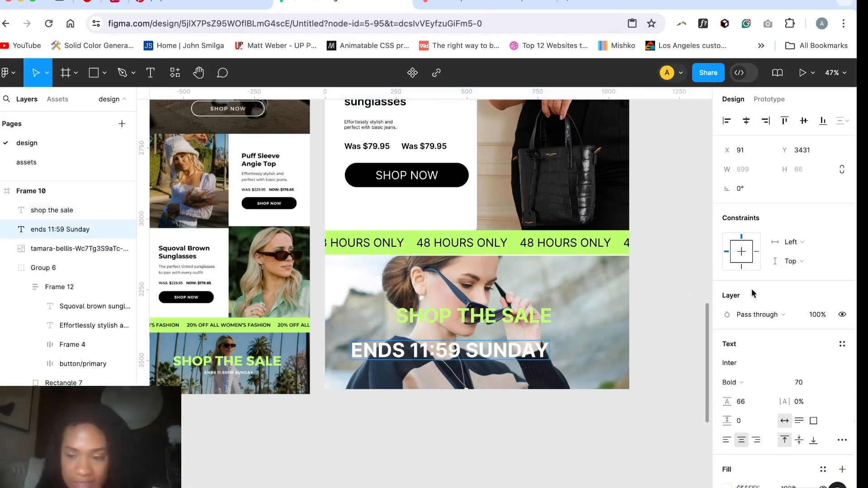
Step: Try the subheading text style on the "ends 11:59 Sunday" line and settle on the button text style
click(842, 344)
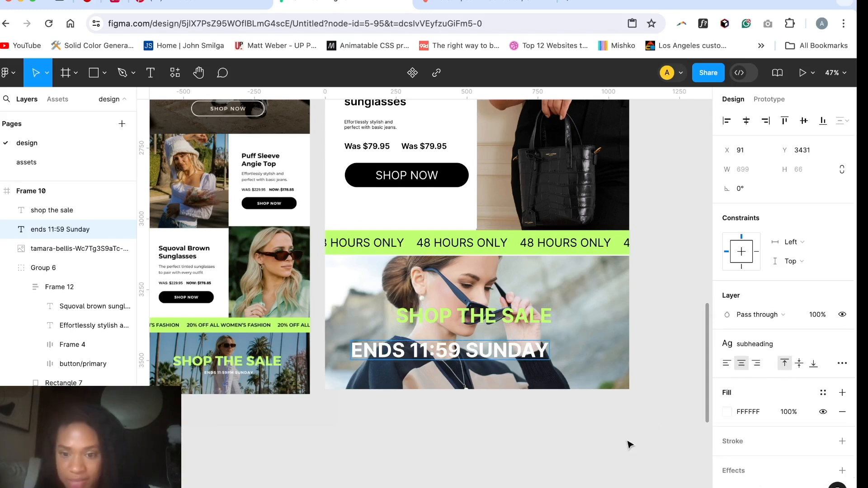
click(842, 345)
click(842, 345)
click(769, 379)
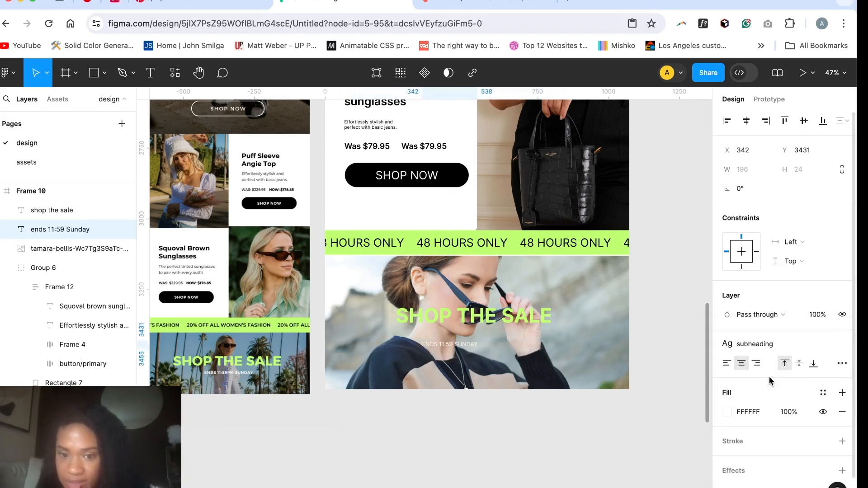
click(804, 343)
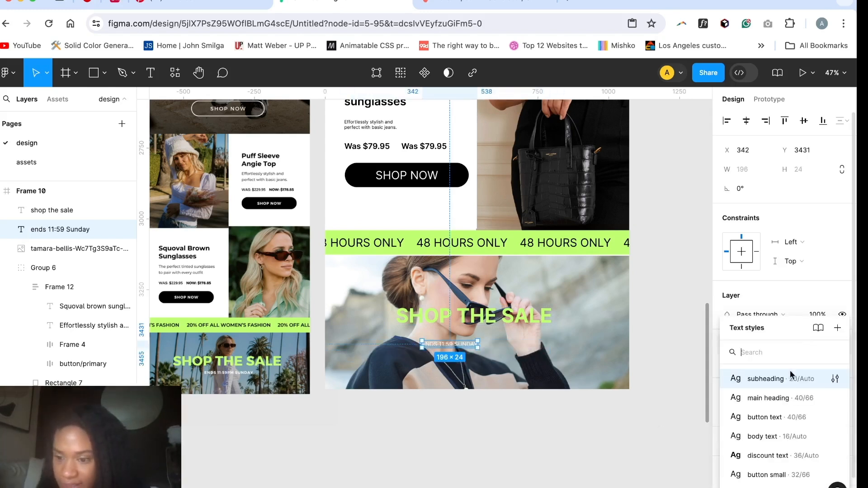
click(764, 416)
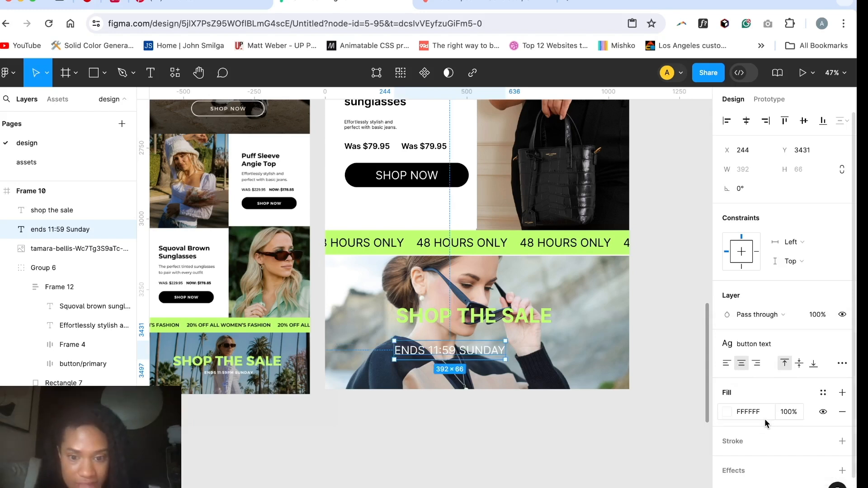
Step: Detach the "ends 11:59 Sunday" text from its text style and center it beneath the "shop the sale" heading
click(841, 344)
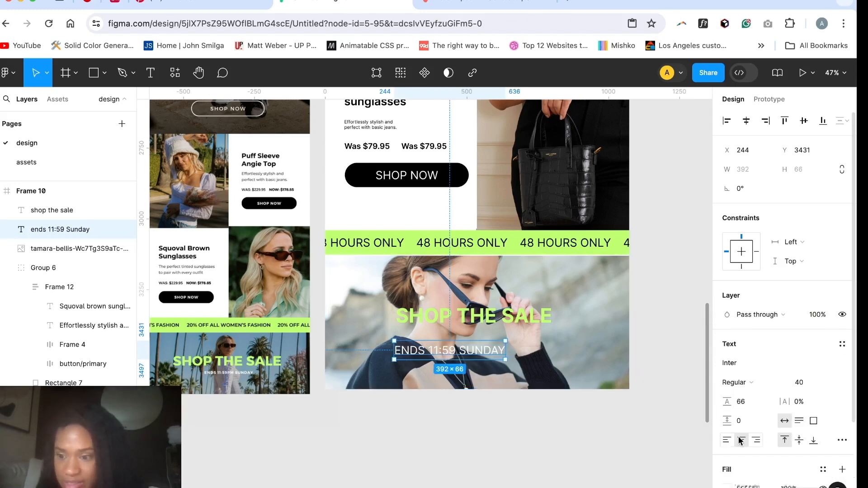
click(547, 430)
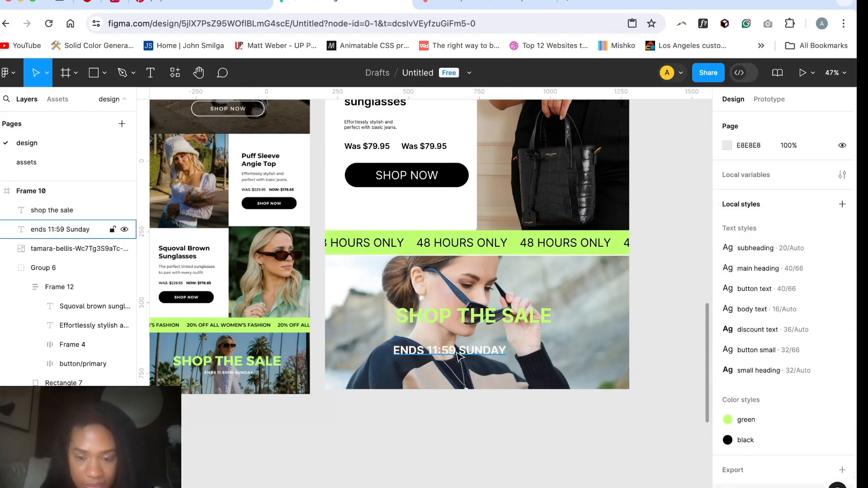
drag(456, 353, 482, 349)
click(370, 362)
click(358, 426)
Step: Place the Black Friday and Cyber Monday frames side by side, with the Black Friday frame at X 719, Y -2796
scroll(358, 426, down, 5)
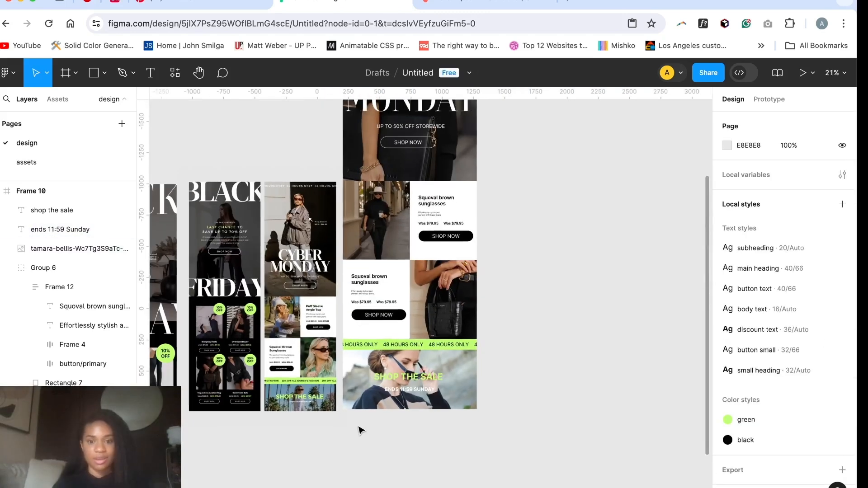
scroll(358, 429, down, 3)
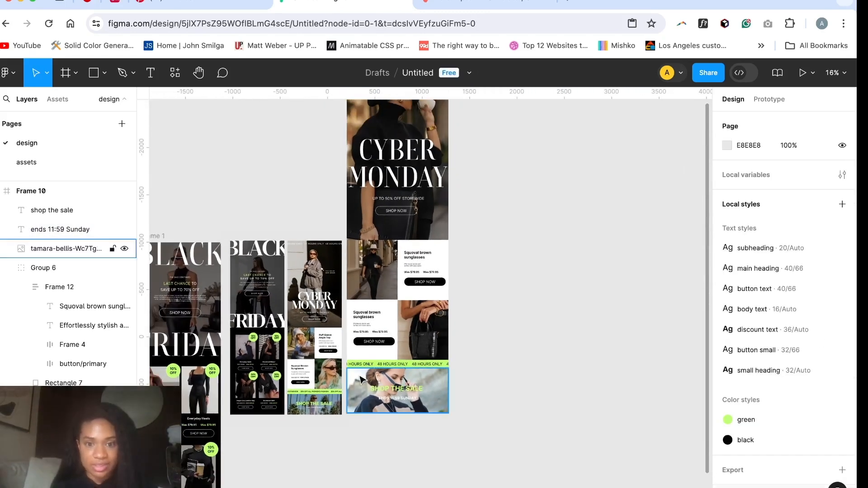
scroll(359, 376, down, 4)
drag(377, 183, 456, 183)
drag(232, 287, 390, 183)
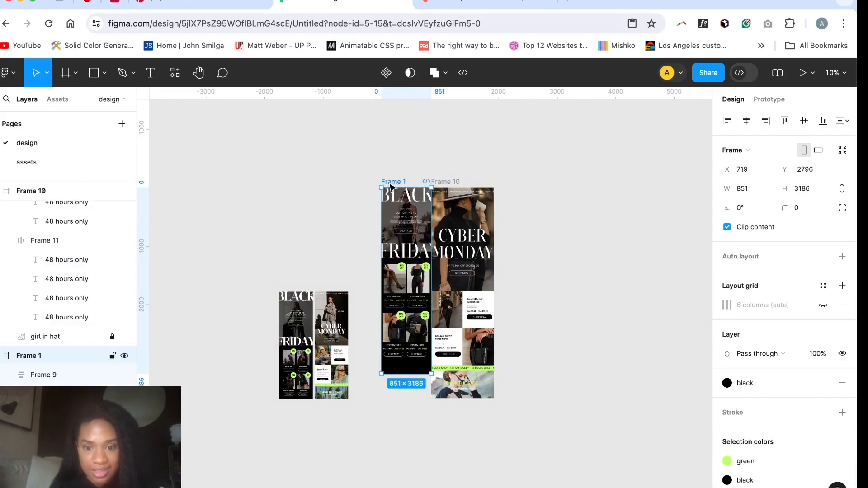
Step: Move the reference image up beside the two email frames, to X -820, Y -2234
scroll(384, 246, up, 5)
scroll(384, 246, down, 4)
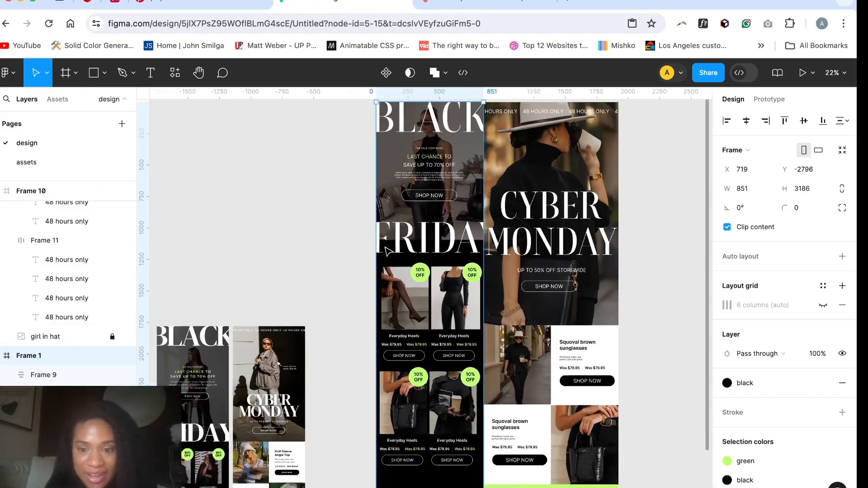
drag(292, 294, 316, 207)
scroll(352, 409, up, 3)
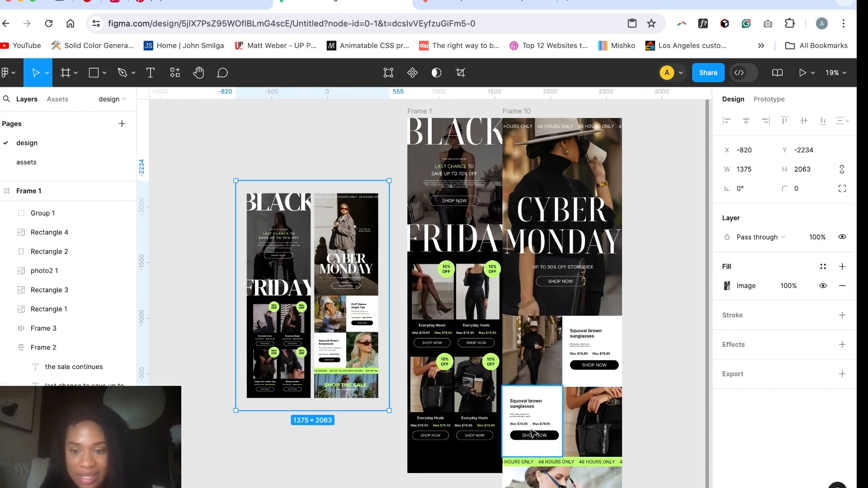
scroll(567, 436, up, 2)
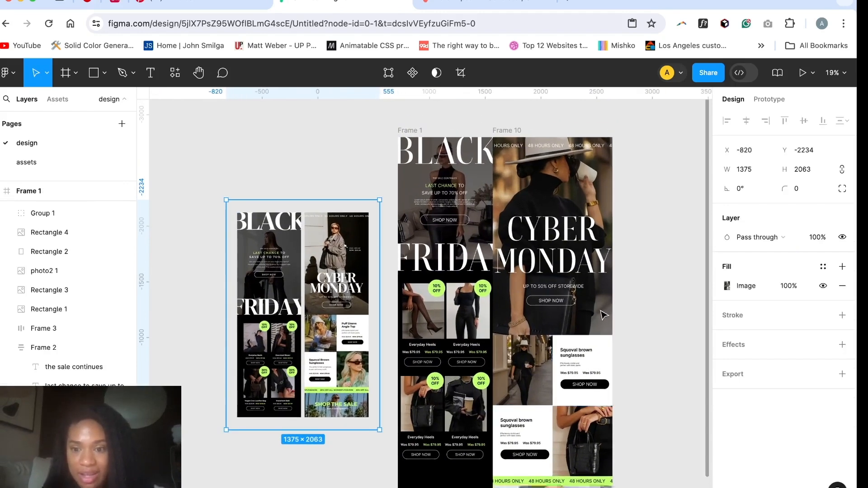
scroll(603, 315, down, 3)
scroll(603, 315, up, 3)
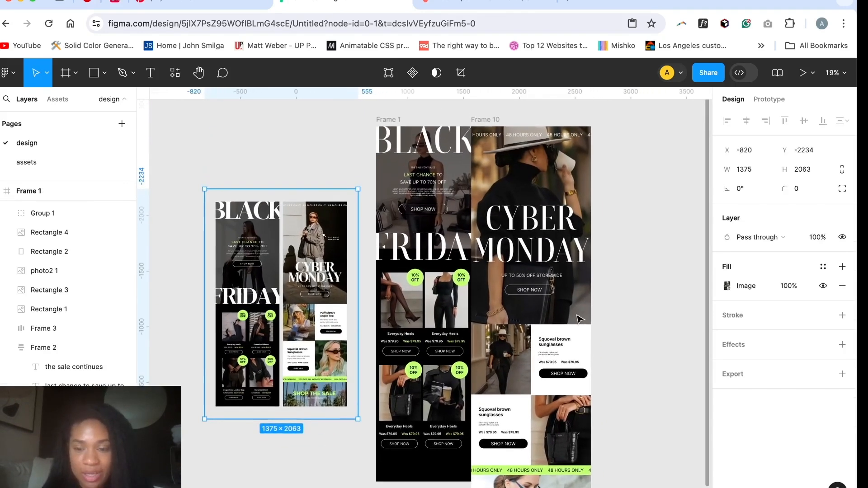
click(566, 317)
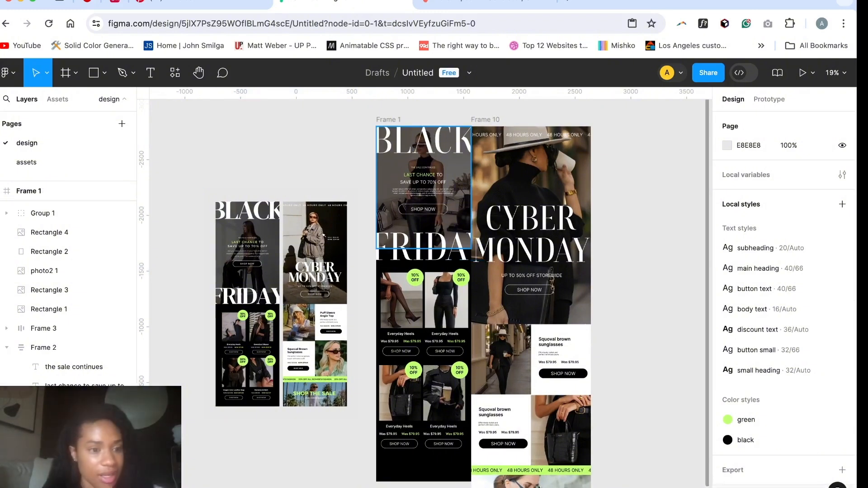
Step: Unlock the "girl in hat" hero photo in the Cyber Monday frame and shorten it to a height of 1610
scroll(68, 290, down, 10)
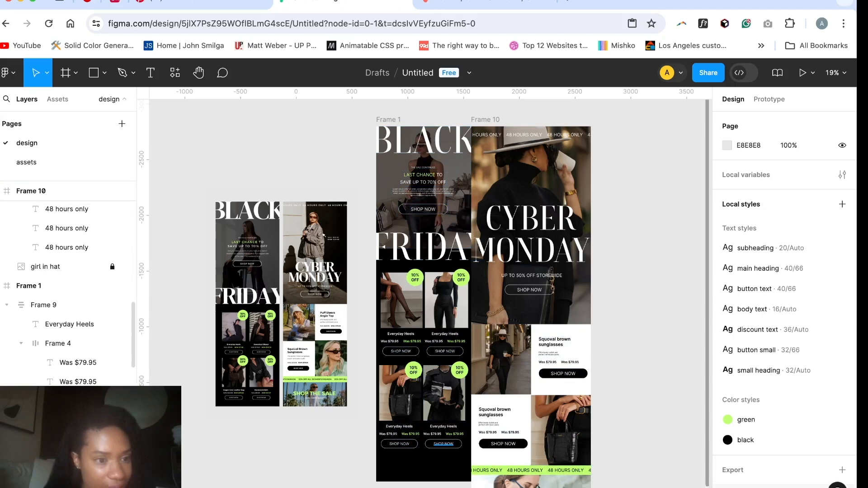
scroll(112, 337, up, 3)
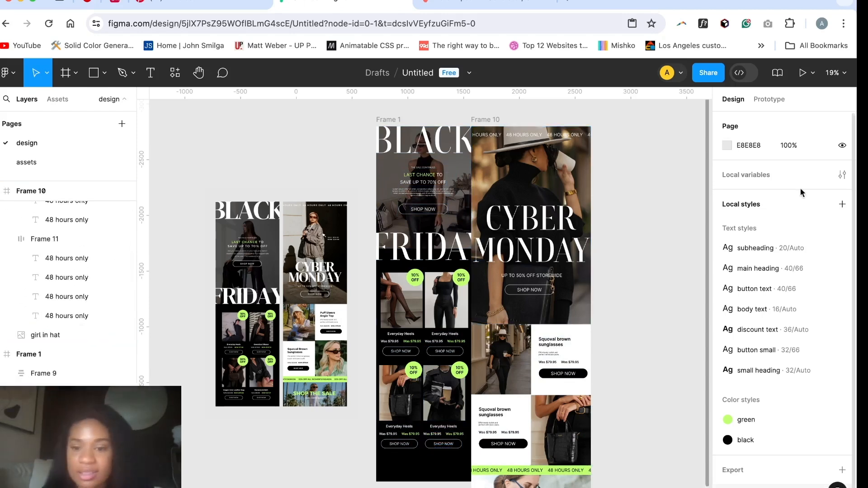
click(574, 312)
drag(541, 320, 541, 306)
scroll(542, 310, down, 4)
scroll(542, 307, down, 2)
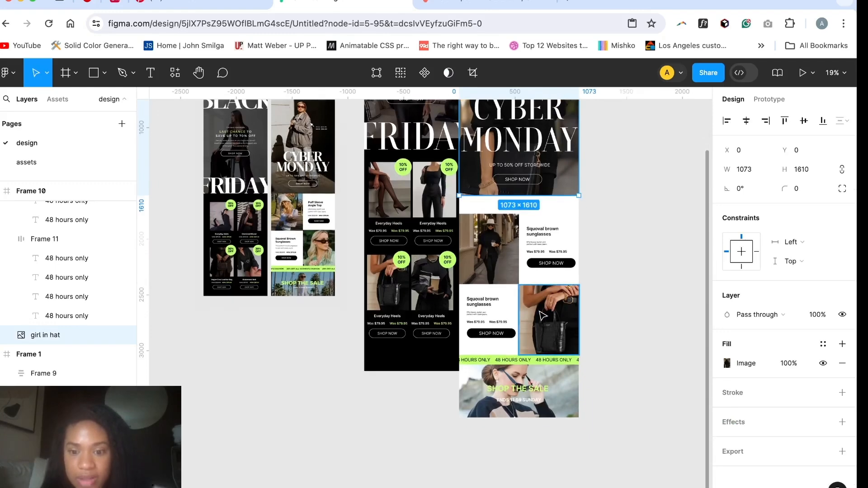
Step: Move all Cyber Monday sections below the hero photo up together, closing the gap beneath it
scroll(541, 305, up, 3)
drag(460, 240, 560, 404)
scroll(559, 405, up, 2)
scroll(559, 404, down, 1)
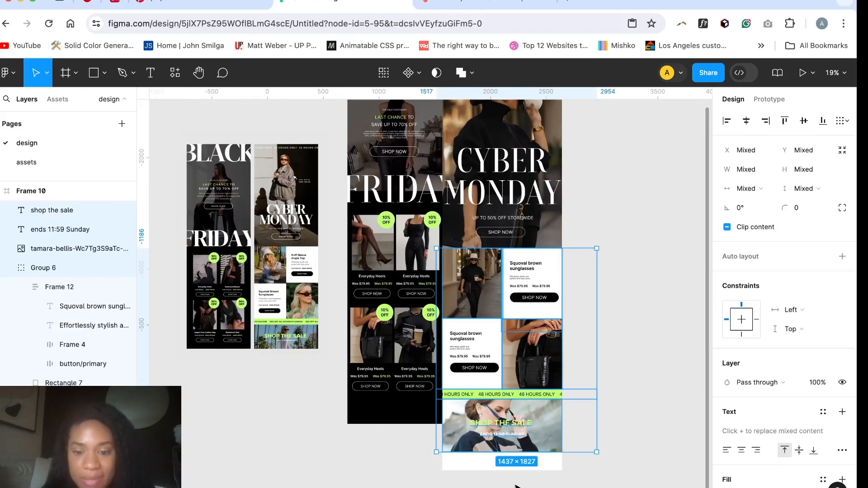
click(481, 472)
Step: Shorten the Cyber Monday frame to a height of 3437 and move it to X 1815, leaving space beside the Black Friday frame
scroll(481, 472, down, 3)
click(461, 111)
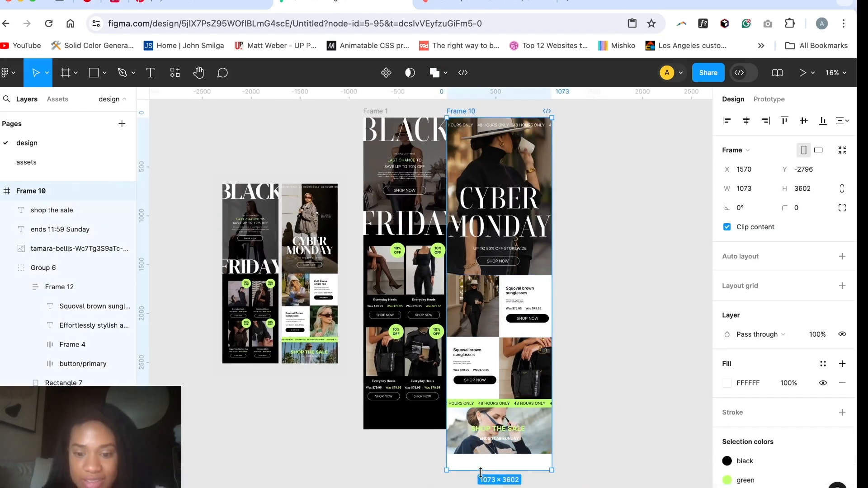
drag(481, 471, 477, 453)
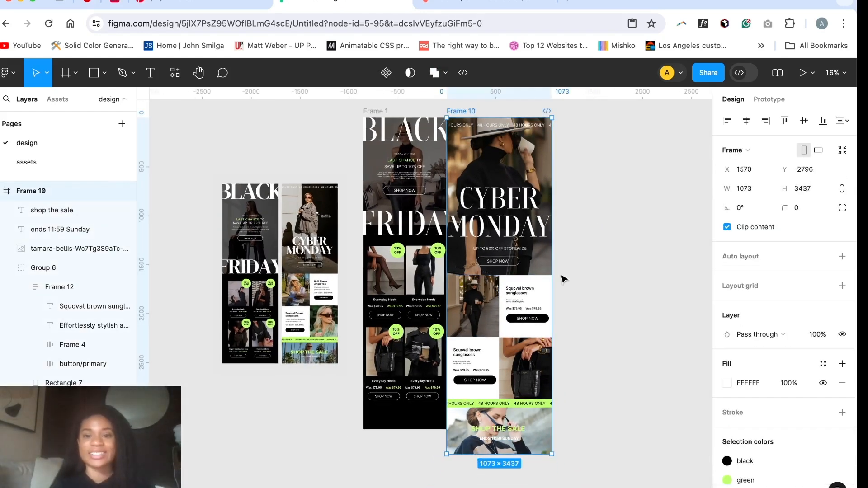
click(588, 284)
click(458, 112)
drag(459, 112, 483, 113)
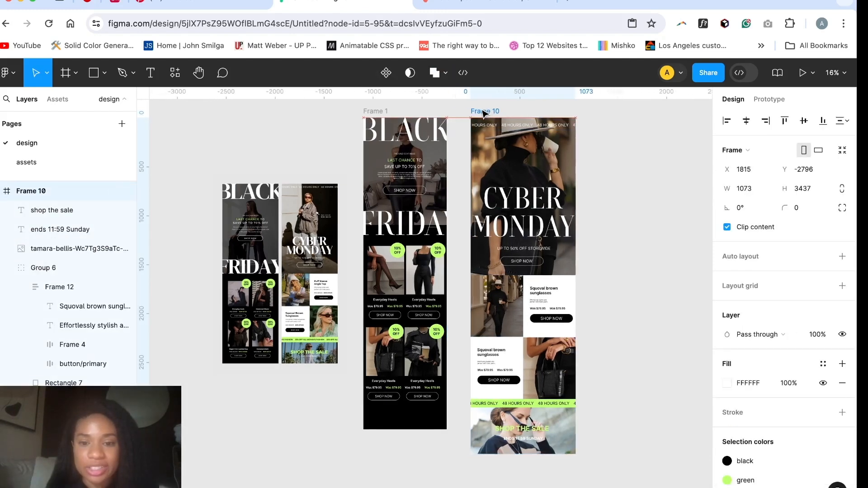